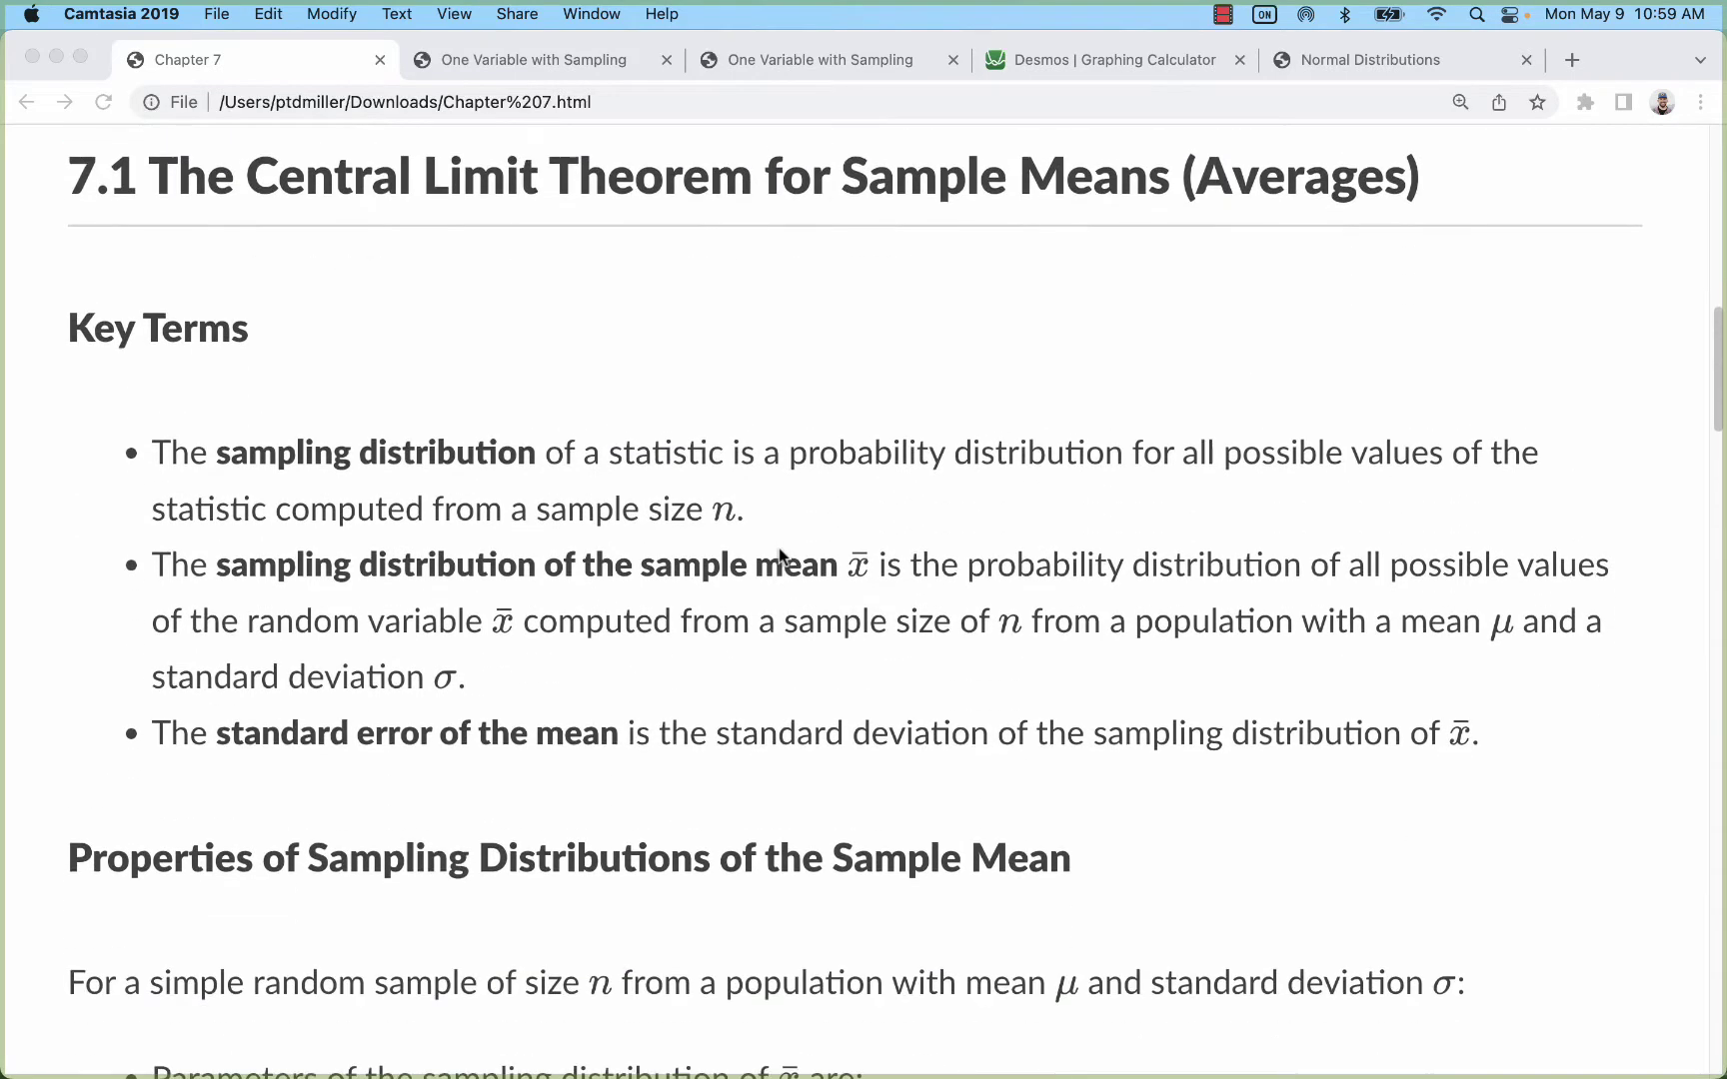
Leave the Chapter 7 notes for the applet page loaded with the Sleep 1 population (mean 8.001, SD 1.510)
scroll(493, 297, down, 2)
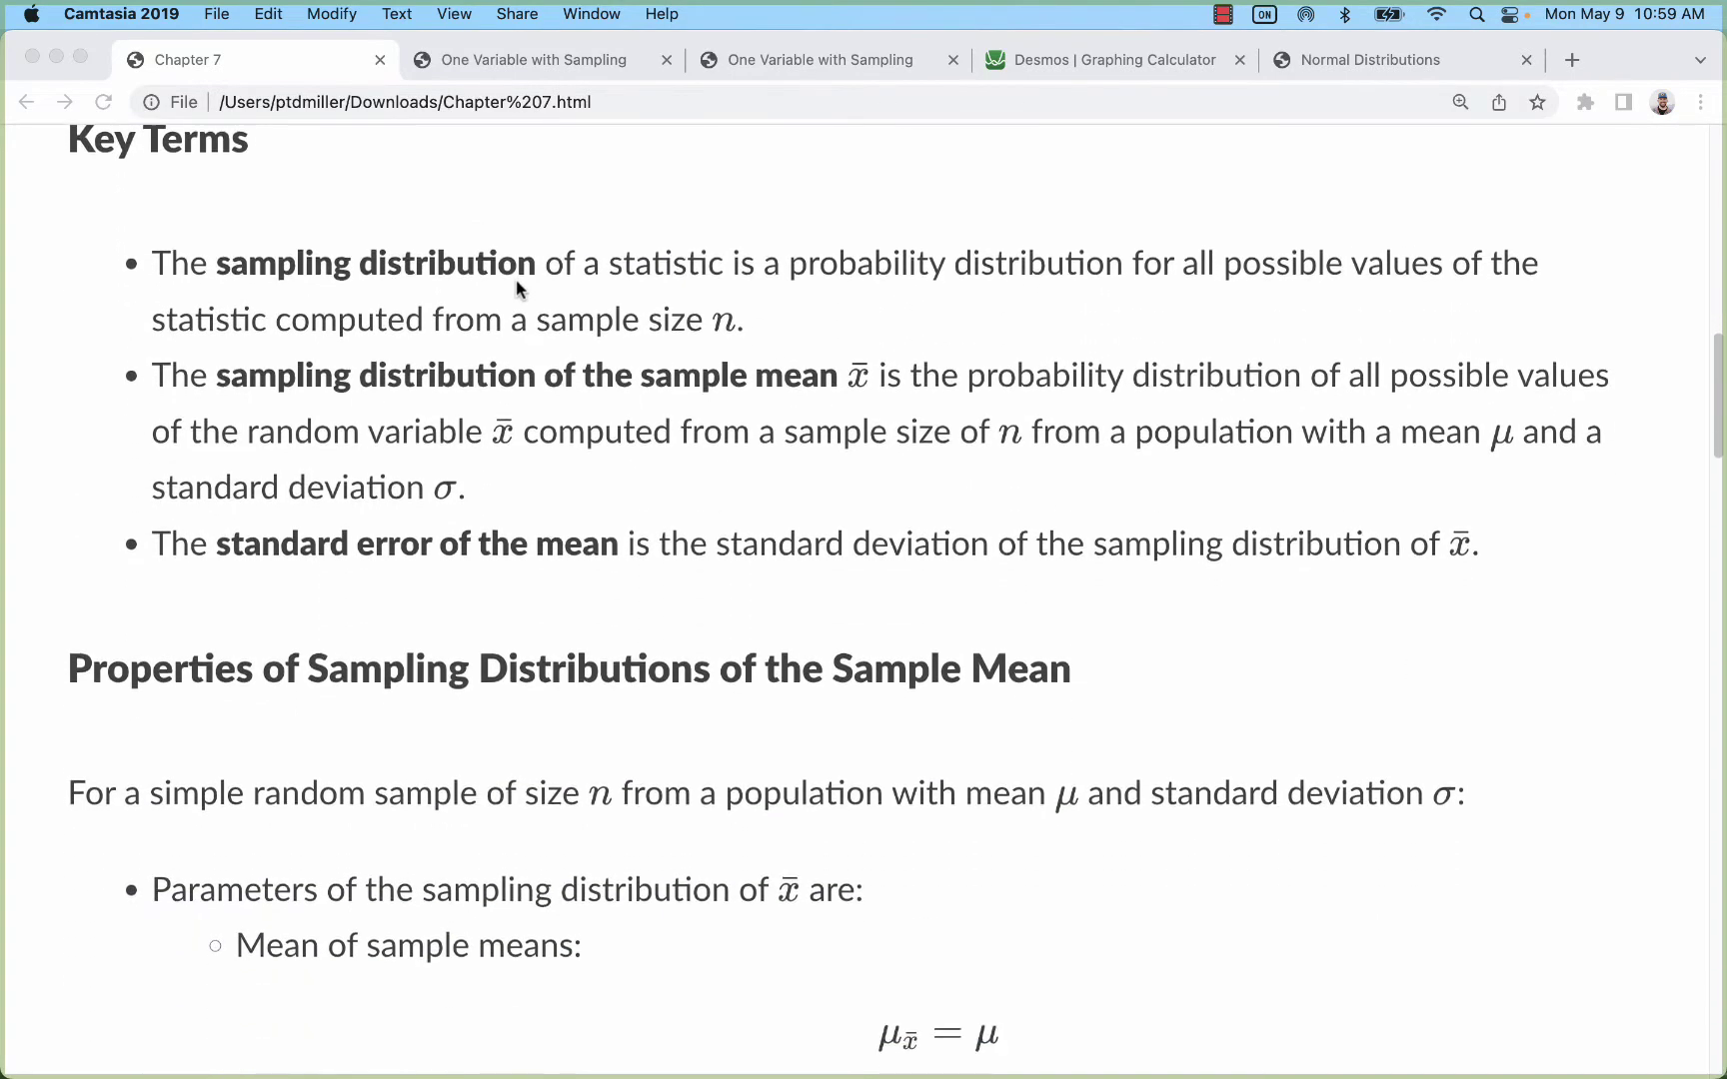
scroll(673, 396, down, 1)
scroll(873, 636, down, 1)
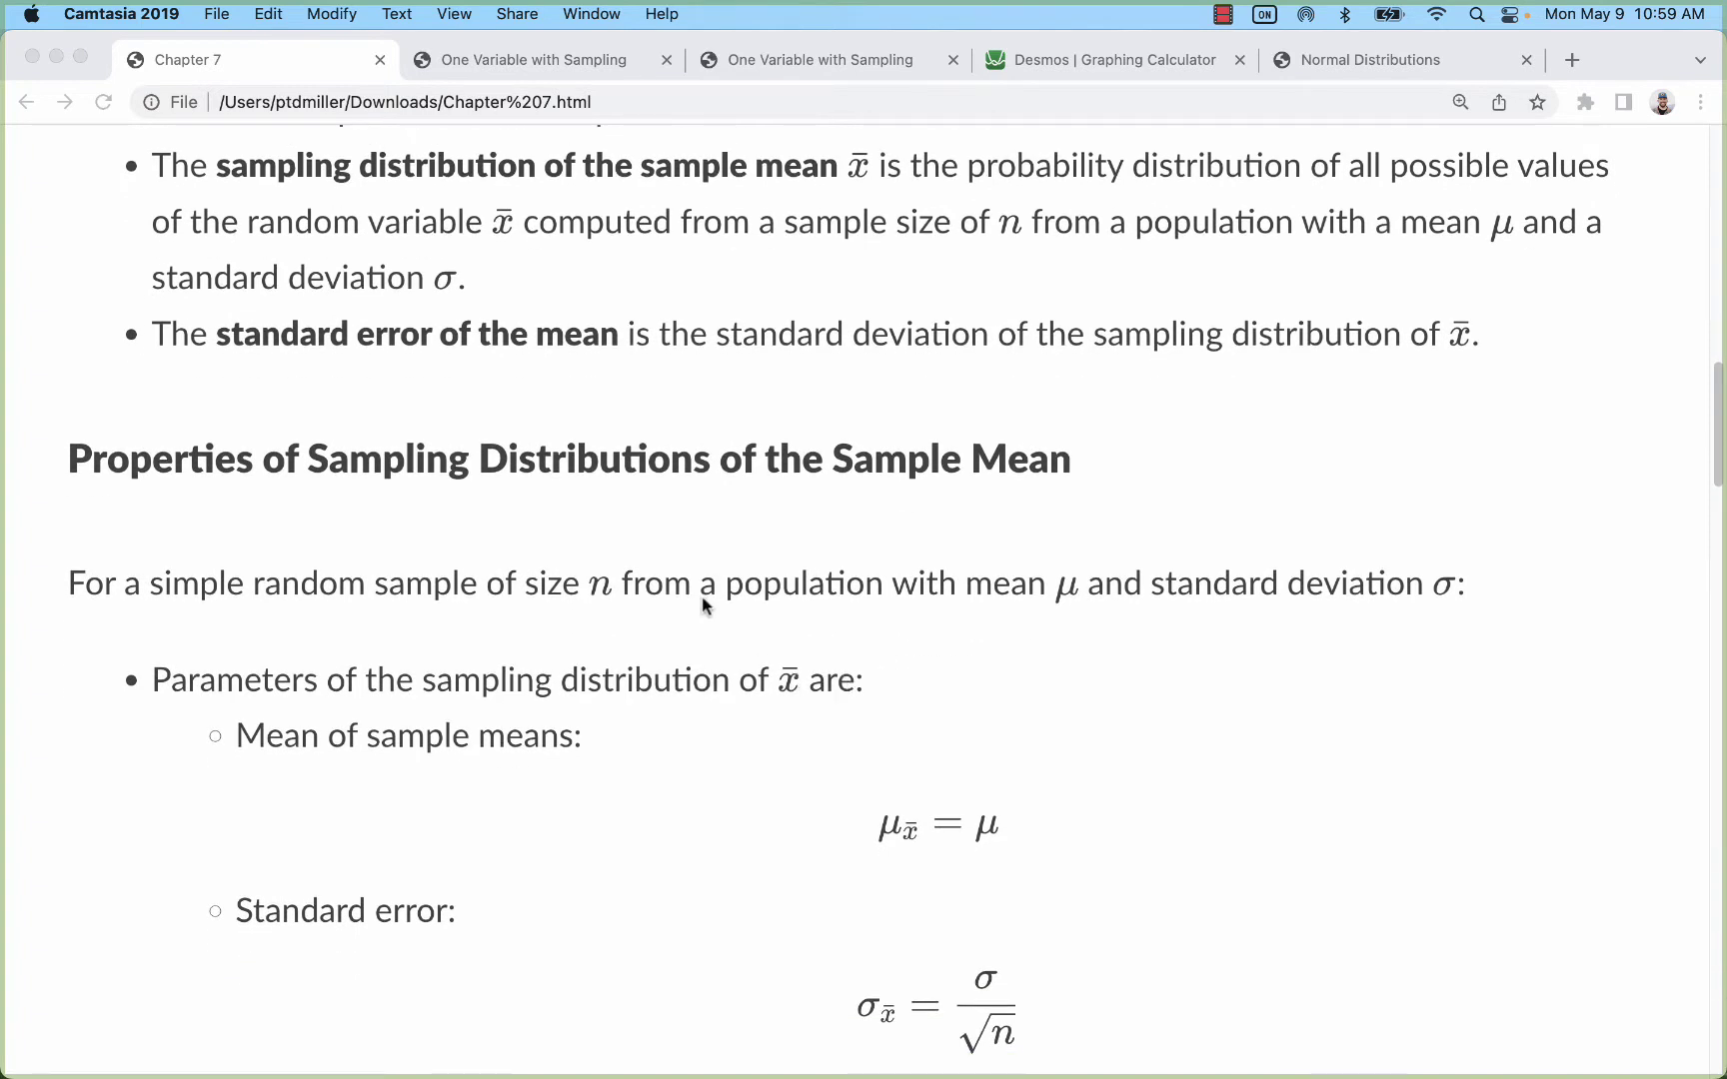
scroll(860, 629, down, 2)
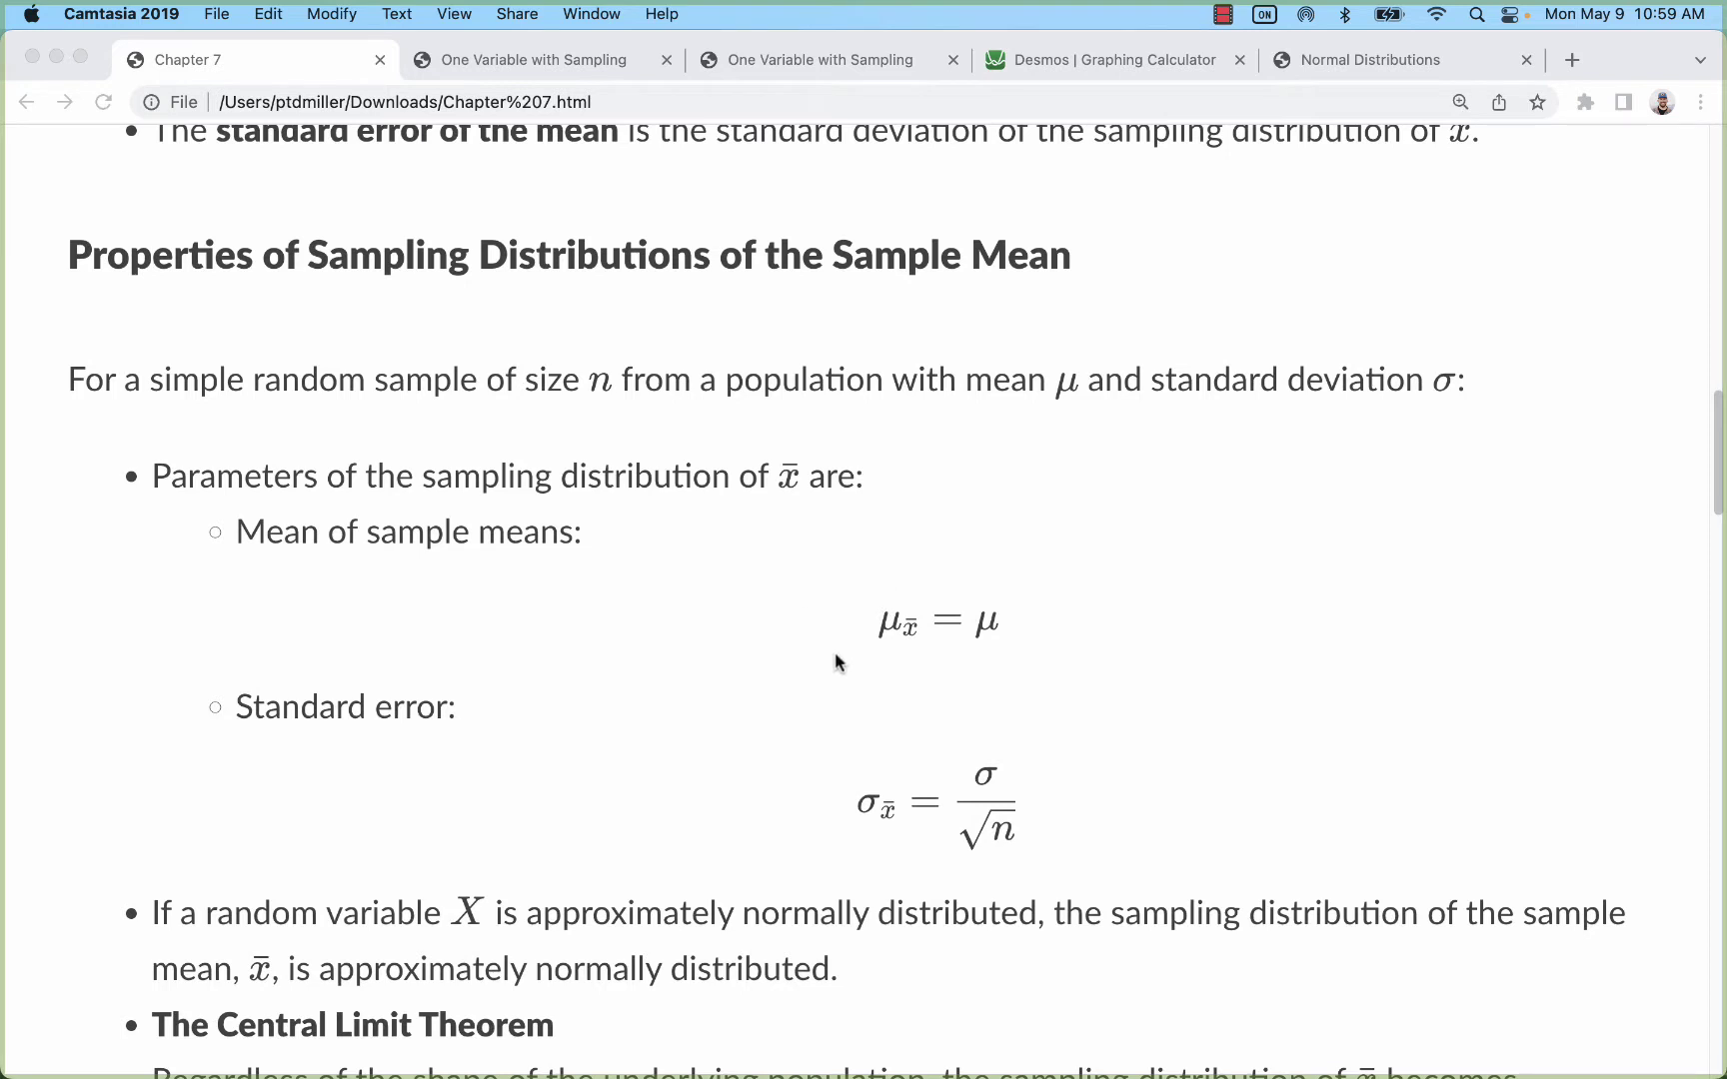
click(1024, 616)
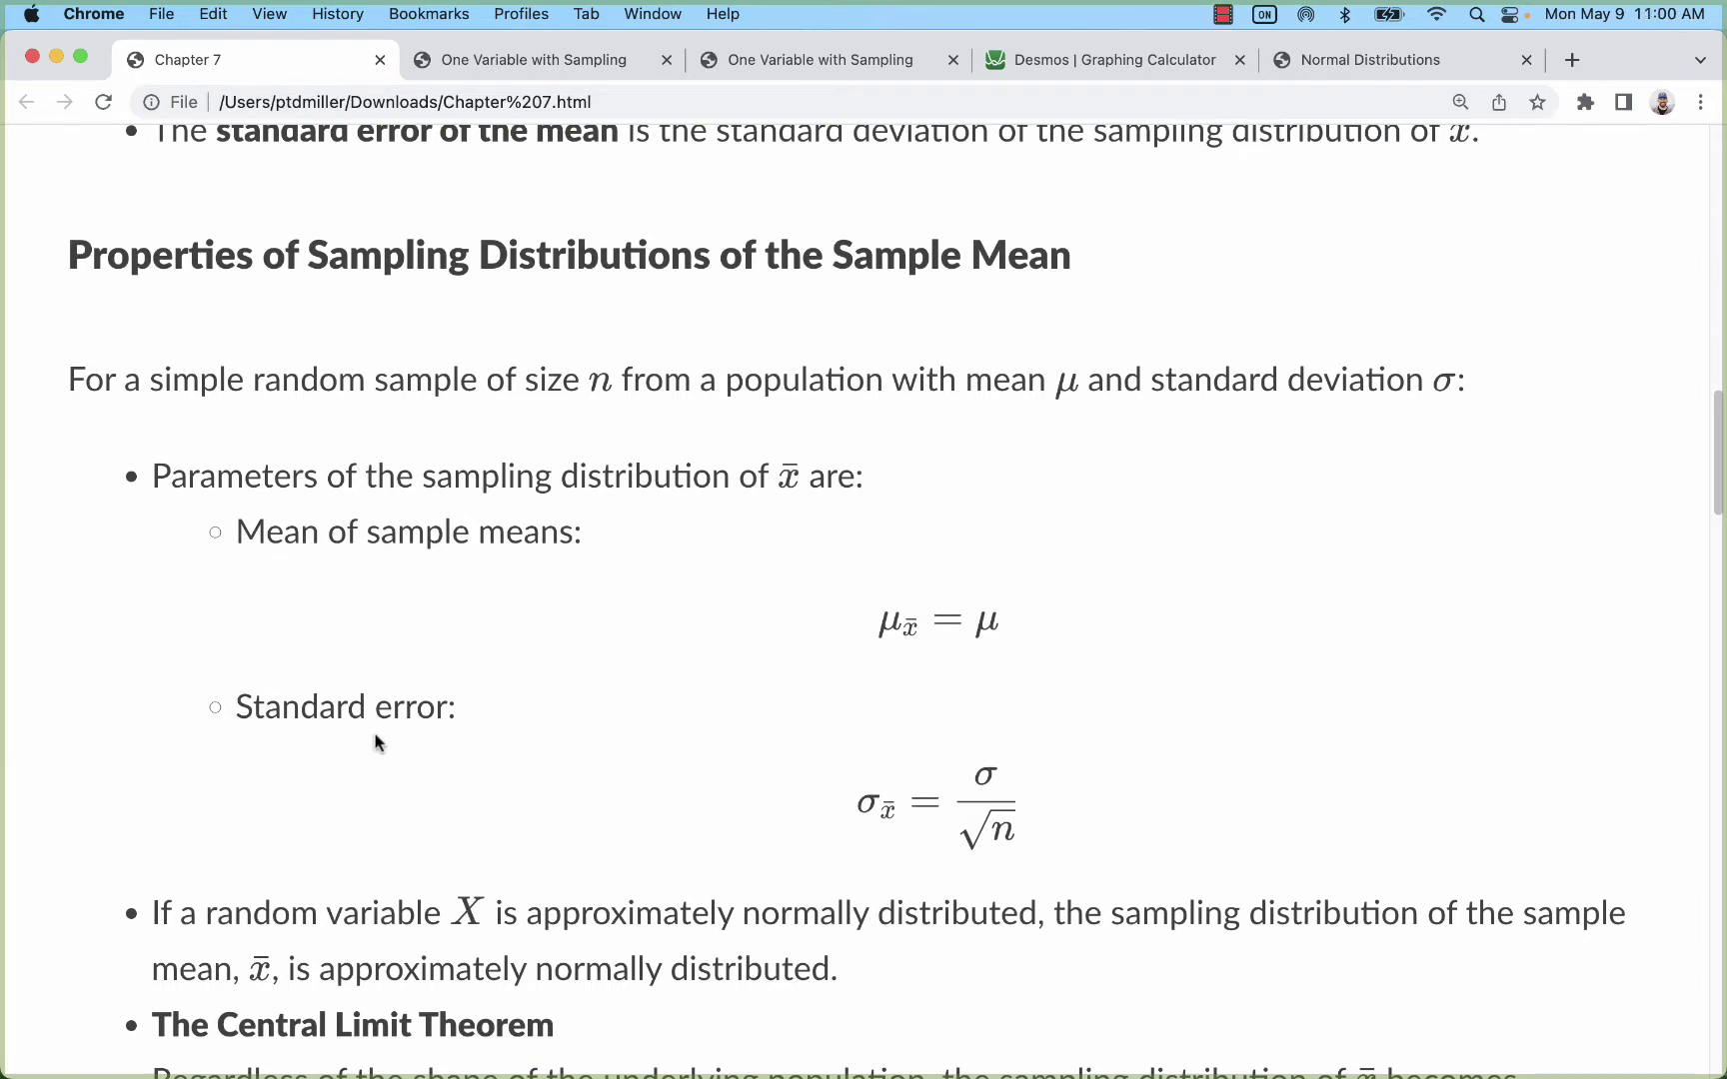
scroll(380, 748, down, 1)
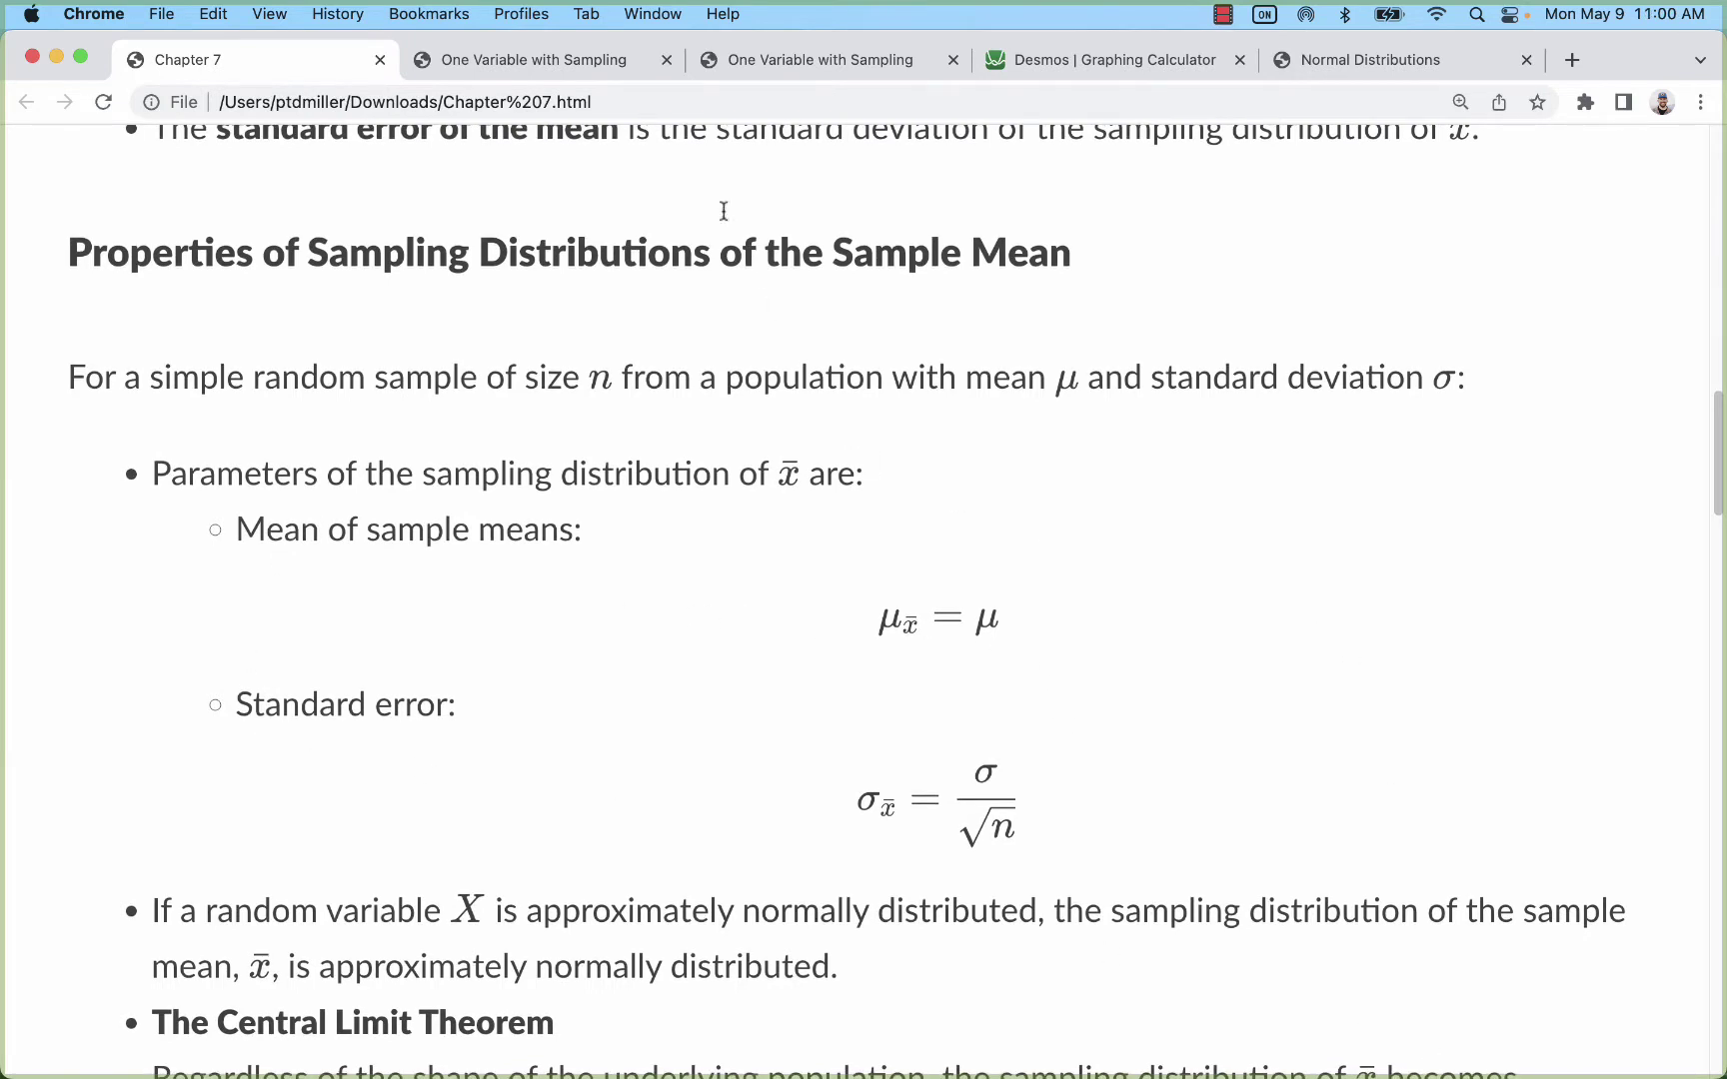
click(479, 61)
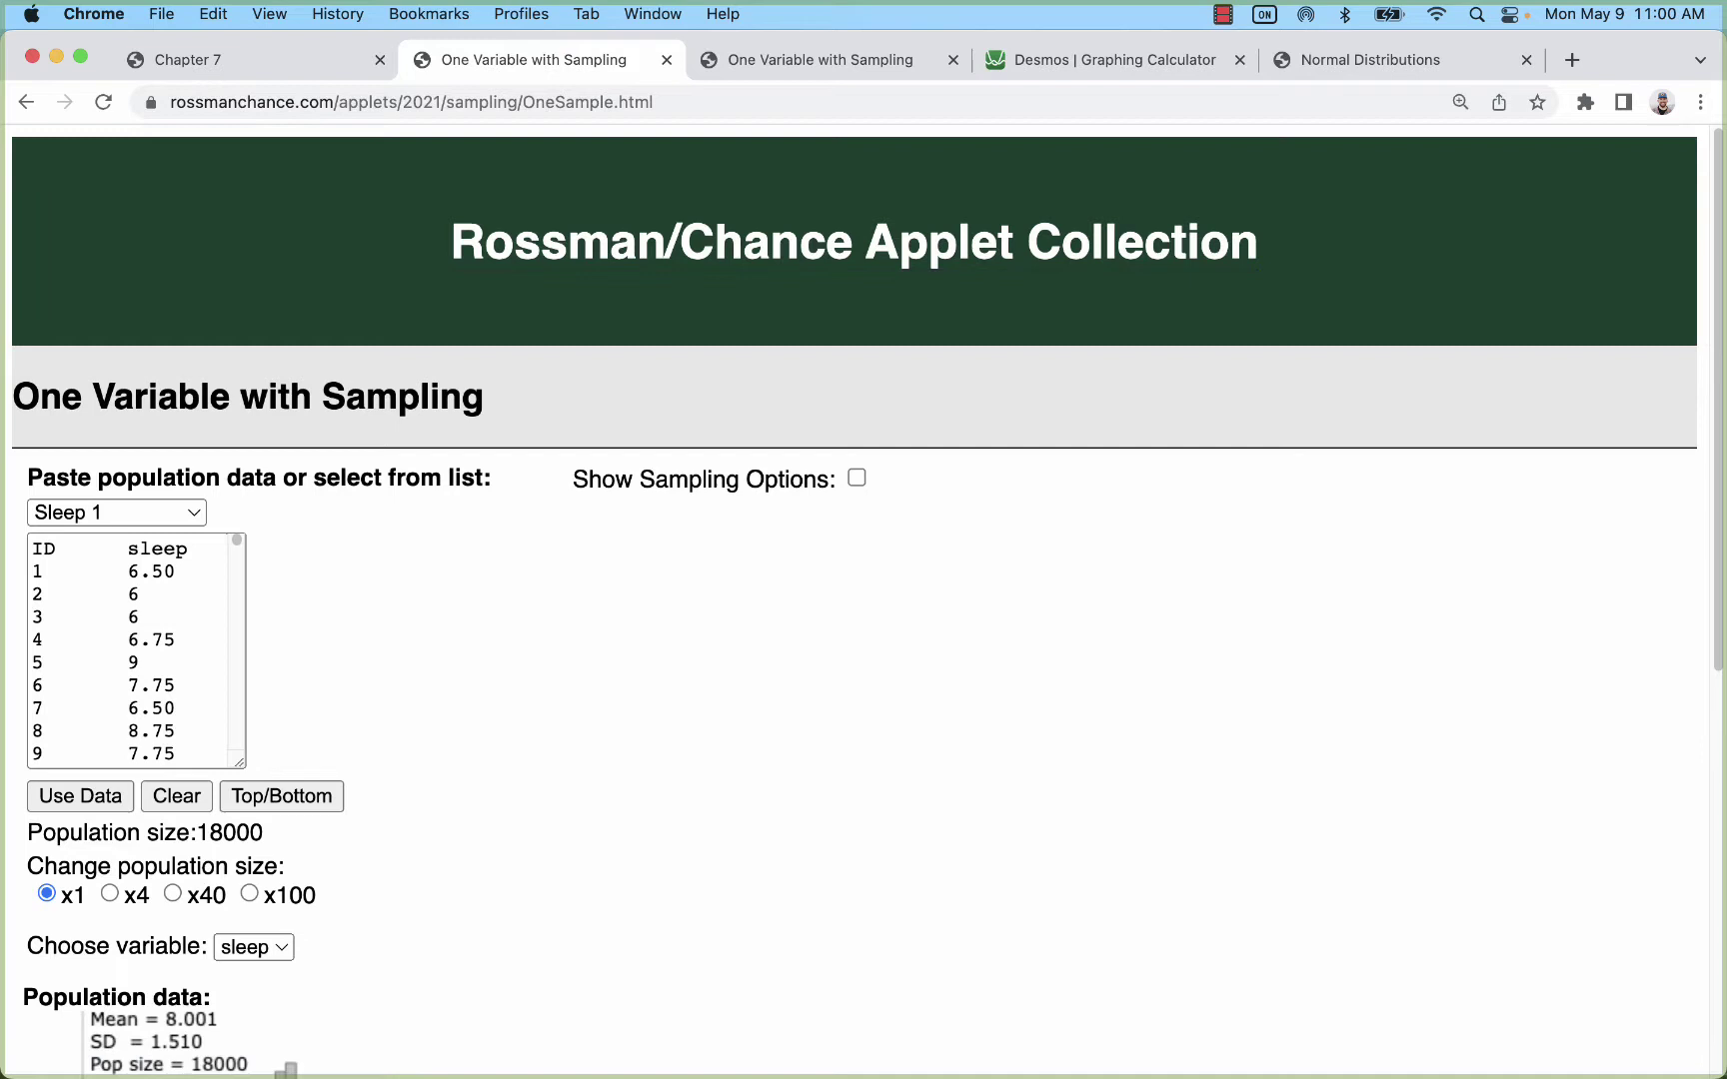
scroll(570, 617, down, 3)
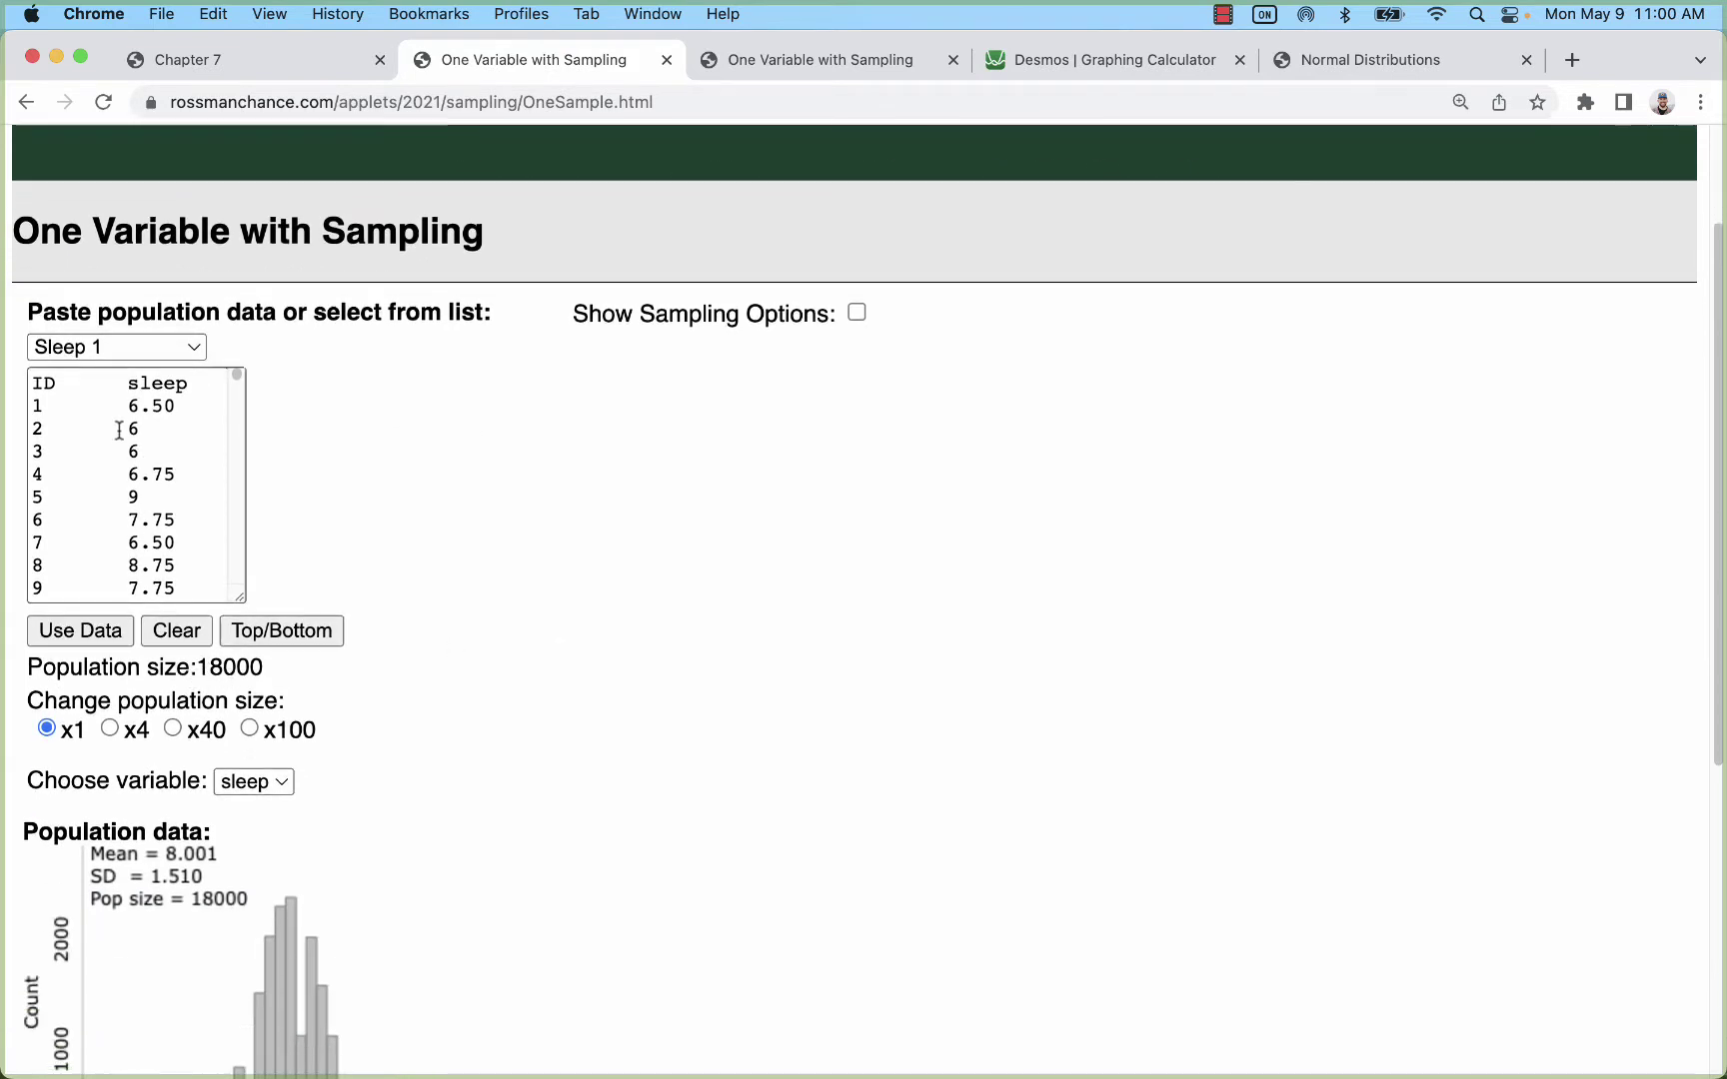
scroll(170, 434, down, 10)
scroll(175, 415, down, 3)
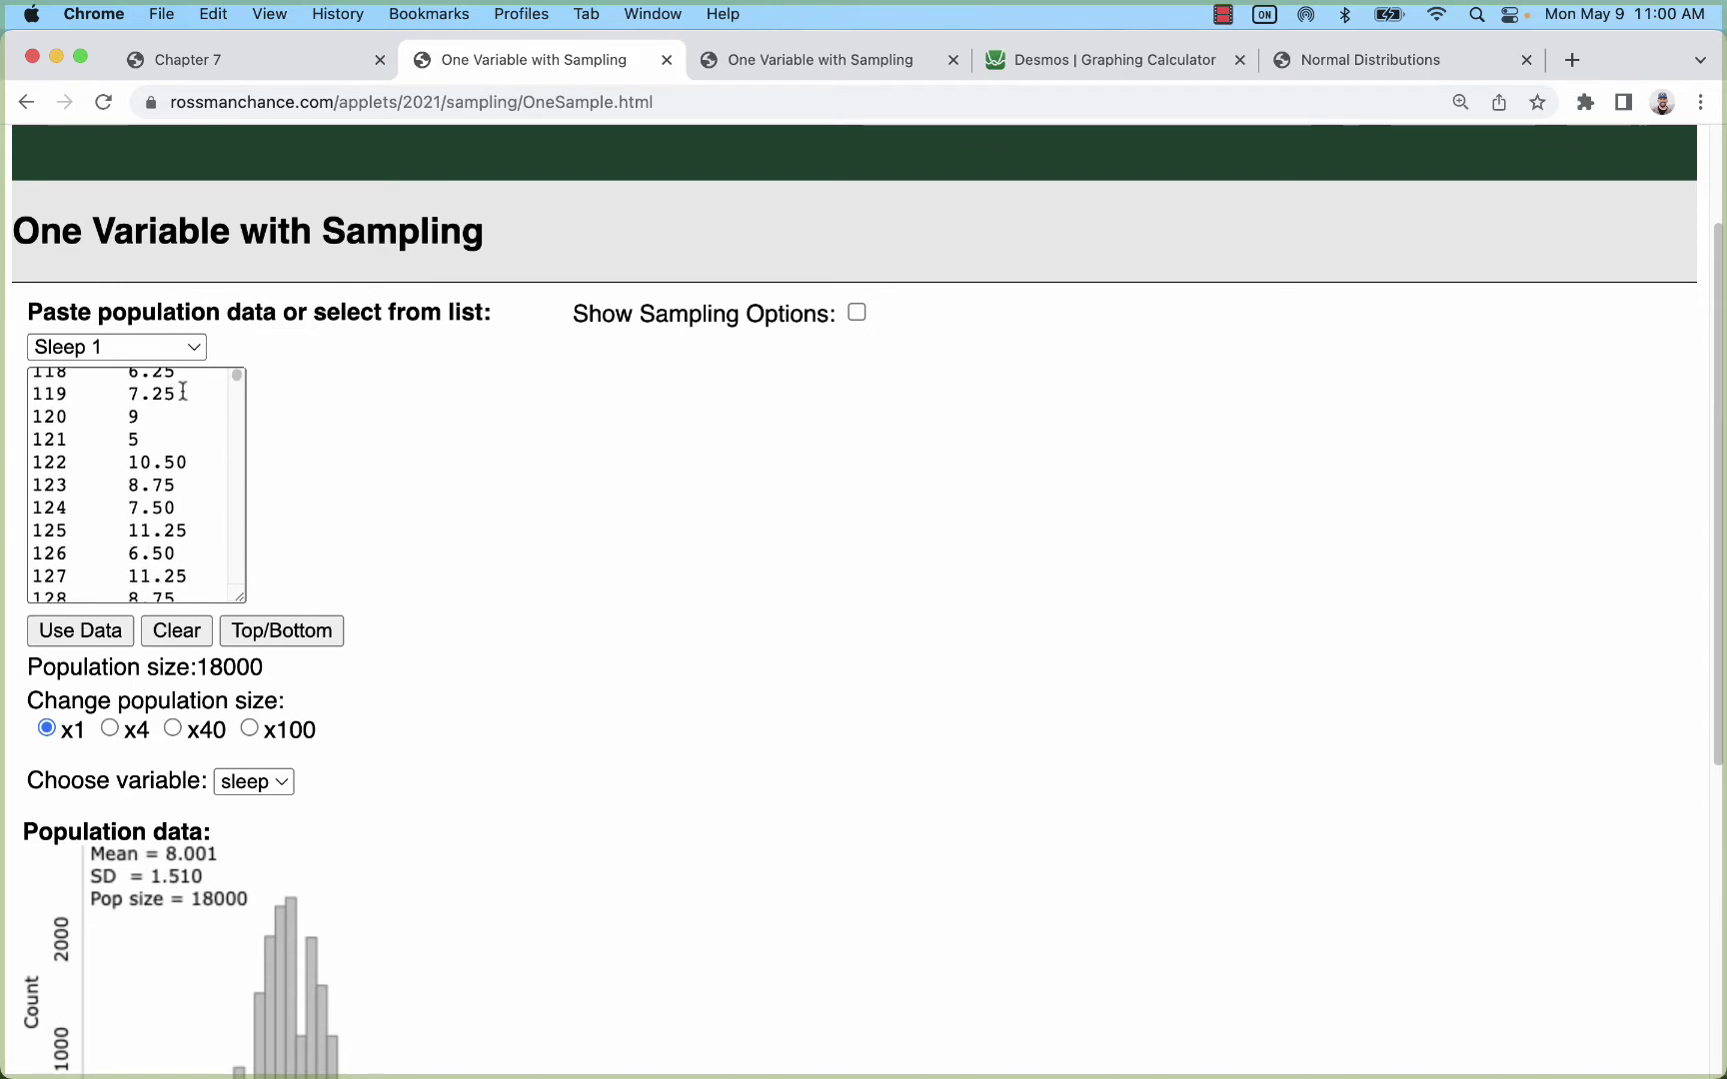
scroll(127, 404, up, 15)
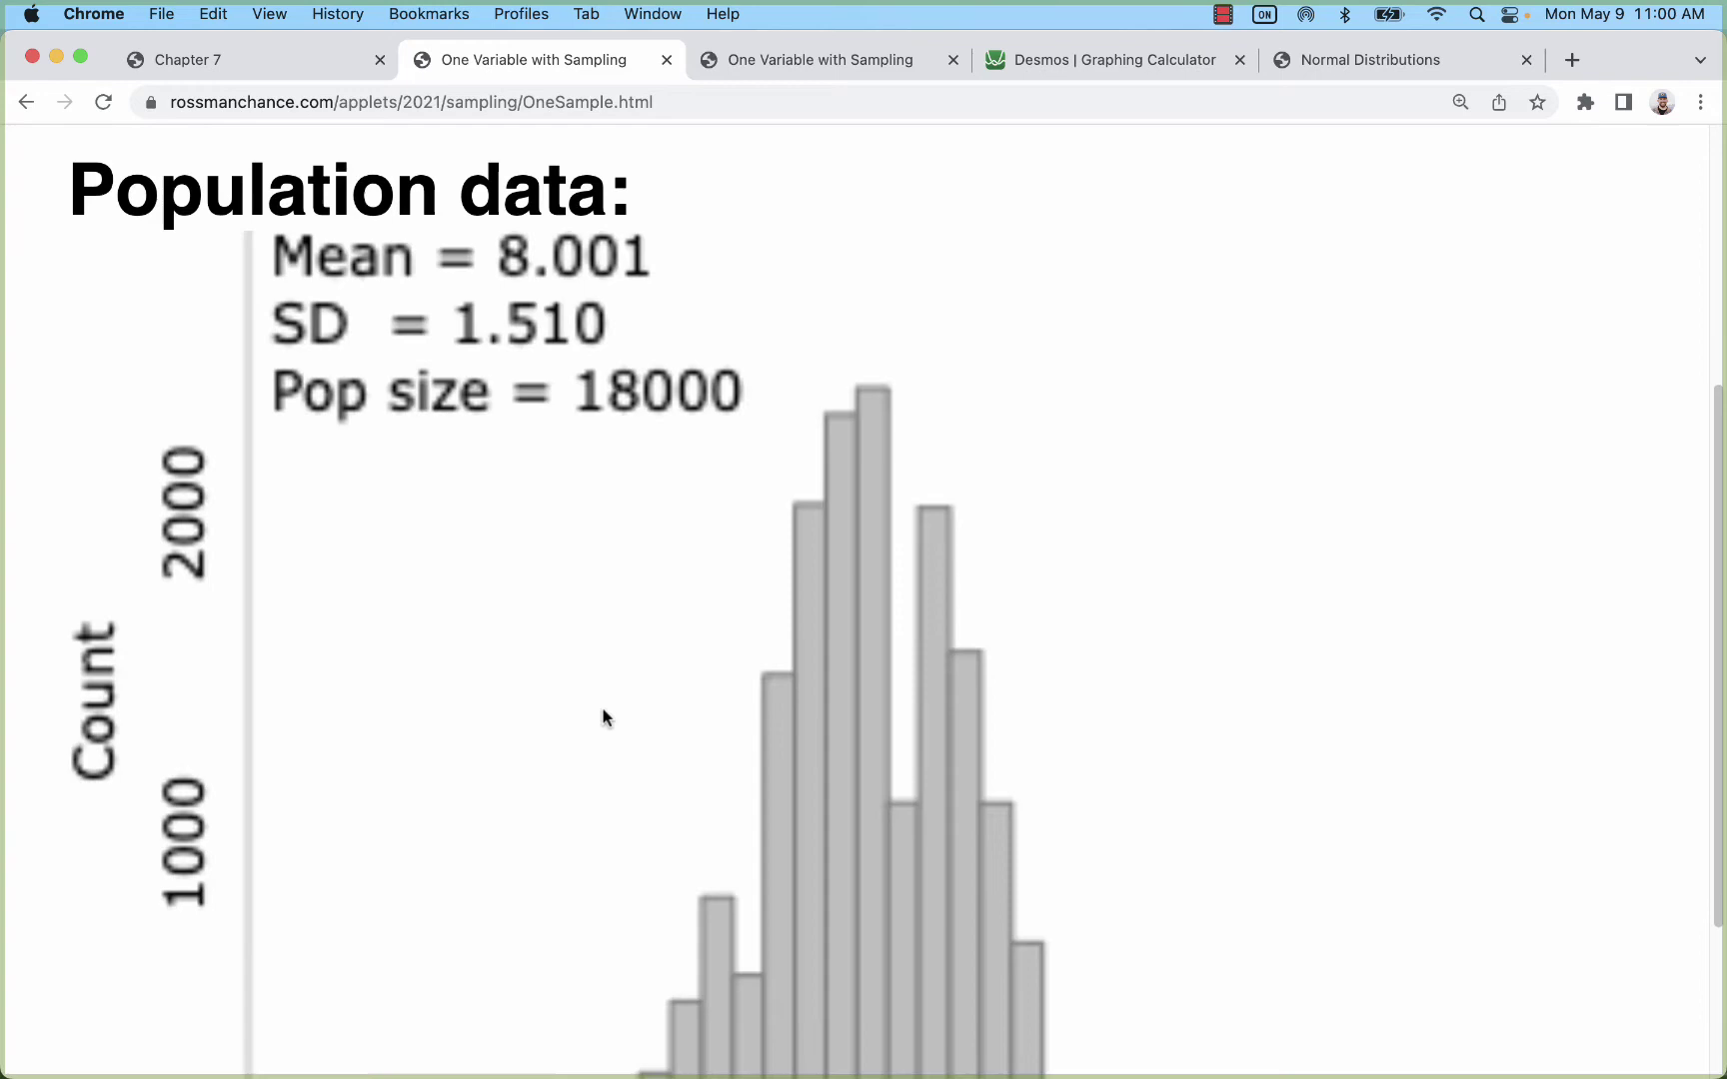
scroll(739, 287, down, 5)
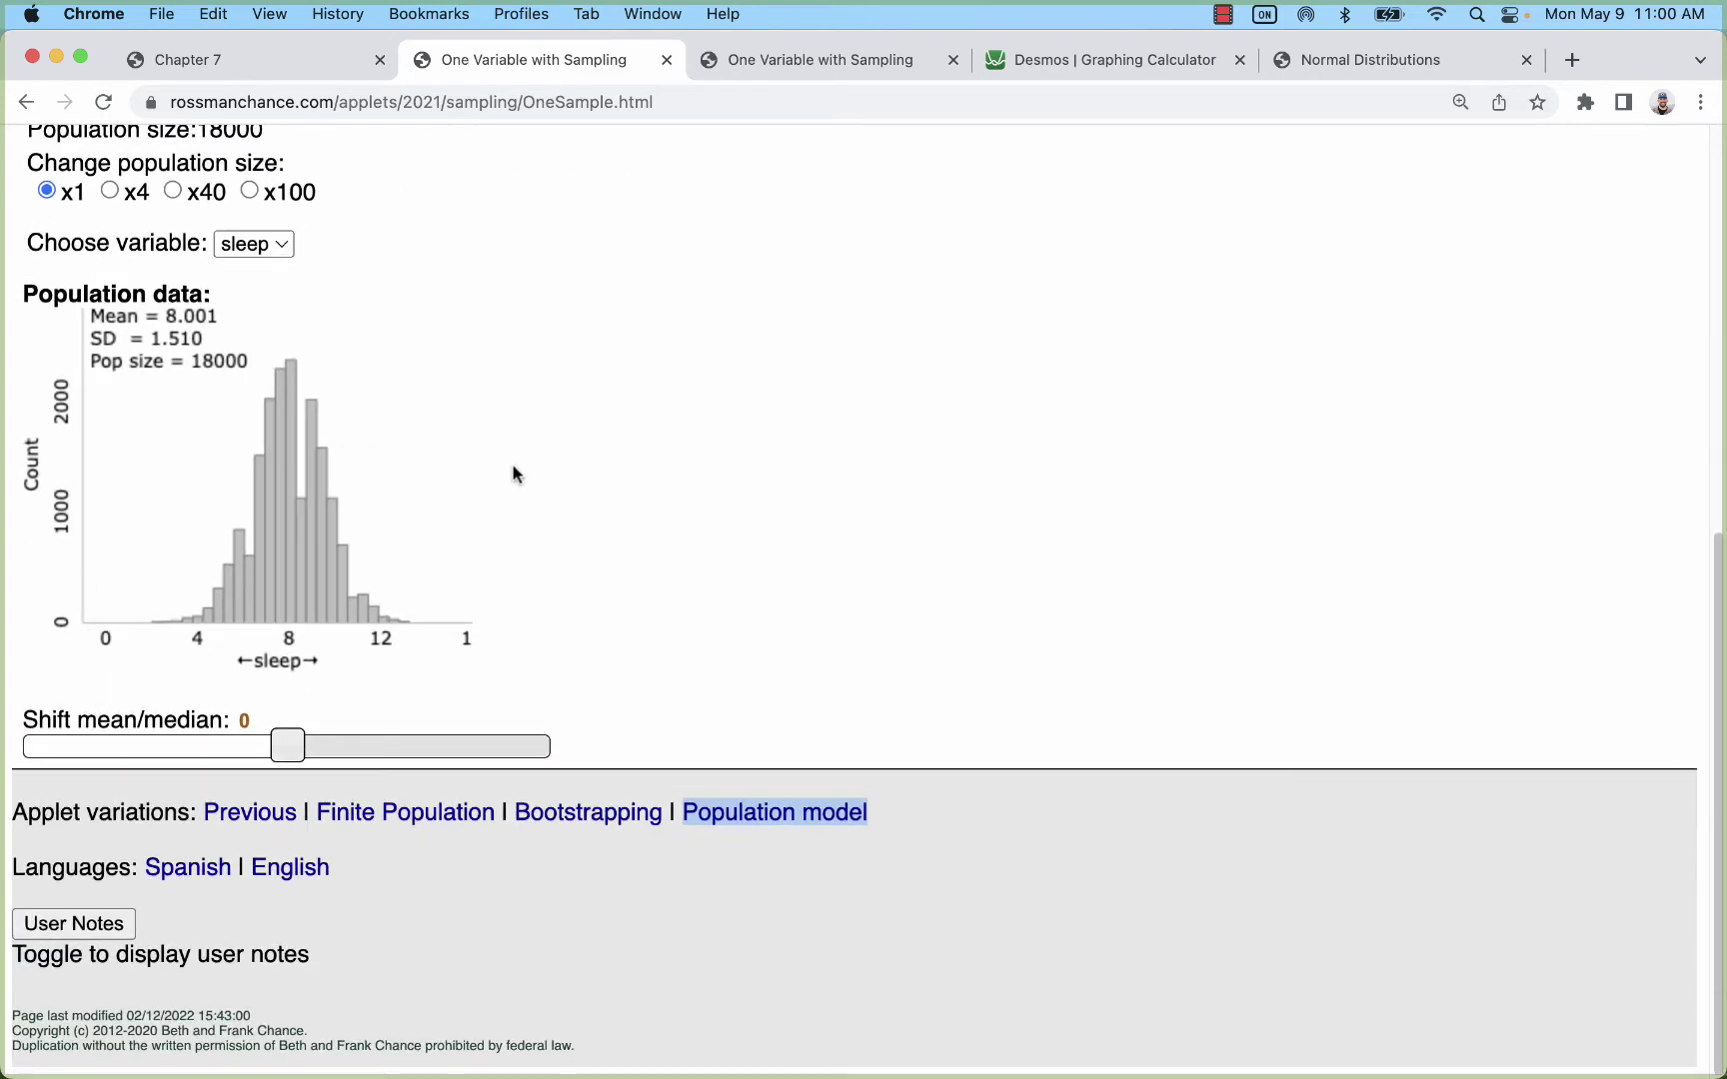
scroll(671, 279, up, 5)
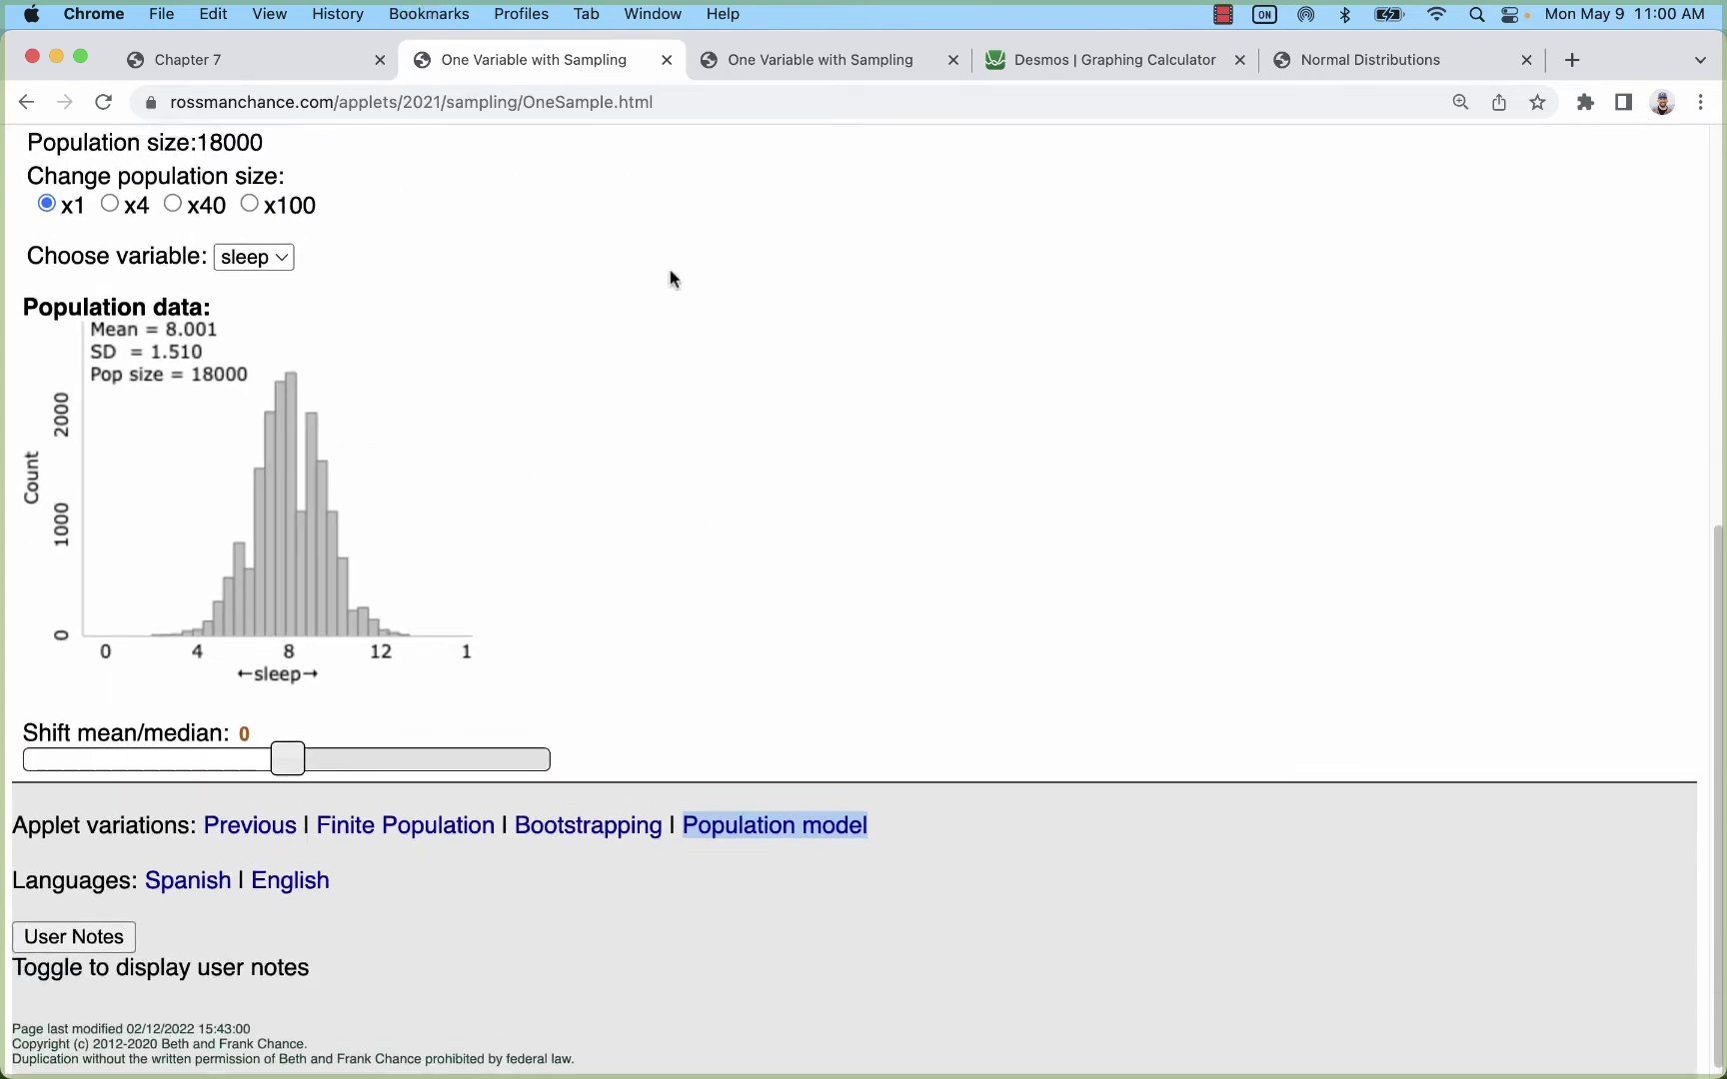
scroll(671, 290, up, 2)
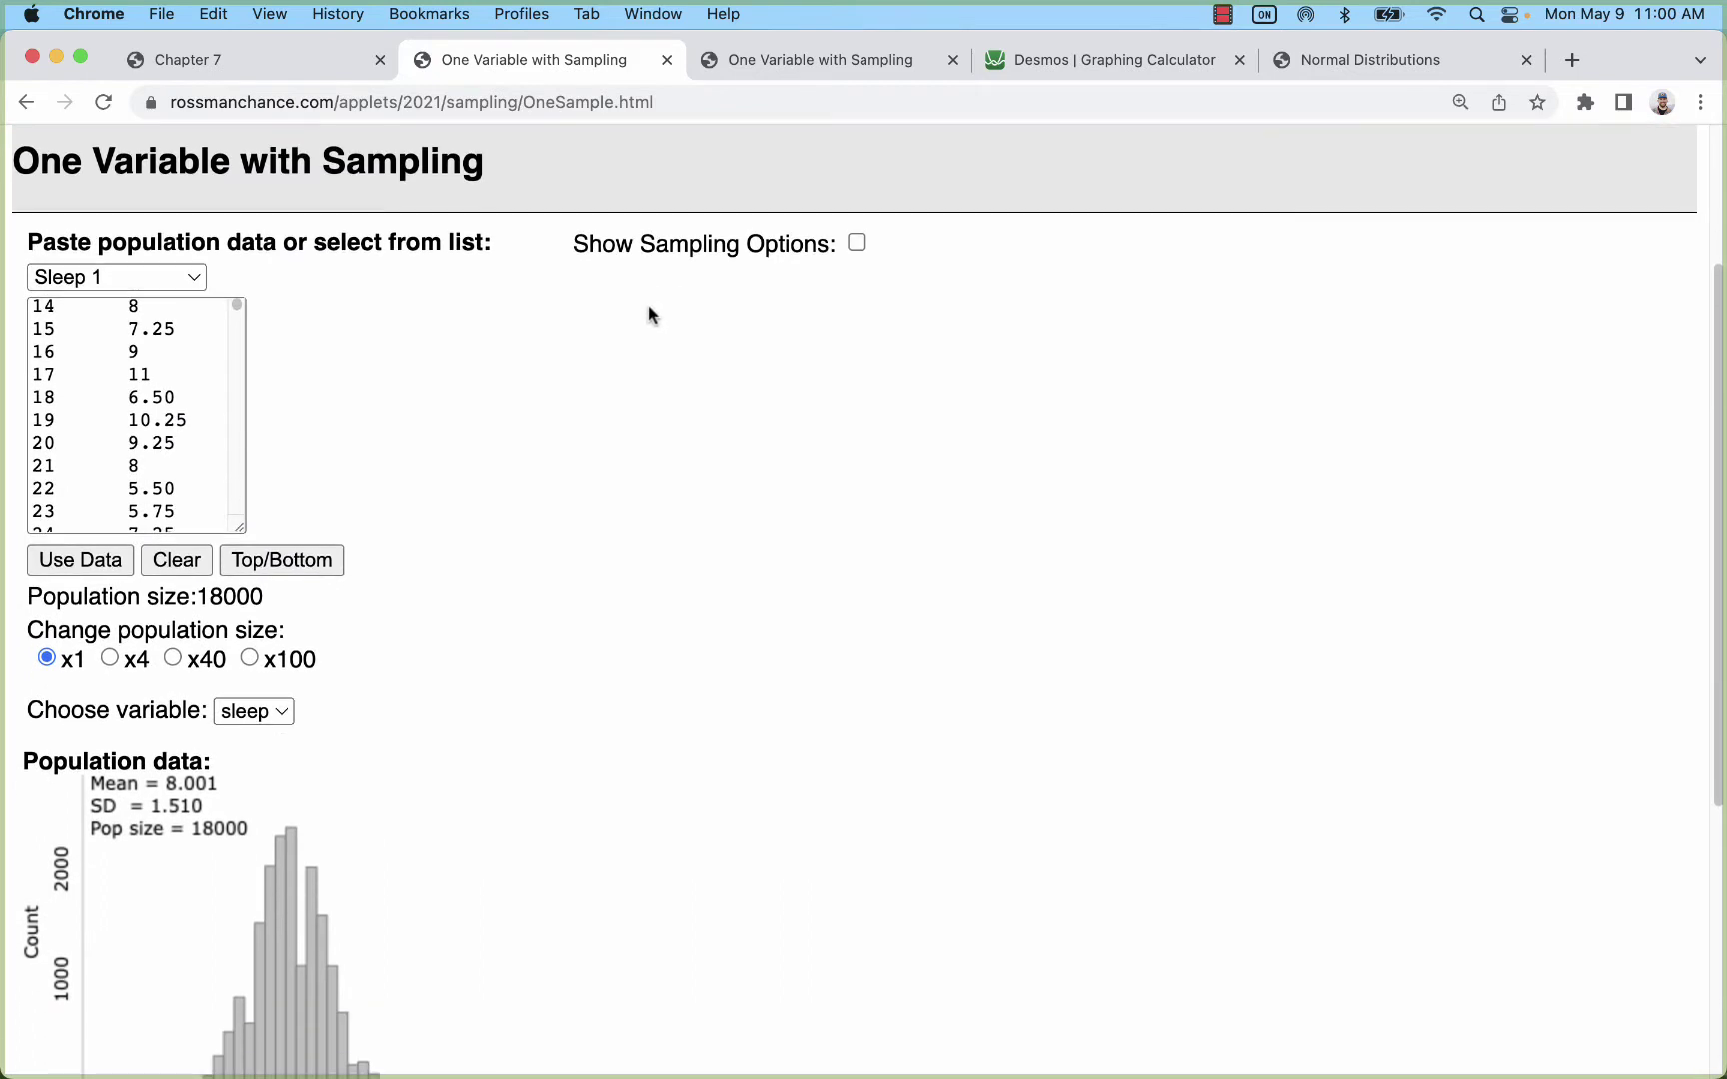
Show the sampling options and draw one sample of 10 sleep values, mean 8.400 and SD 1.830
click(857, 243)
scroll(900, 339, down, 2)
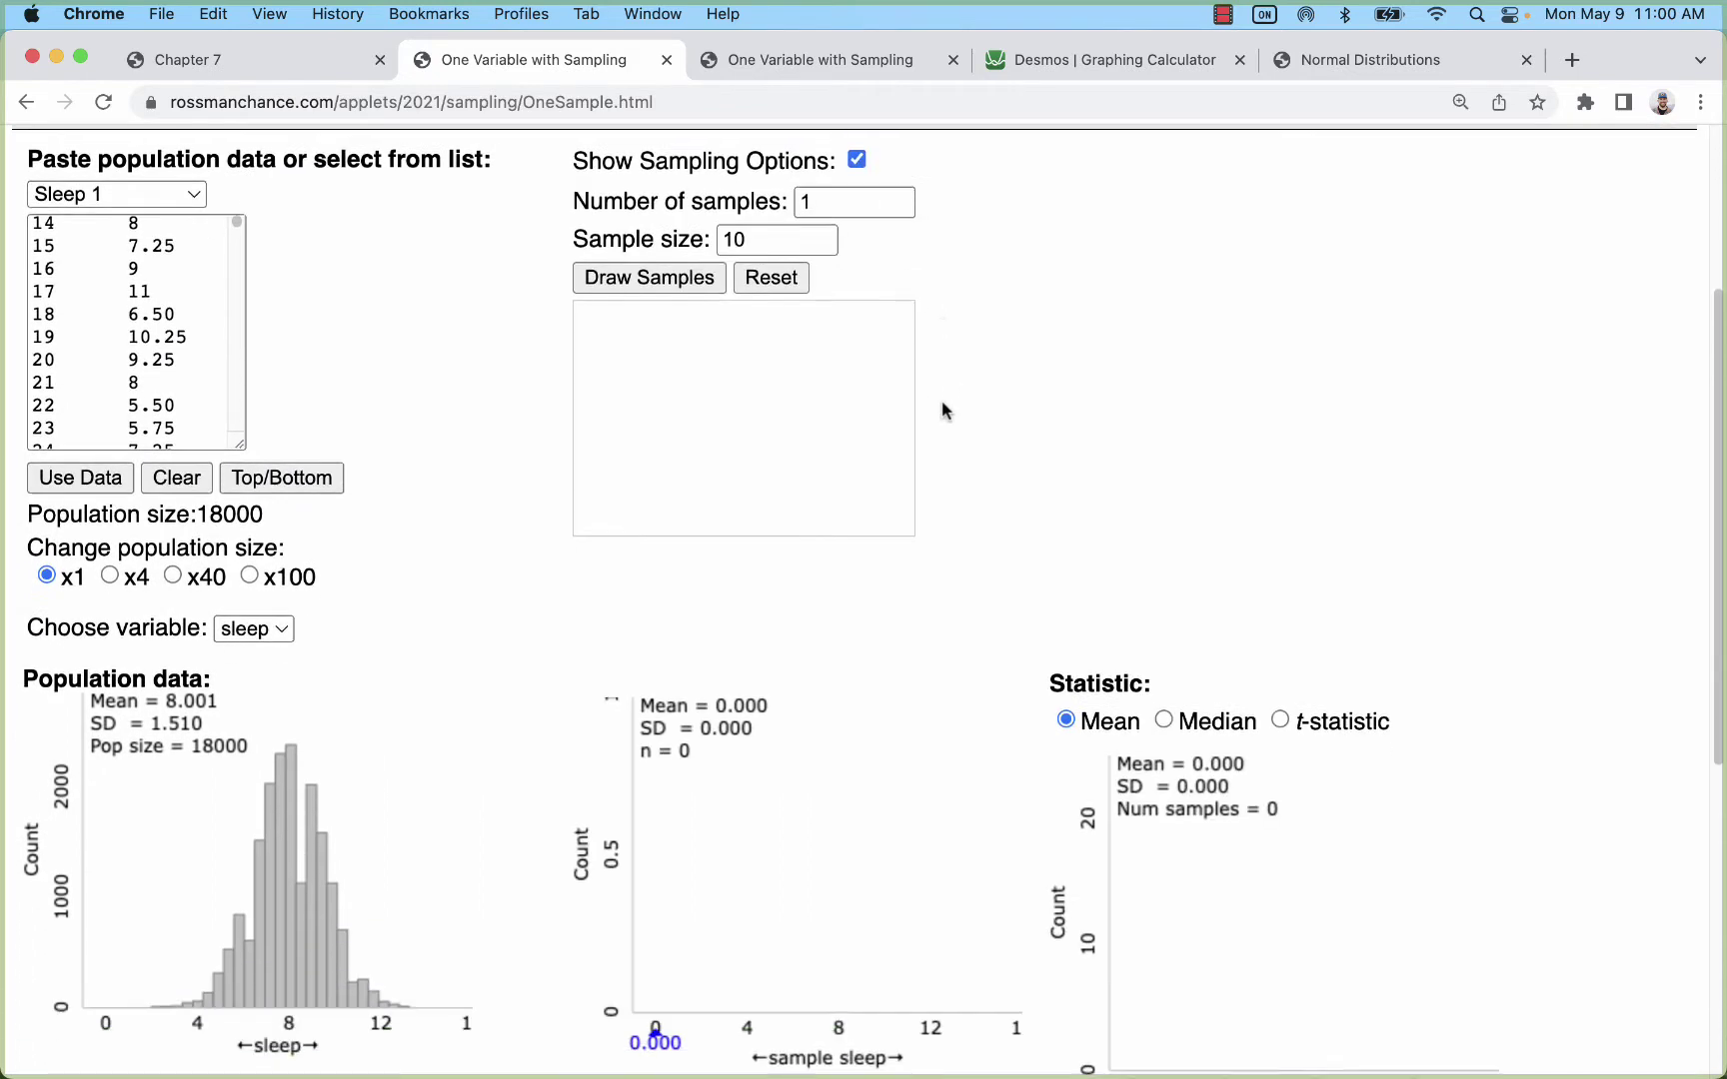
click(748, 236)
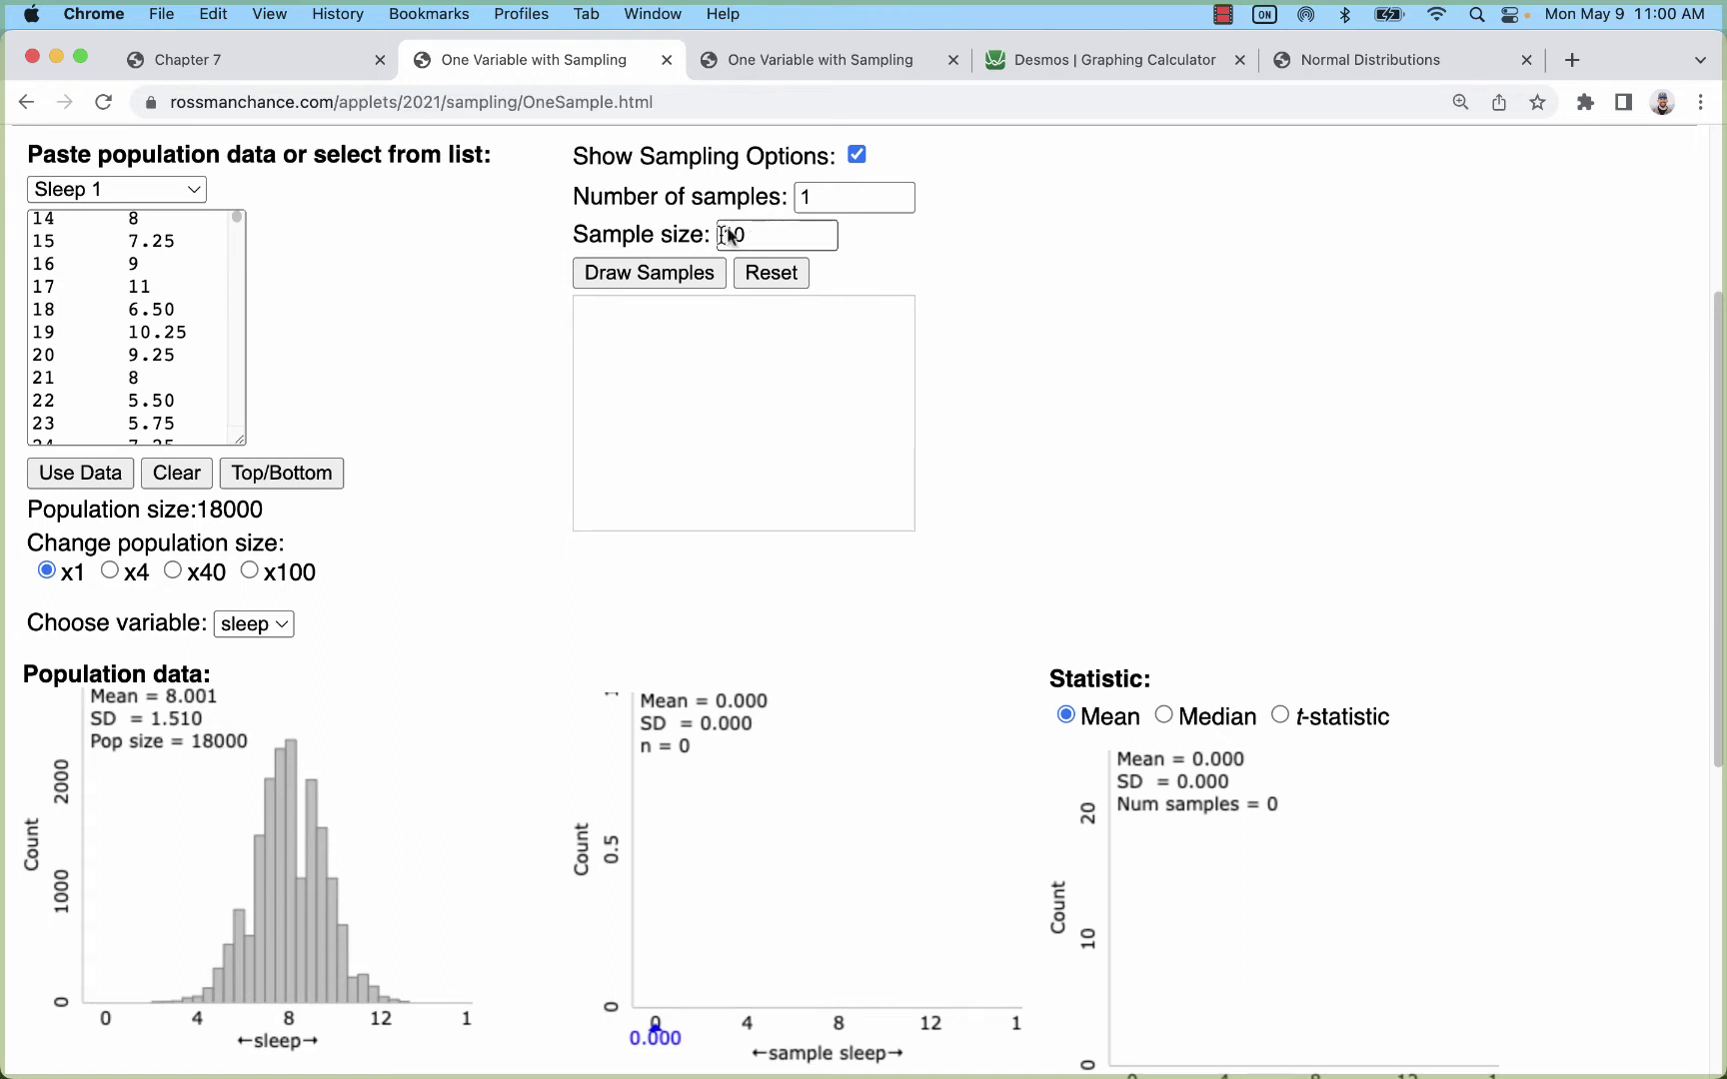
click(629, 277)
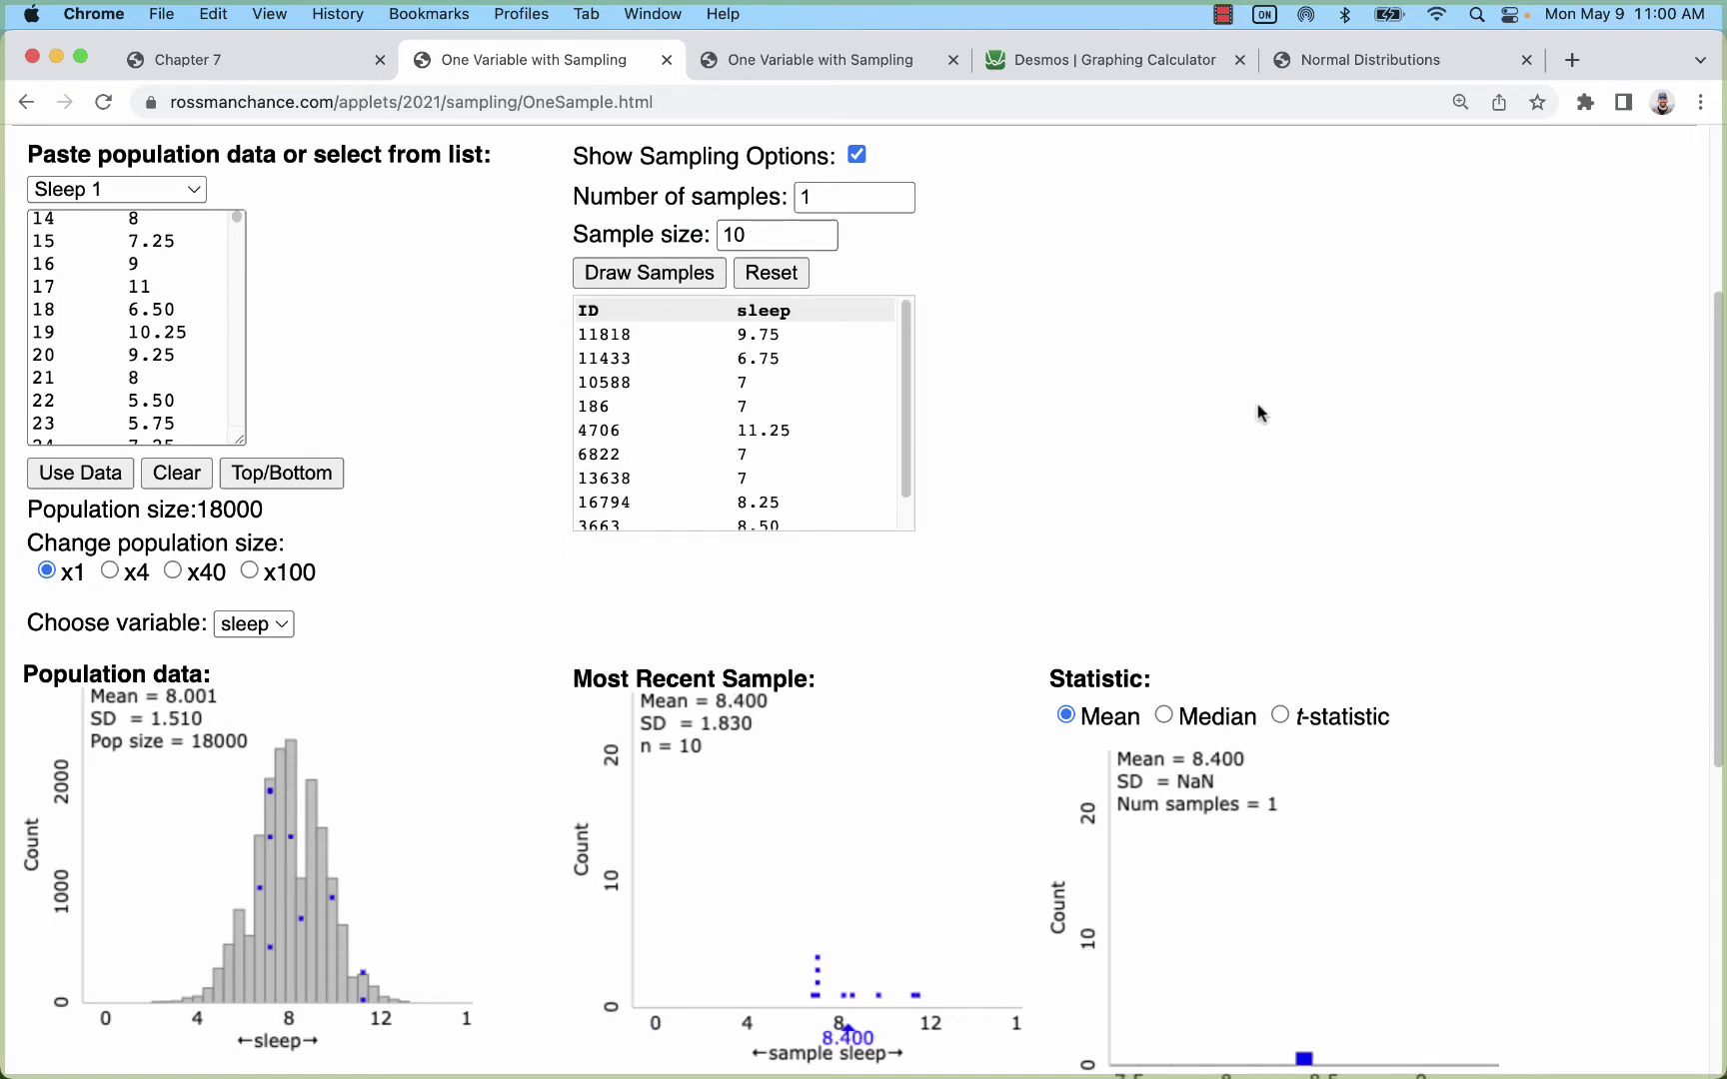
scroll(1259, 413, down, 2)
scroll(1259, 411, up, 1)
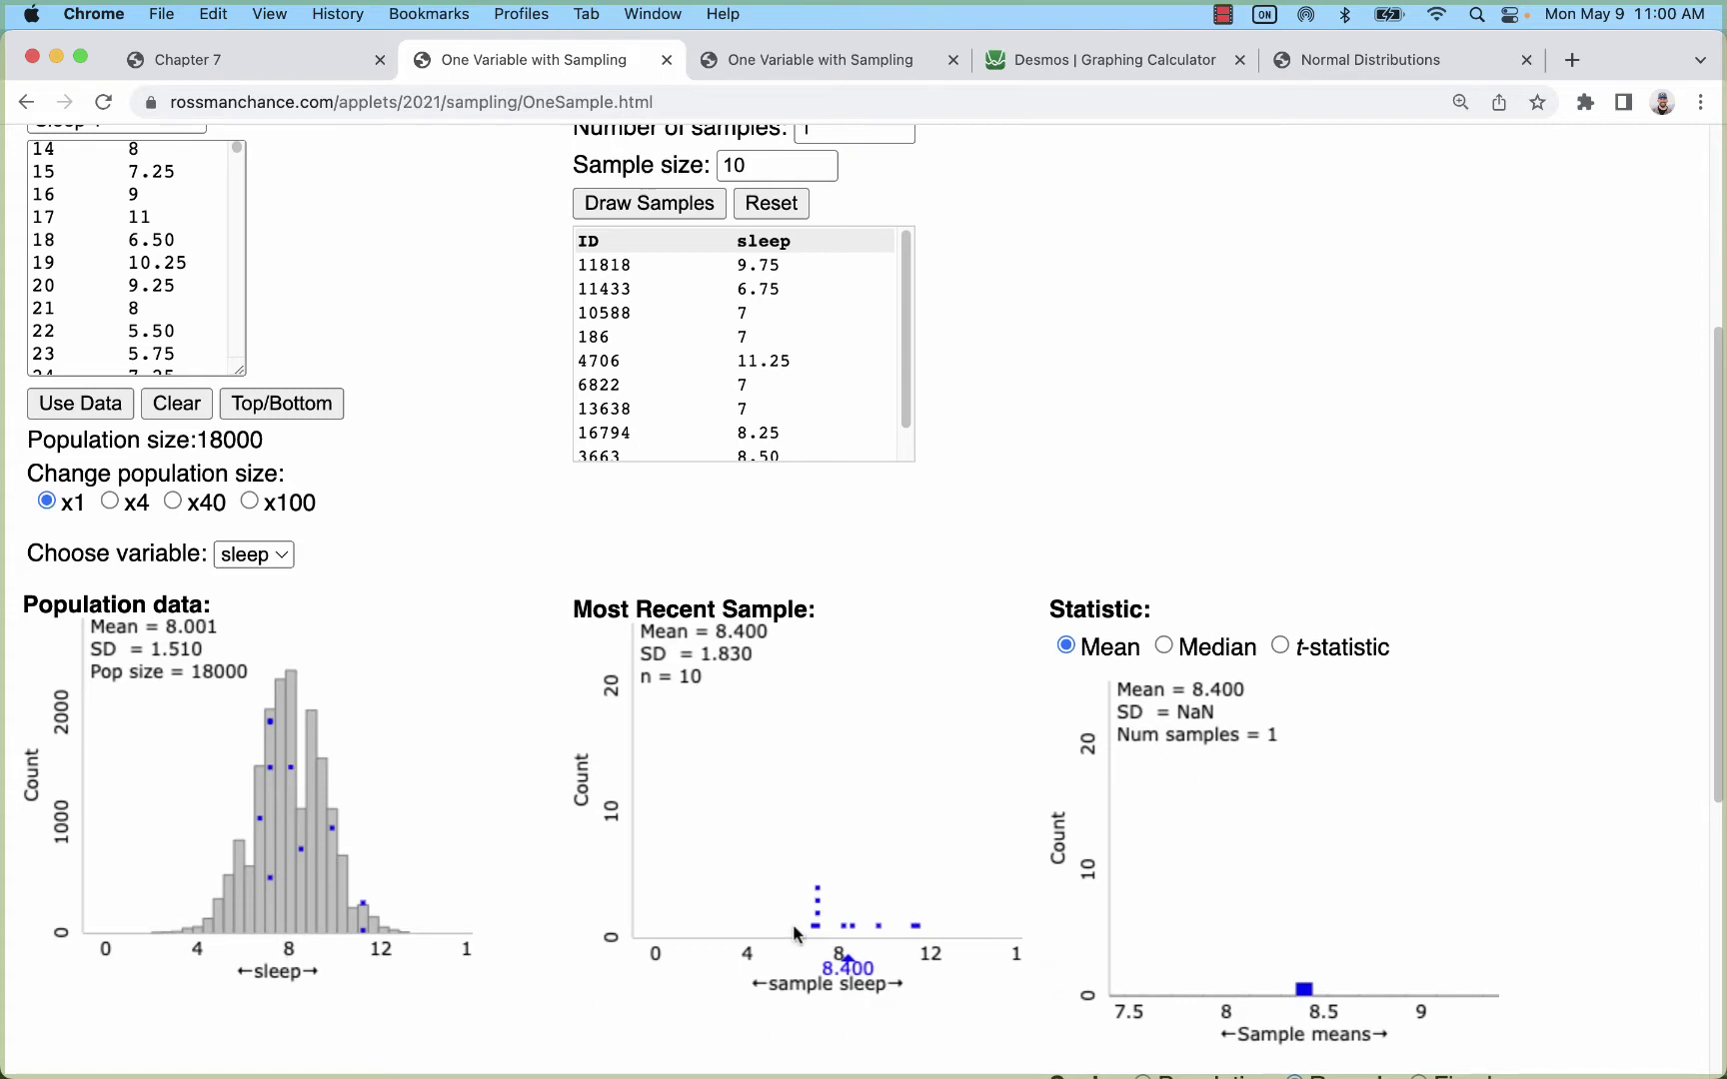
scroll(1026, 887, down, 2)
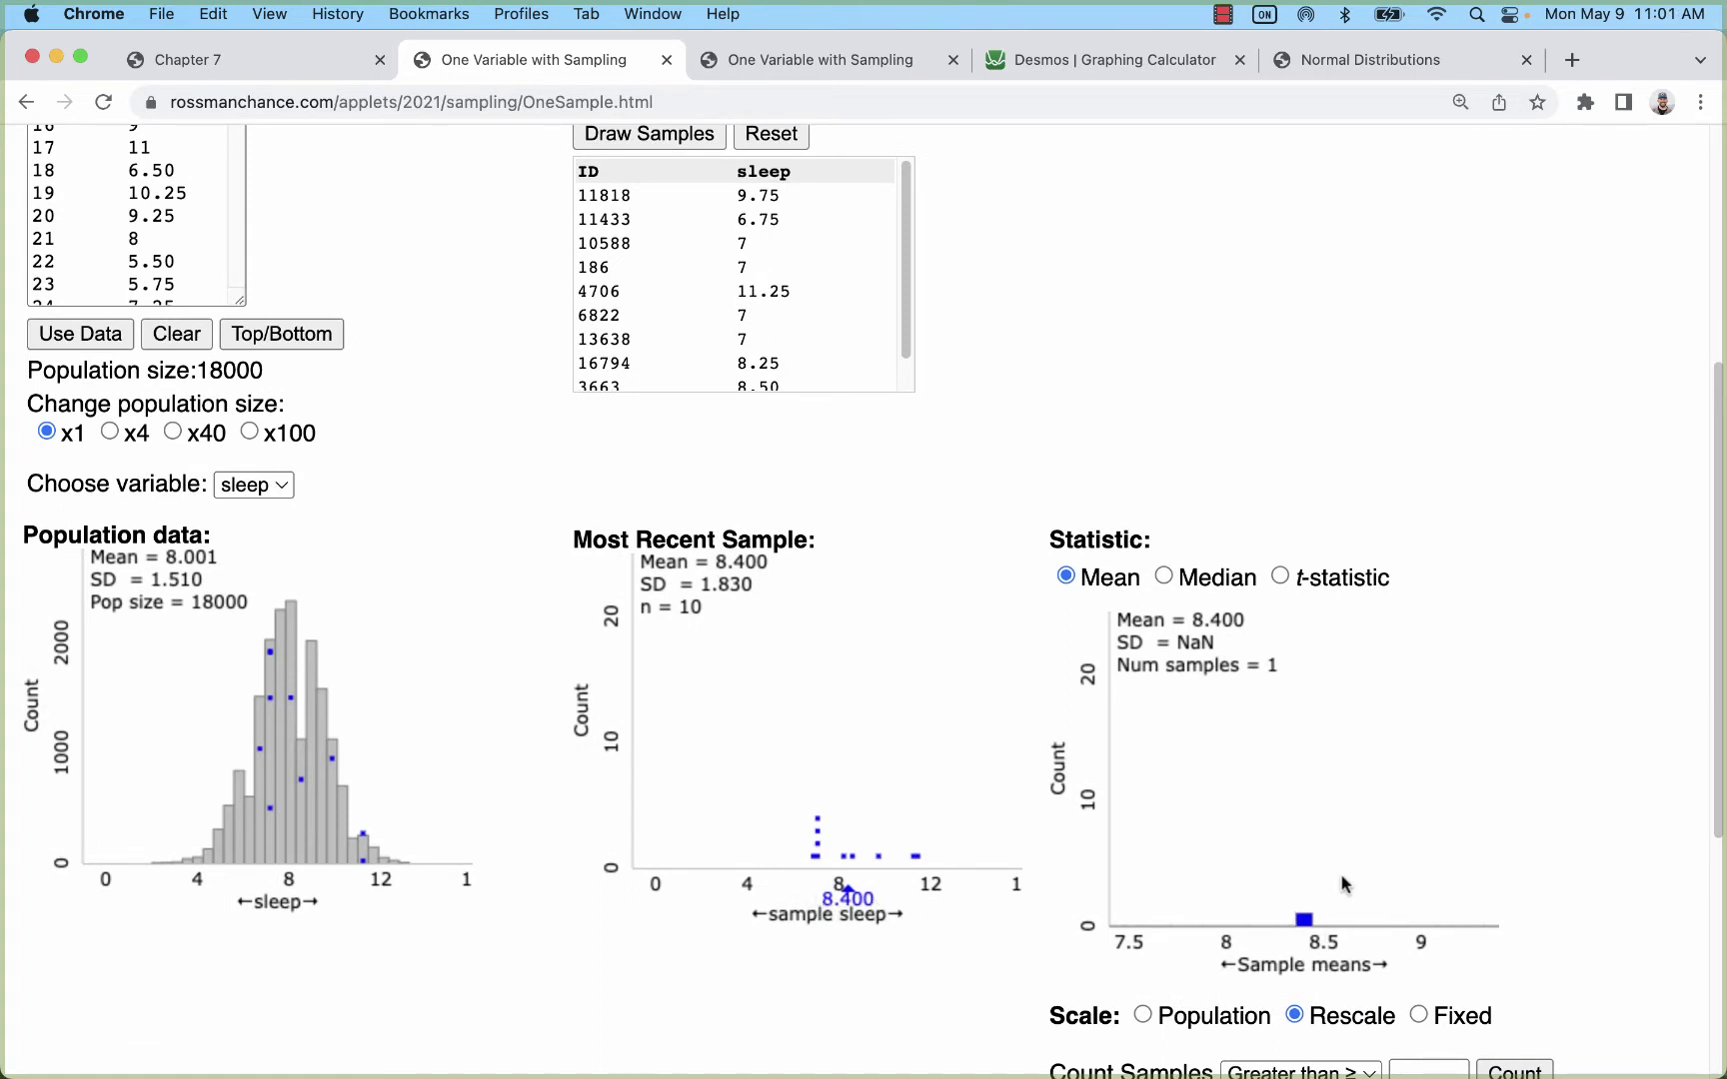
scroll(1344, 882, up, 3)
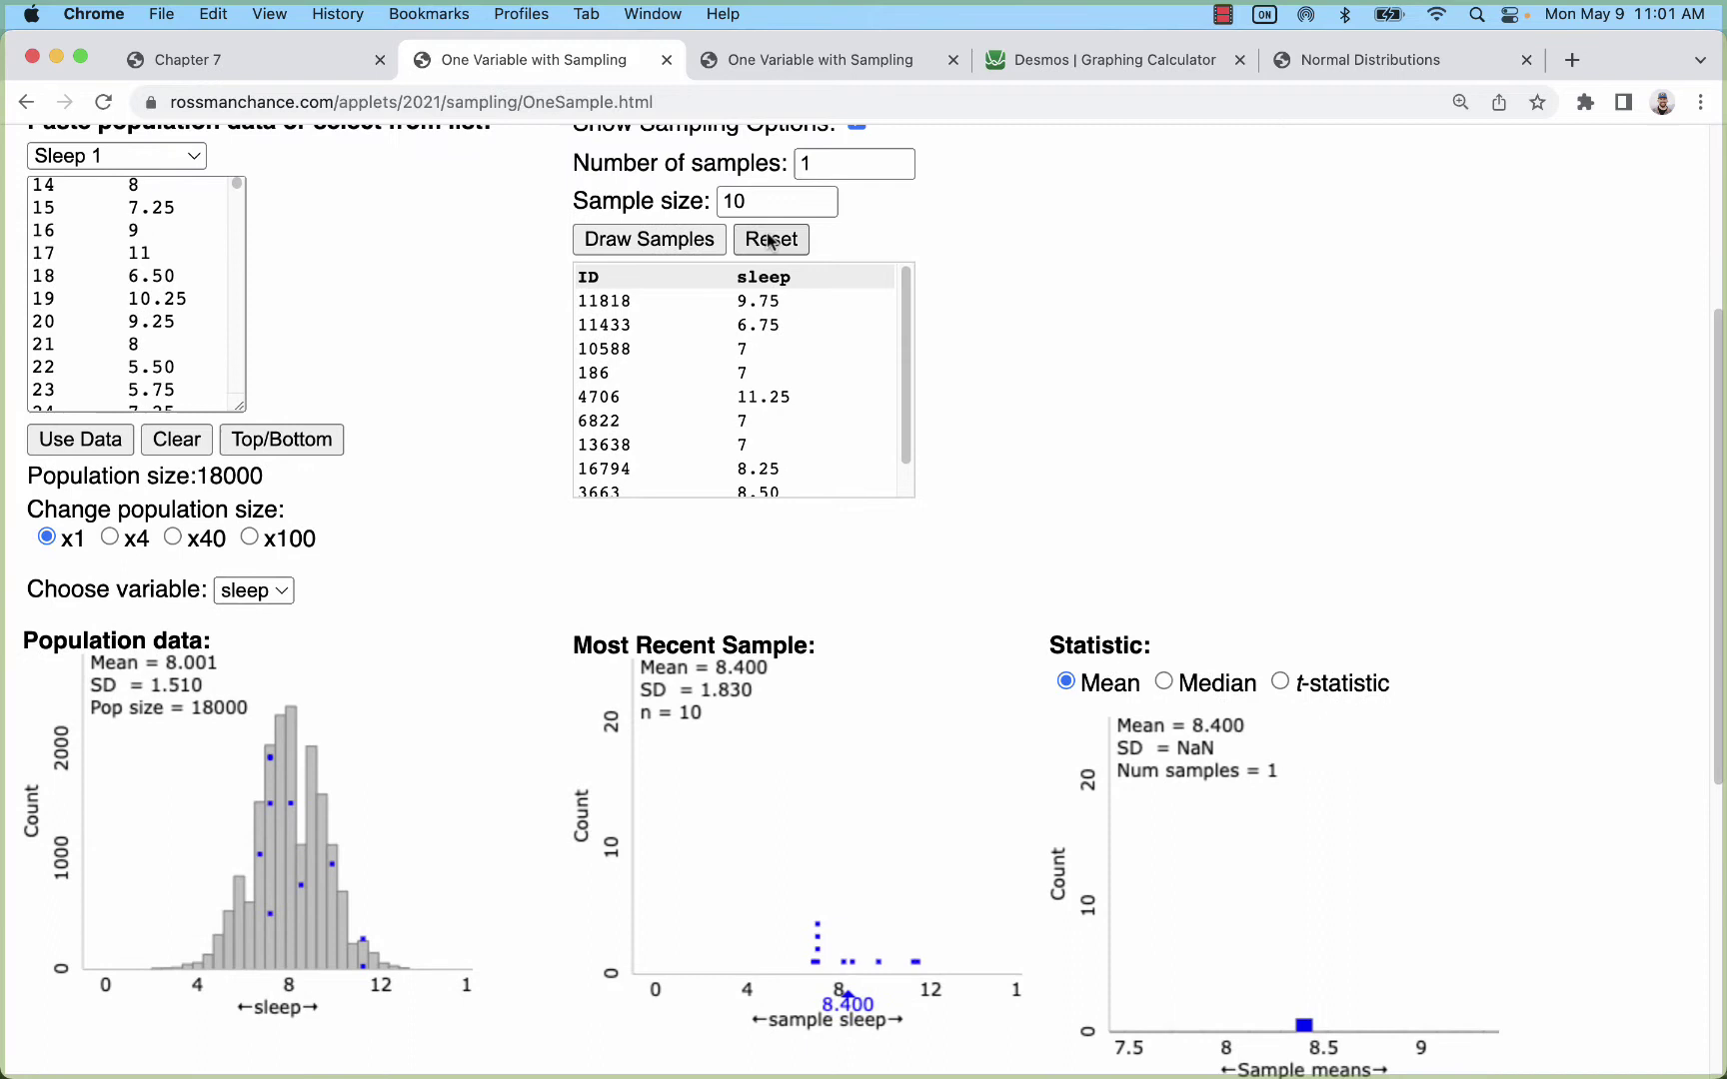
Draw ten more single samples of size 10 to build up the sample means
click(644, 245)
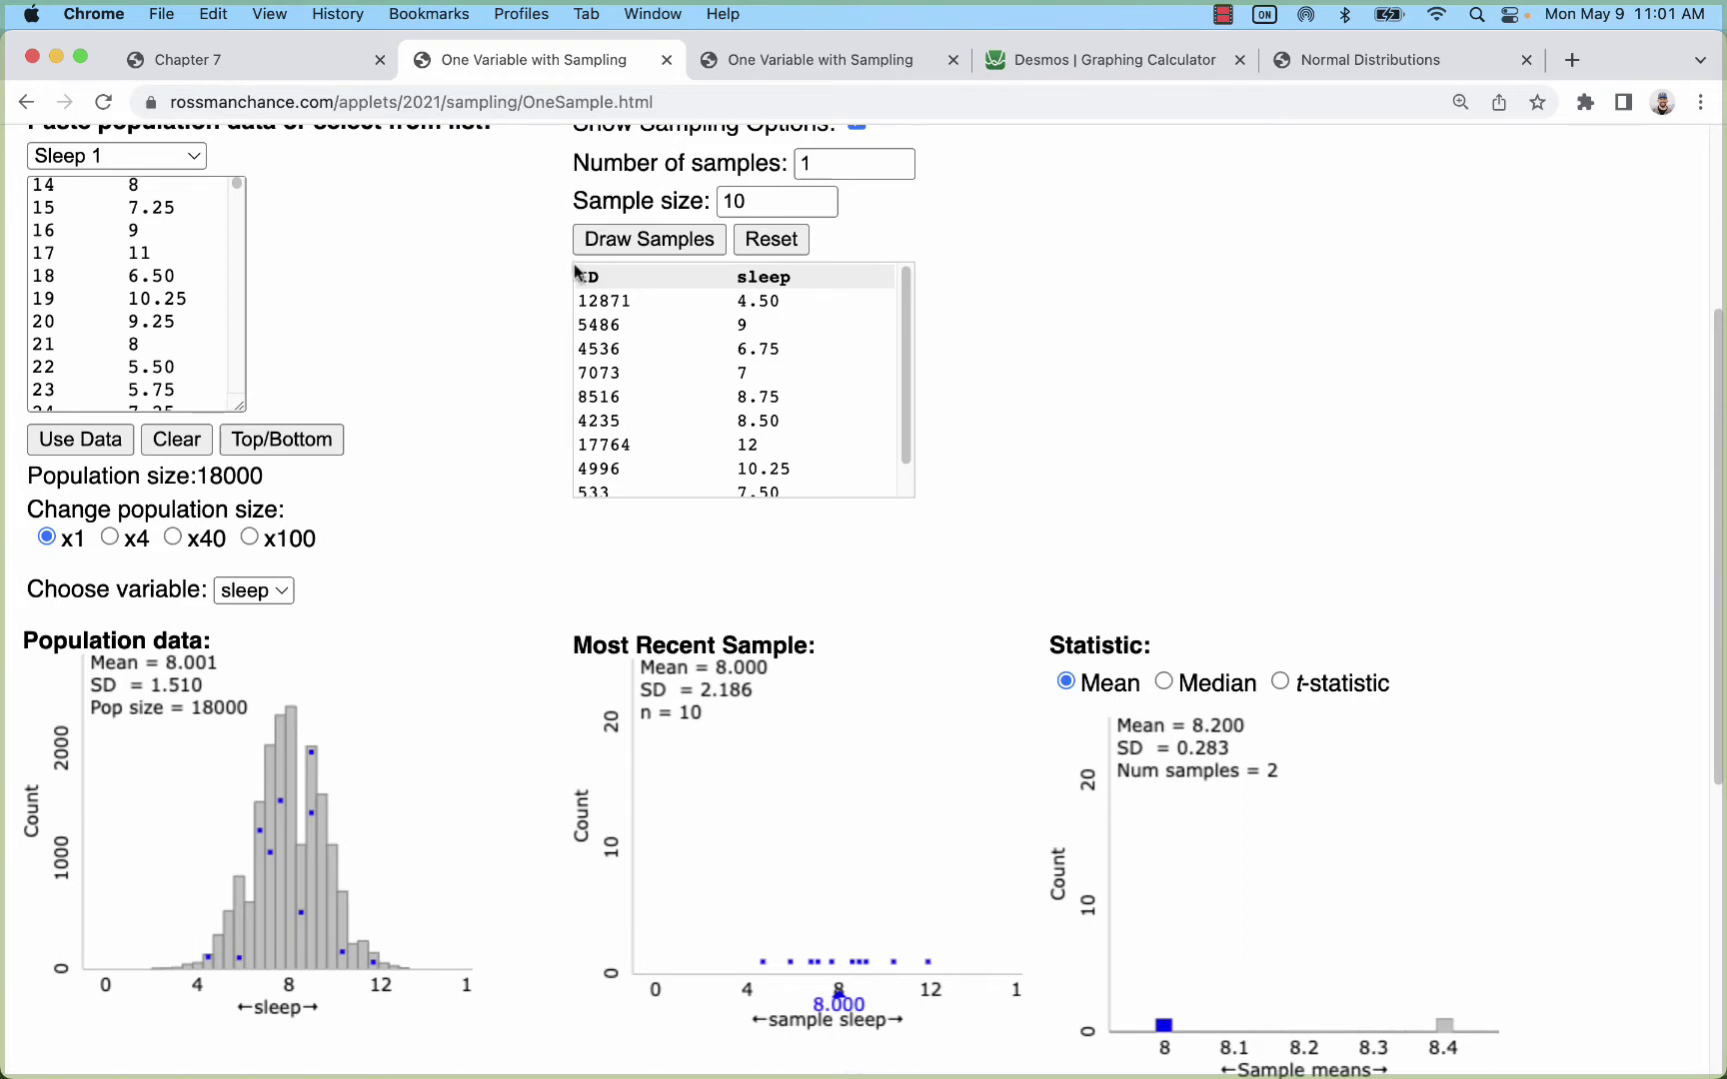
click(608, 243)
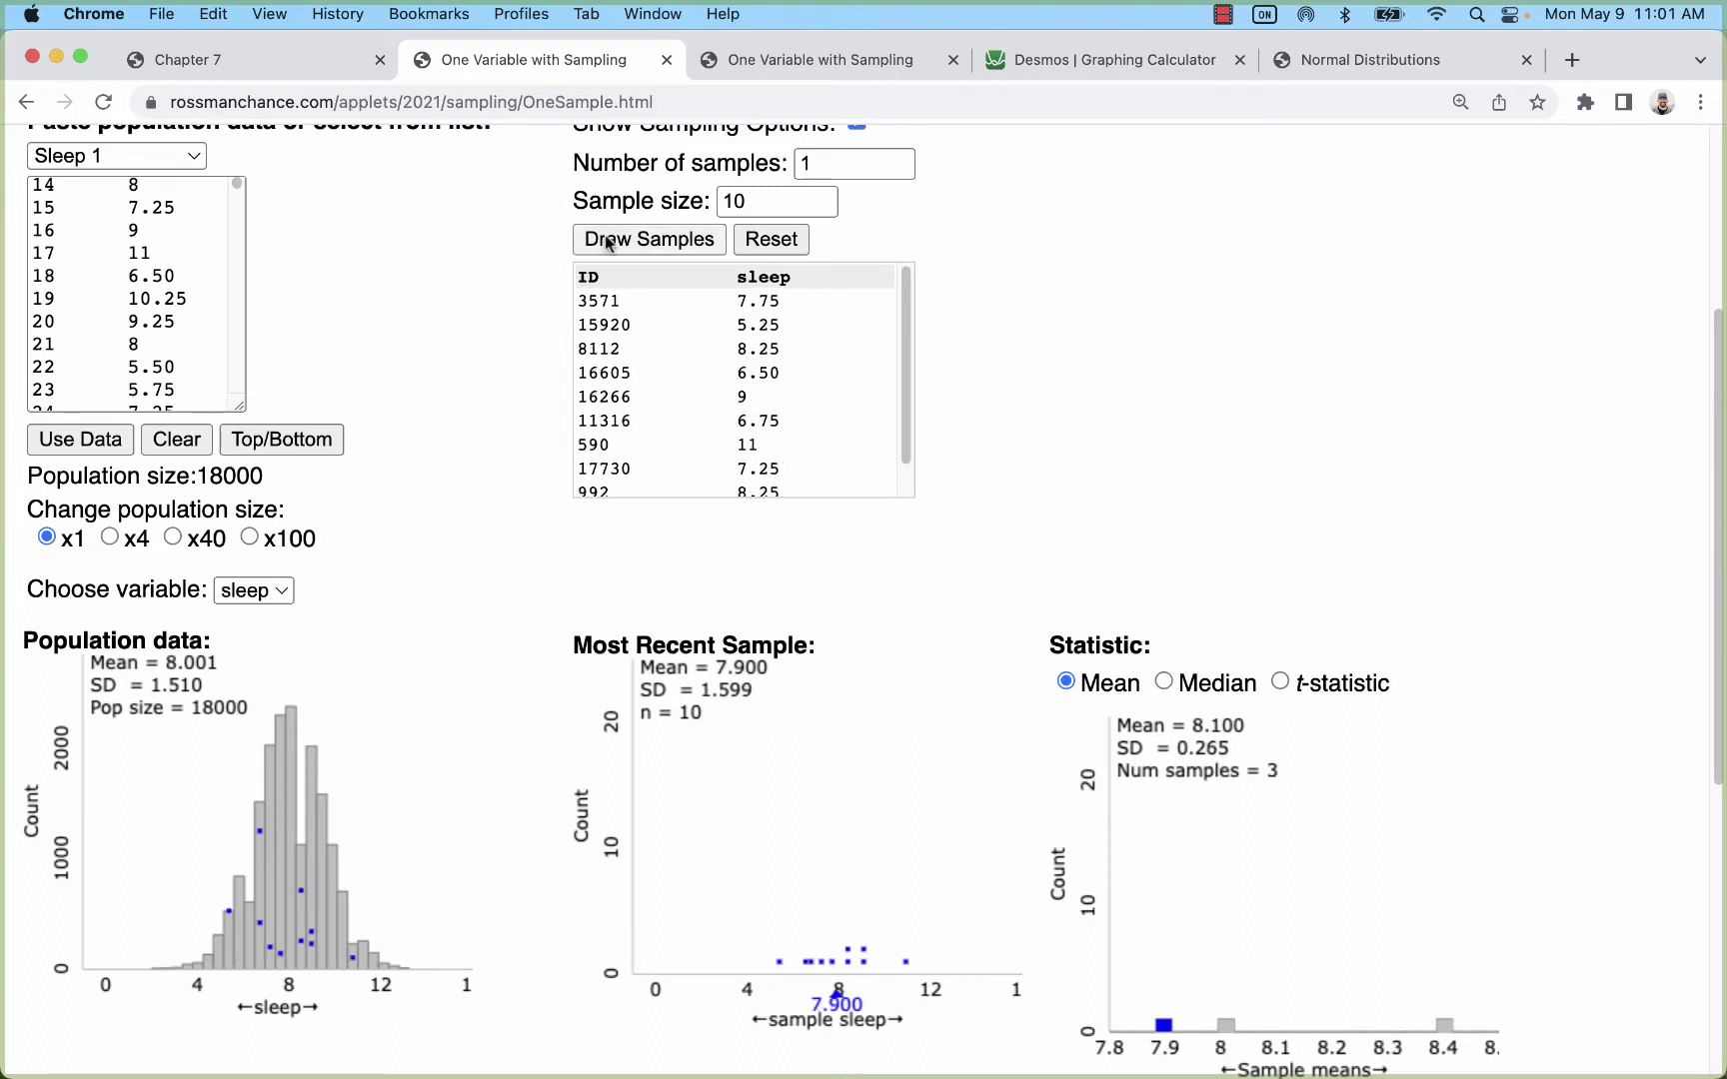
click(608, 243)
click(608, 242)
click(607, 243)
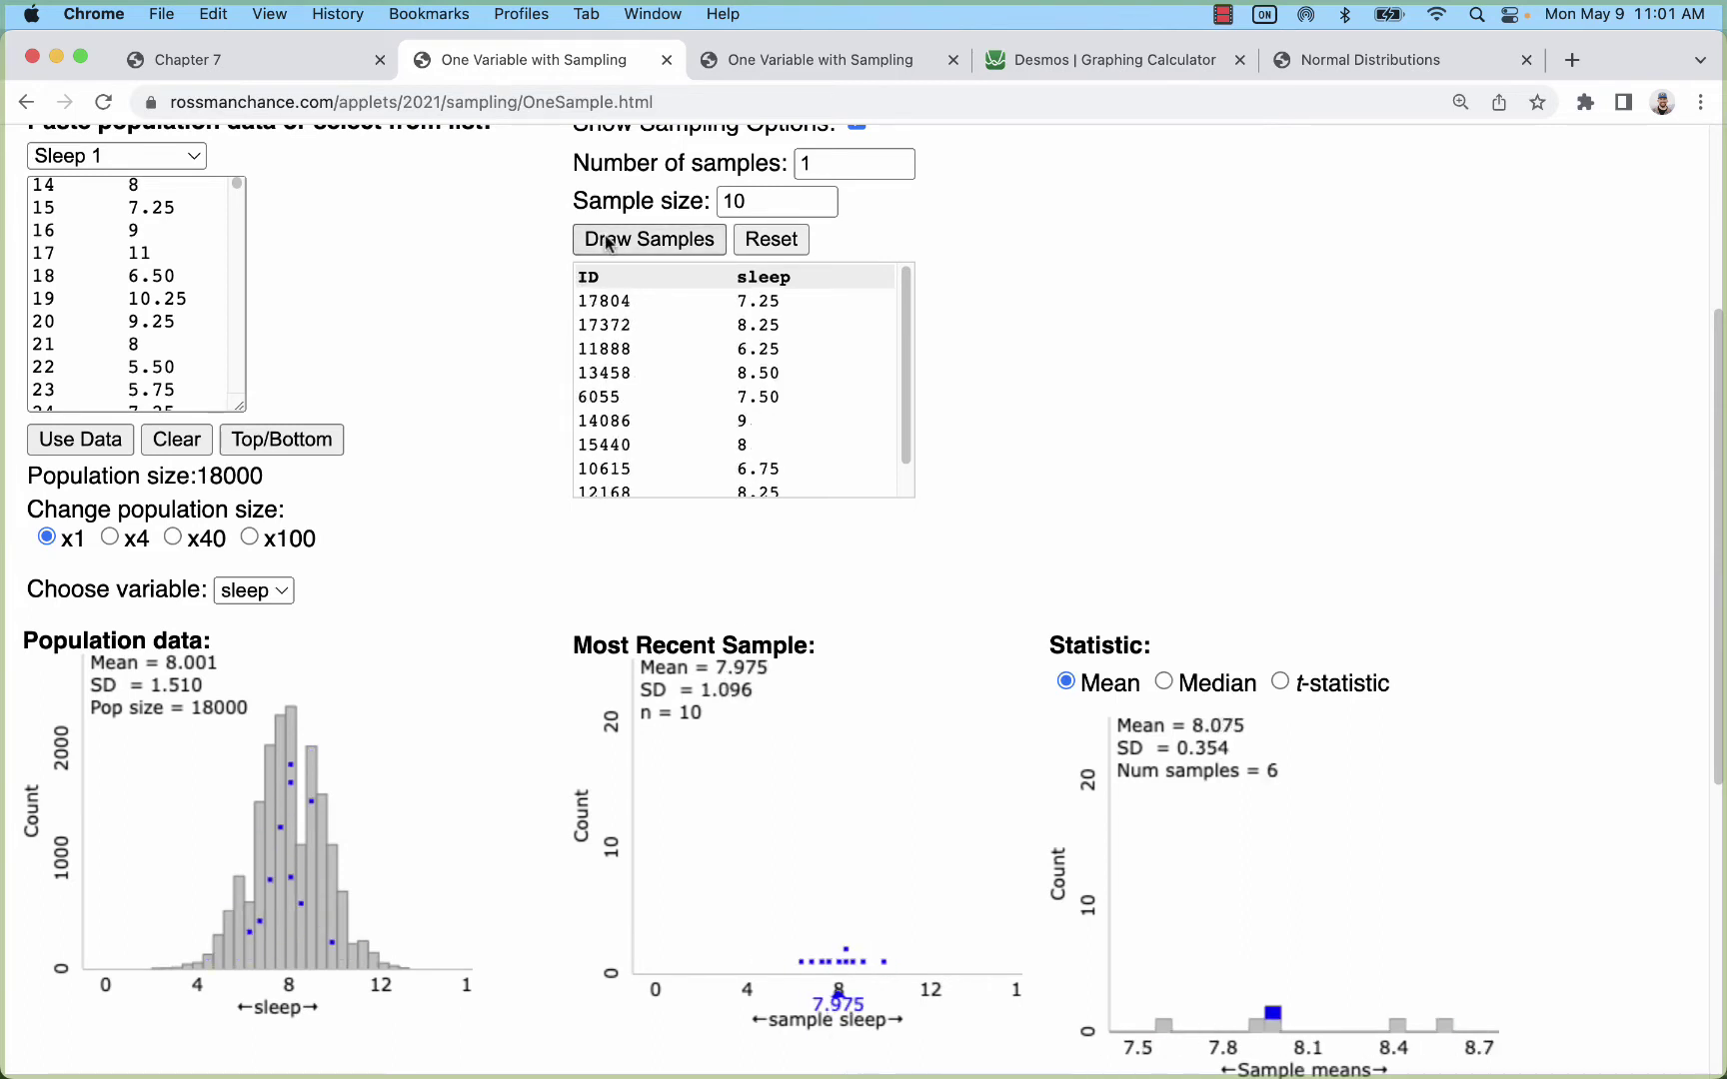
click(608, 243)
click(607, 243)
click(608, 243)
click(608, 243)
click(608, 242)
click(607, 243)
click(607, 242)
click(608, 243)
click(608, 243)
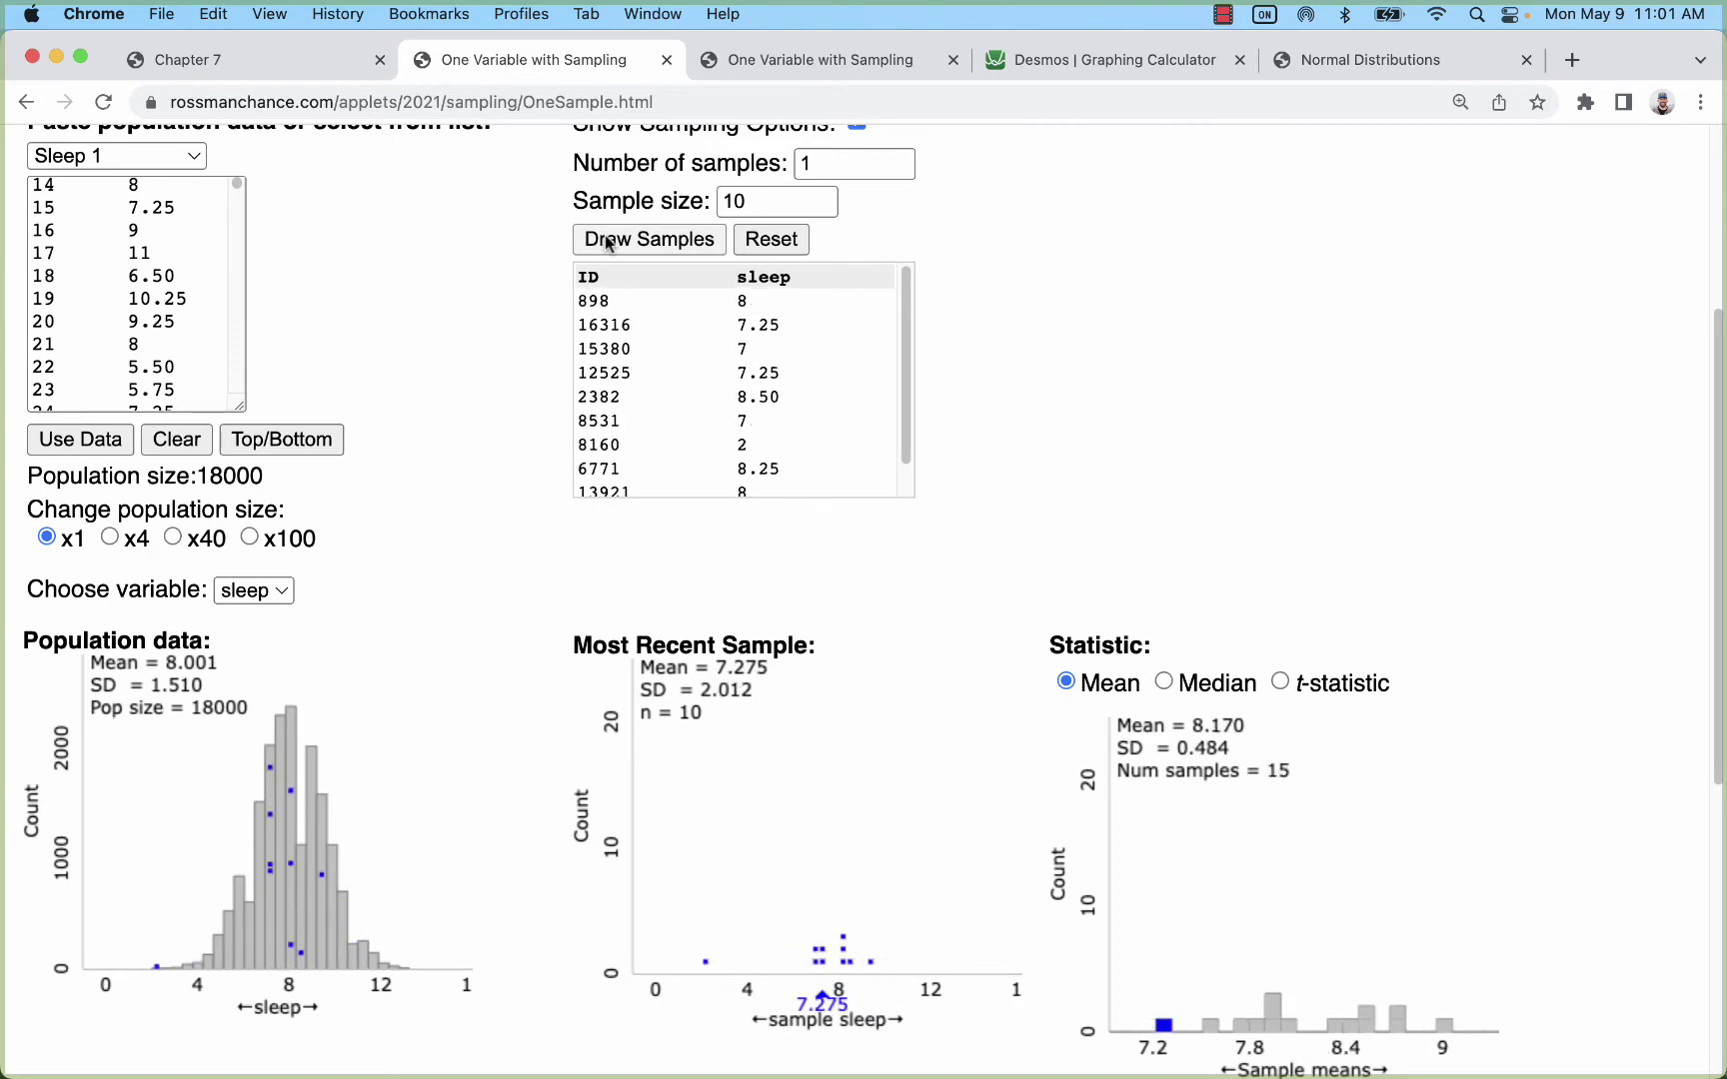
click(608, 243)
click(608, 243)
Plot the 18 sample means on the population scale: mean 8.129, SD 0.469
scroll(1109, 834, down, 5)
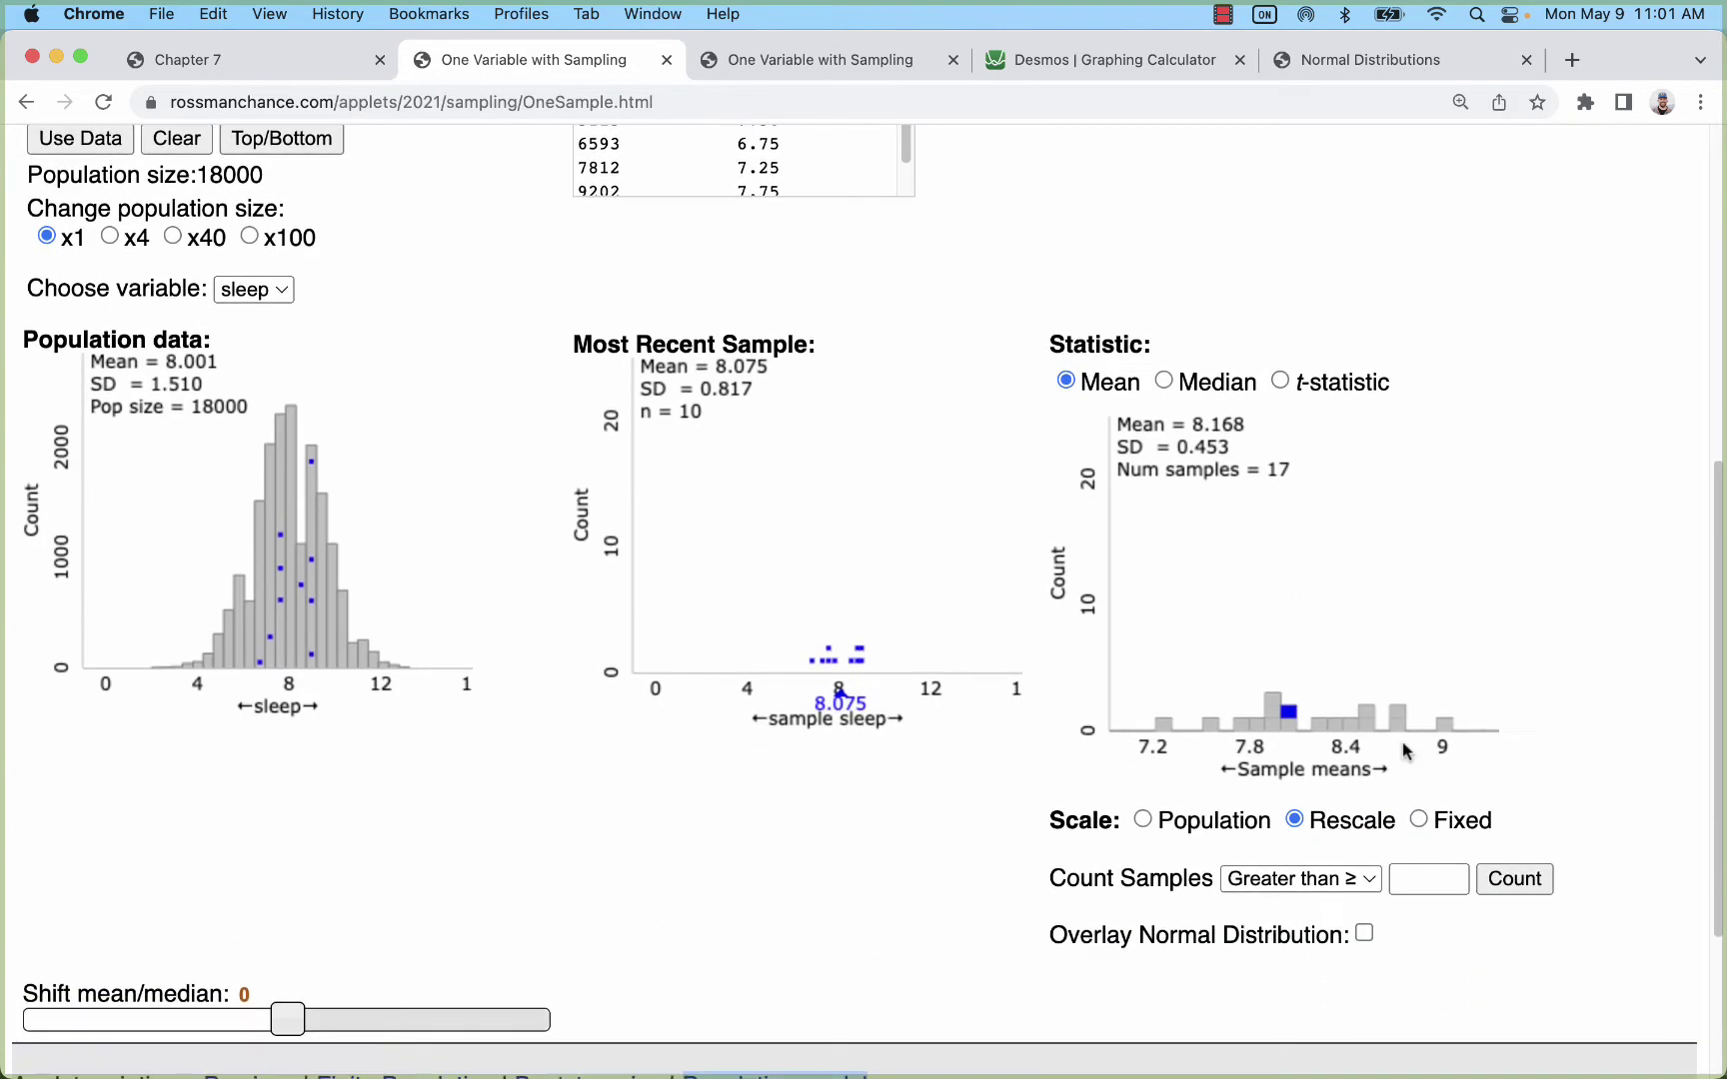
click(1142, 820)
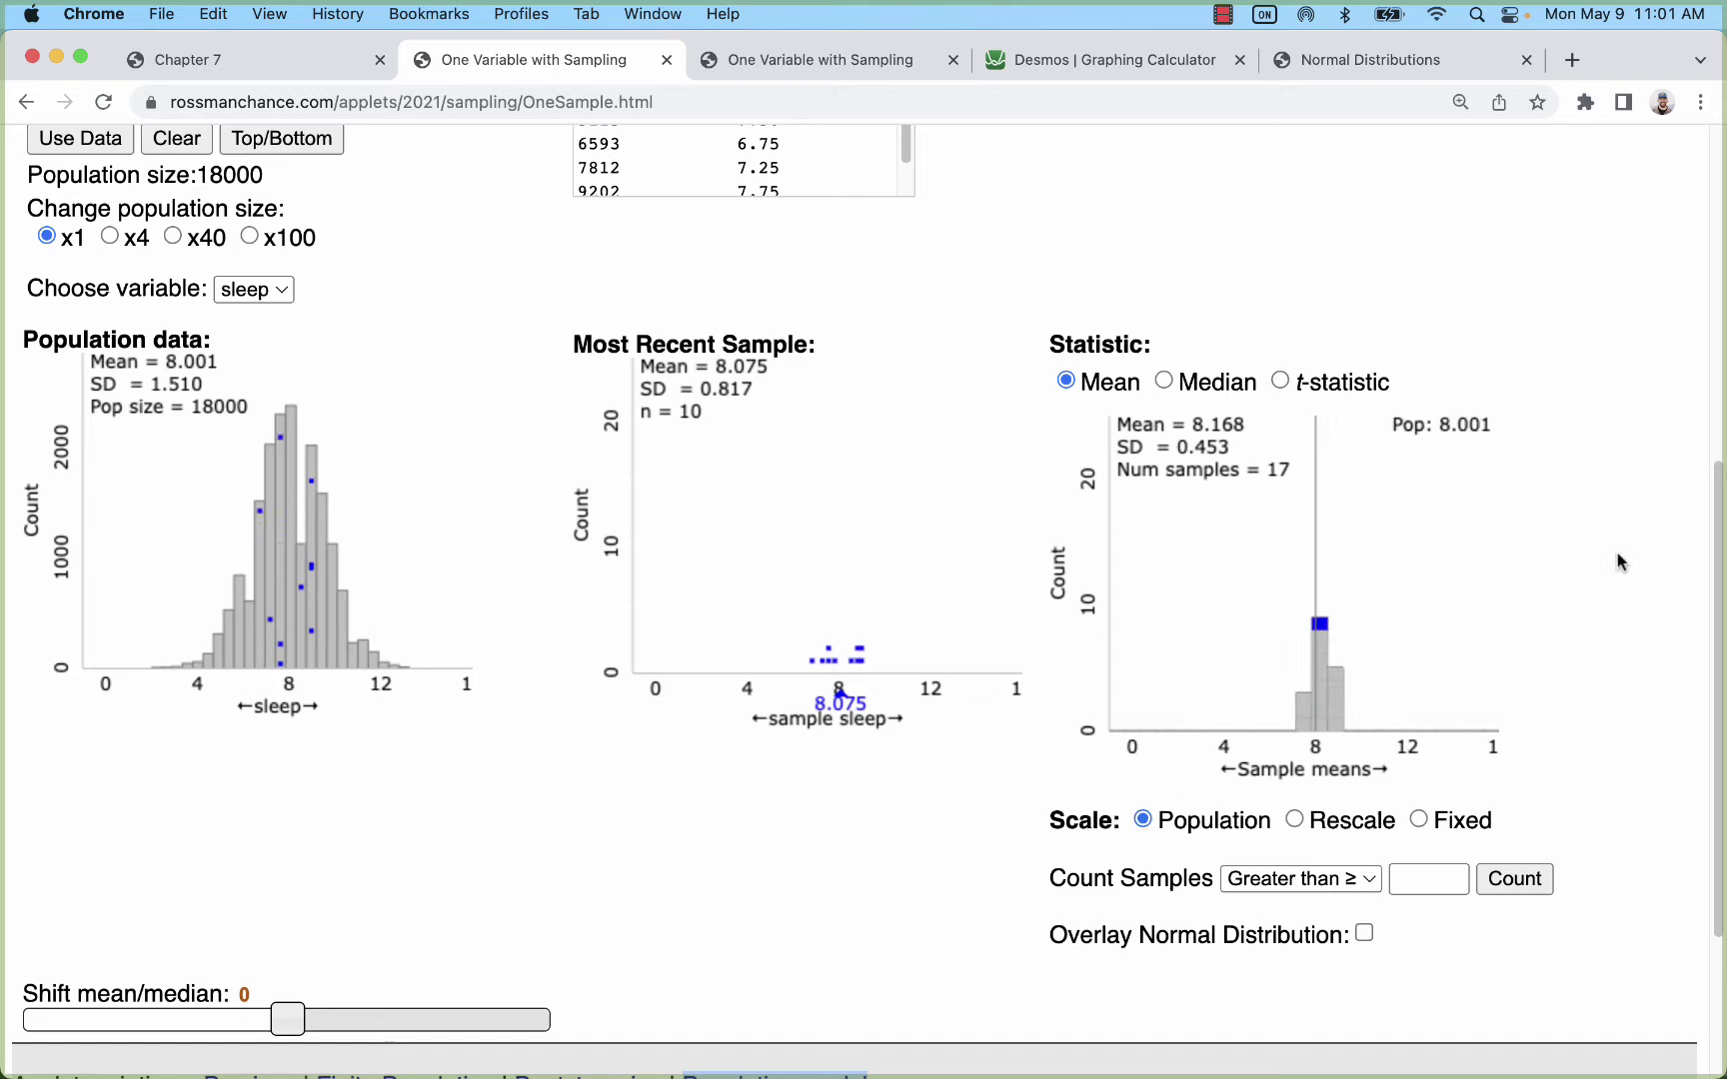
scroll(1611, 554, up, 3)
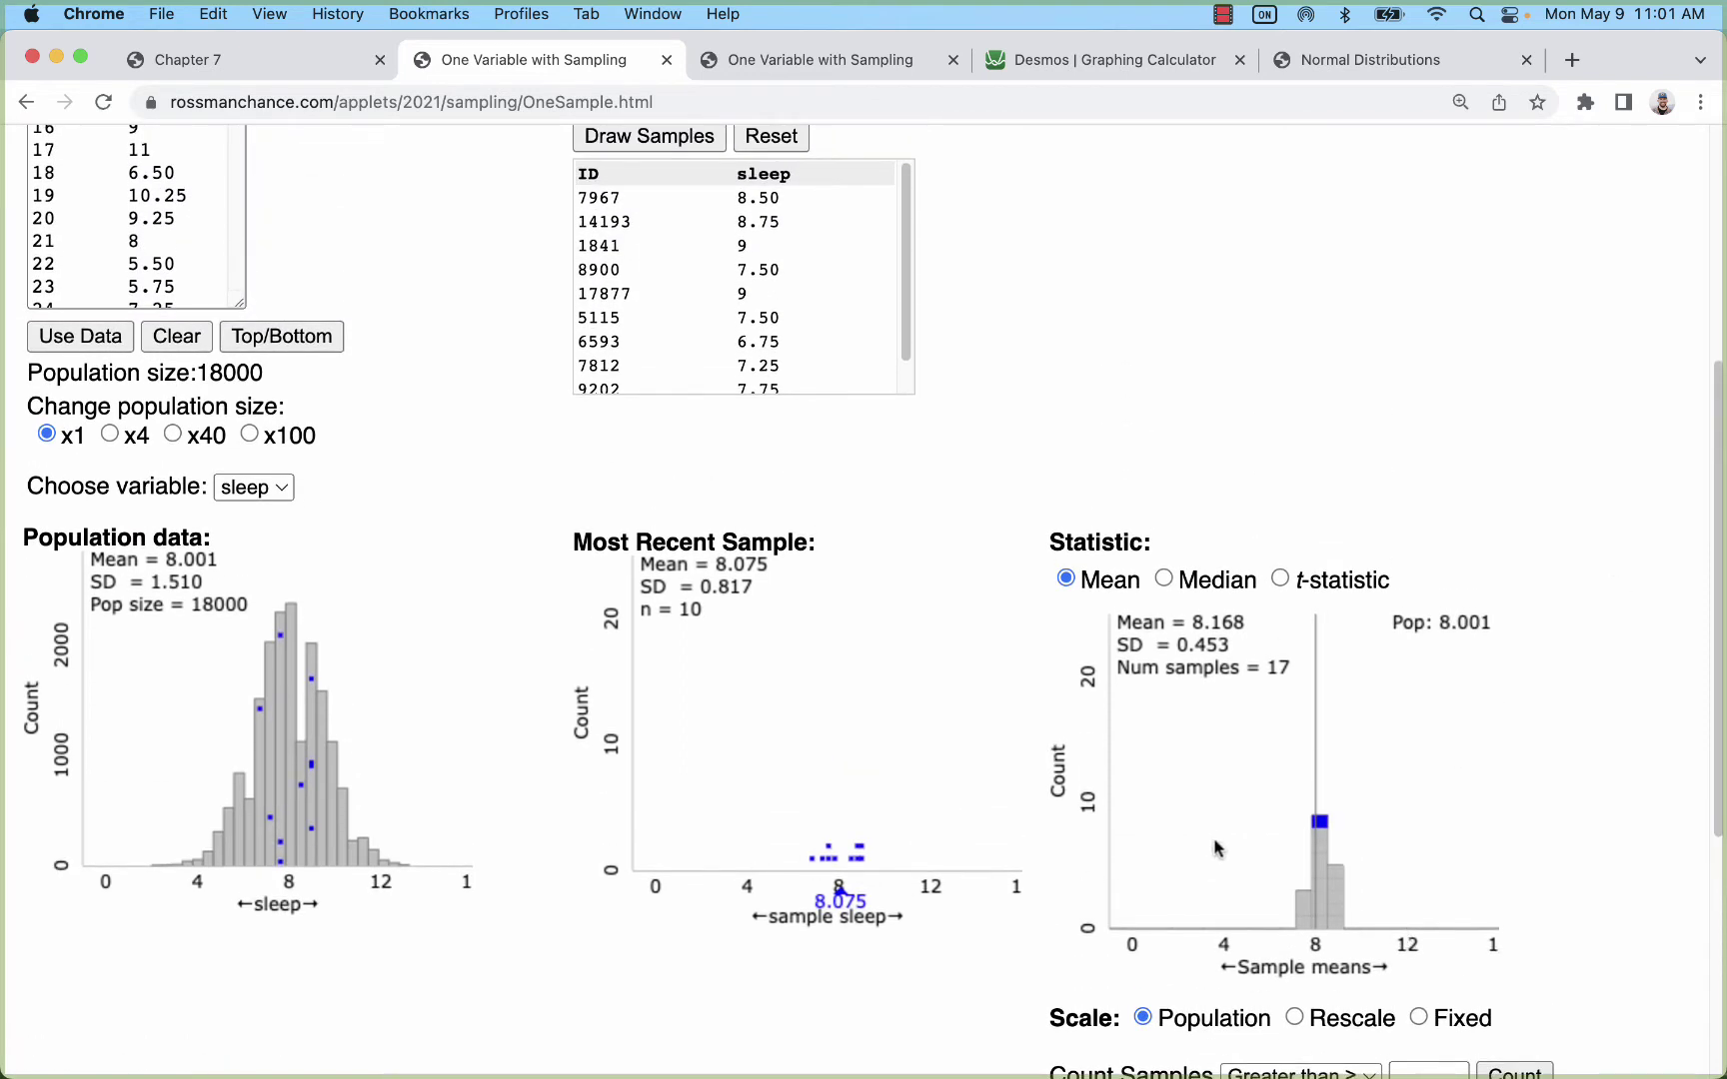
scroll(1299, 859, down, 1)
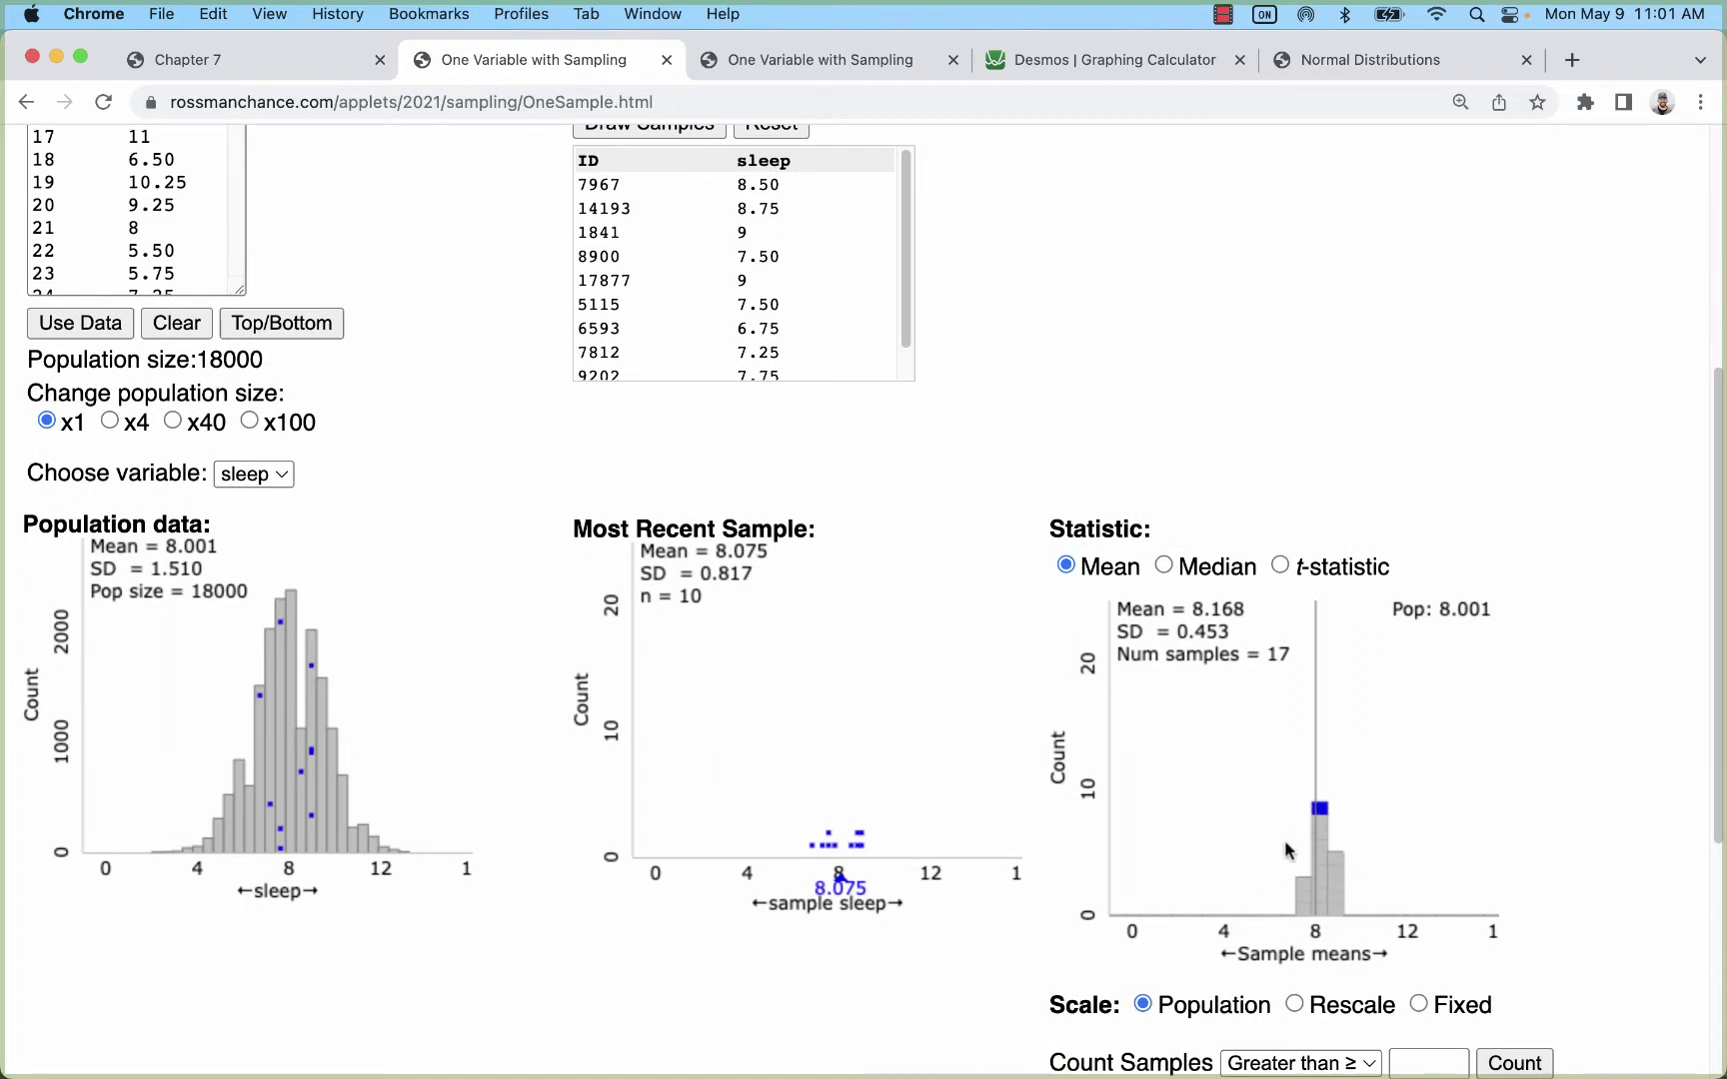
scroll(629, 325, up, 2)
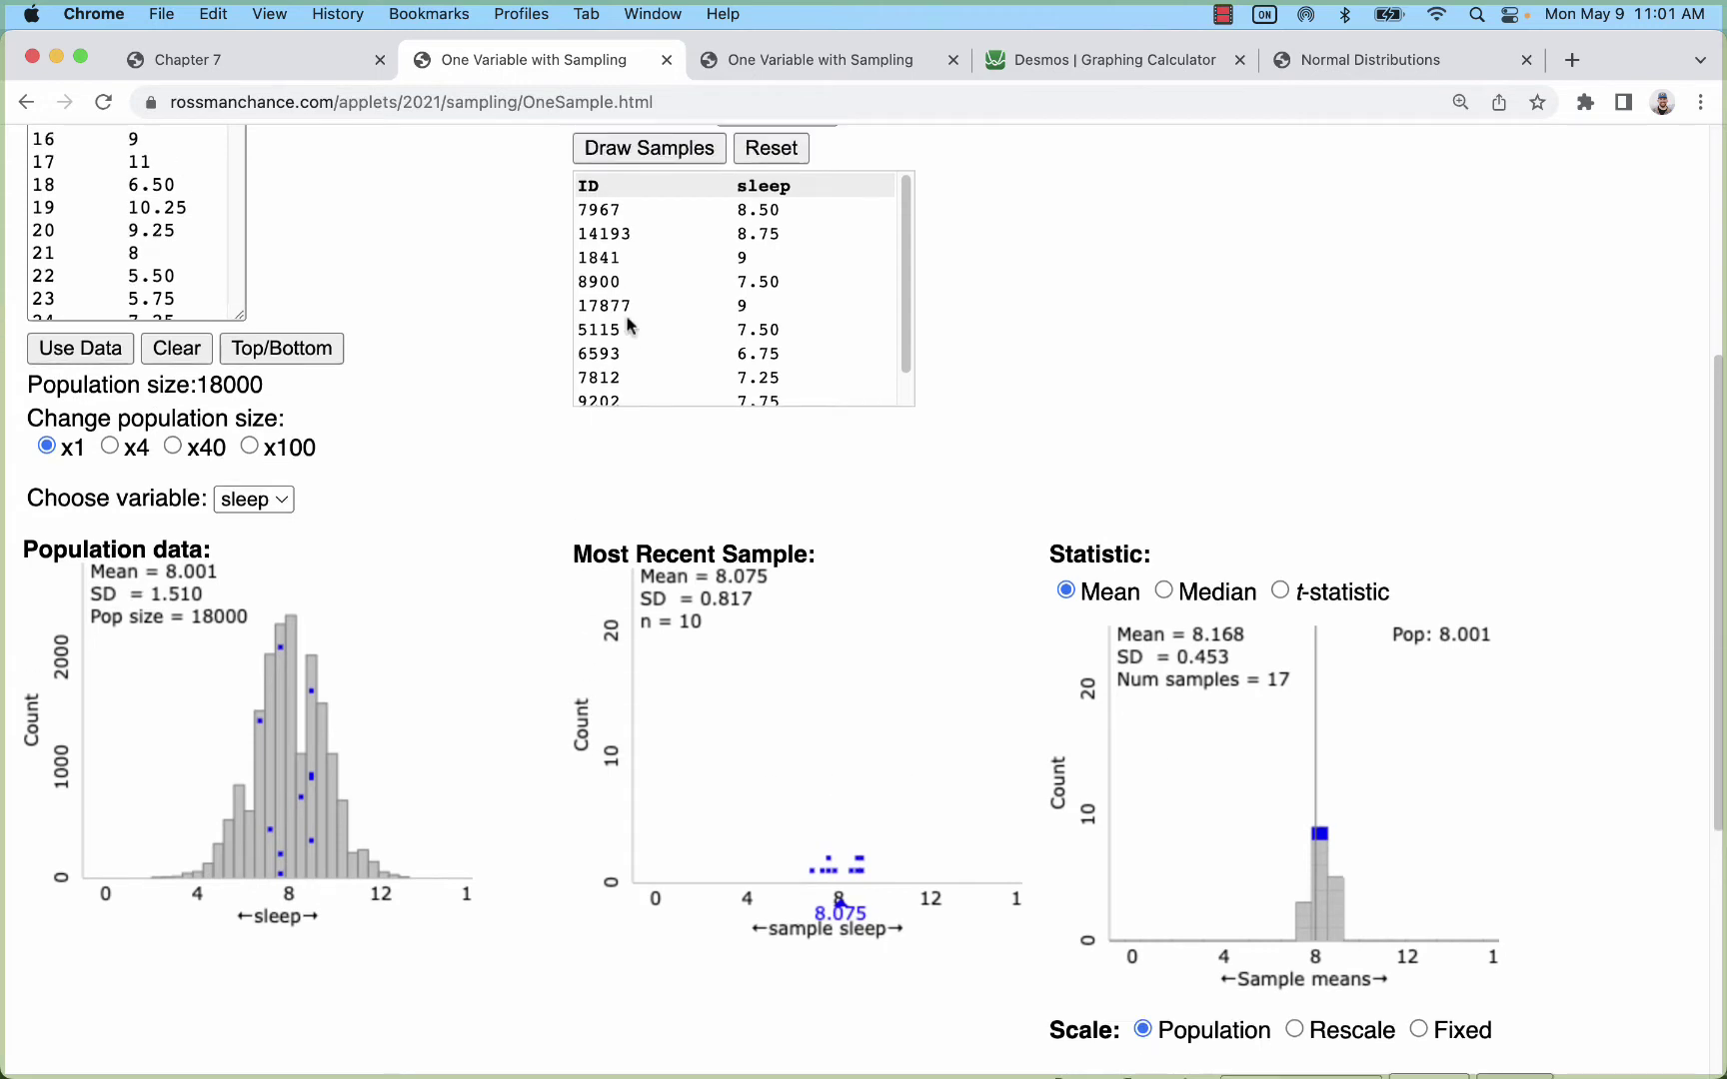
scroll(630, 325, up, 2)
Keep drawing single samples of 10 until 40 sample means average 8.230 (SD 0.510)
click(623, 239)
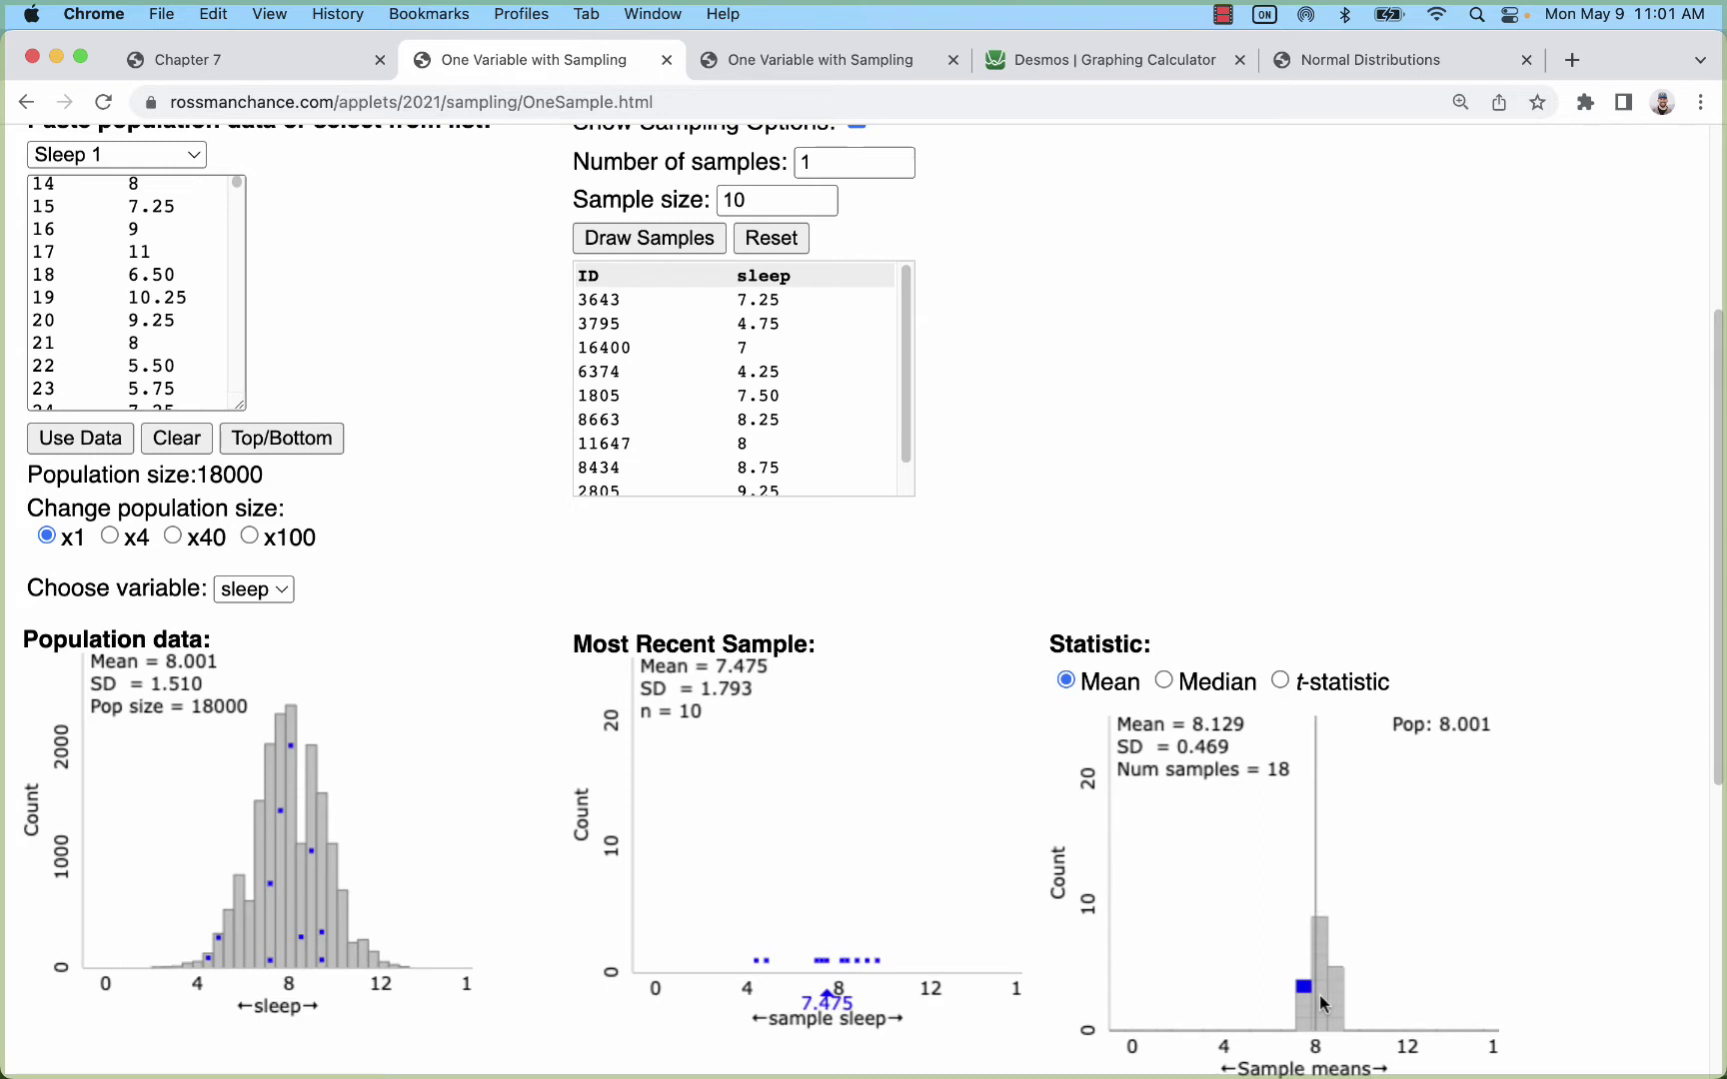
click(651, 242)
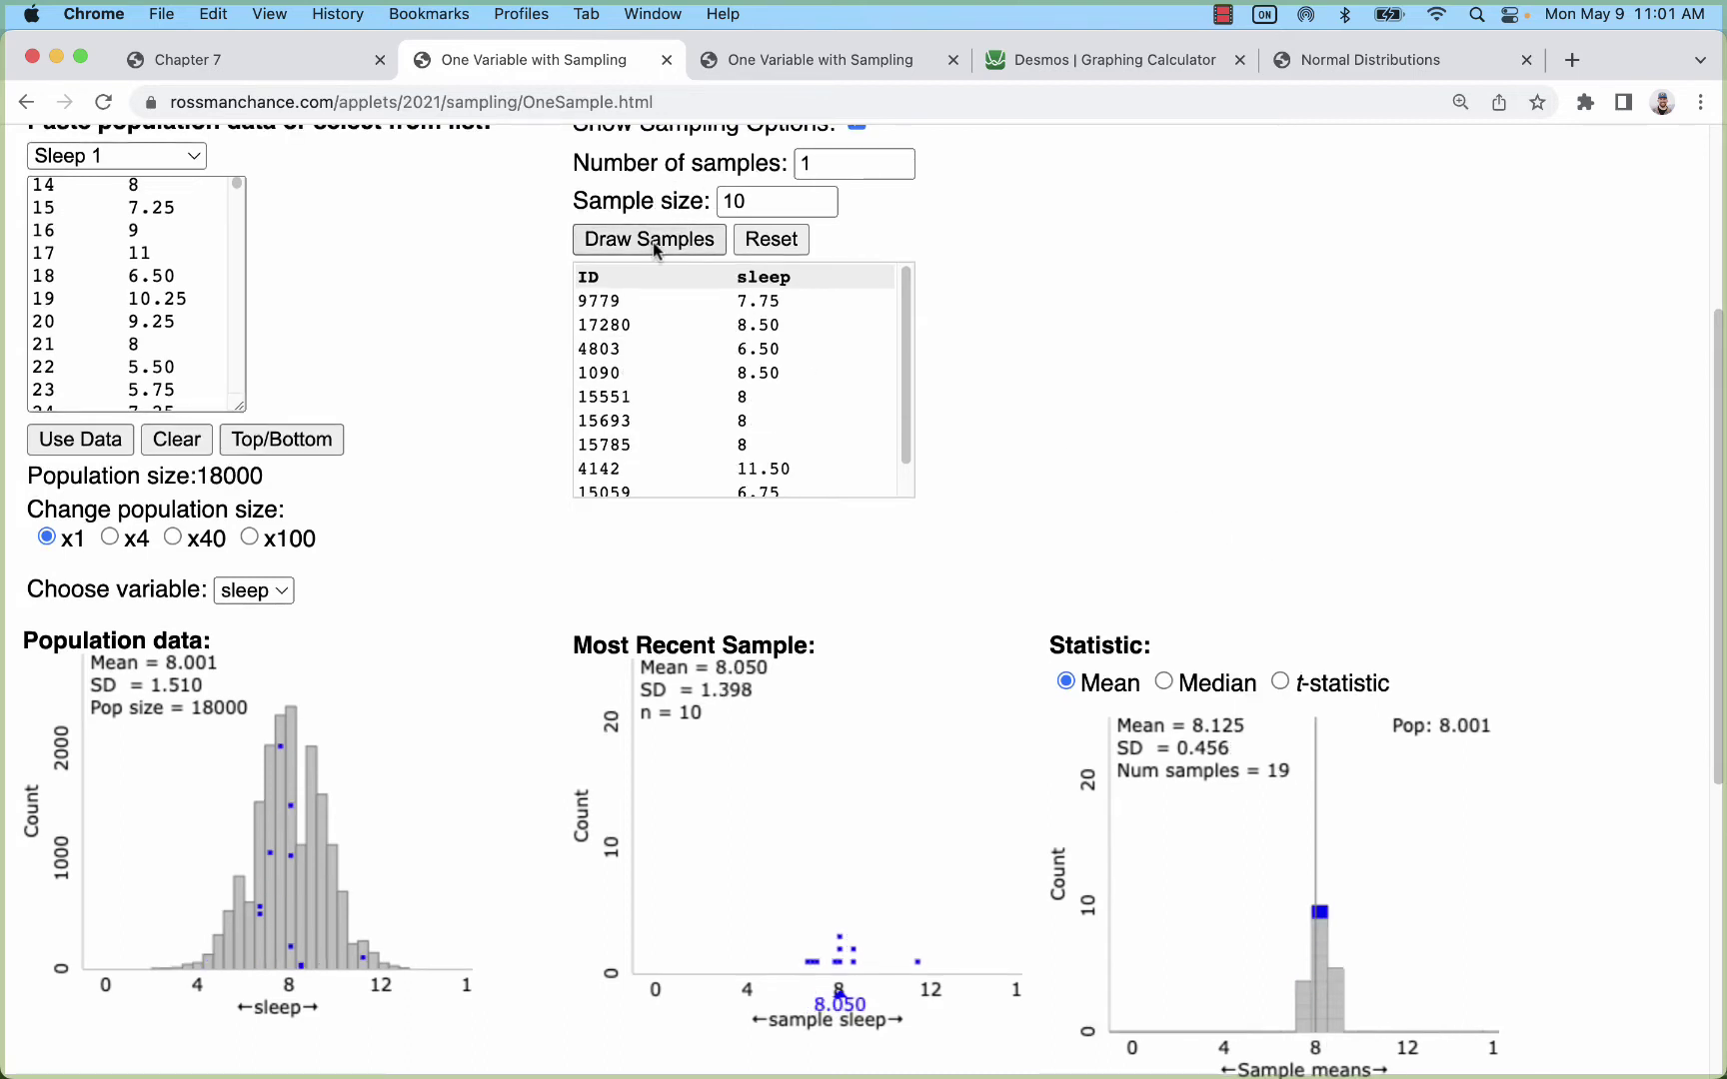
click(651, 242)
click(652, 242)
click(652, 242)
click(652, 242)
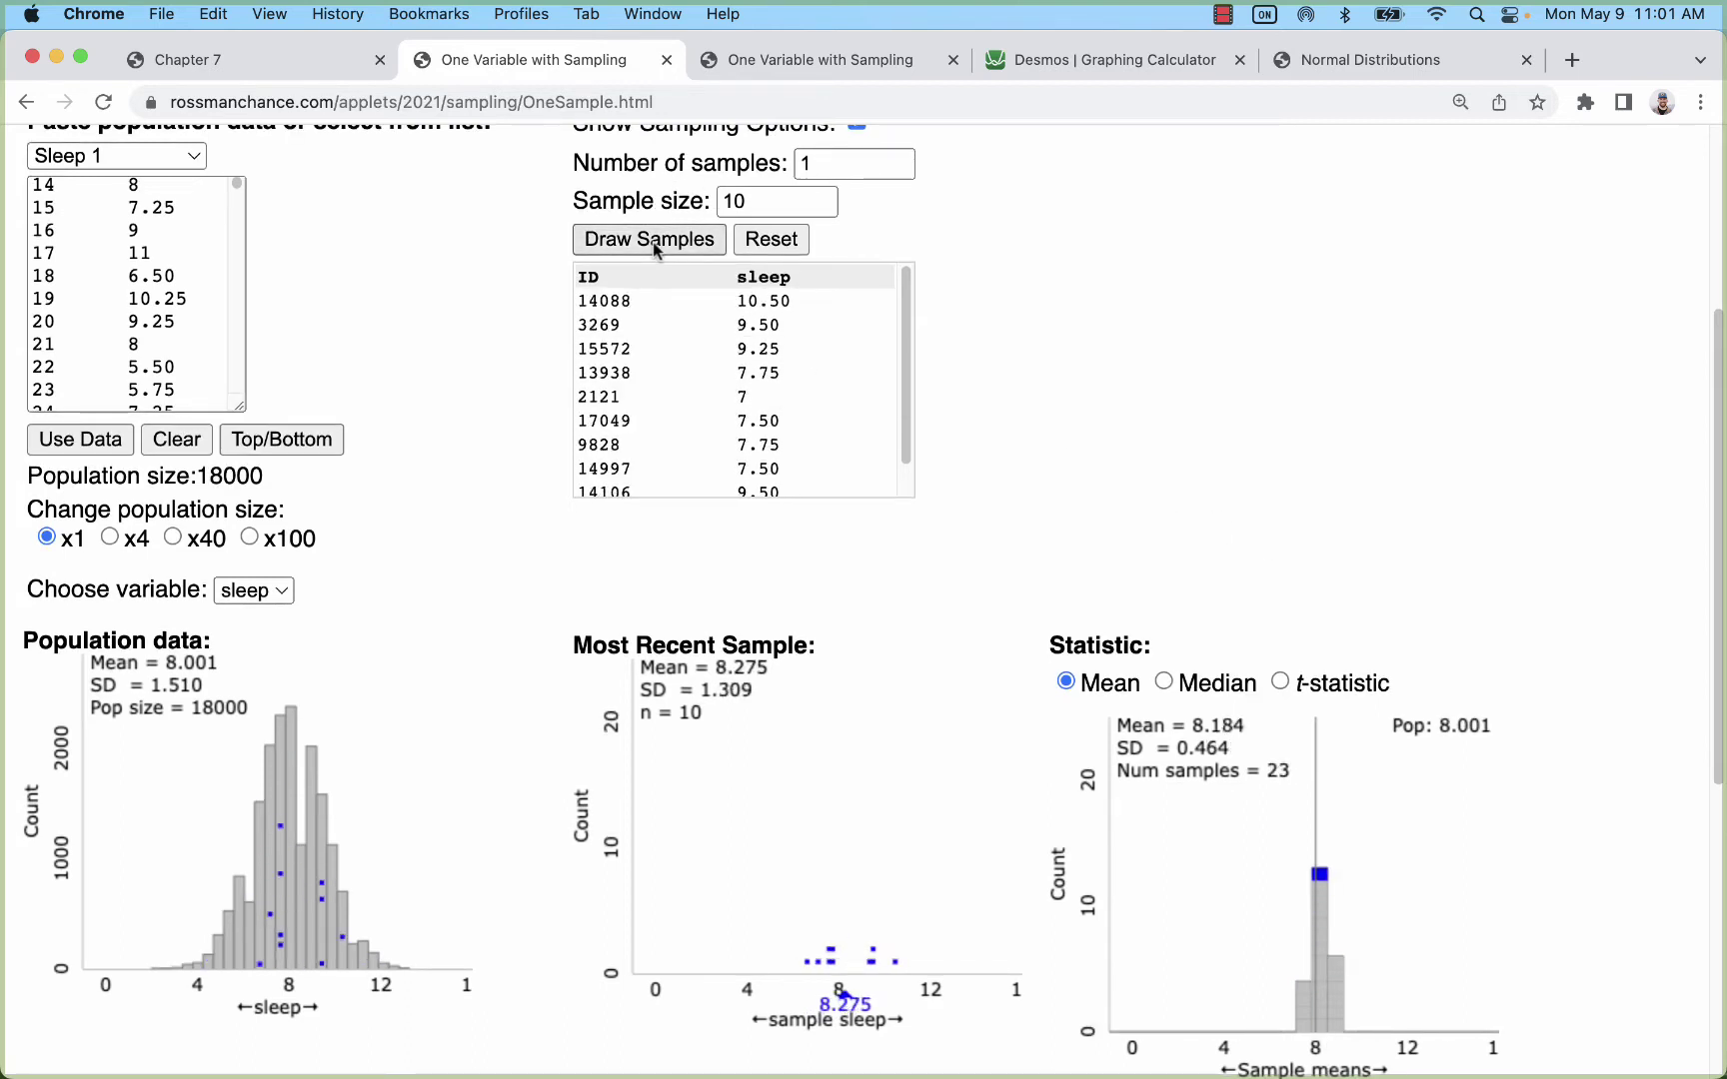
click(652, 242)
click(652, 242)
click(652, 243)
click(652, 243)
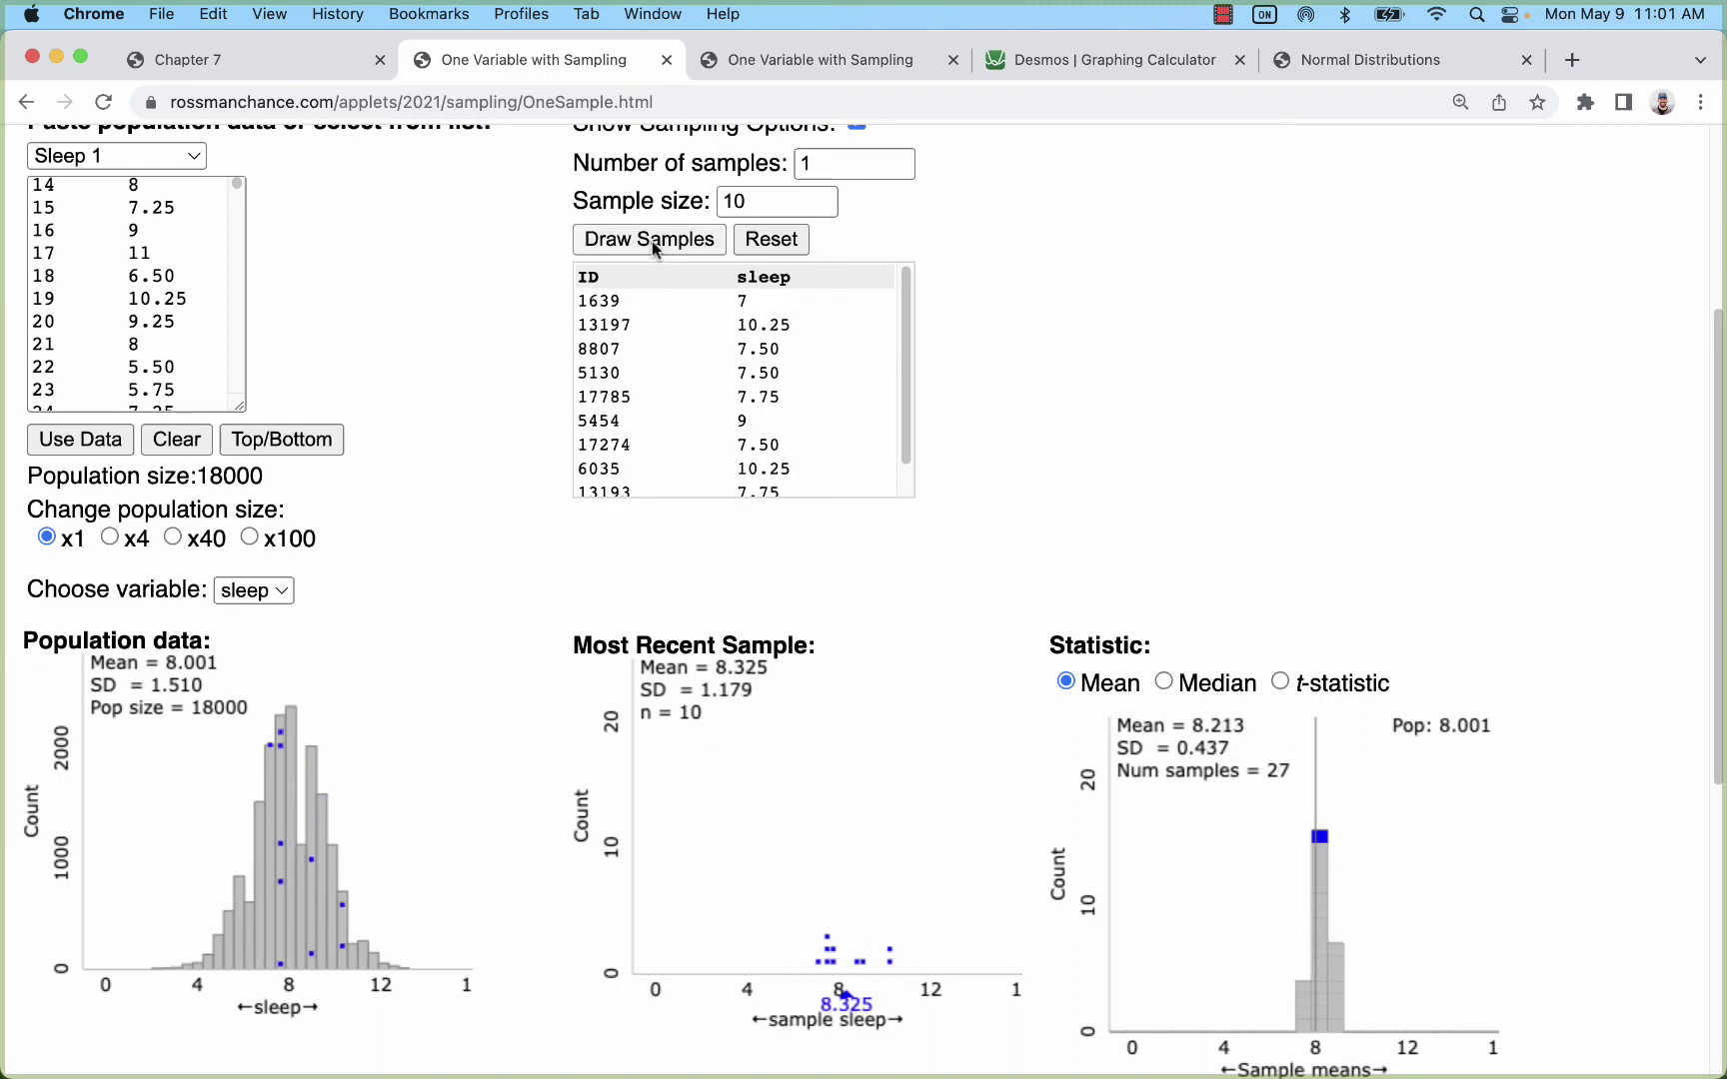
click(651, 243)
click(652, 243)
click(652, 242)
click(651, 243)
click(652, 243)
click(652, 243)
click(651, 243)
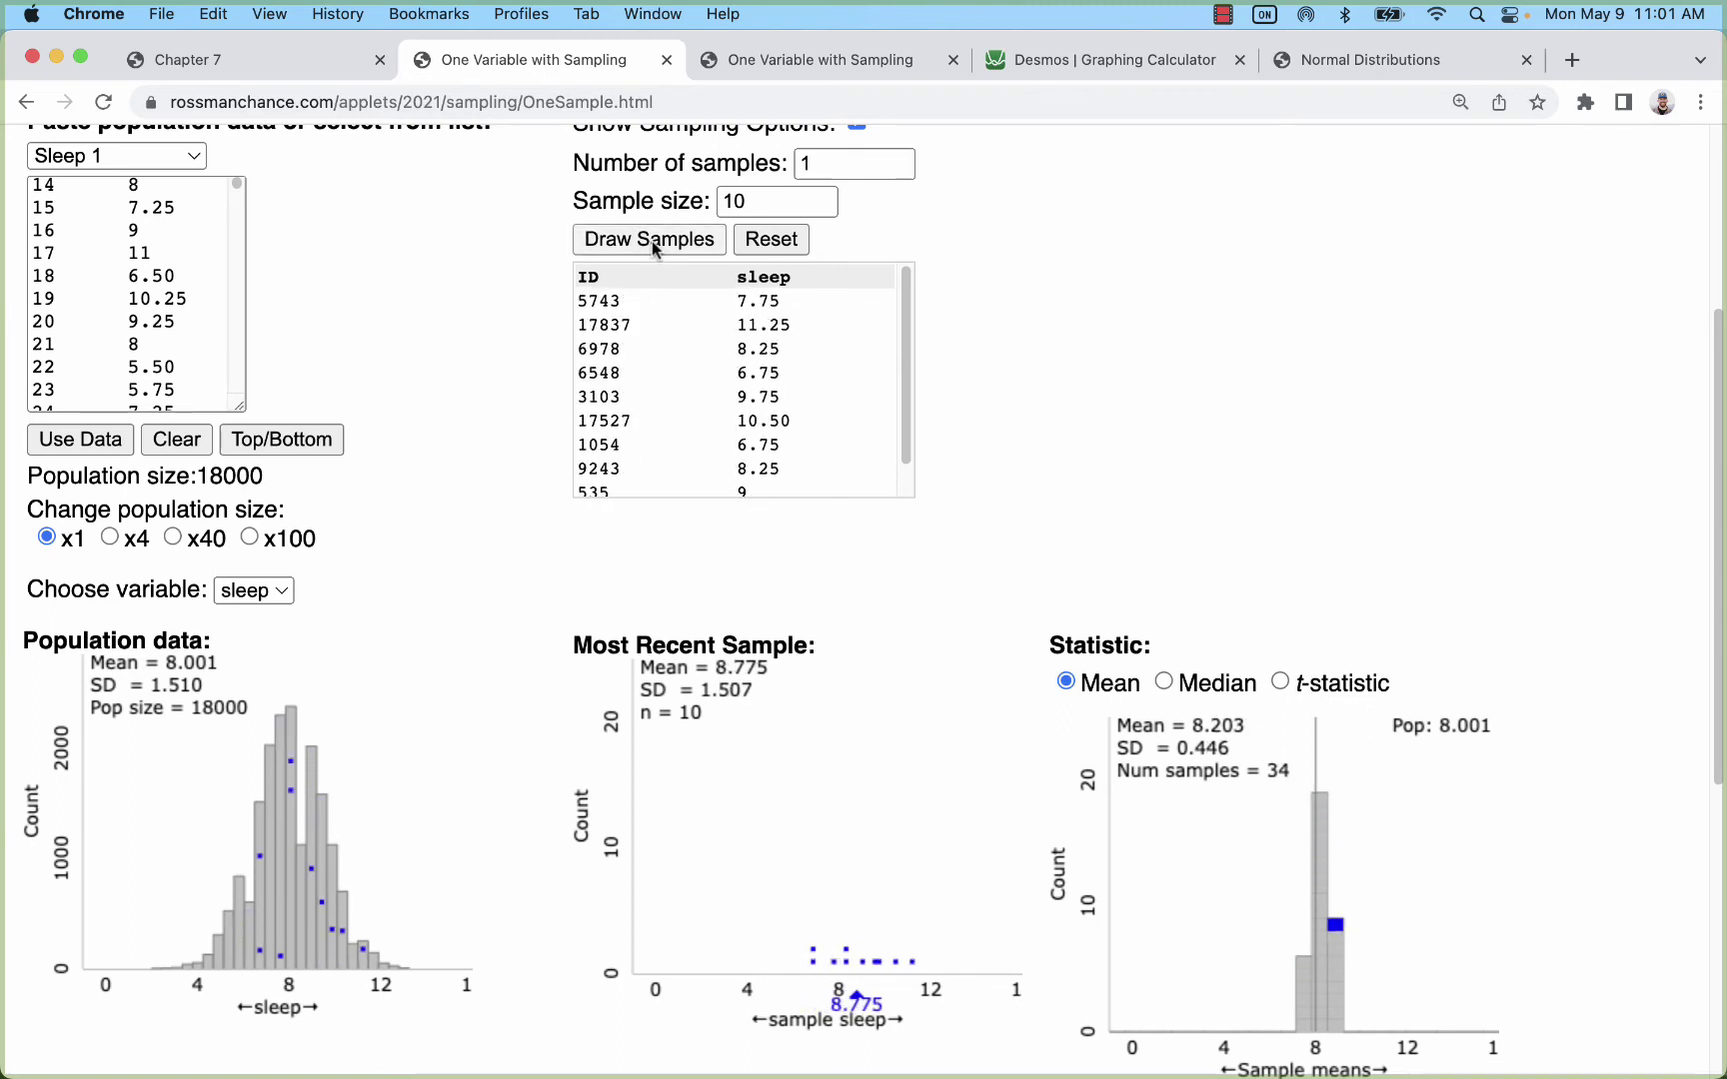
click(651, 243)
click(652, 243)
click(651, 242)
click(652, 243)
click(652, 243)
click(651, 243)
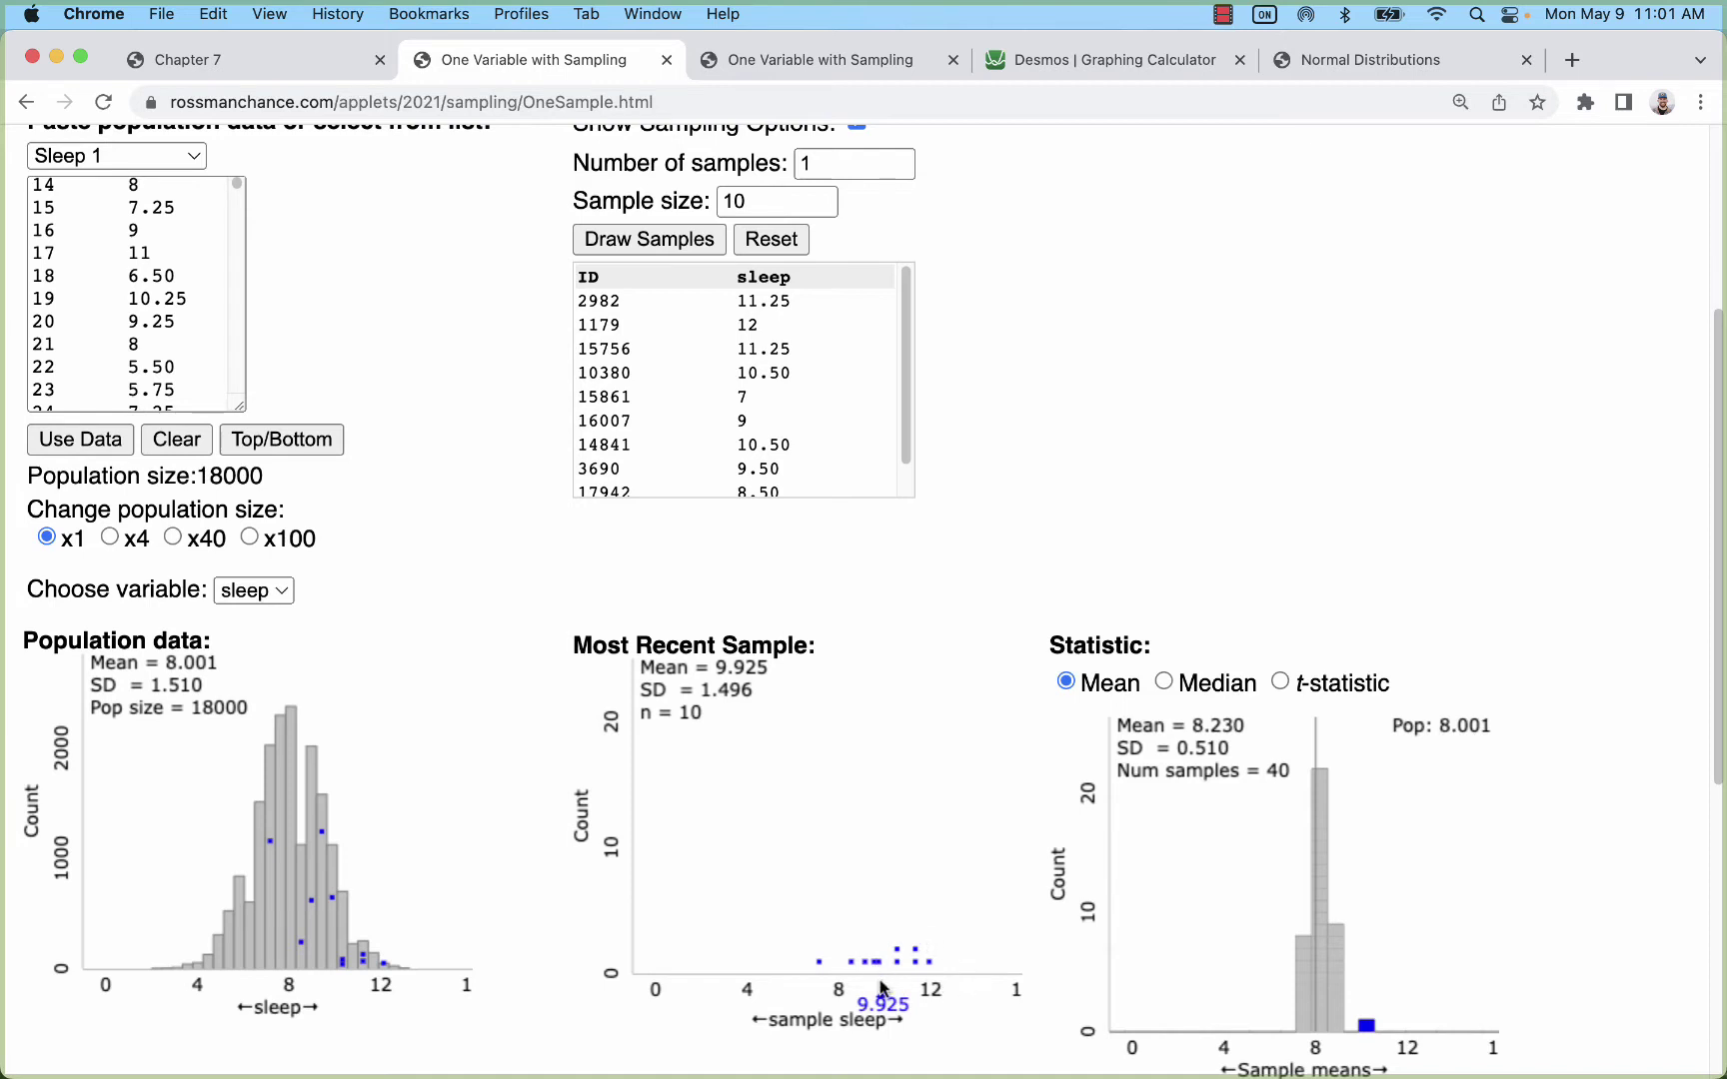
scroll(881, 989, up, 1)
scroll(894, 920, down, 3)
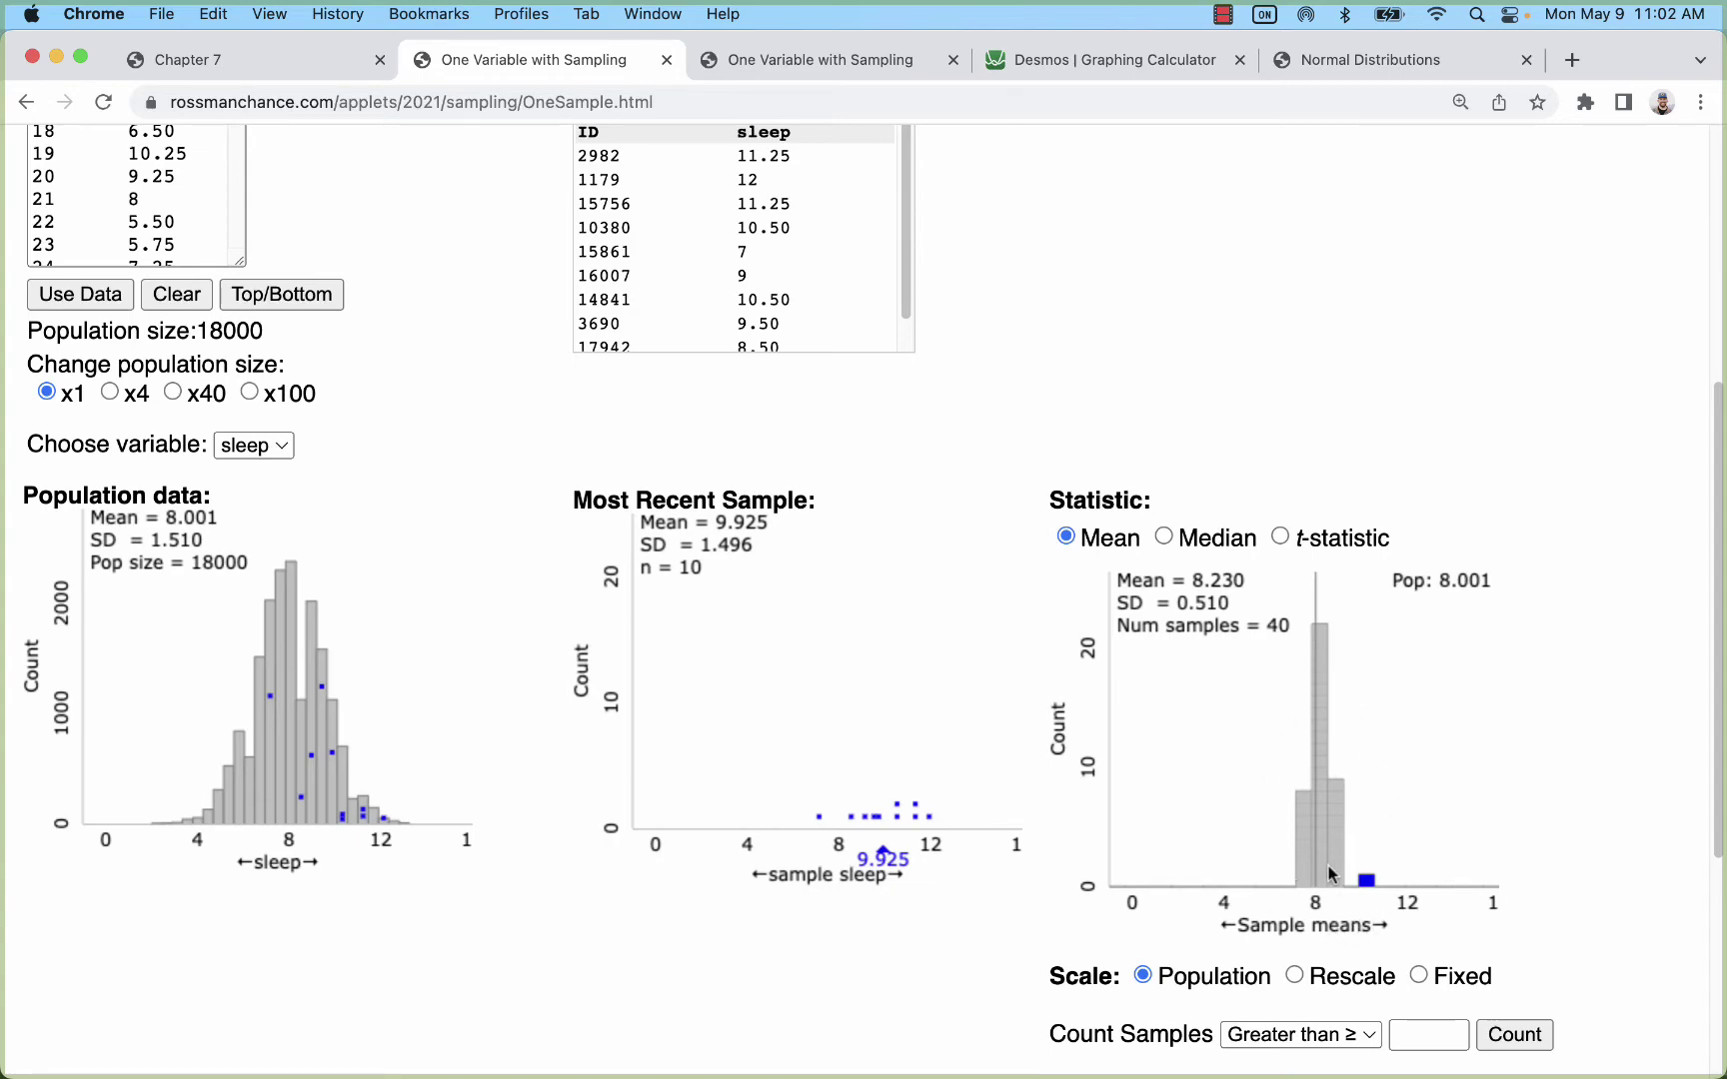
scroll(1327, 873, up, 5)
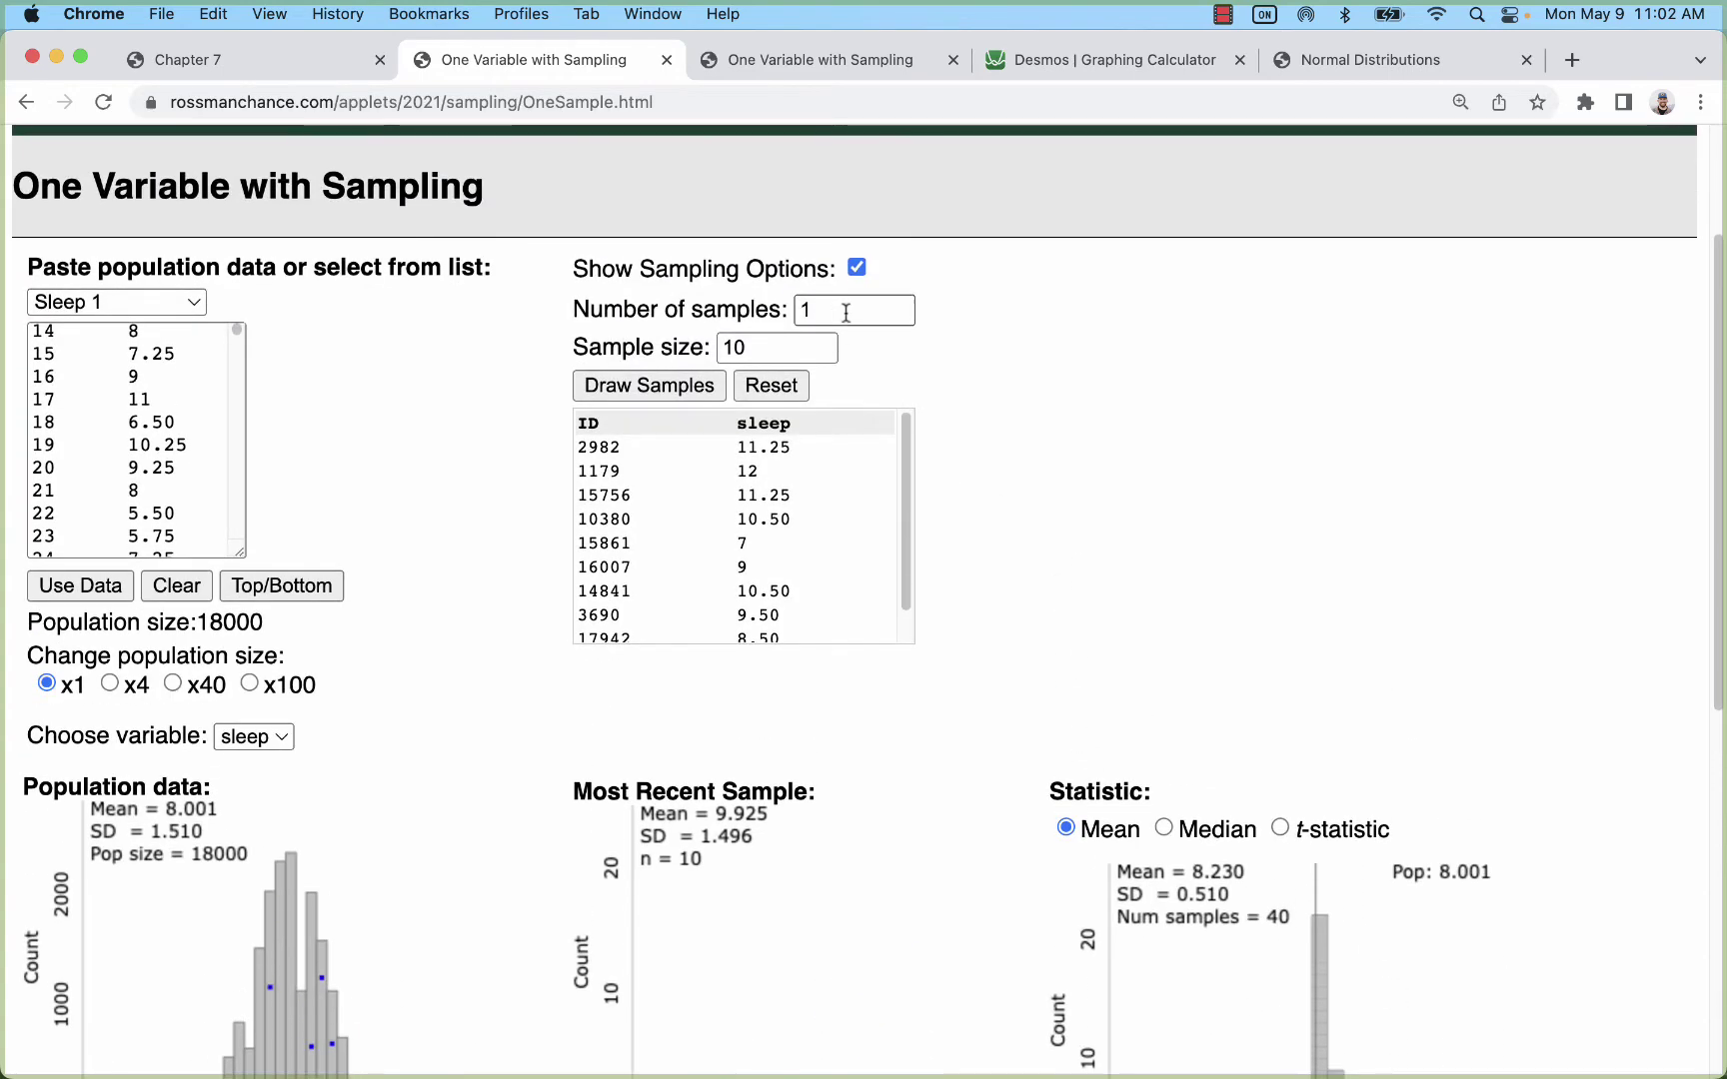
Set Number of samples to 1000 and draw them, bringing the total to 1040 means
double_click(805, 310)
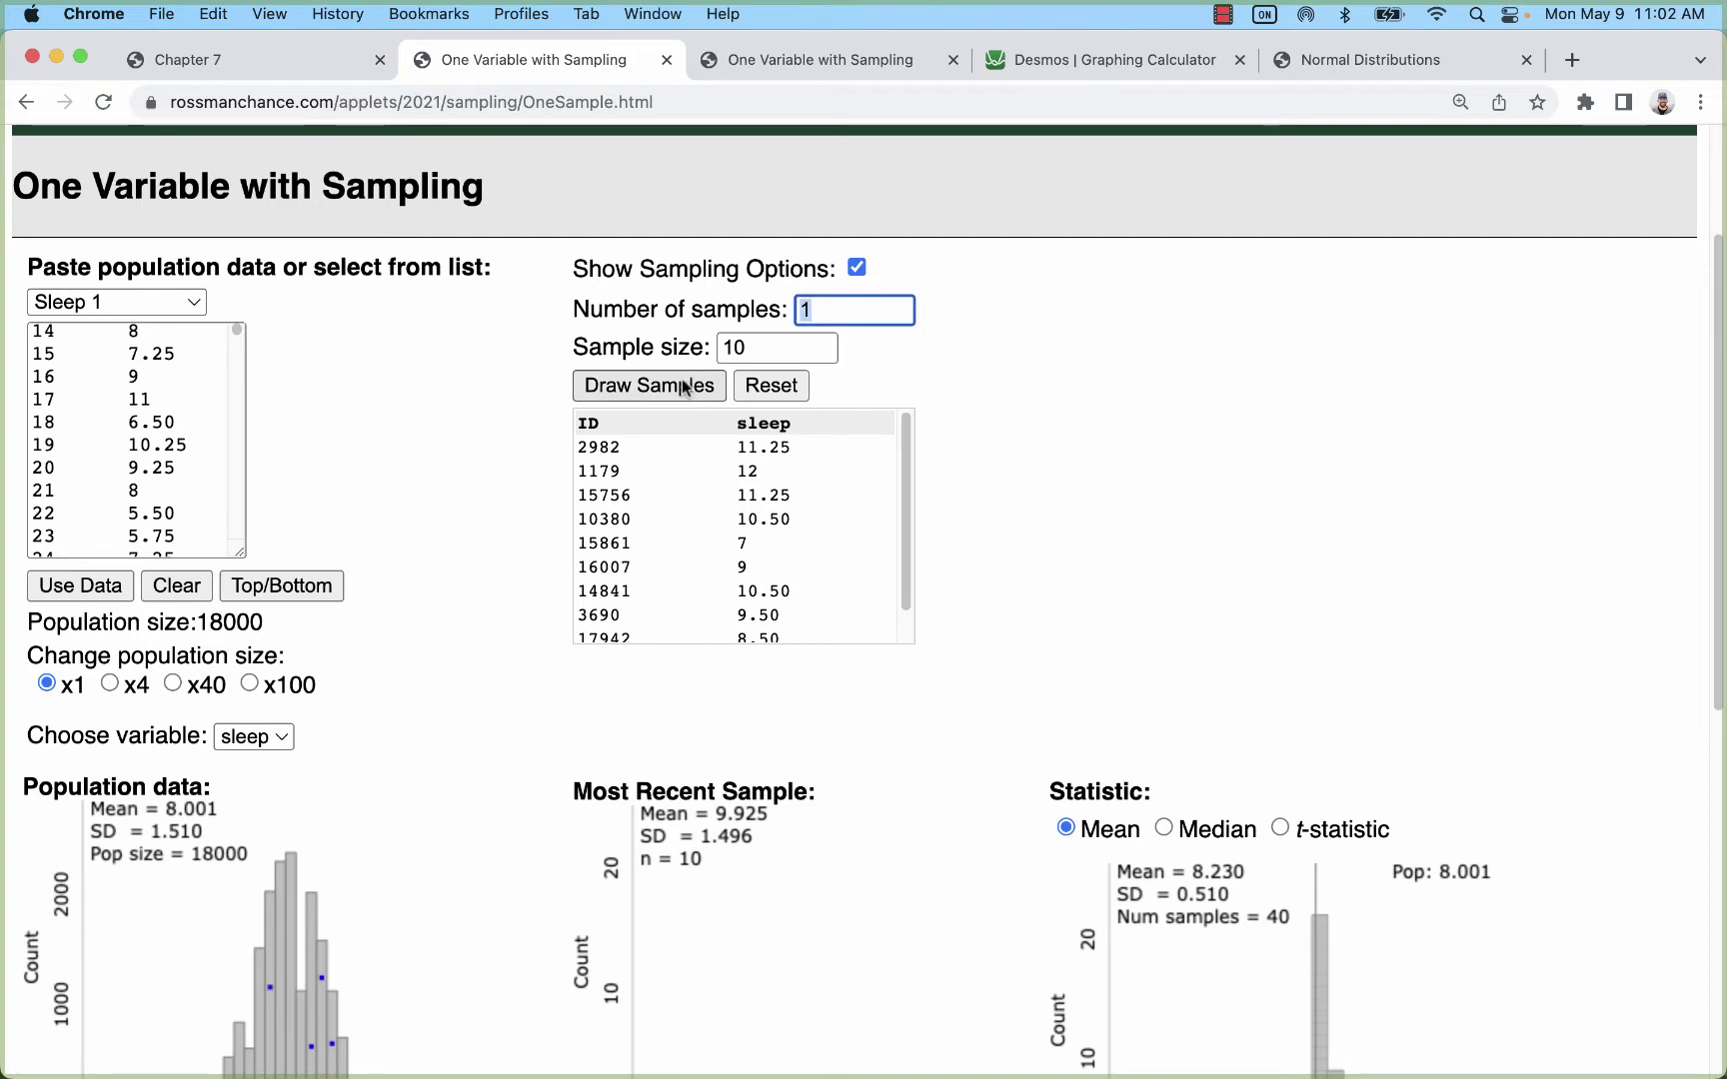
text(12)
click(663, 385)
scroll(1142, 502, down, 5)
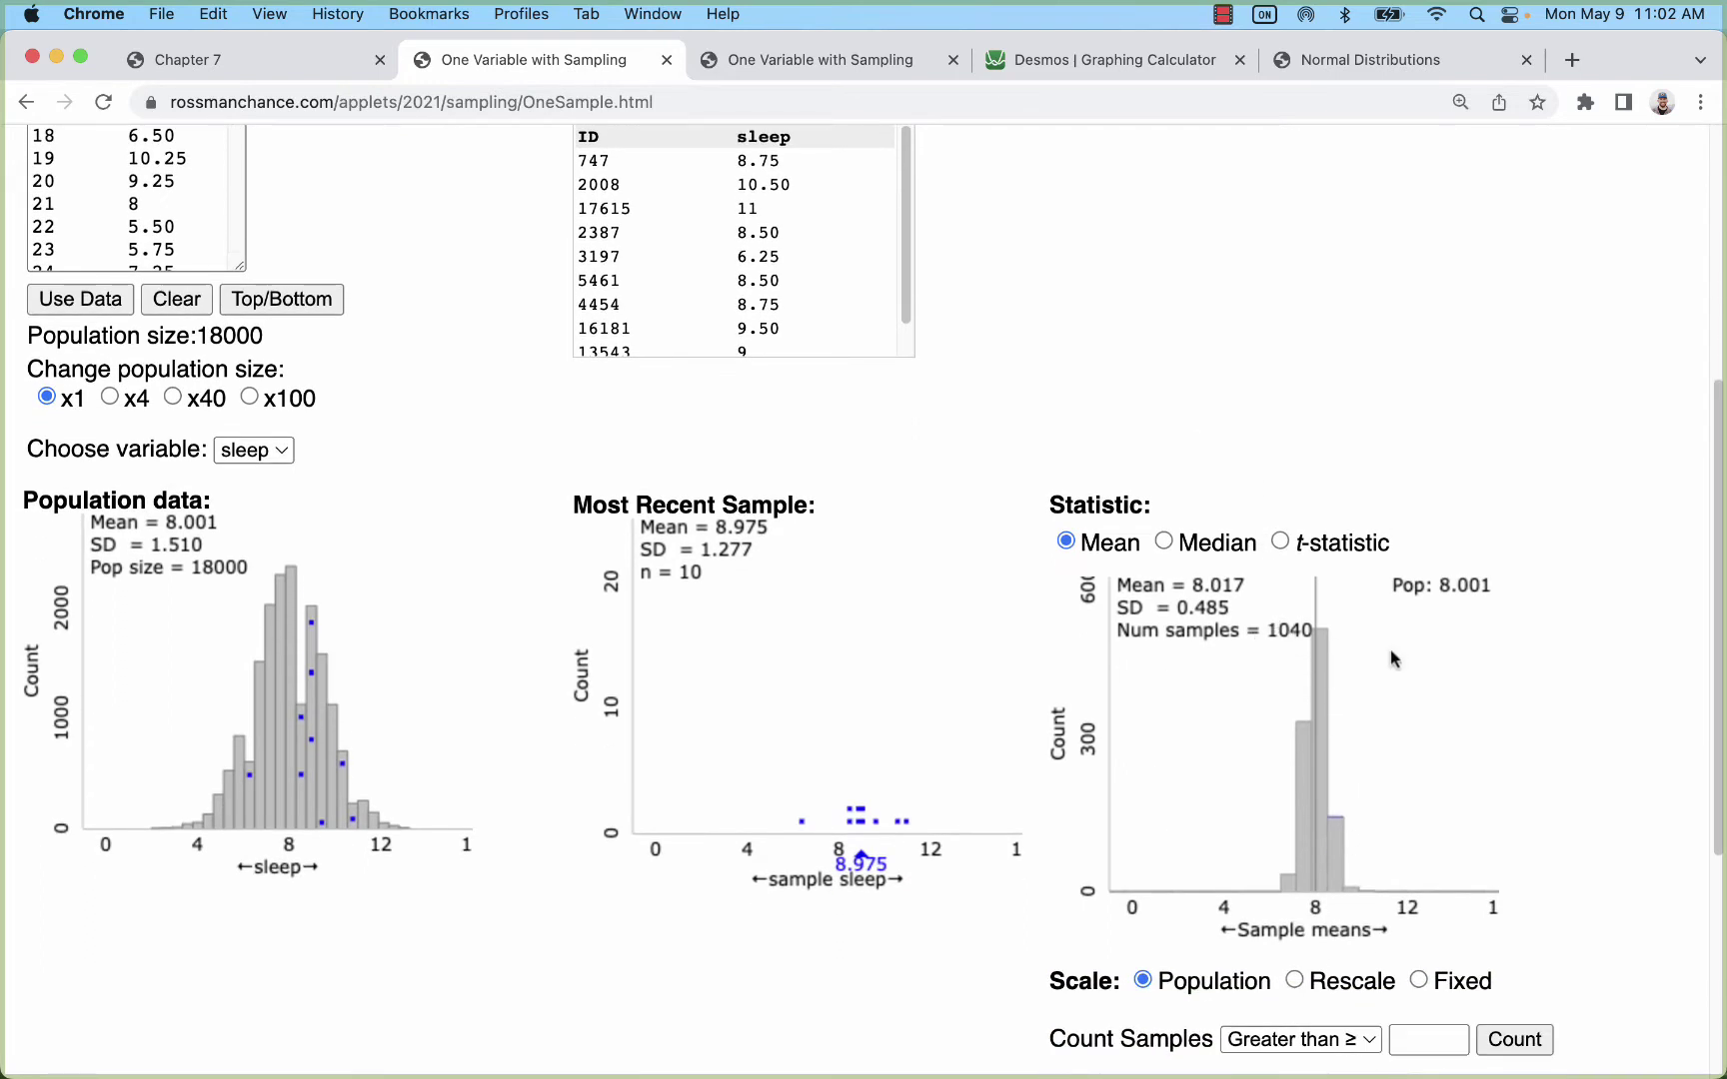
Compare the sample-means histogram rescaled versus on the population scale (mean 8.017, SD 0.485)
click(1294, 982)
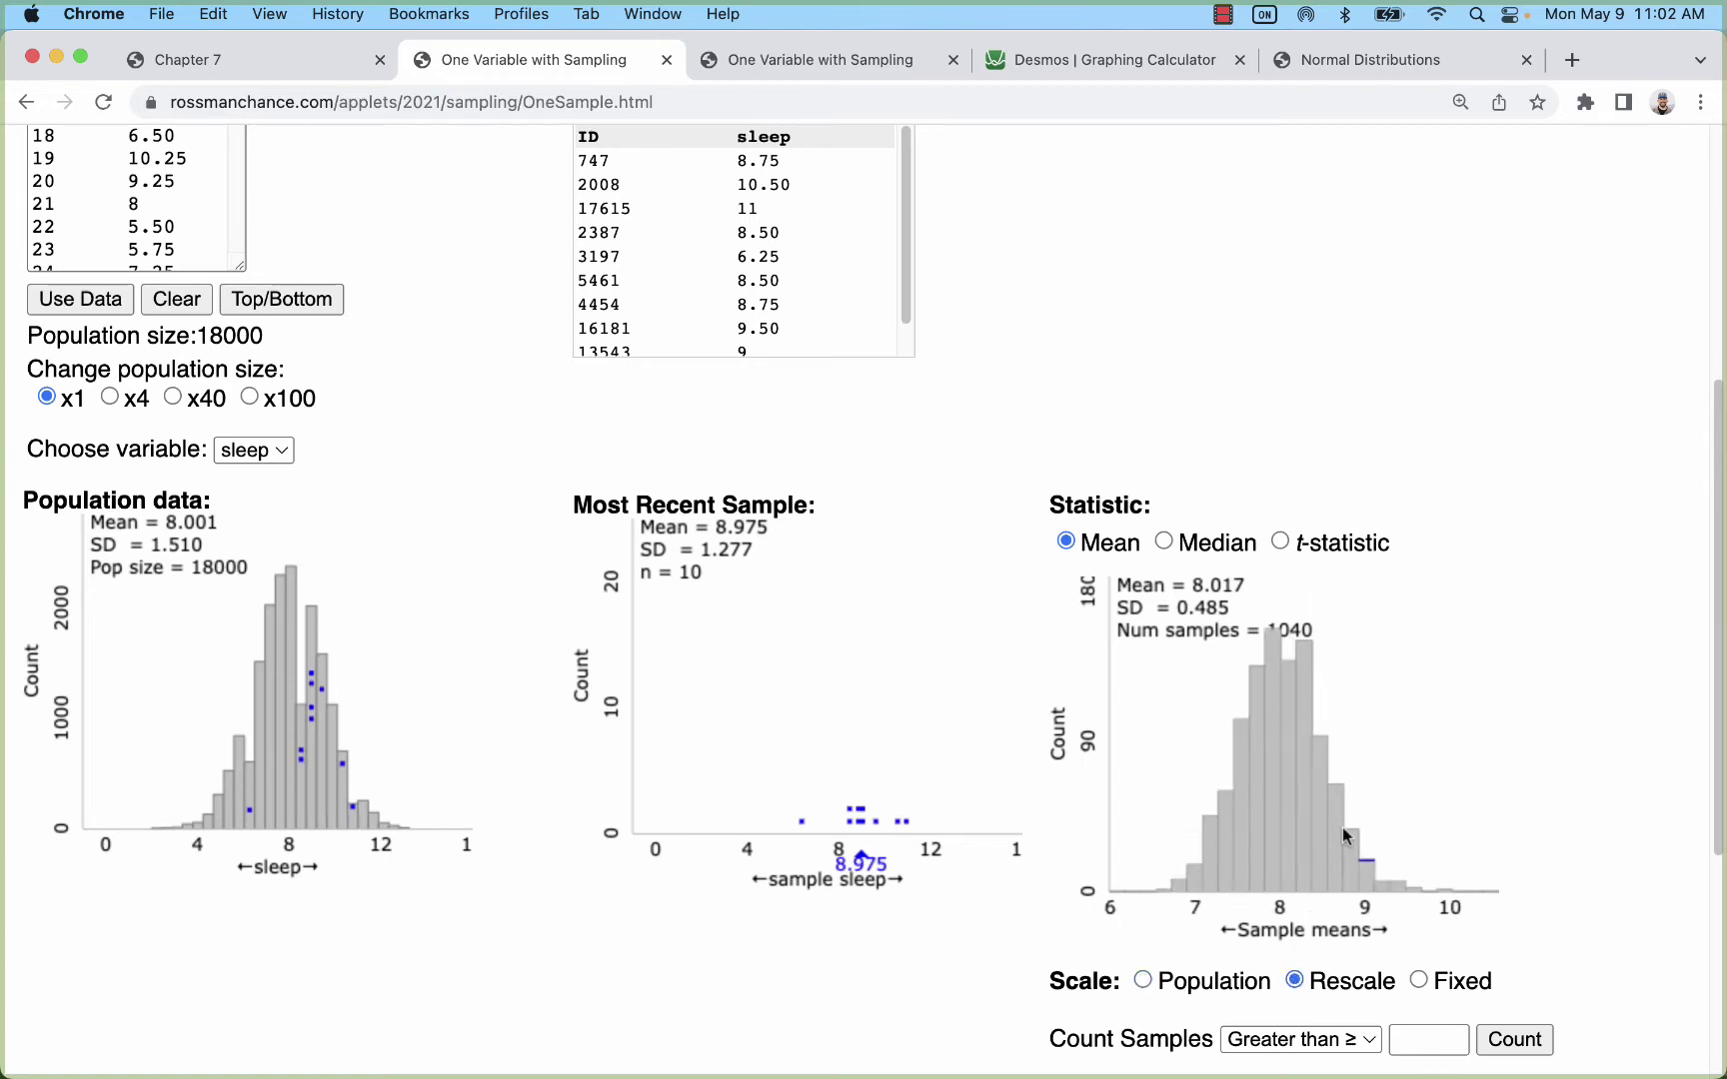
click(1142, 981)
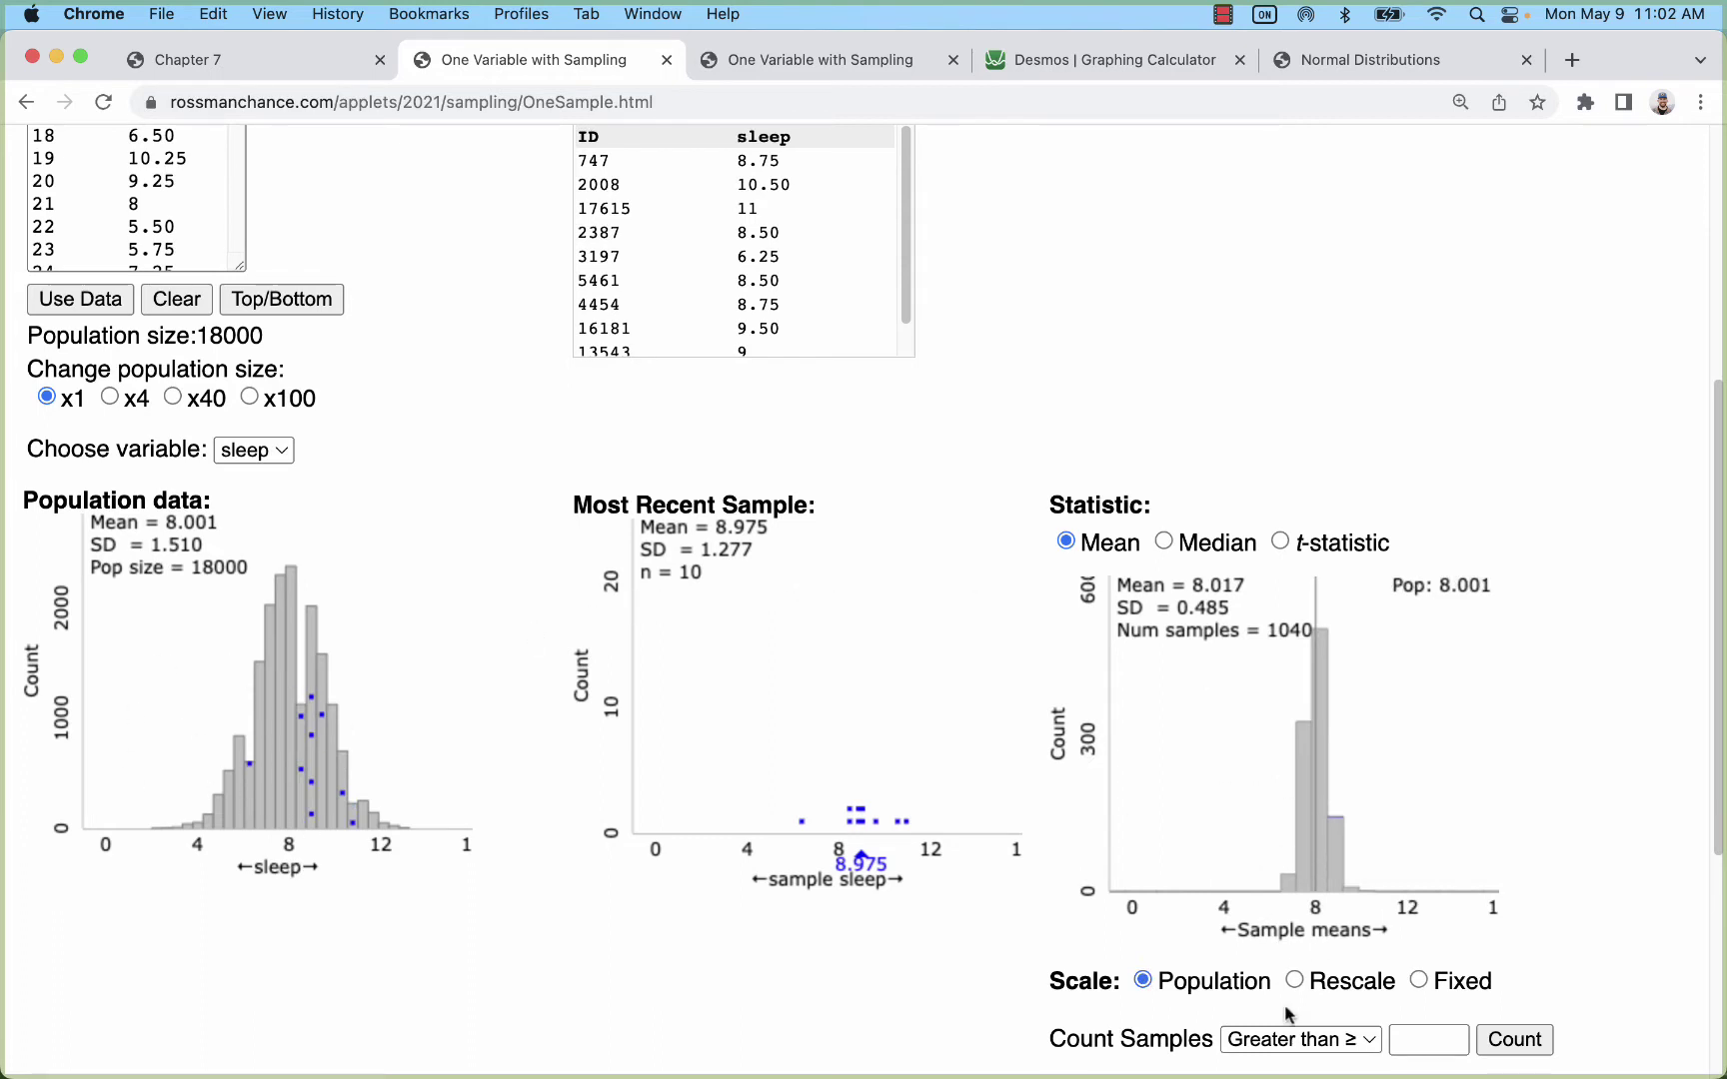
scroll(1274, 990, down, 1)
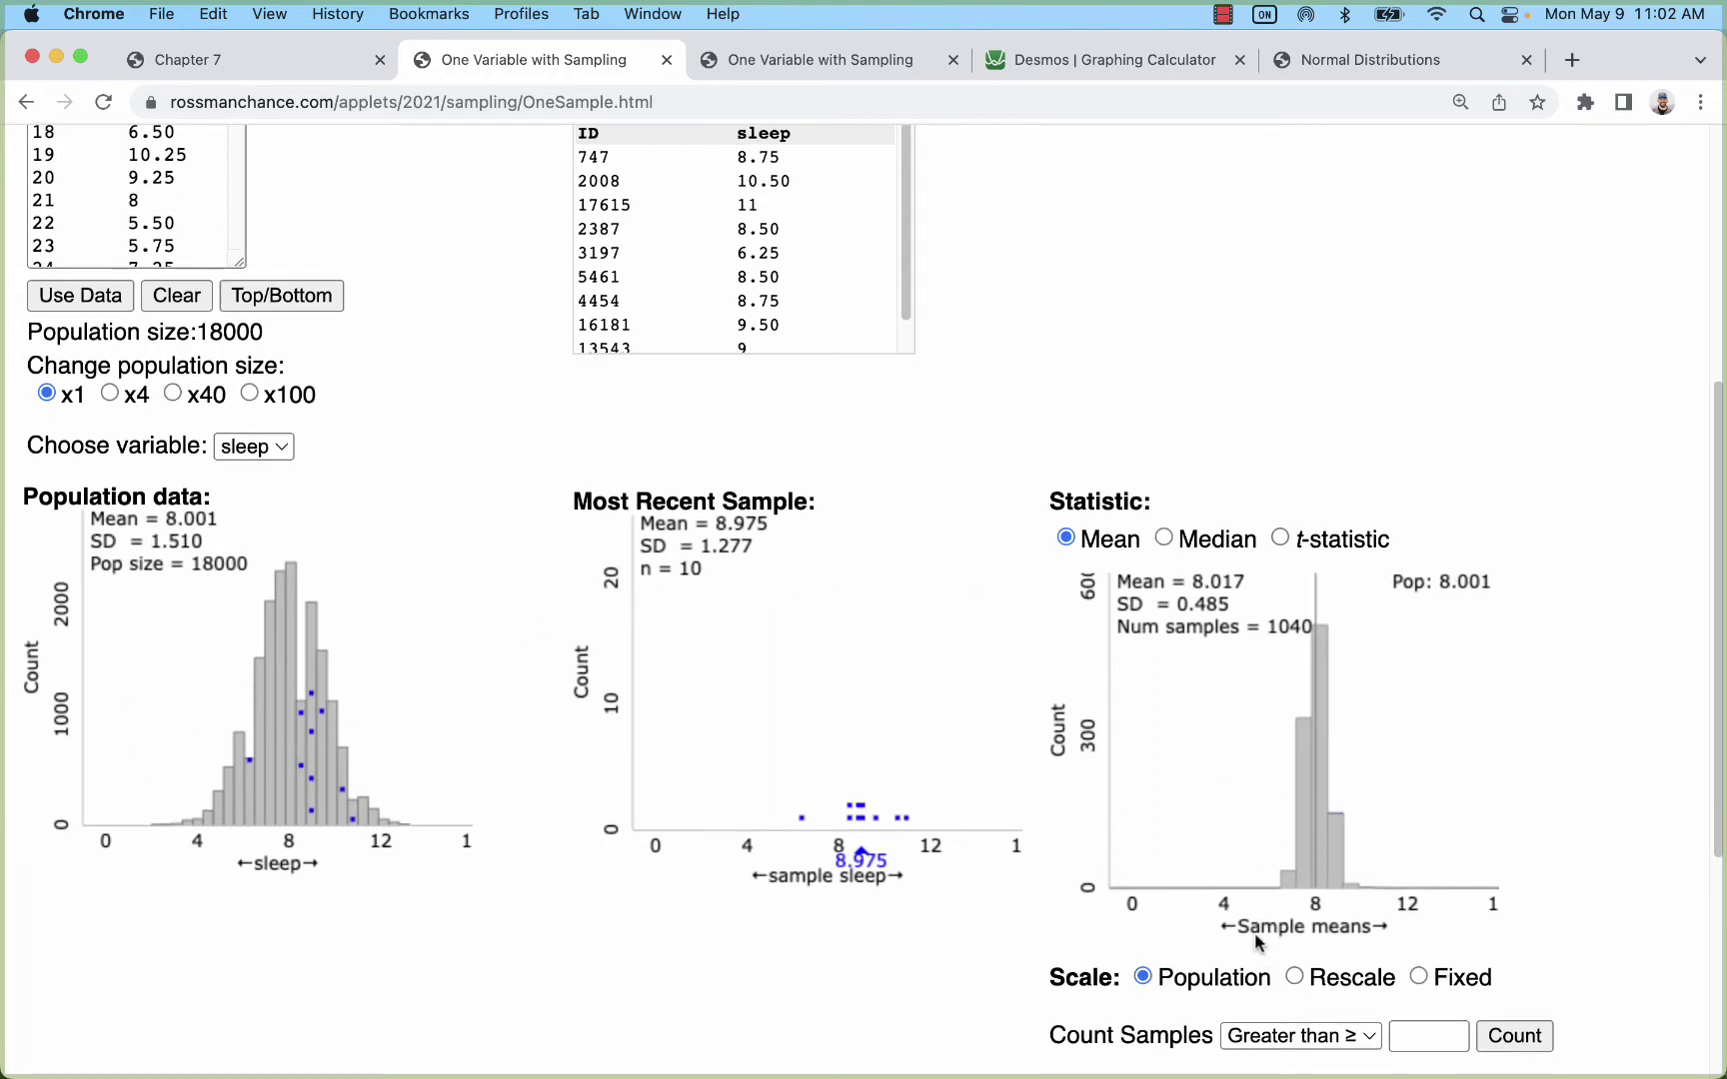
click(1295, 977)
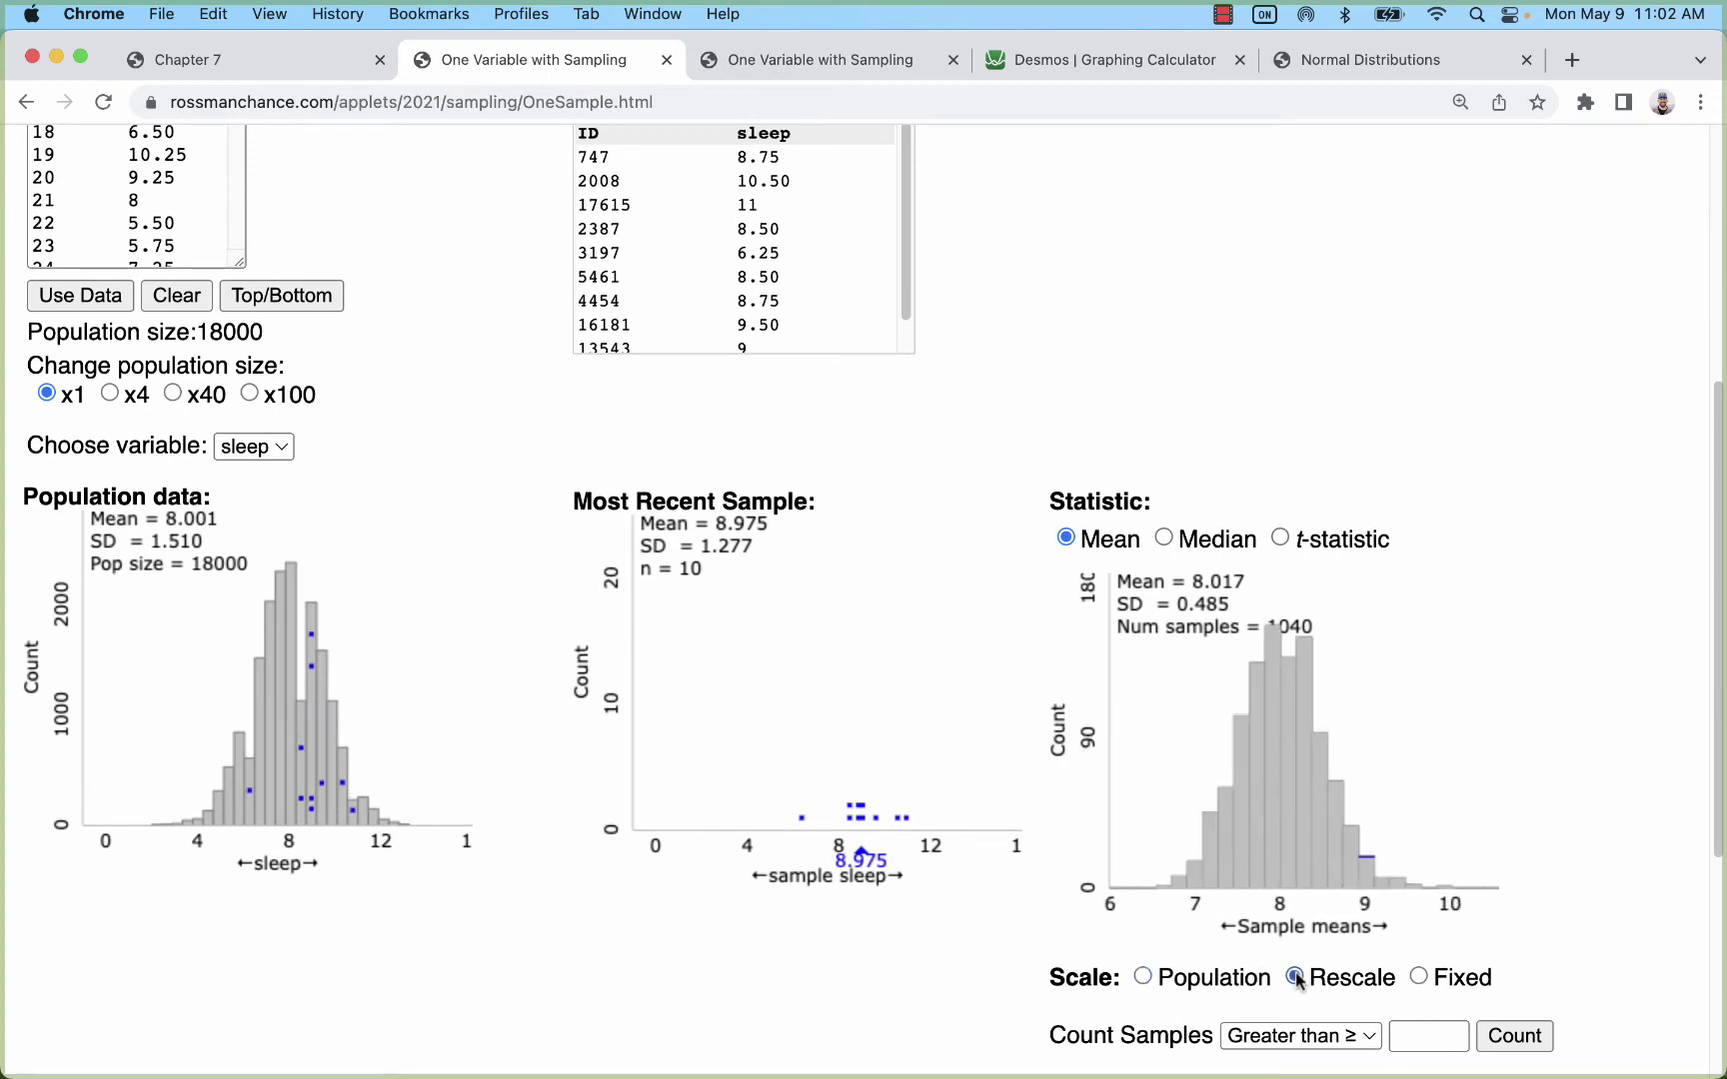
click(1142, 977)
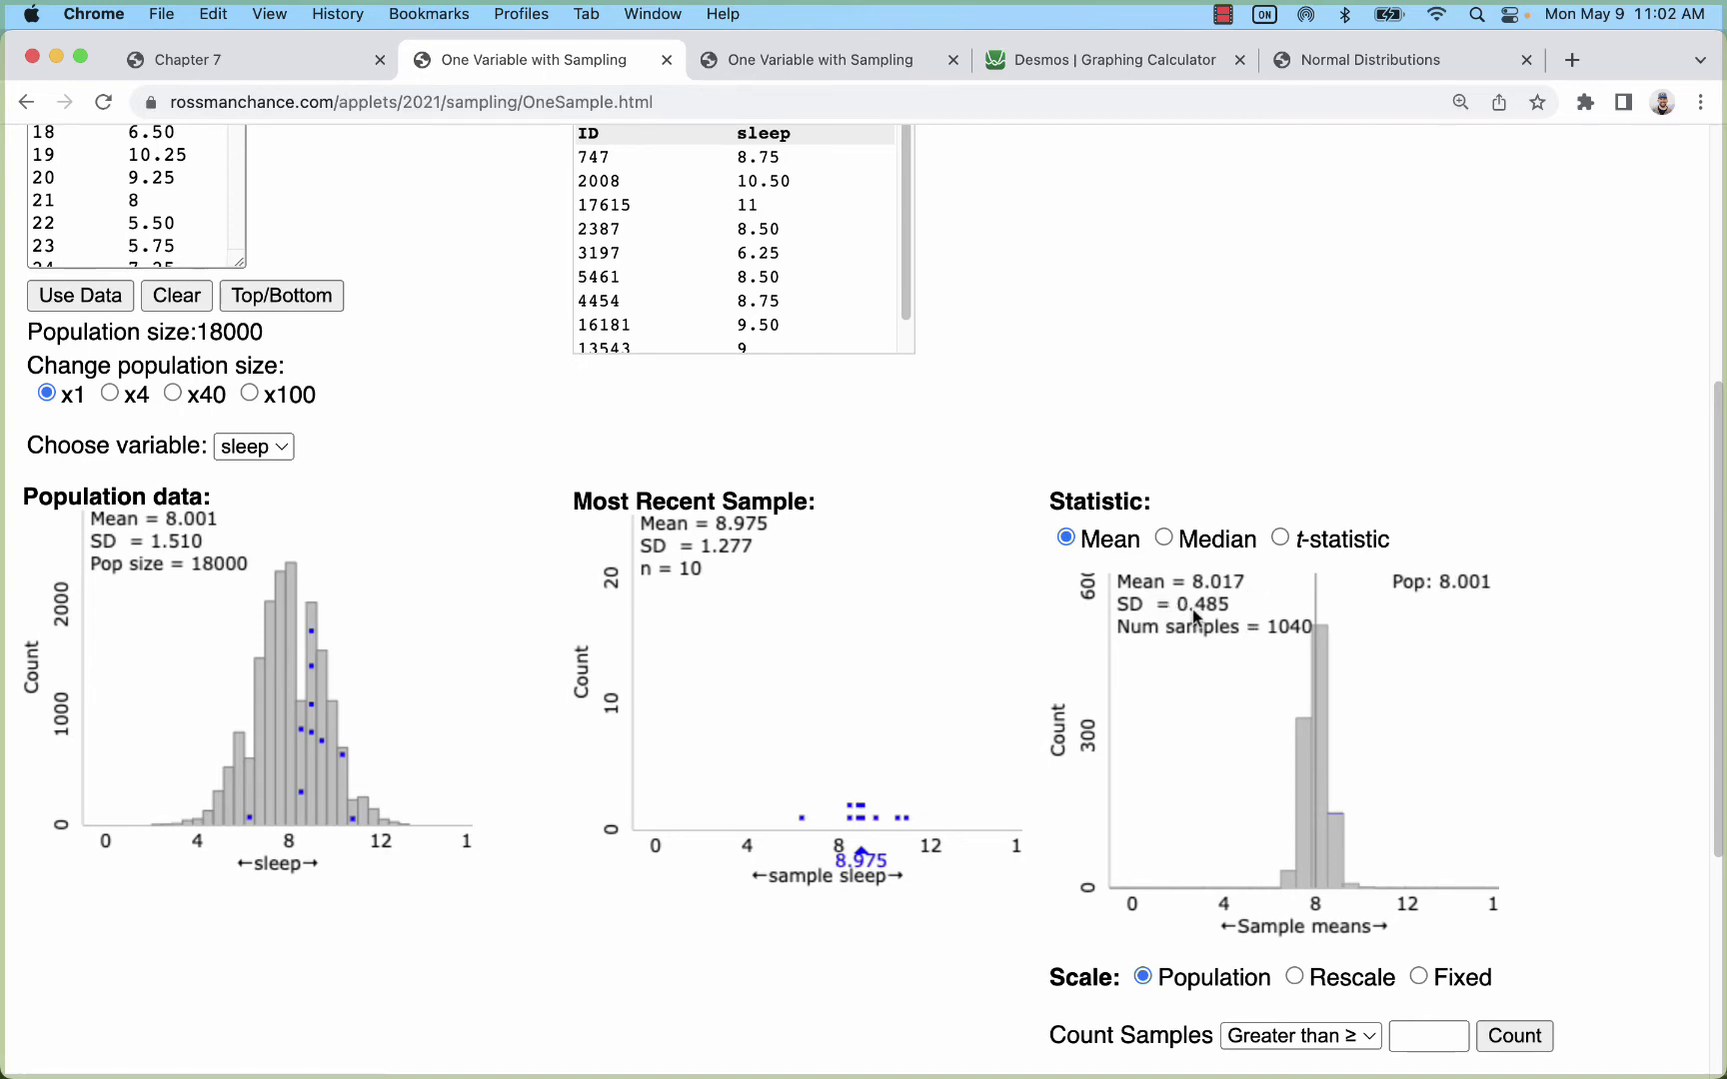
scroll(1233, 612, up, 5)
scroll(1015, 455, up, 5)
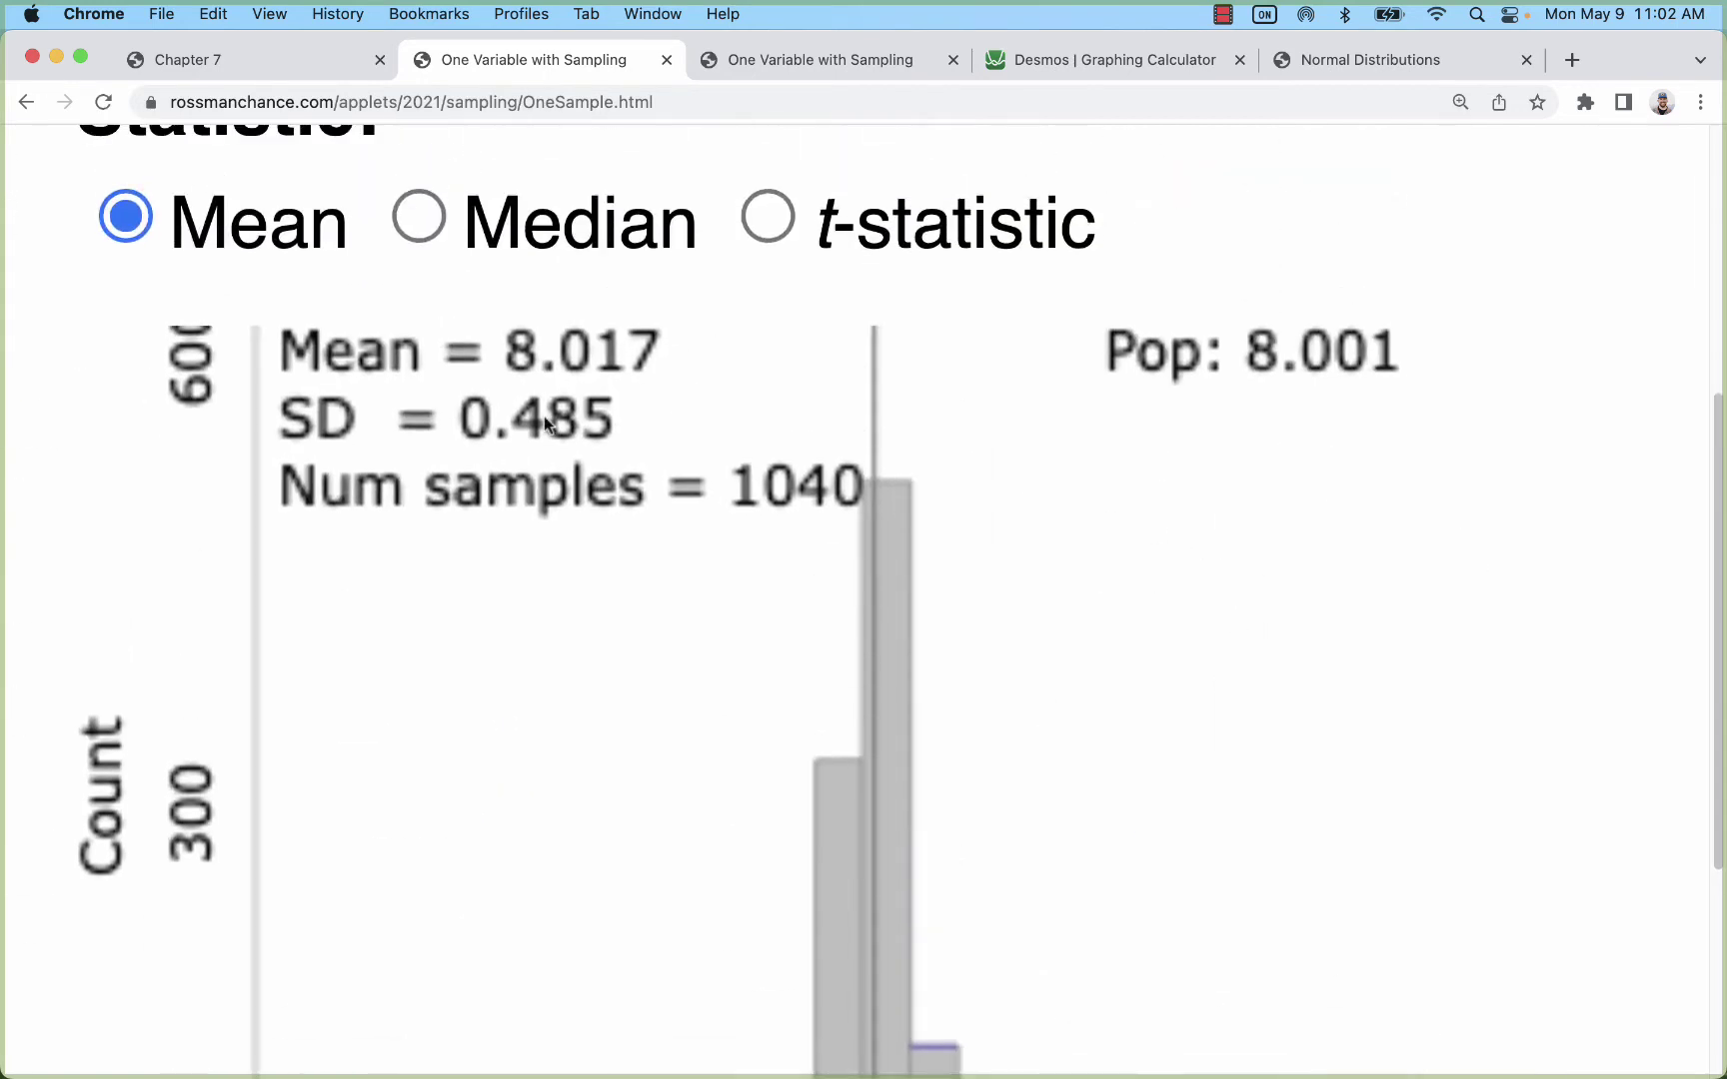
scroll(983, 422, left, 5)
scroll(983, 417, down, 5)
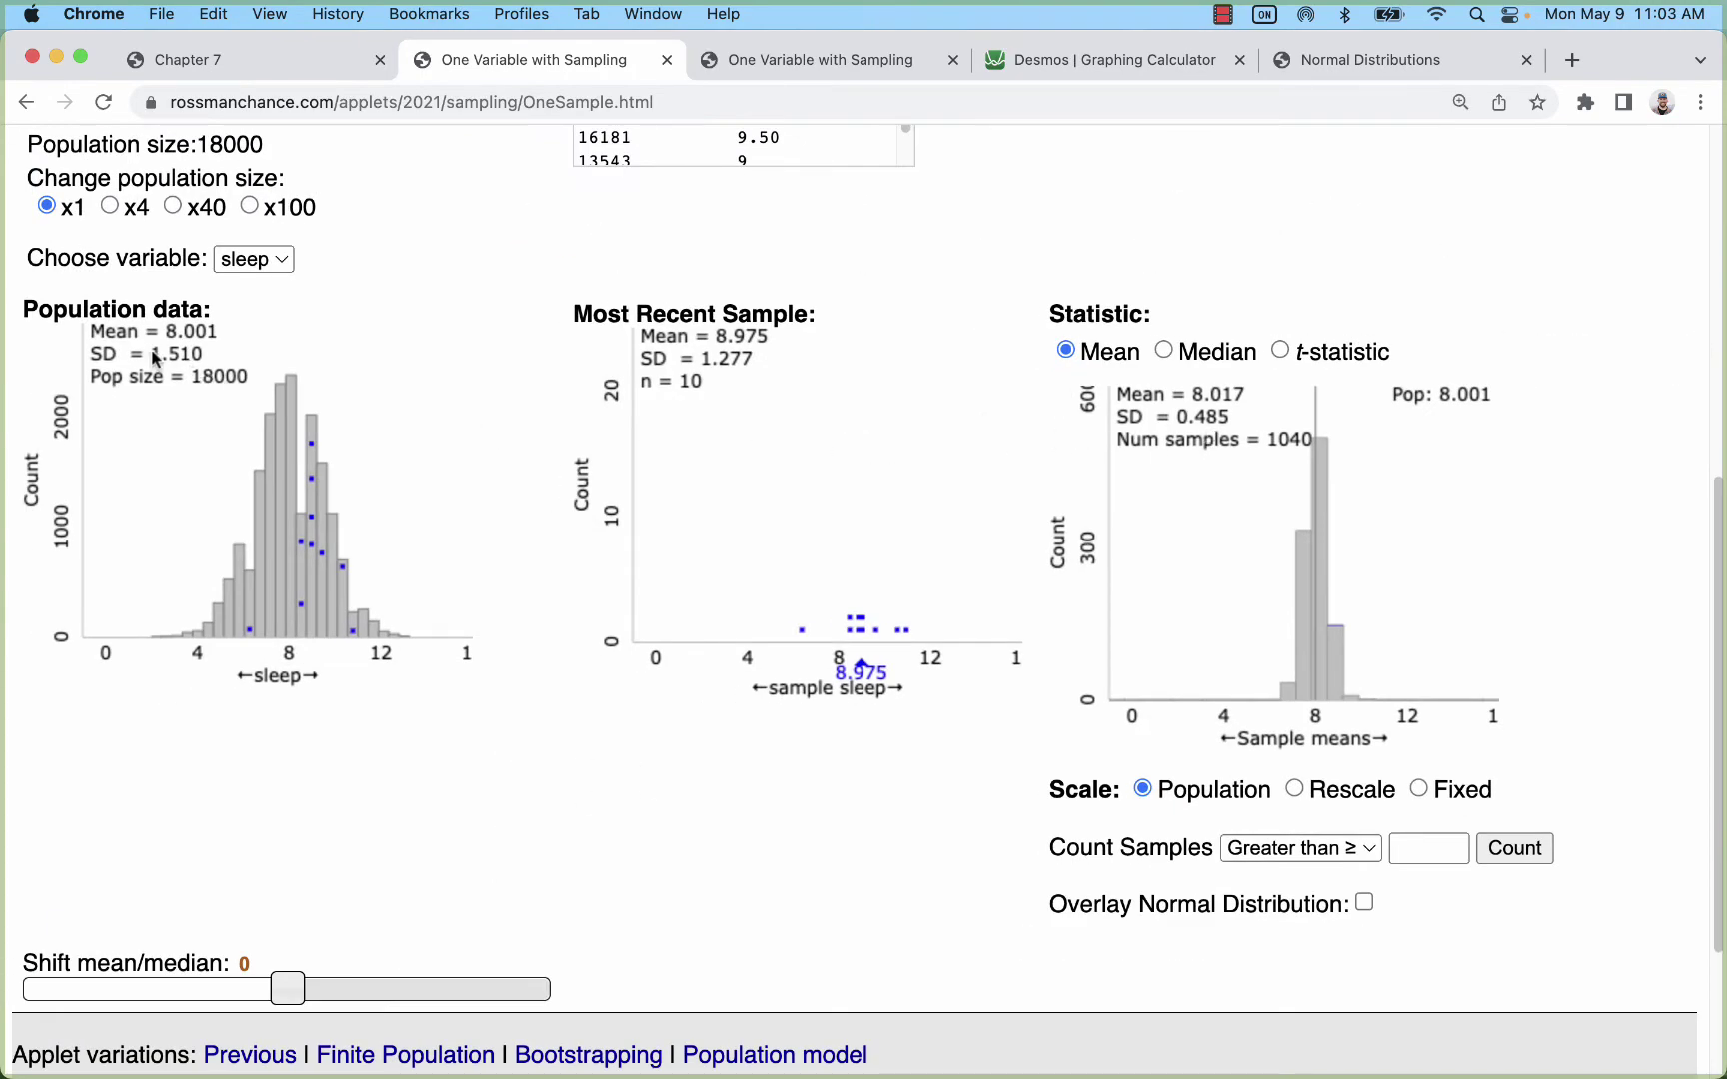
scroll(521, 389, up, 10)
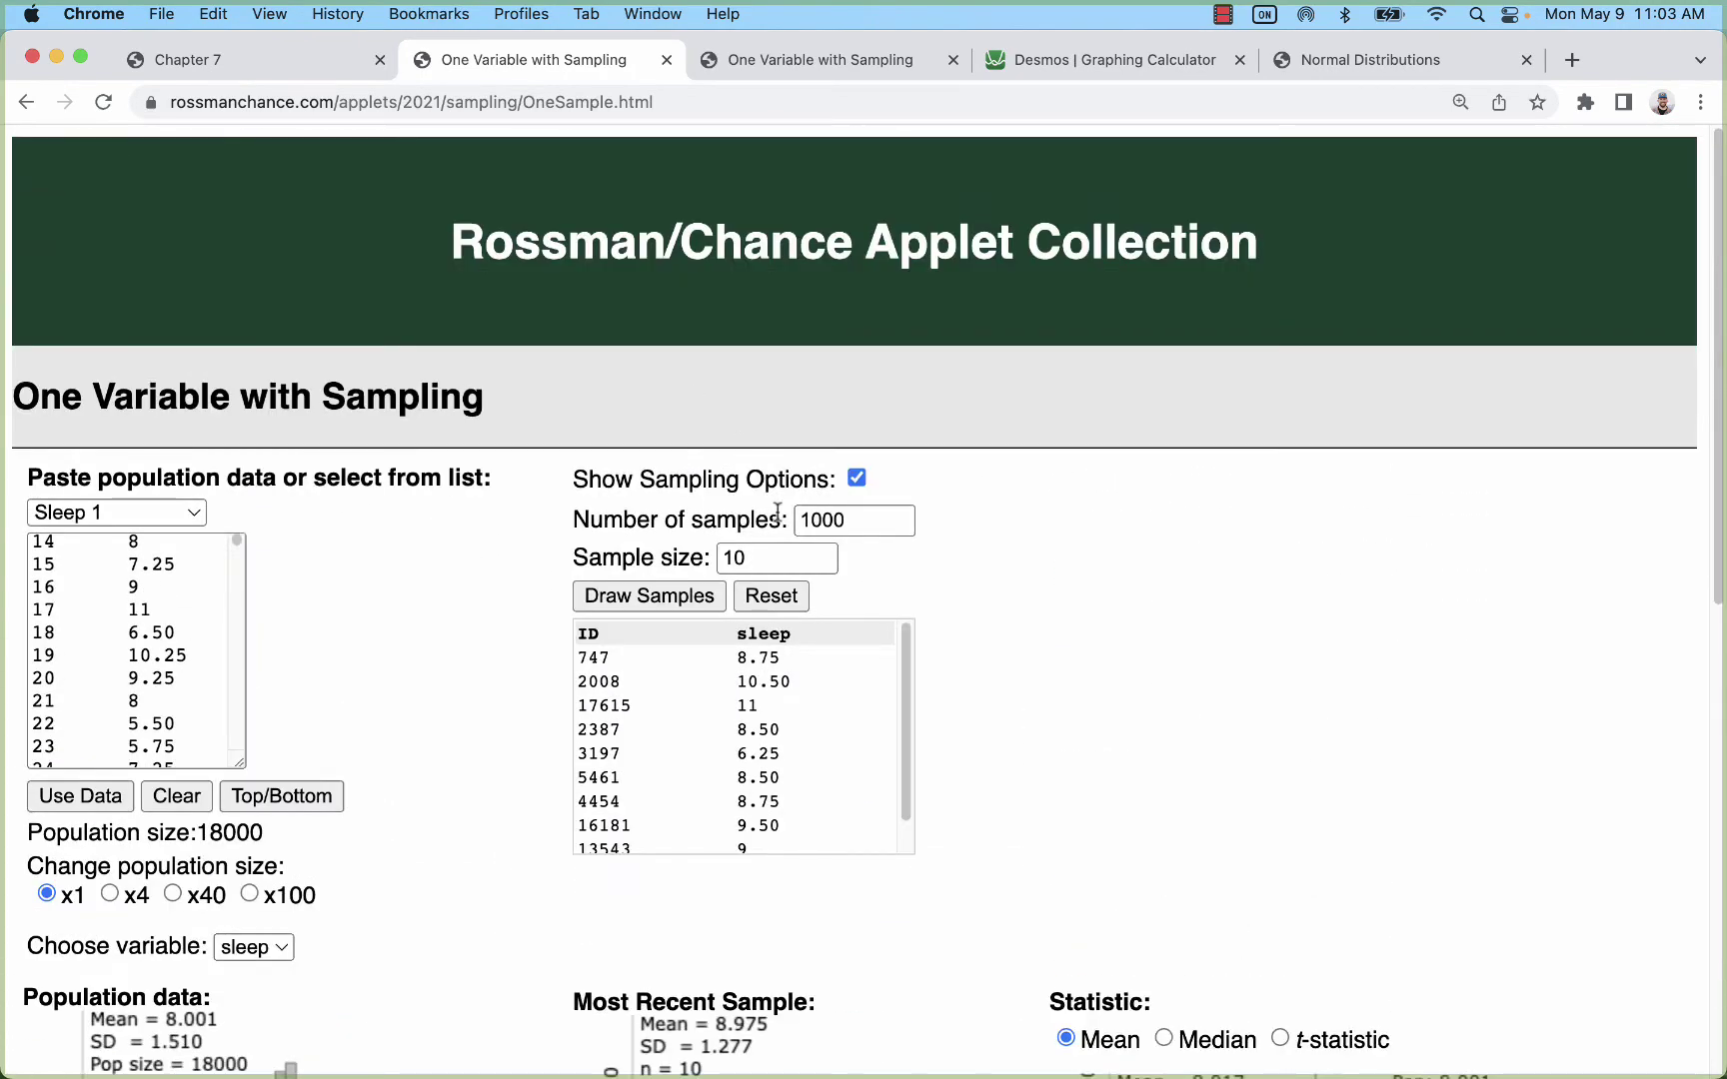
Draw 10000 more samples for 11040 means and rescale the histogram to a 6–10 axis
click(859, 522)
click(649, 597)
scroll(1294, 693, down, 5)
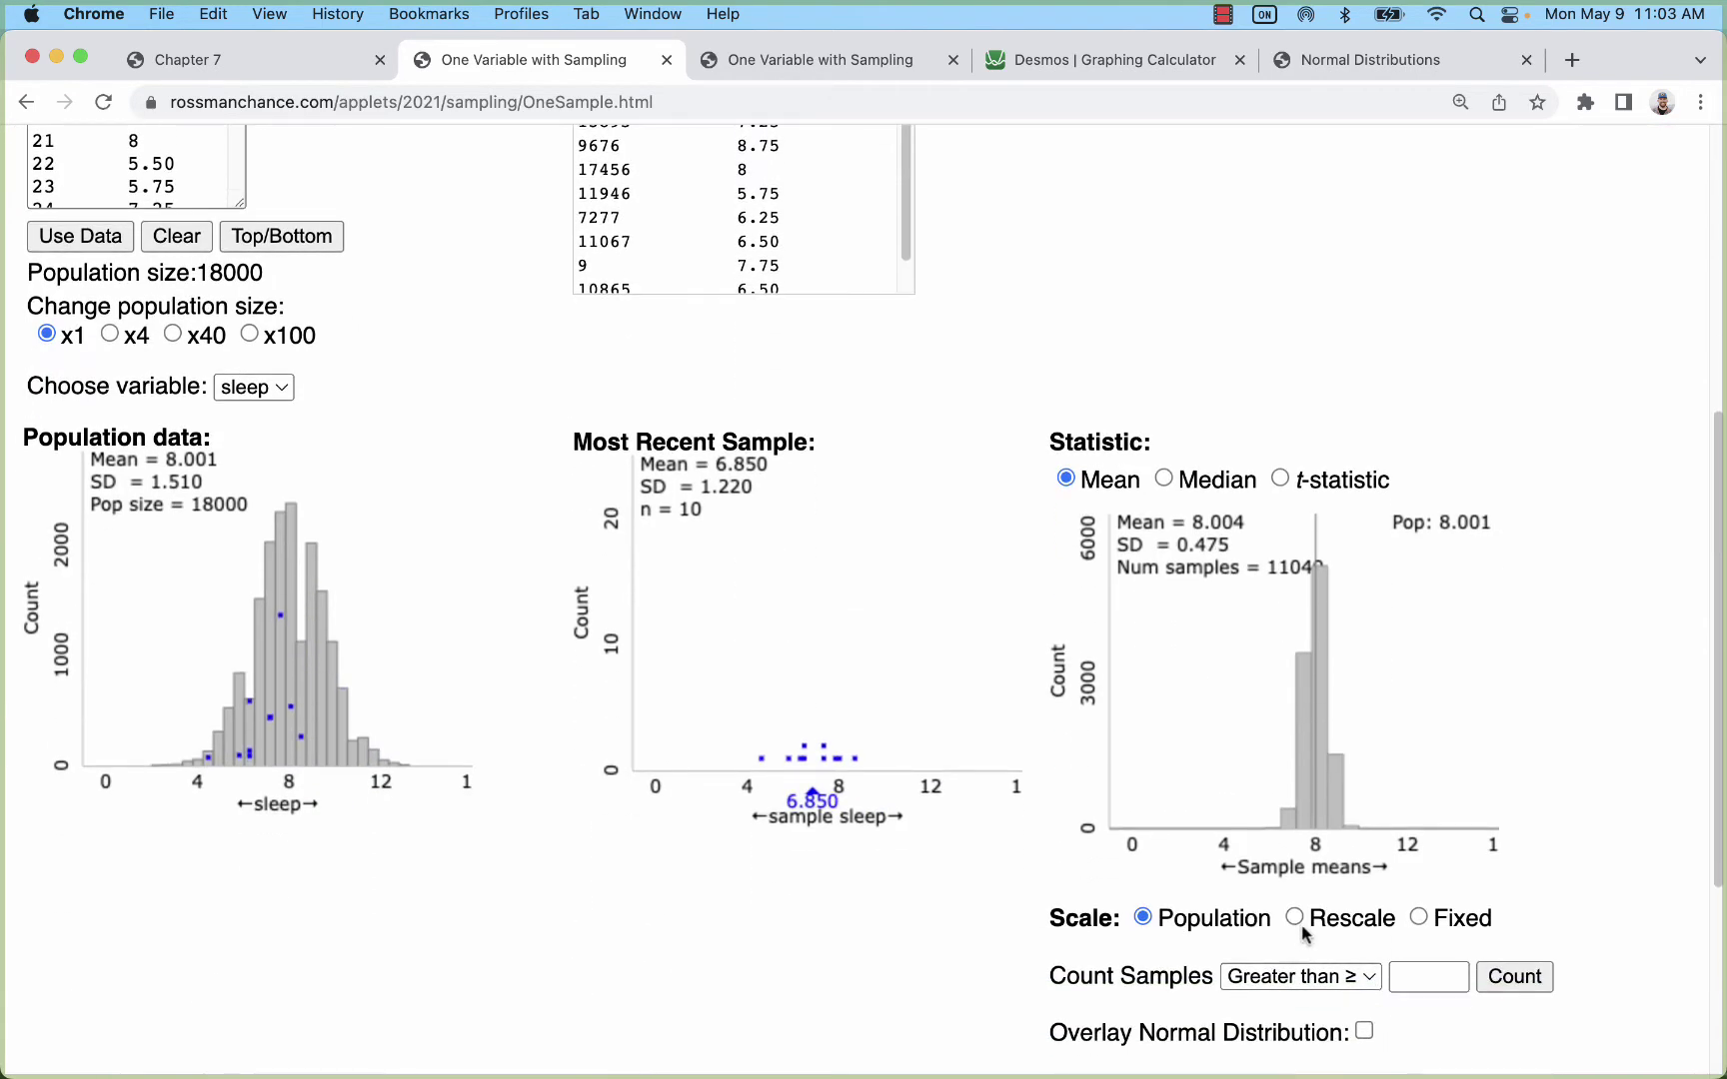
click(1294, 918)
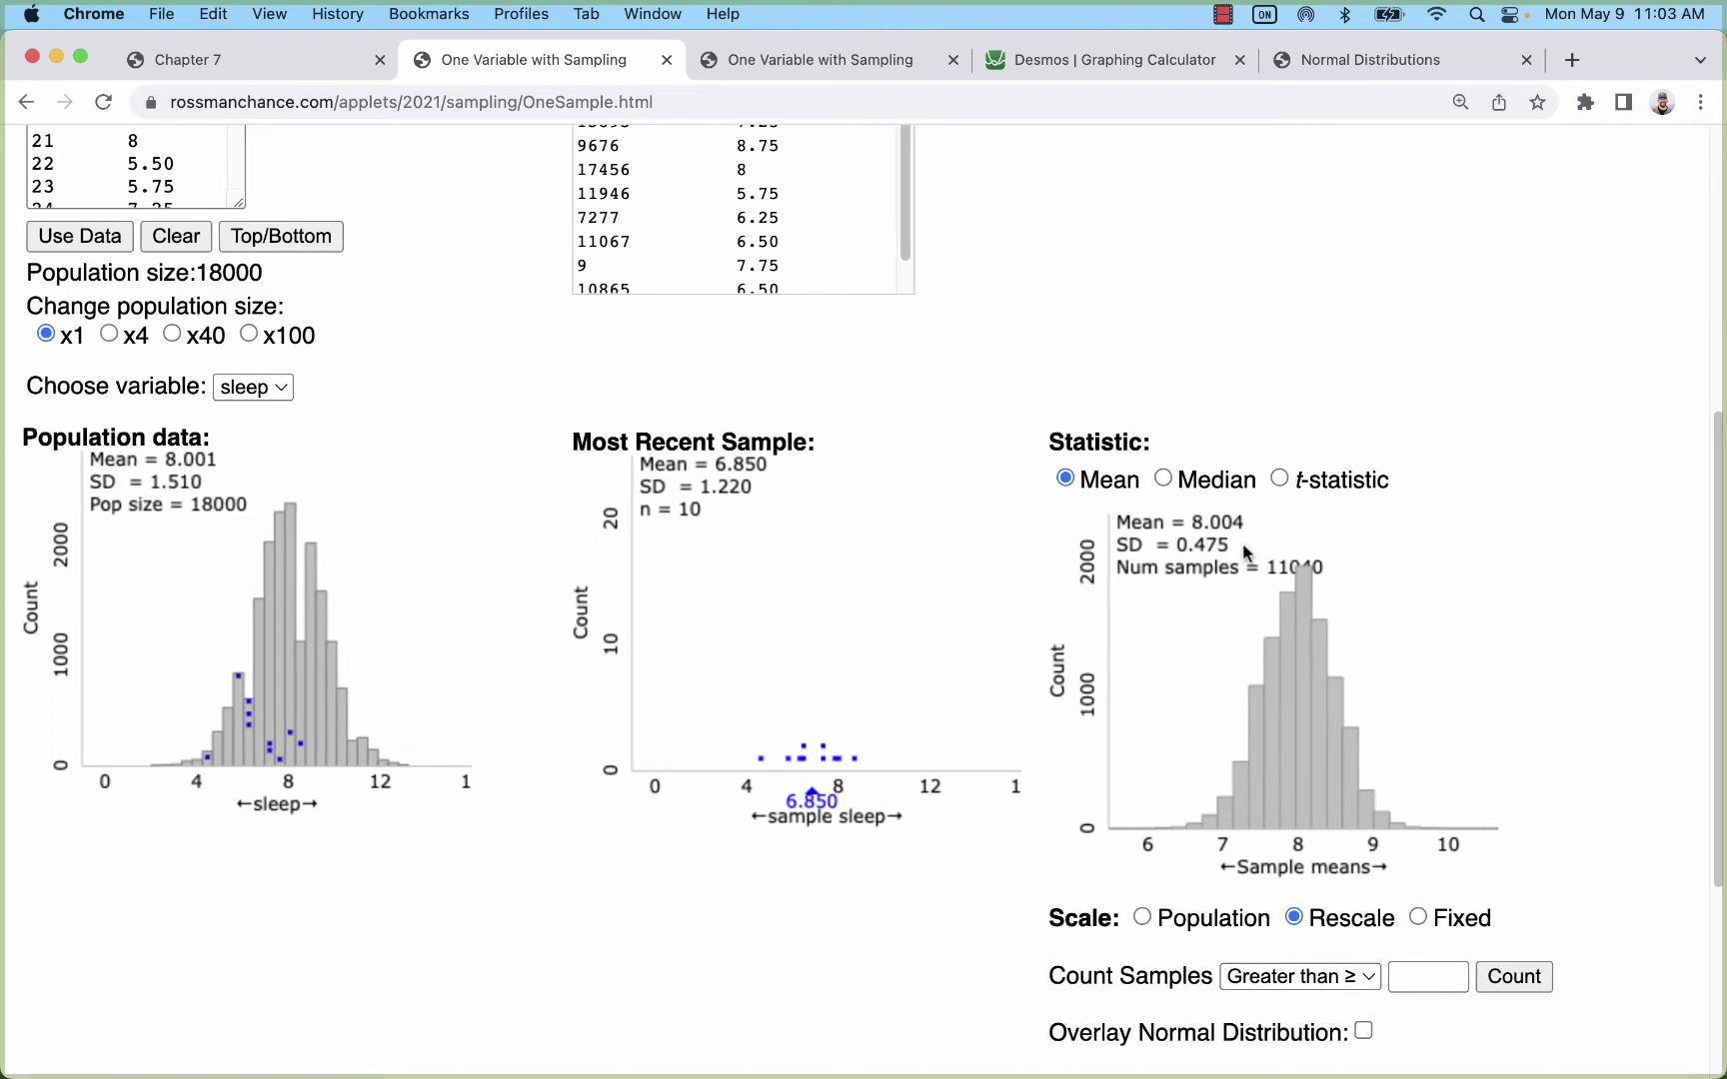
scroll(1219, 551, down, 1)
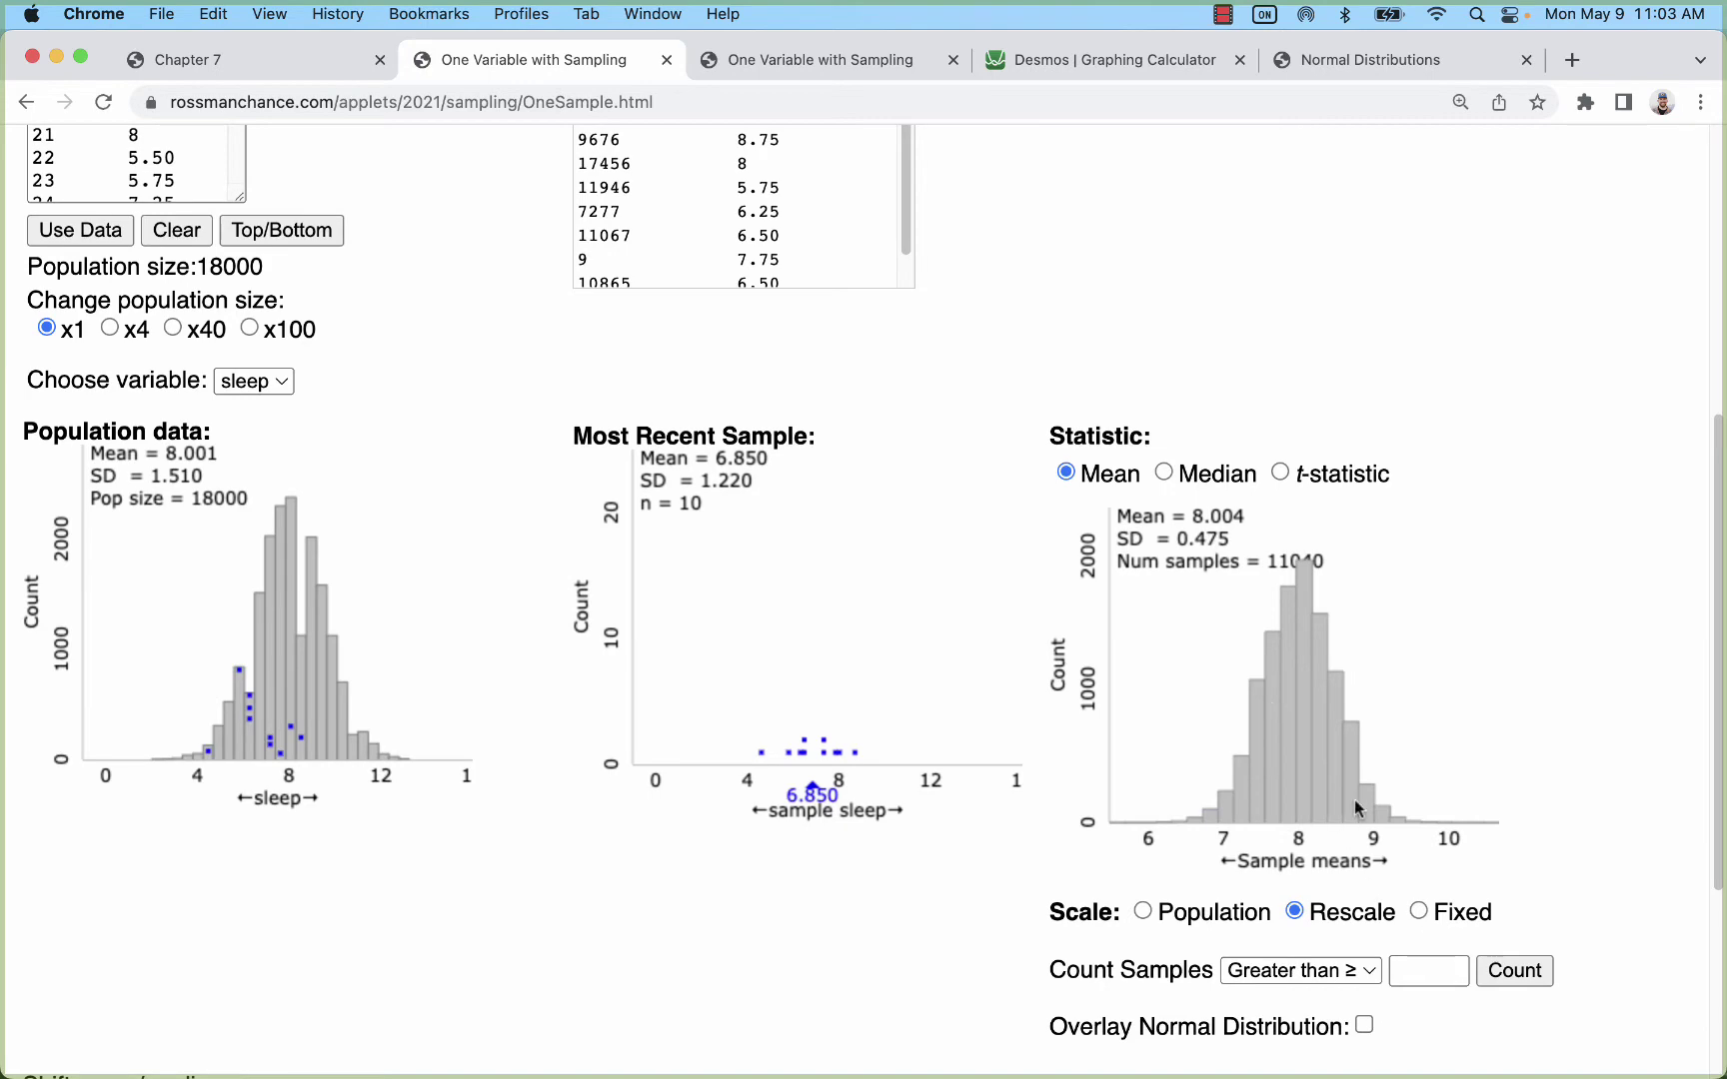
Highlight the mean-of-sample-means formula μx̄ in the Chapter 7 notes, then return to the applet
click(296, 70)
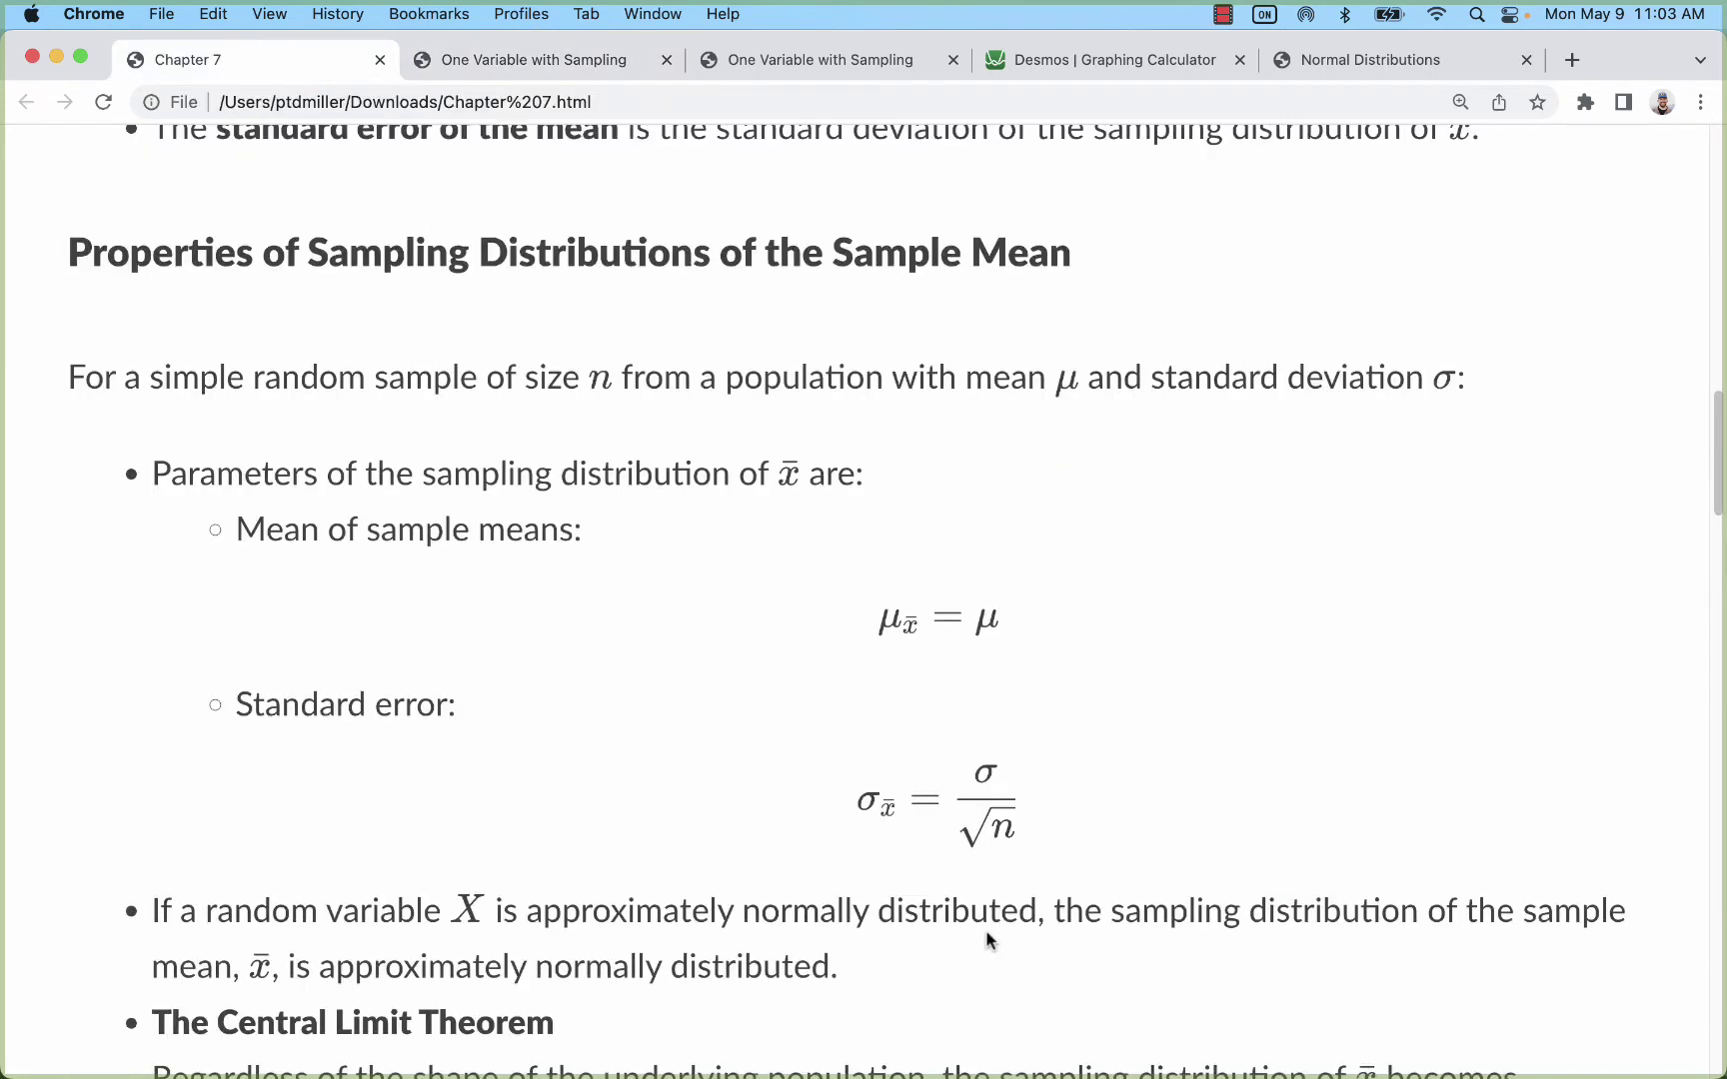
drag(1010, 628, 924, 639)
click(851, 627)
click(583, 60)
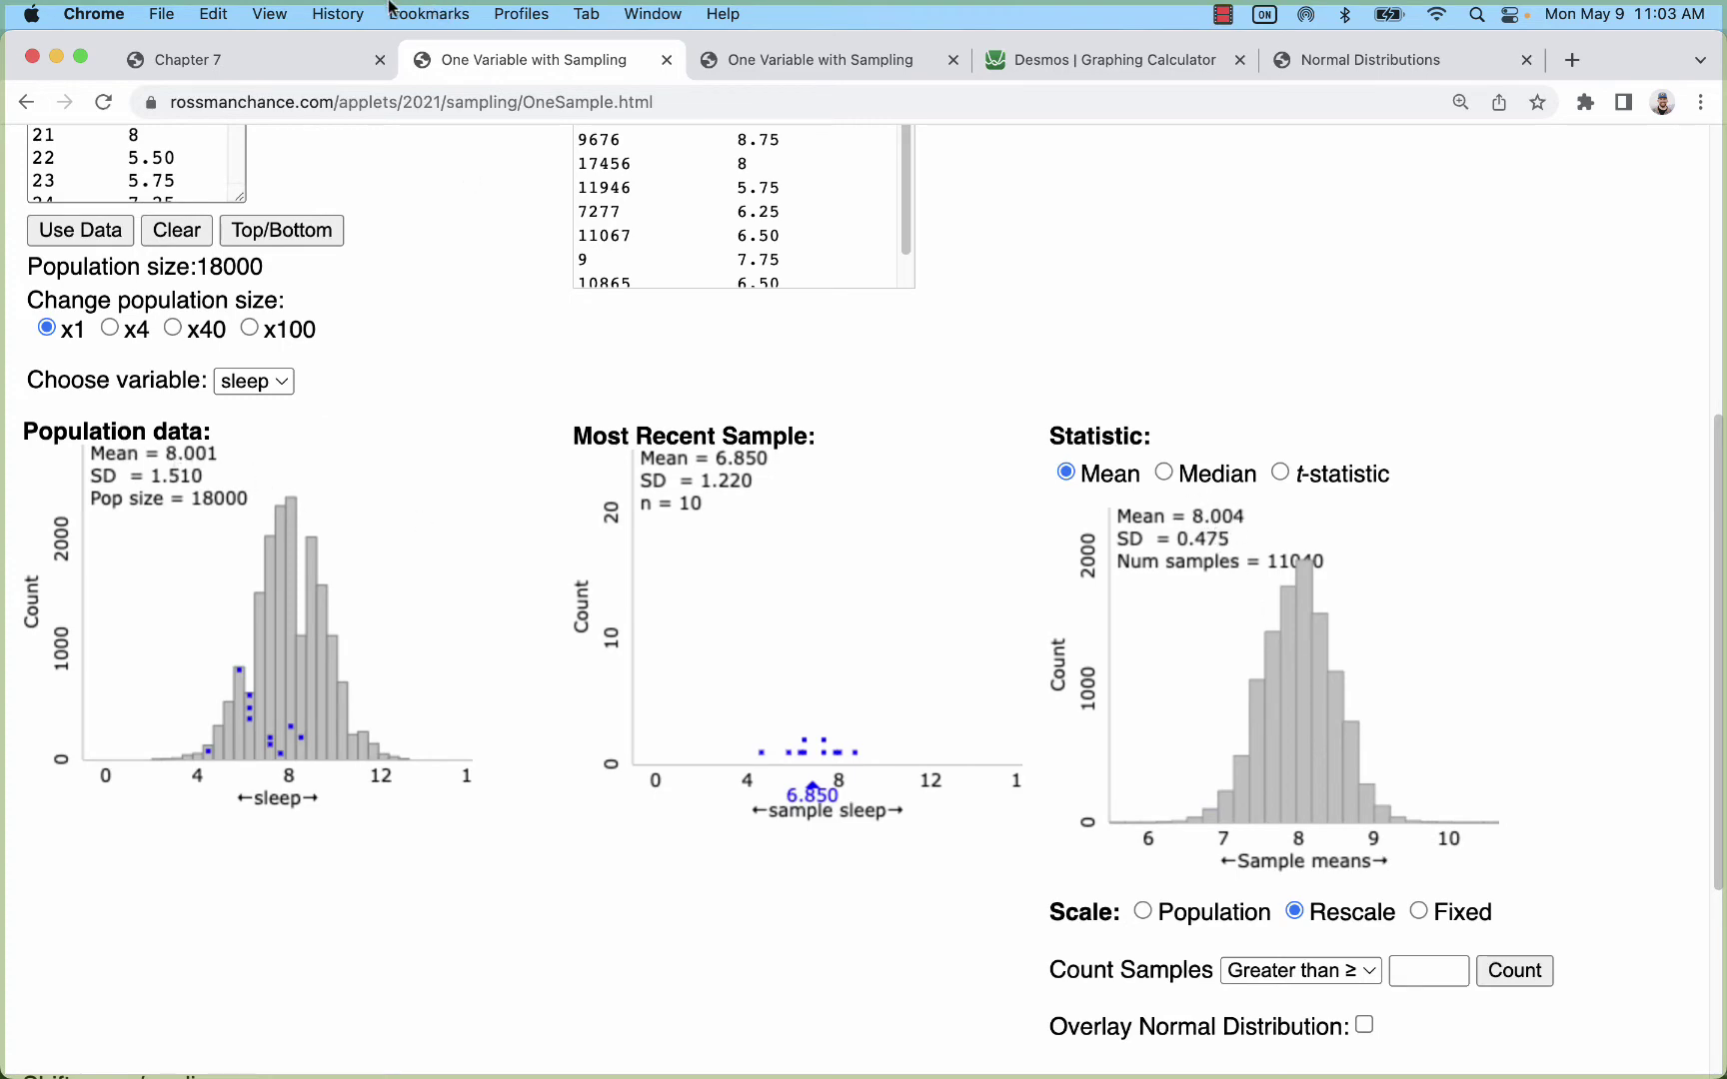
Highlight the Standard error heading and its σ/√n formula, then return to the applet
click(284, 72)
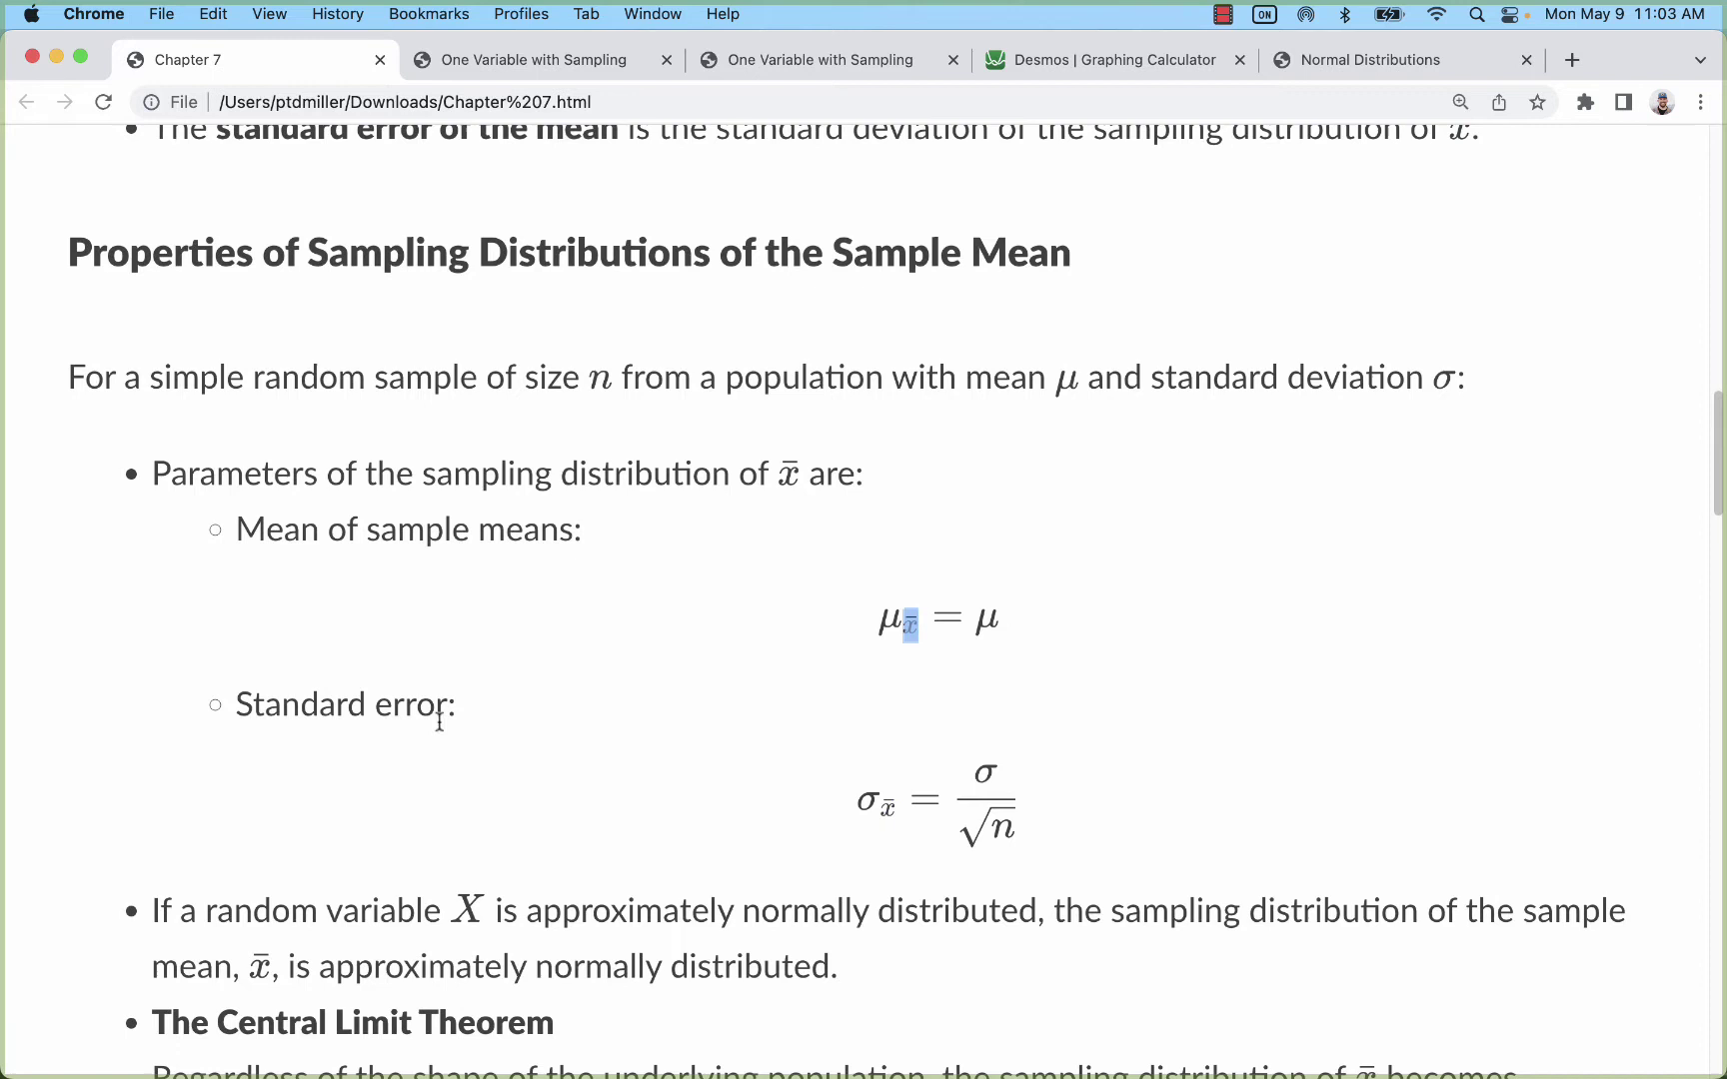
drag(452, 718, 242, 702)
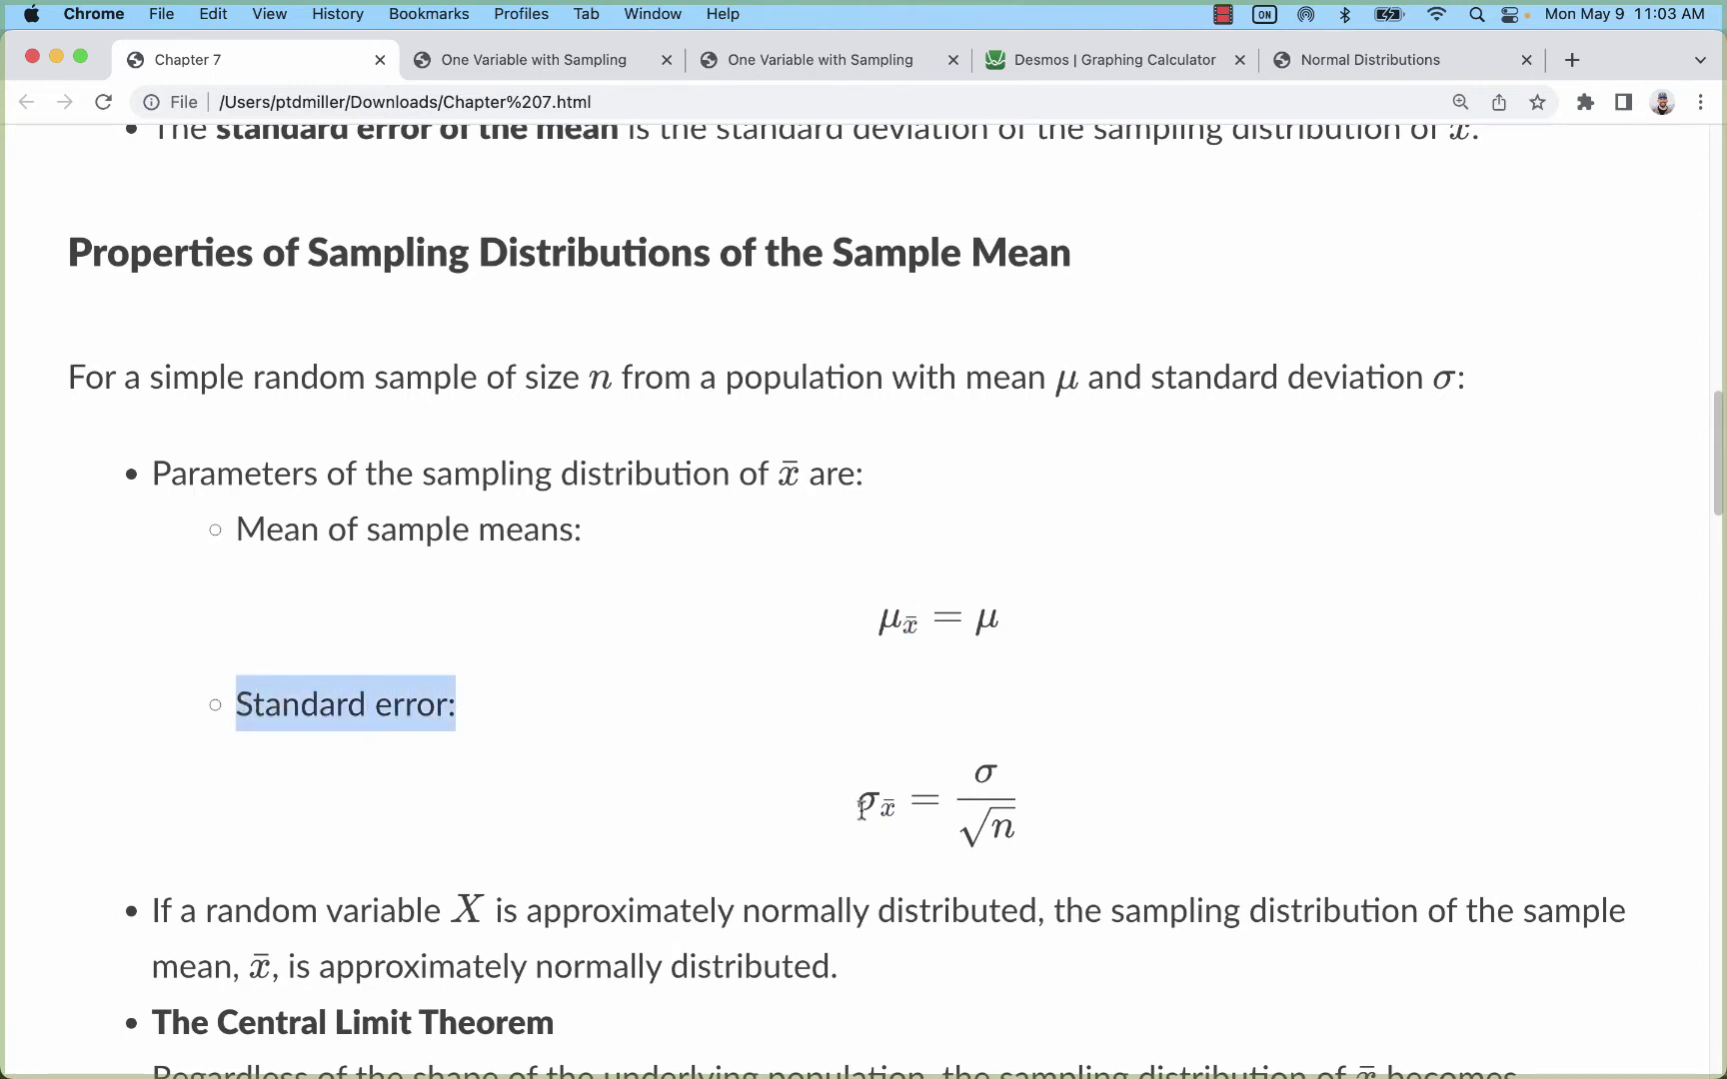
drag(880, 806, 988, 768)
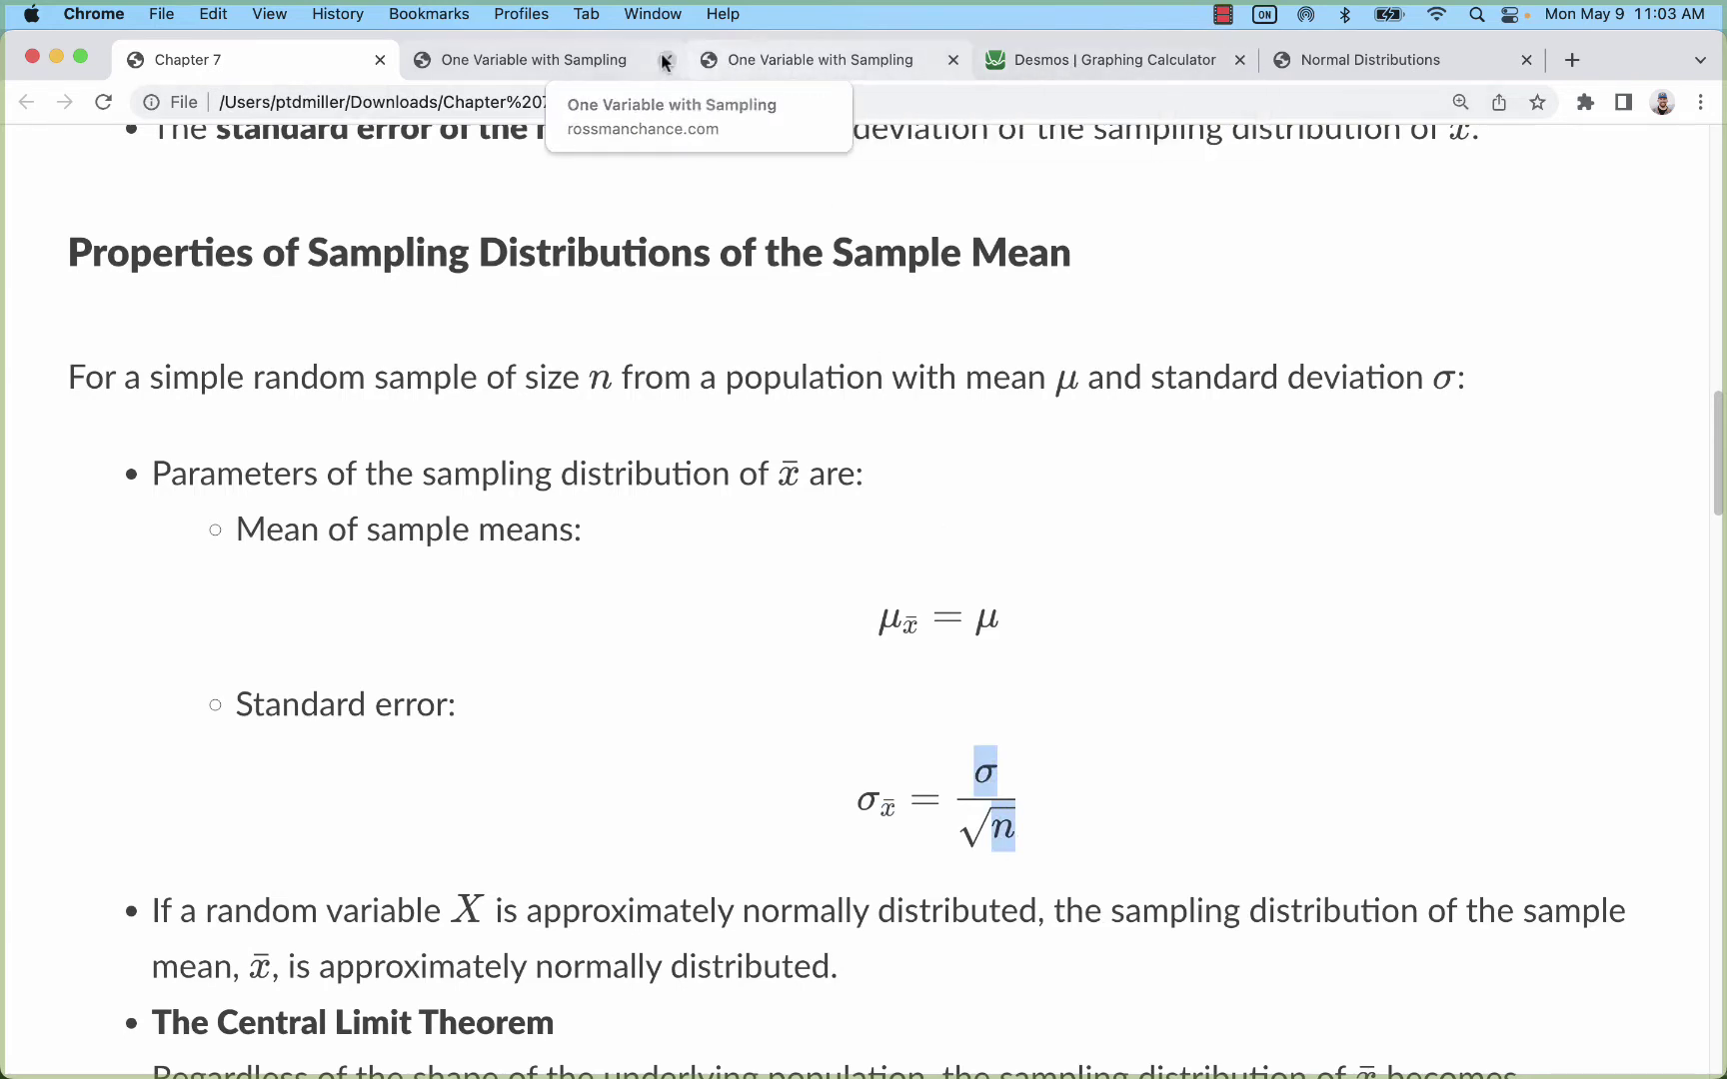
click(630, 60)
scroll(951, 558, up, 5)
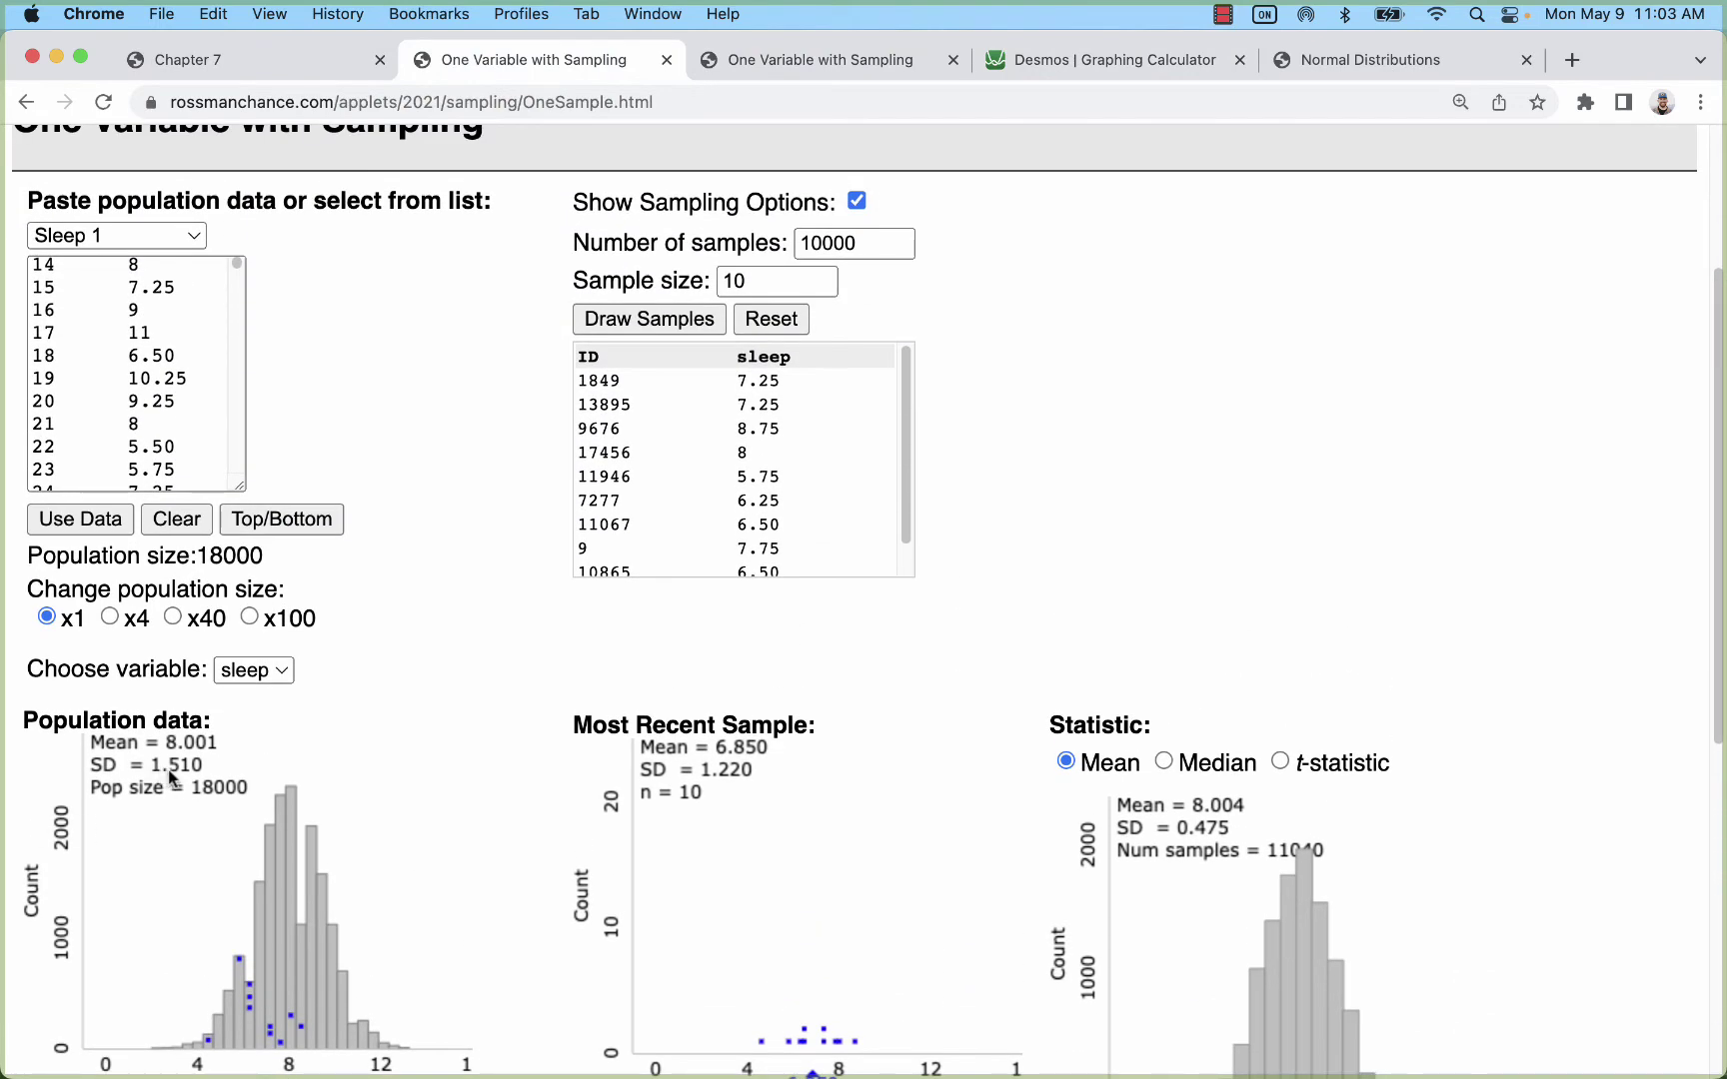
Open a blank Desmos graphing calculator and enter 1.51/sqrt10 in the first line
click(1099, 60)
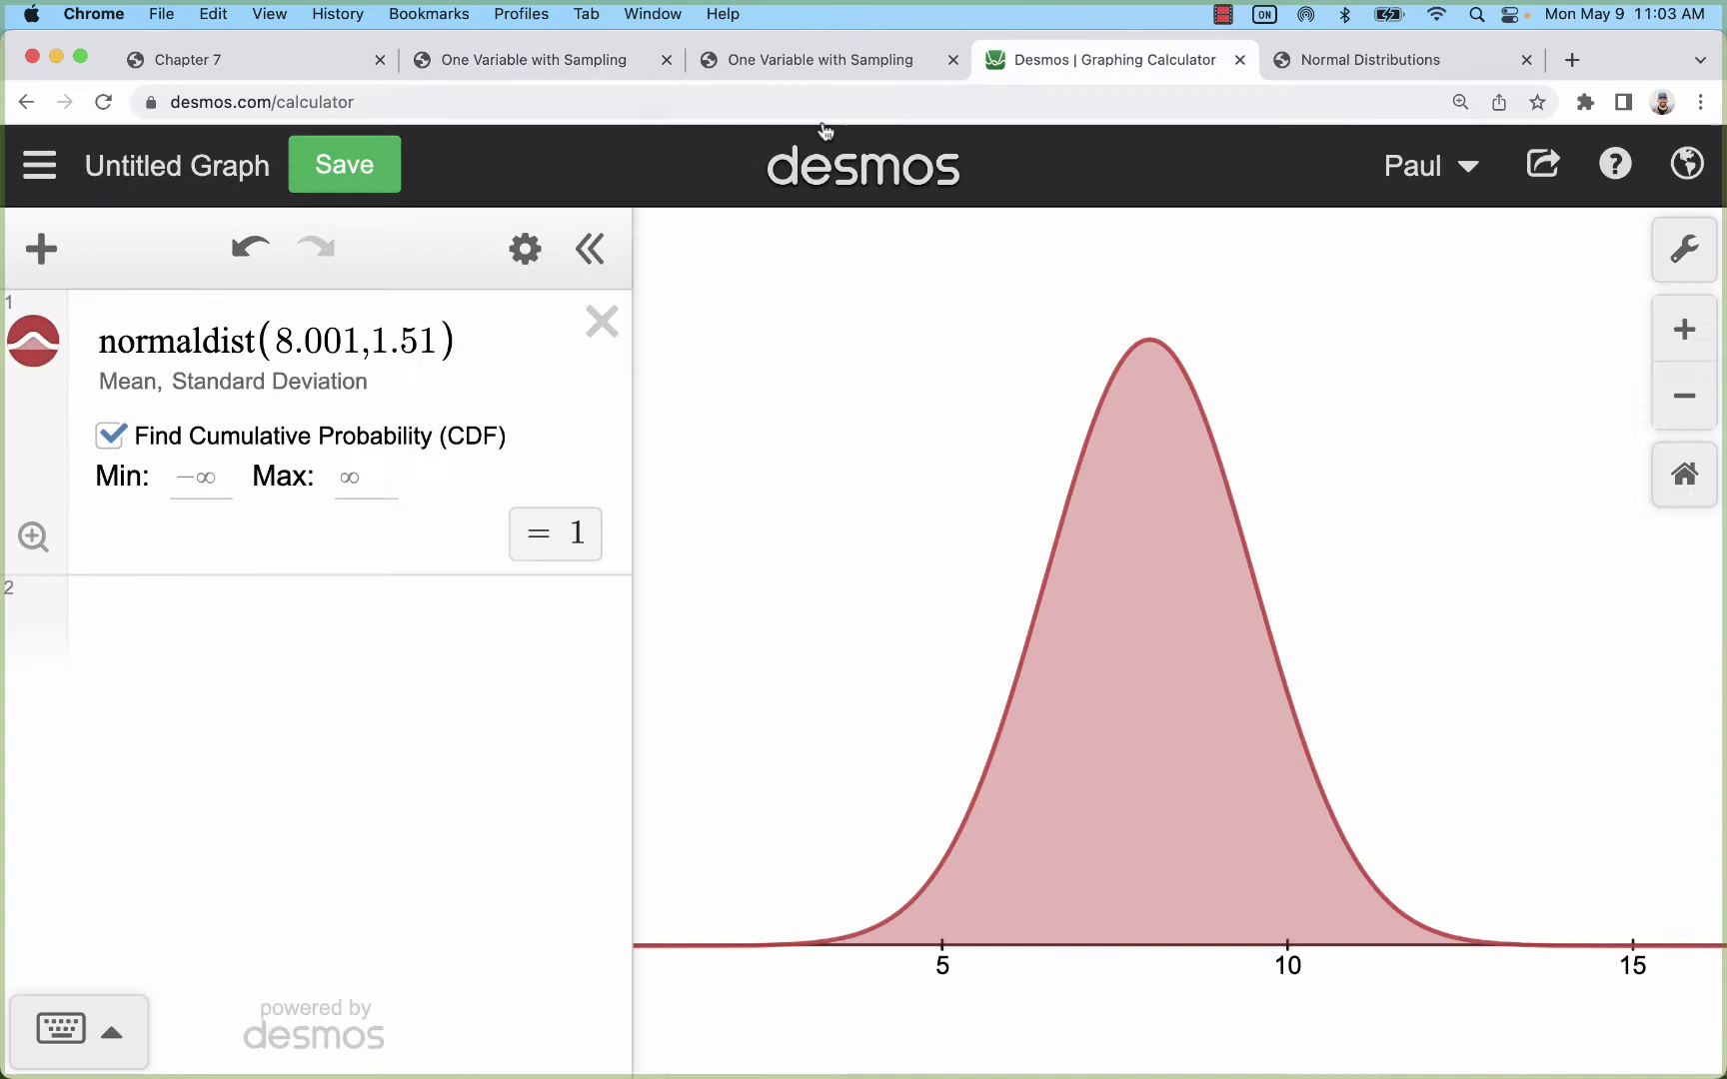
click(825, 177)
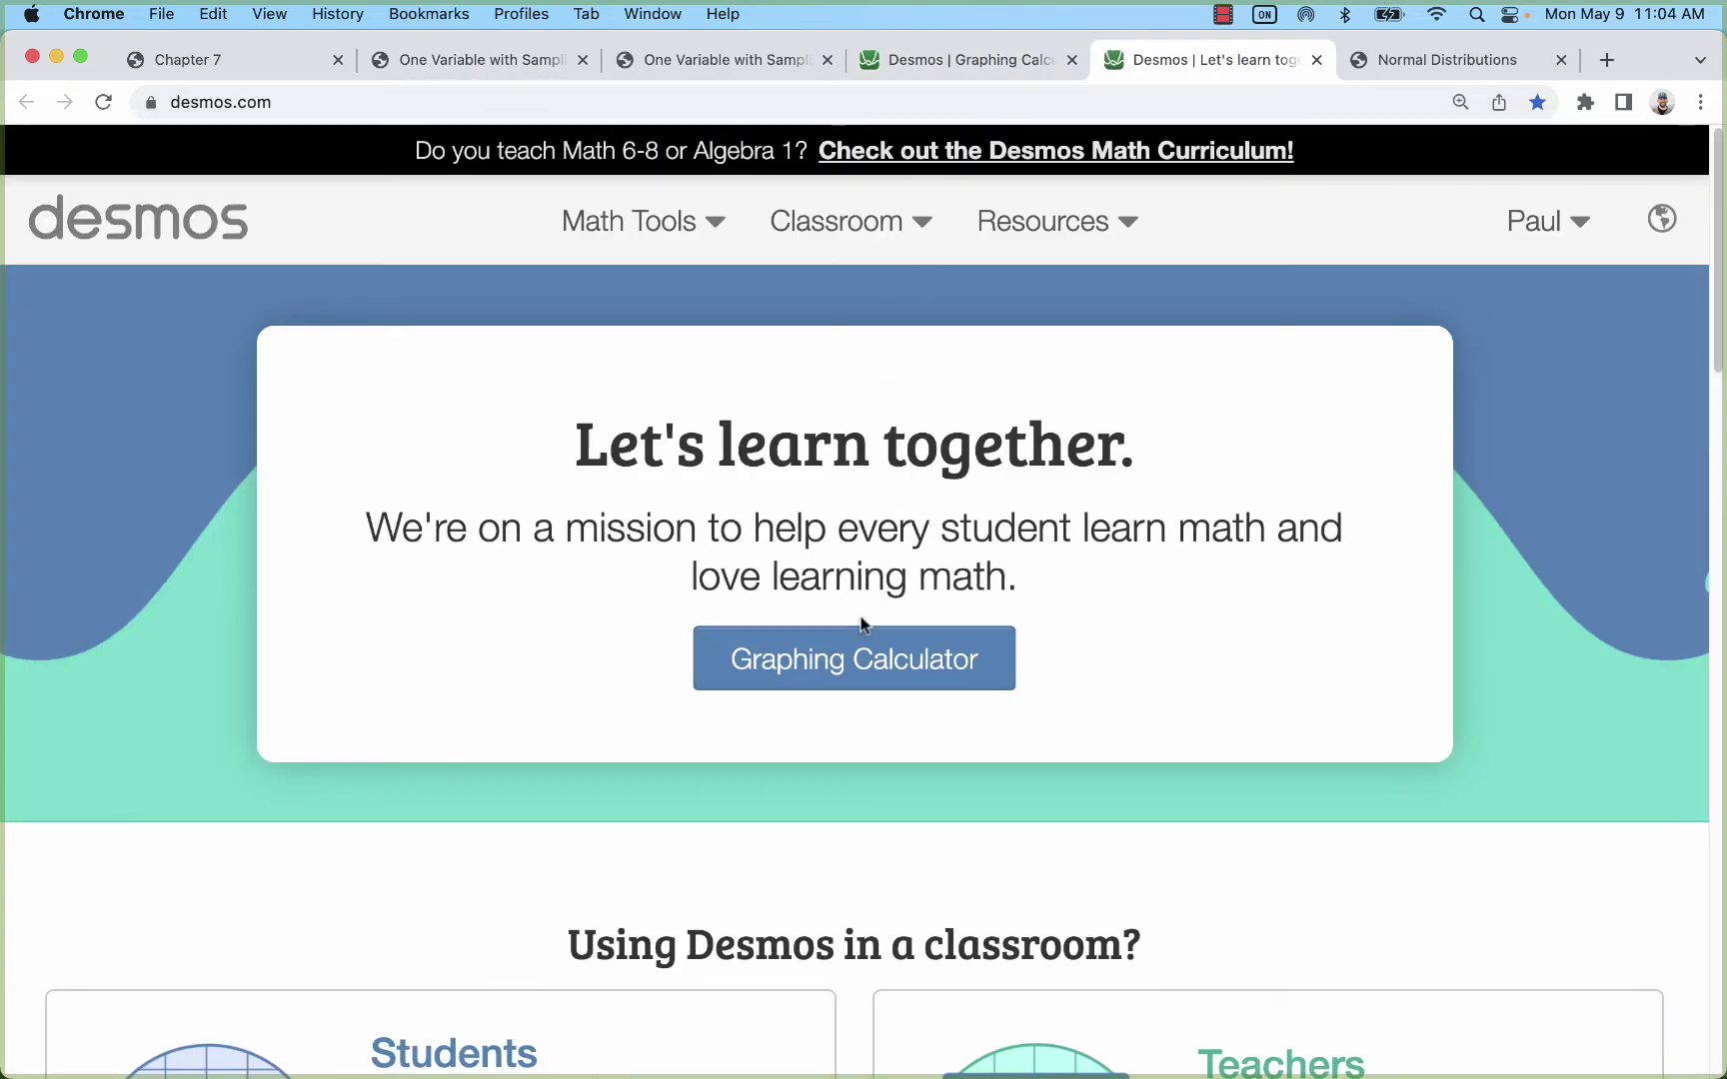
click(739, 662)
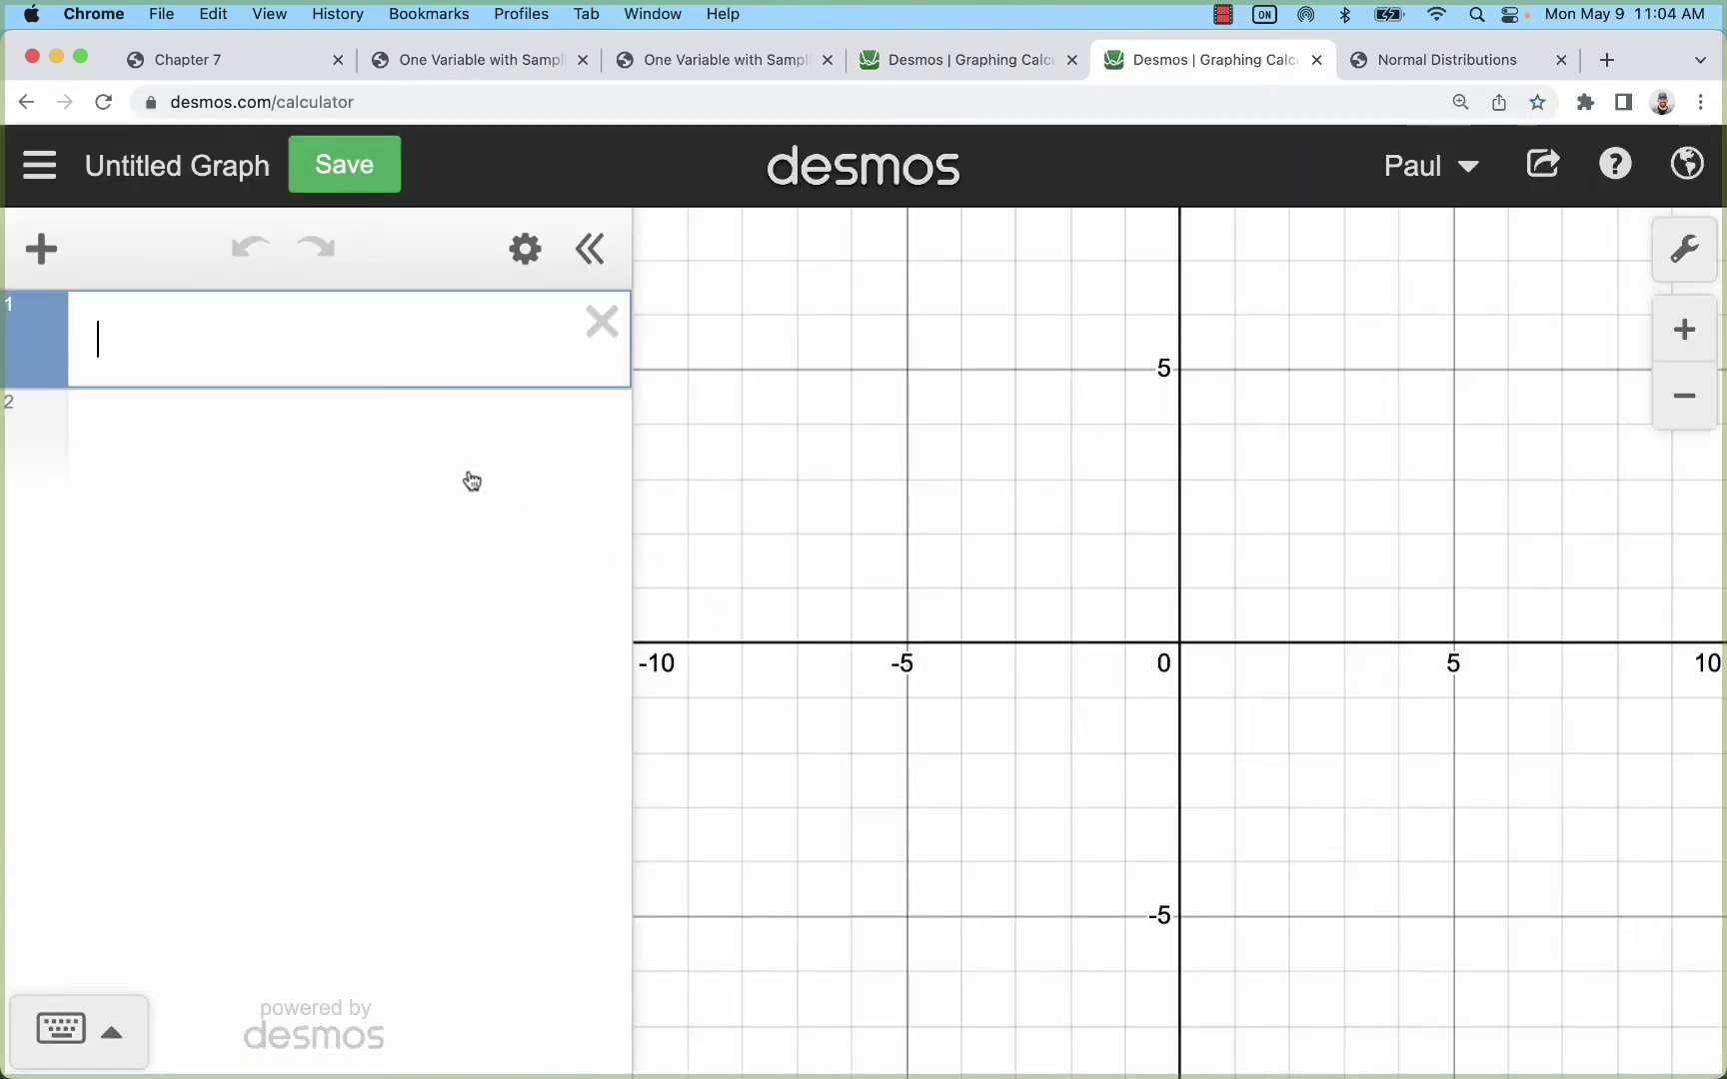
text(1.15)
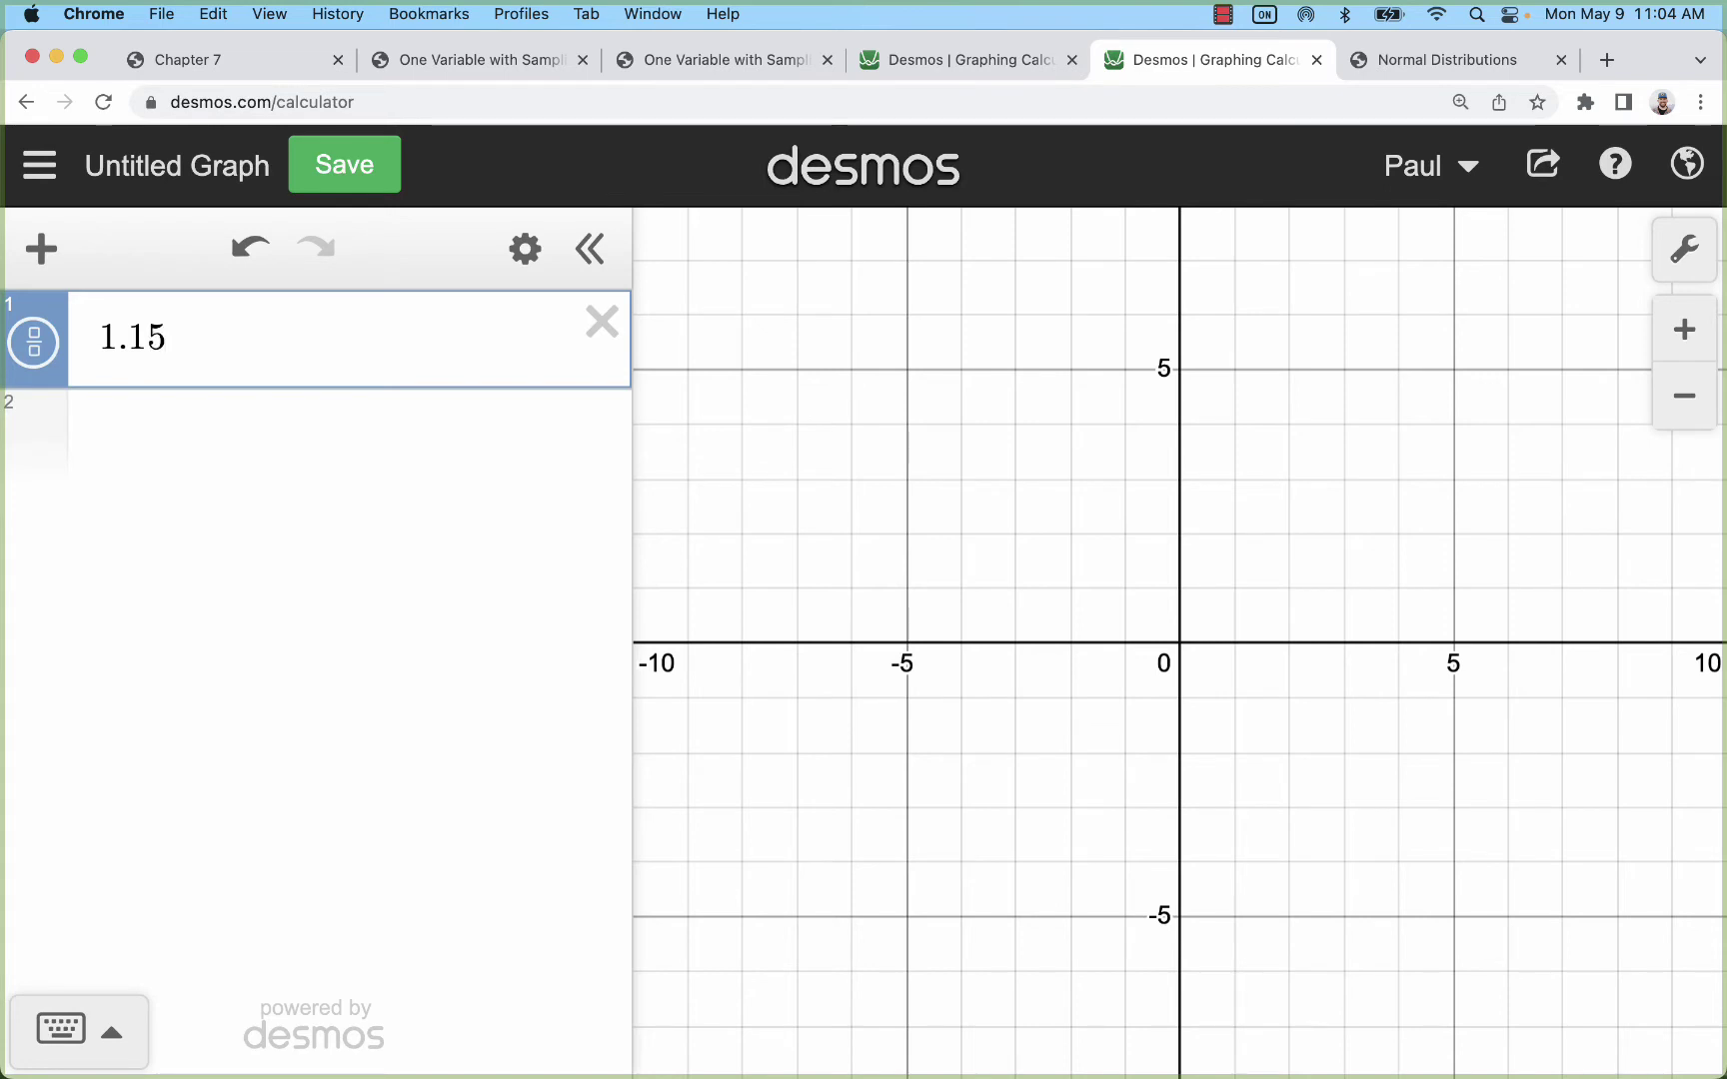
key(BackSpace)
key(BackSpace)
text(51)
text(/sqrt)
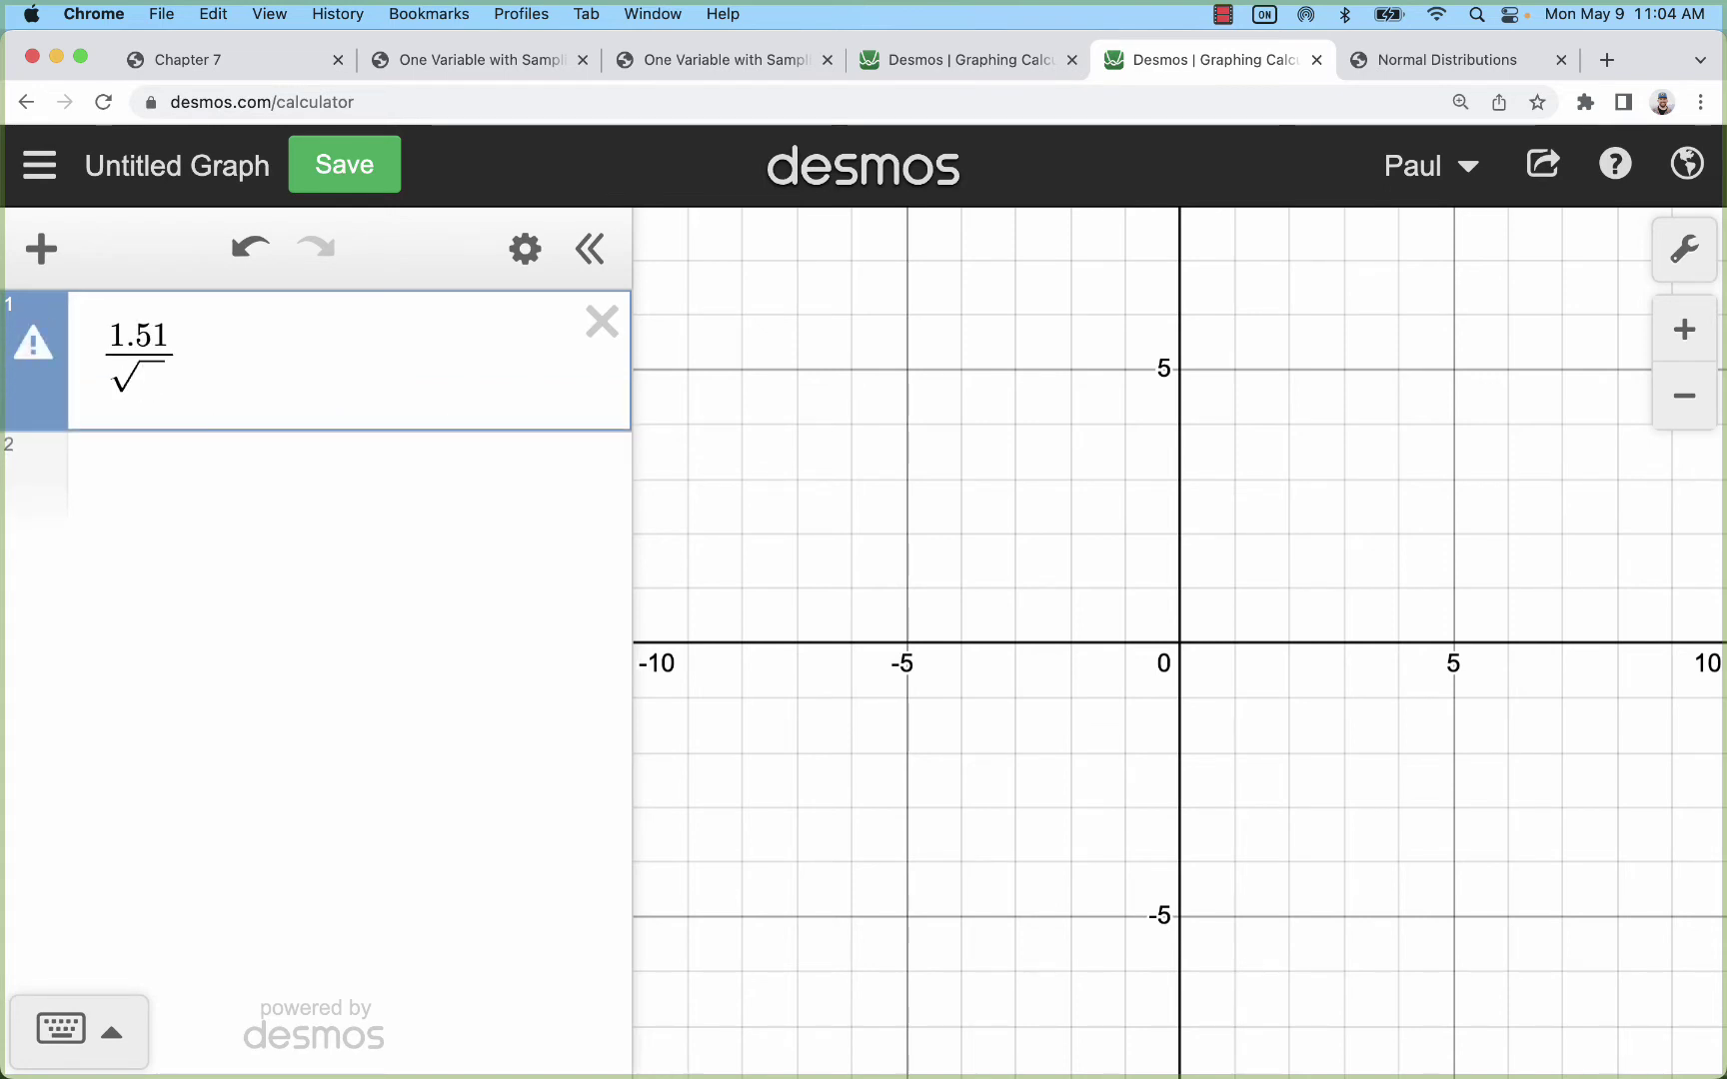
text(10)
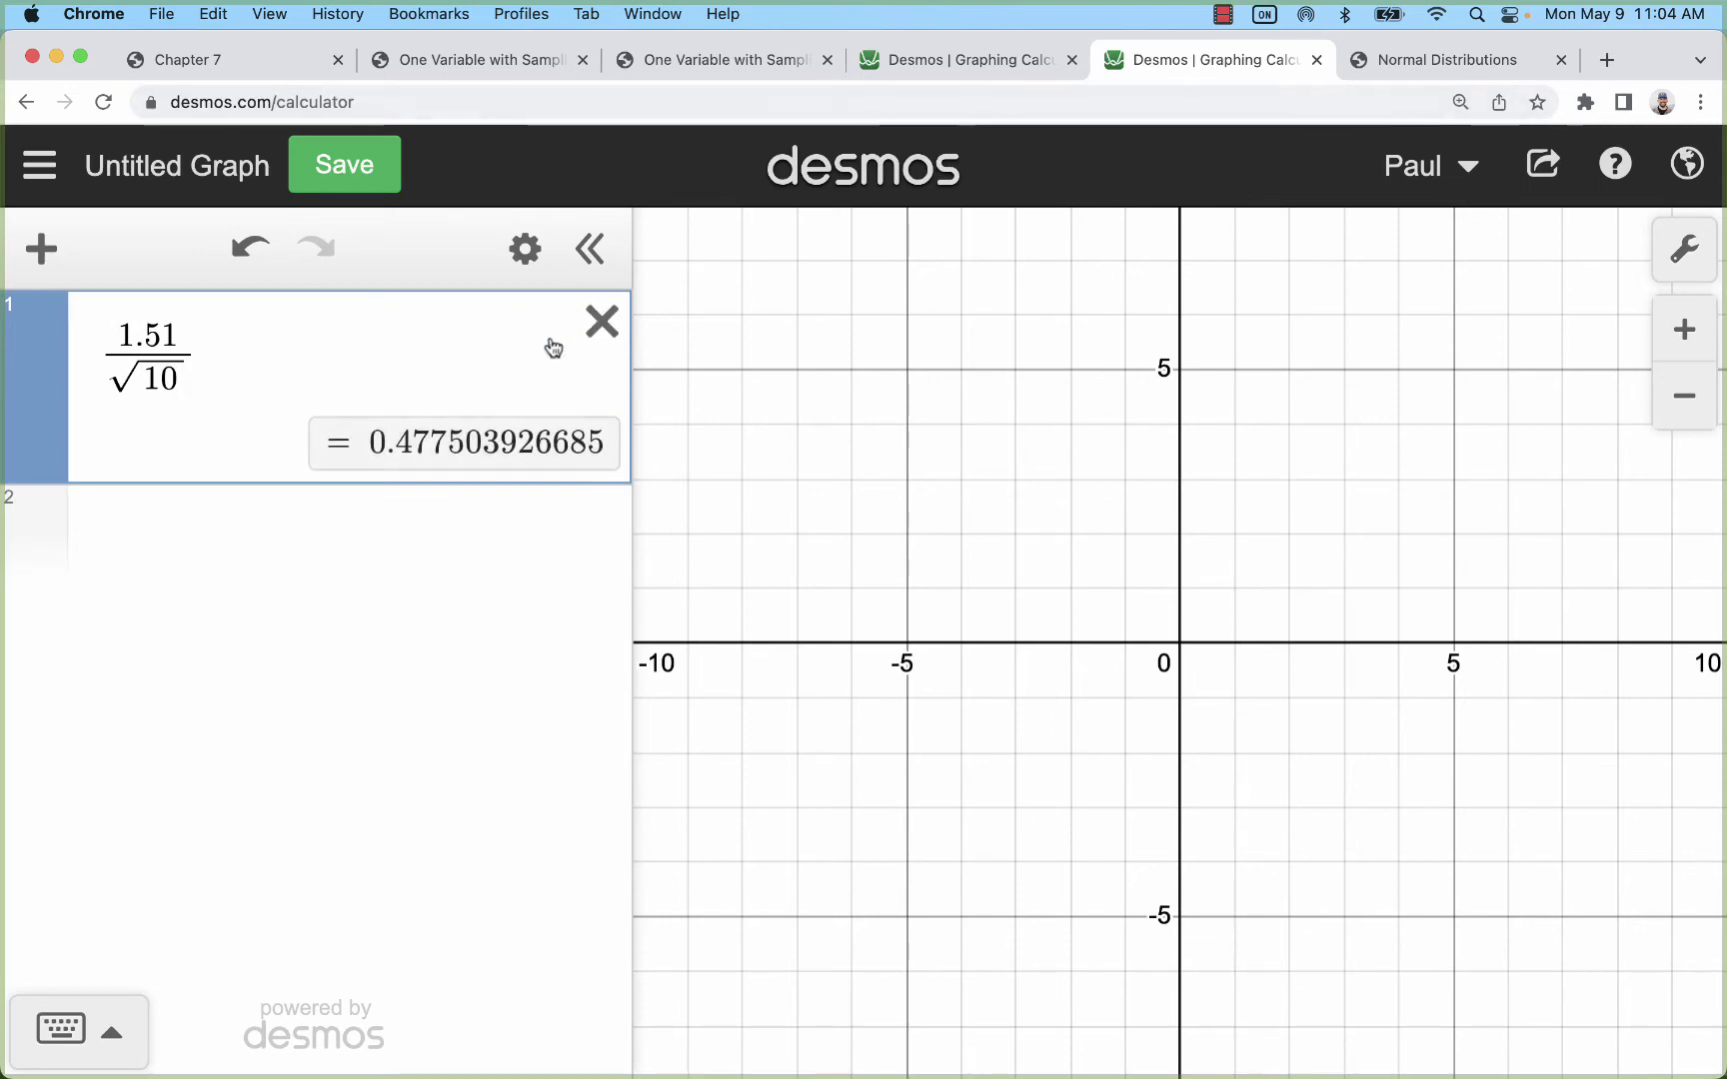
Draw five more batches of 10000 samples of size 10, reaching 51040 means with SD about 0.476
click(245, 62)
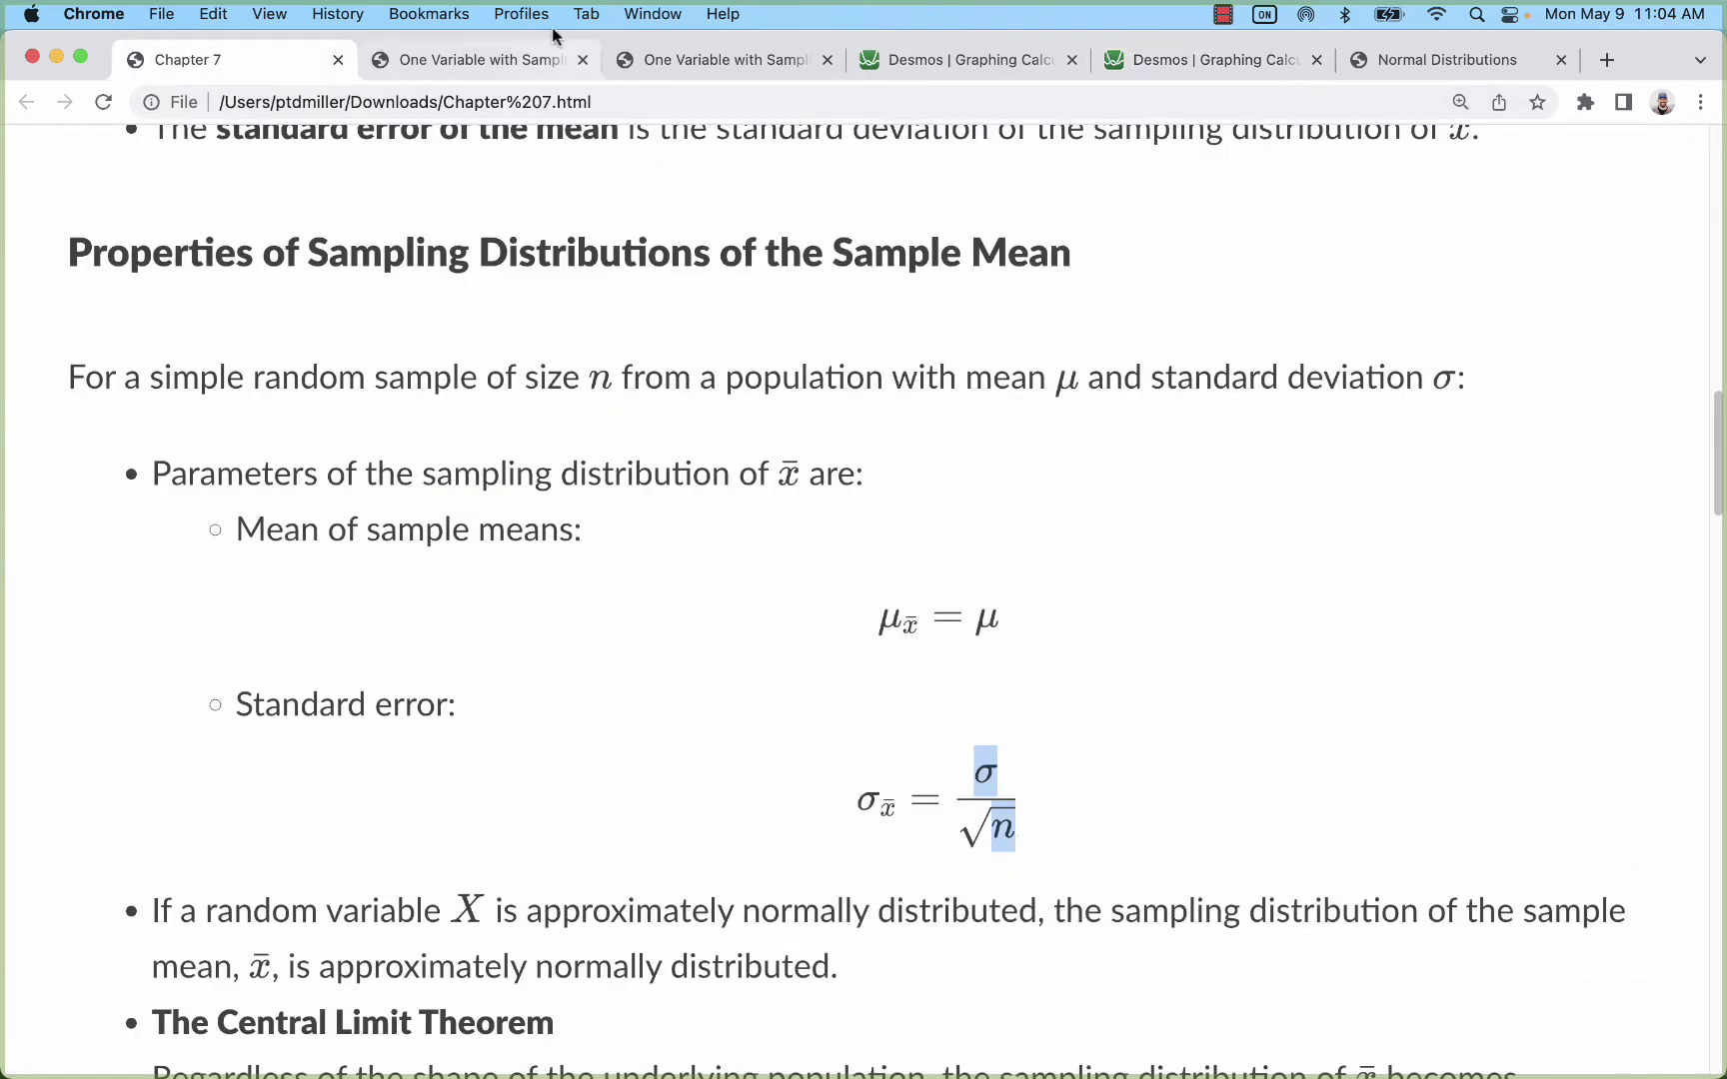
click(491, 58)
scroll(1330, 800, down, 3)
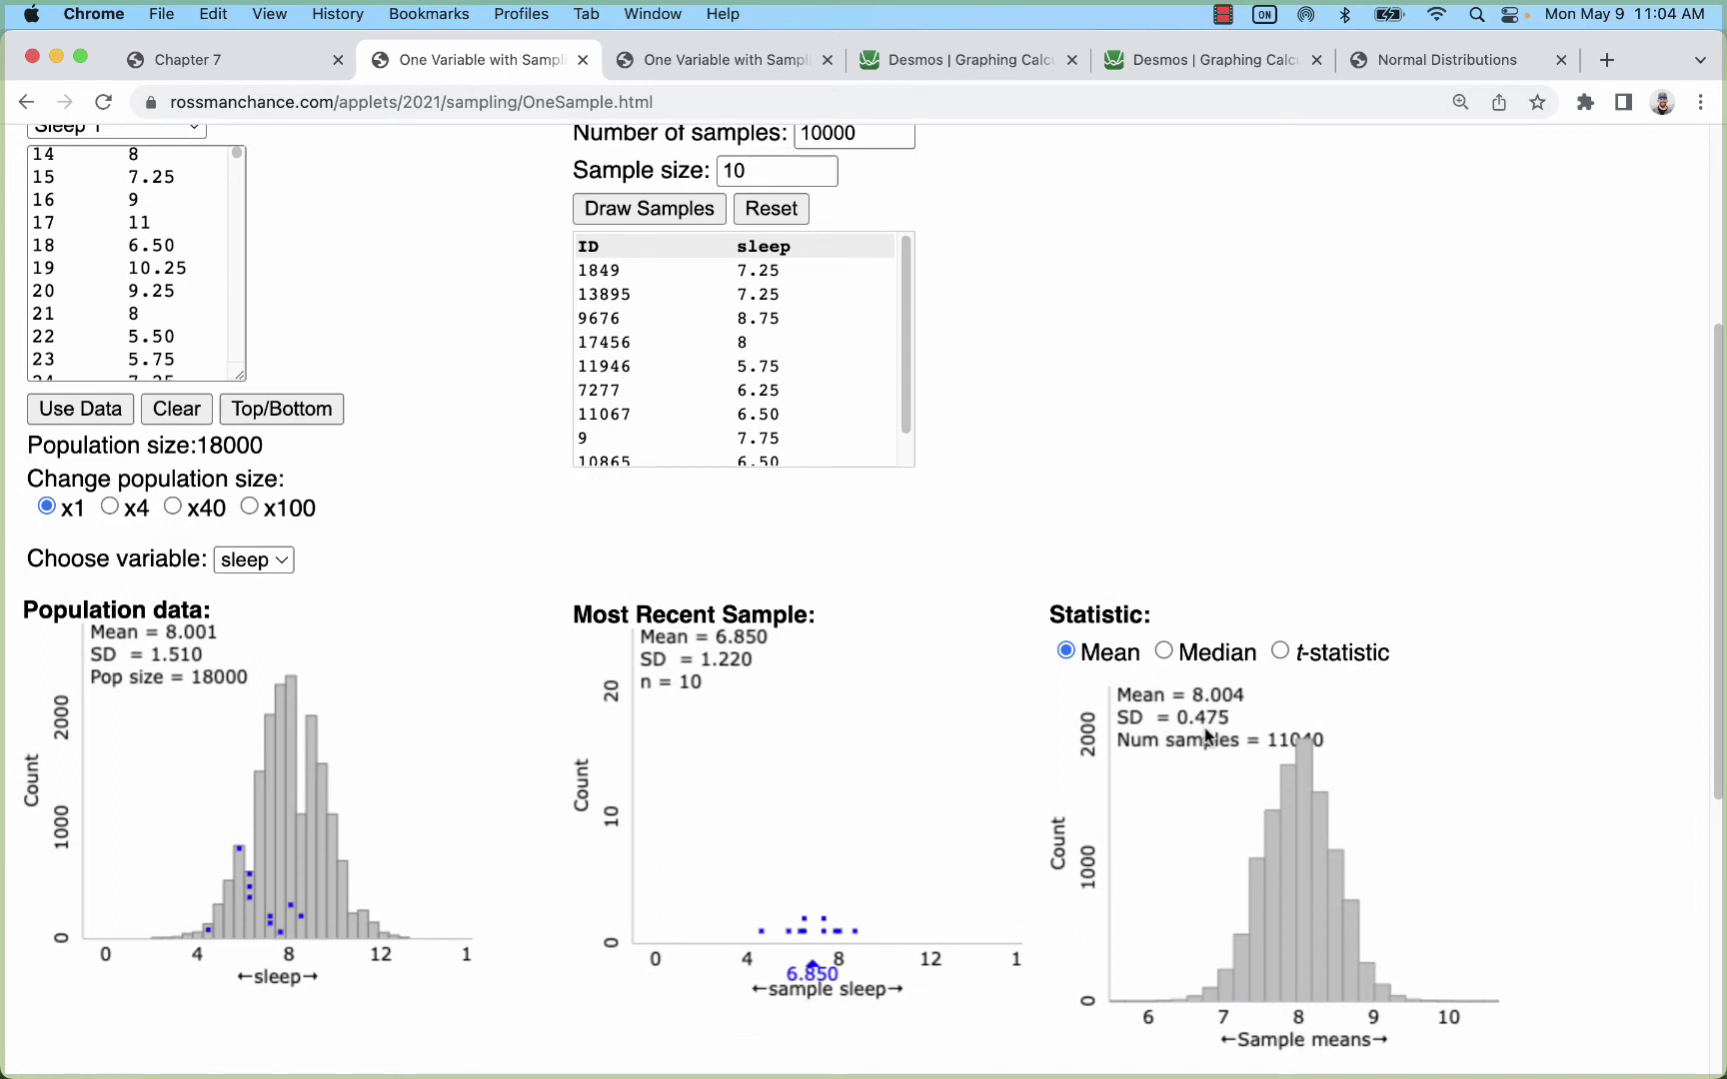
click(634, 208)
click(631, 208)
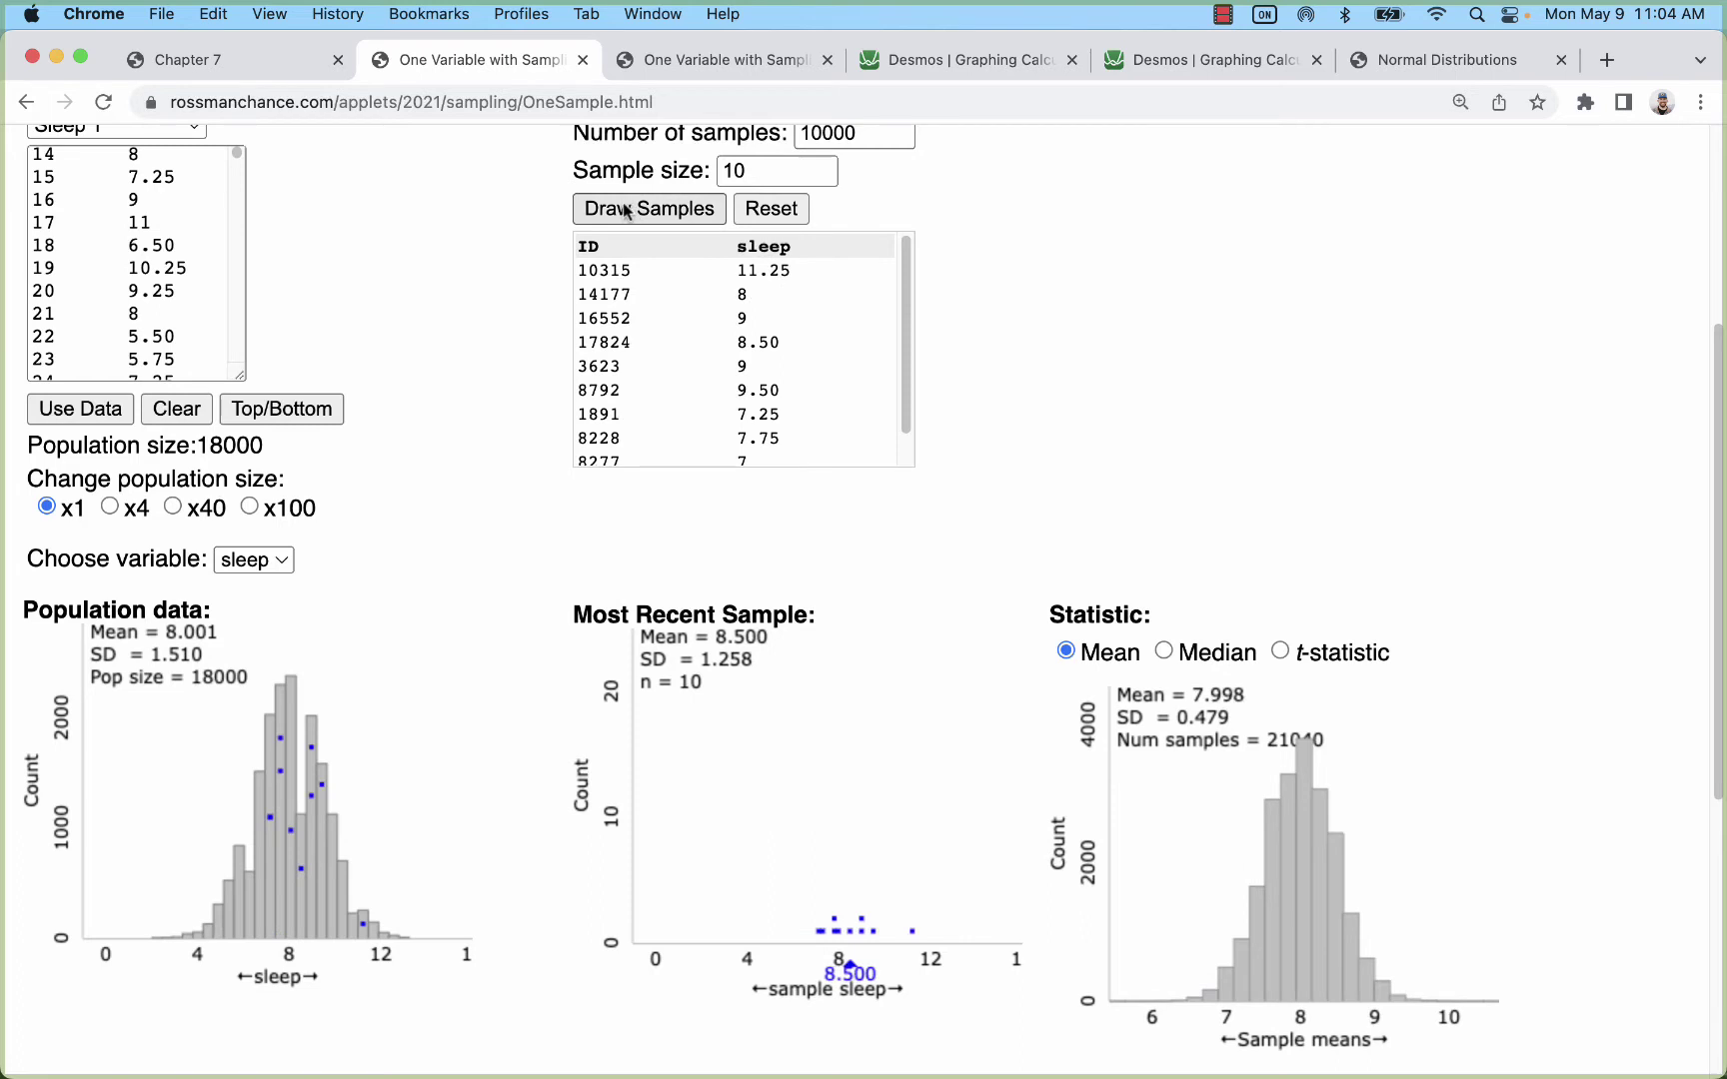
click(624, 208)
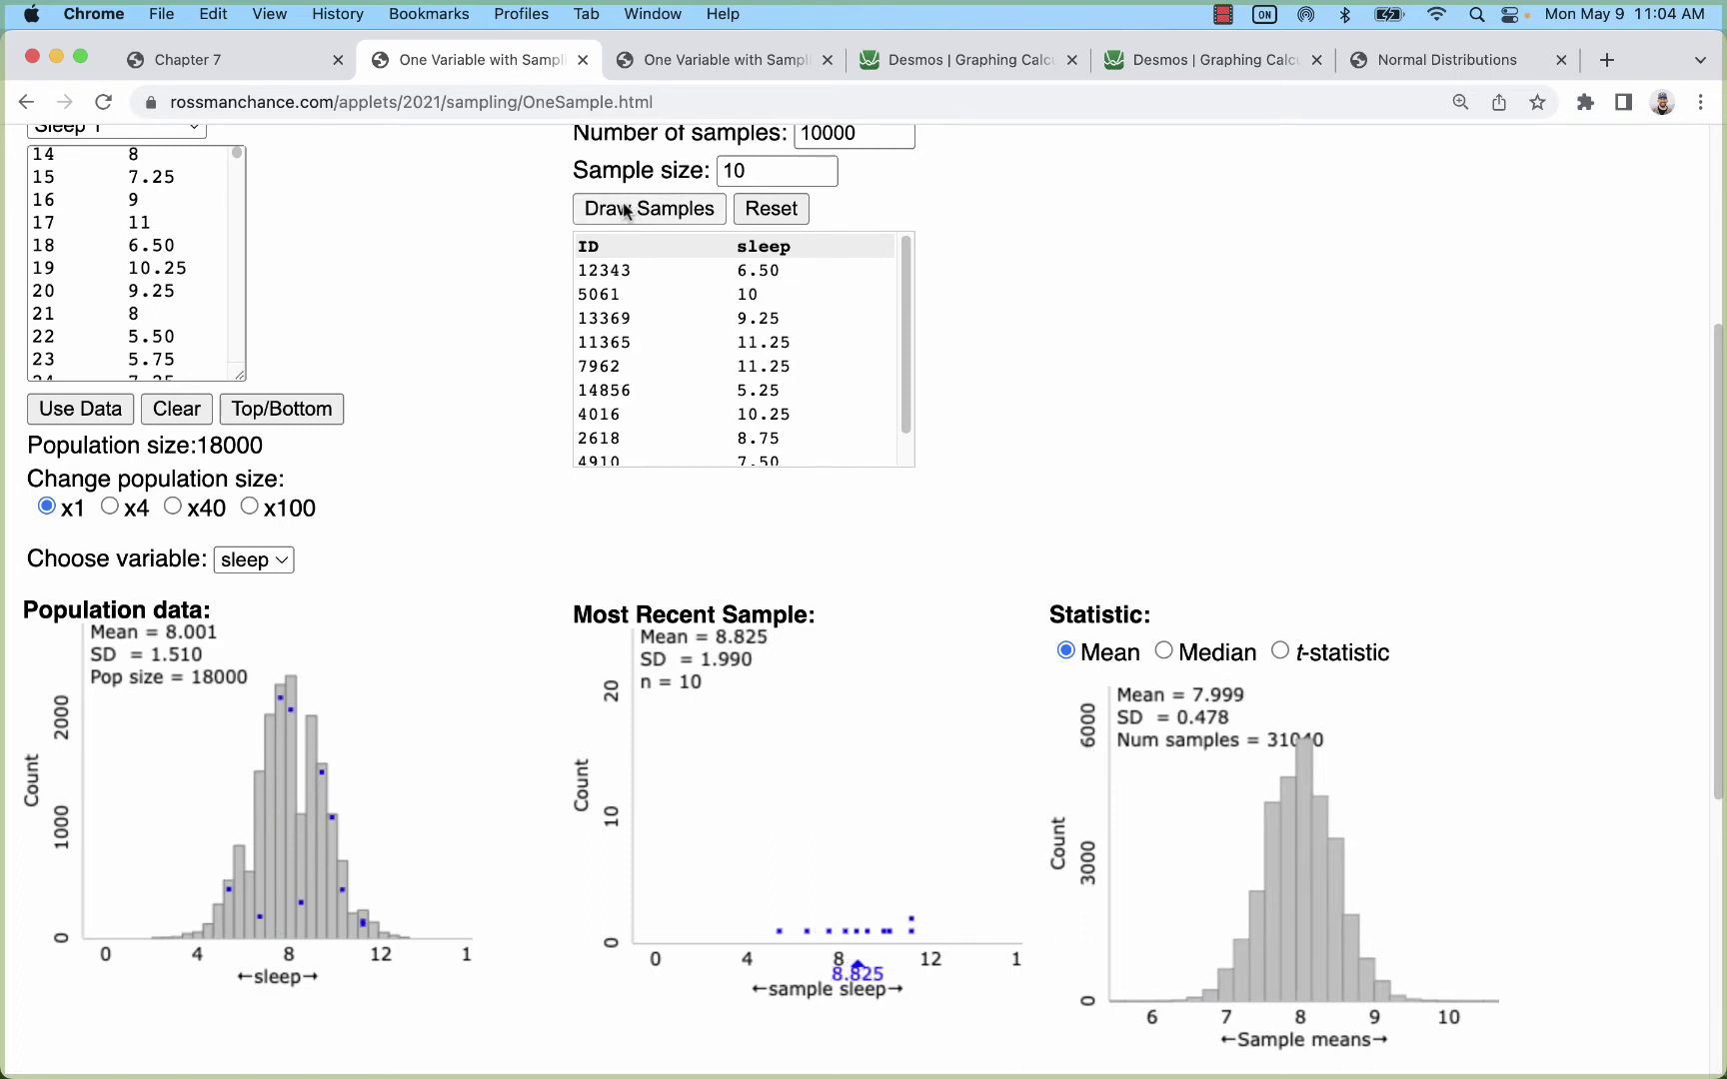
click(624, 208)
click(624, 210)
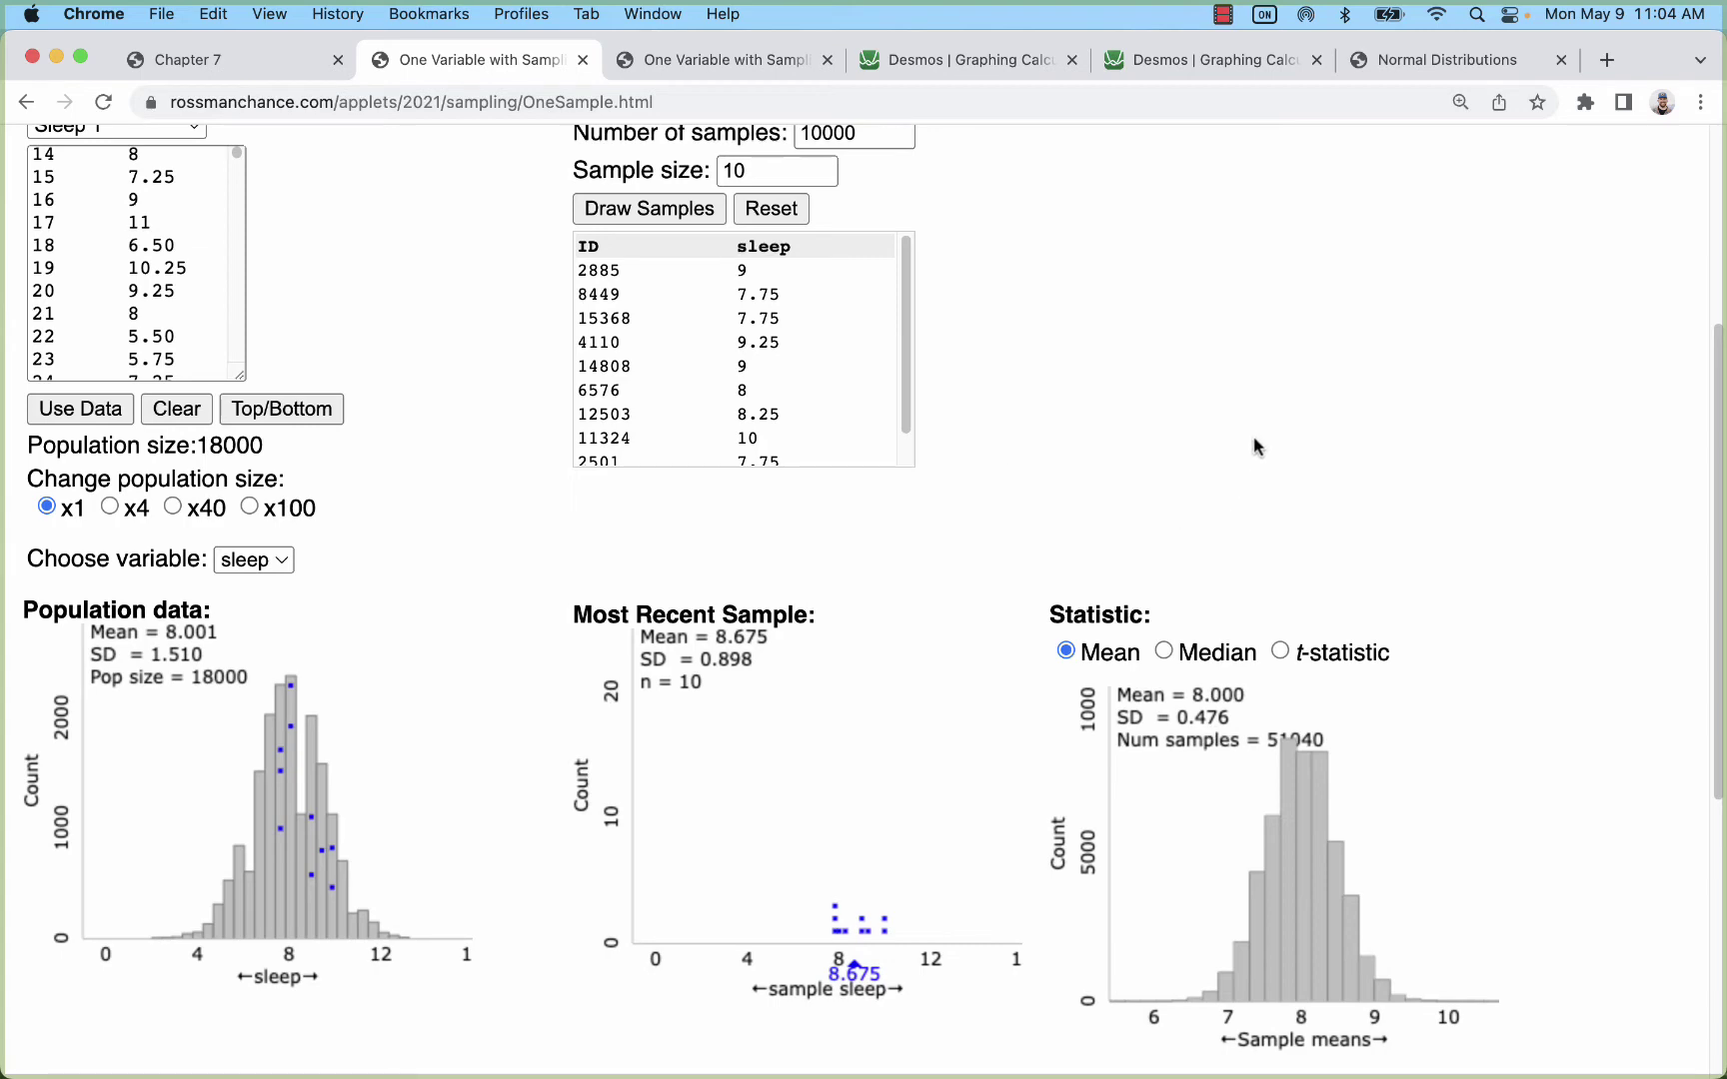
Review the histogram, then go to the Chapter 7 notes and clear the standard error highlight
scroll(1256, 421, up, 5)
scroll(1256, 425, down, 6)
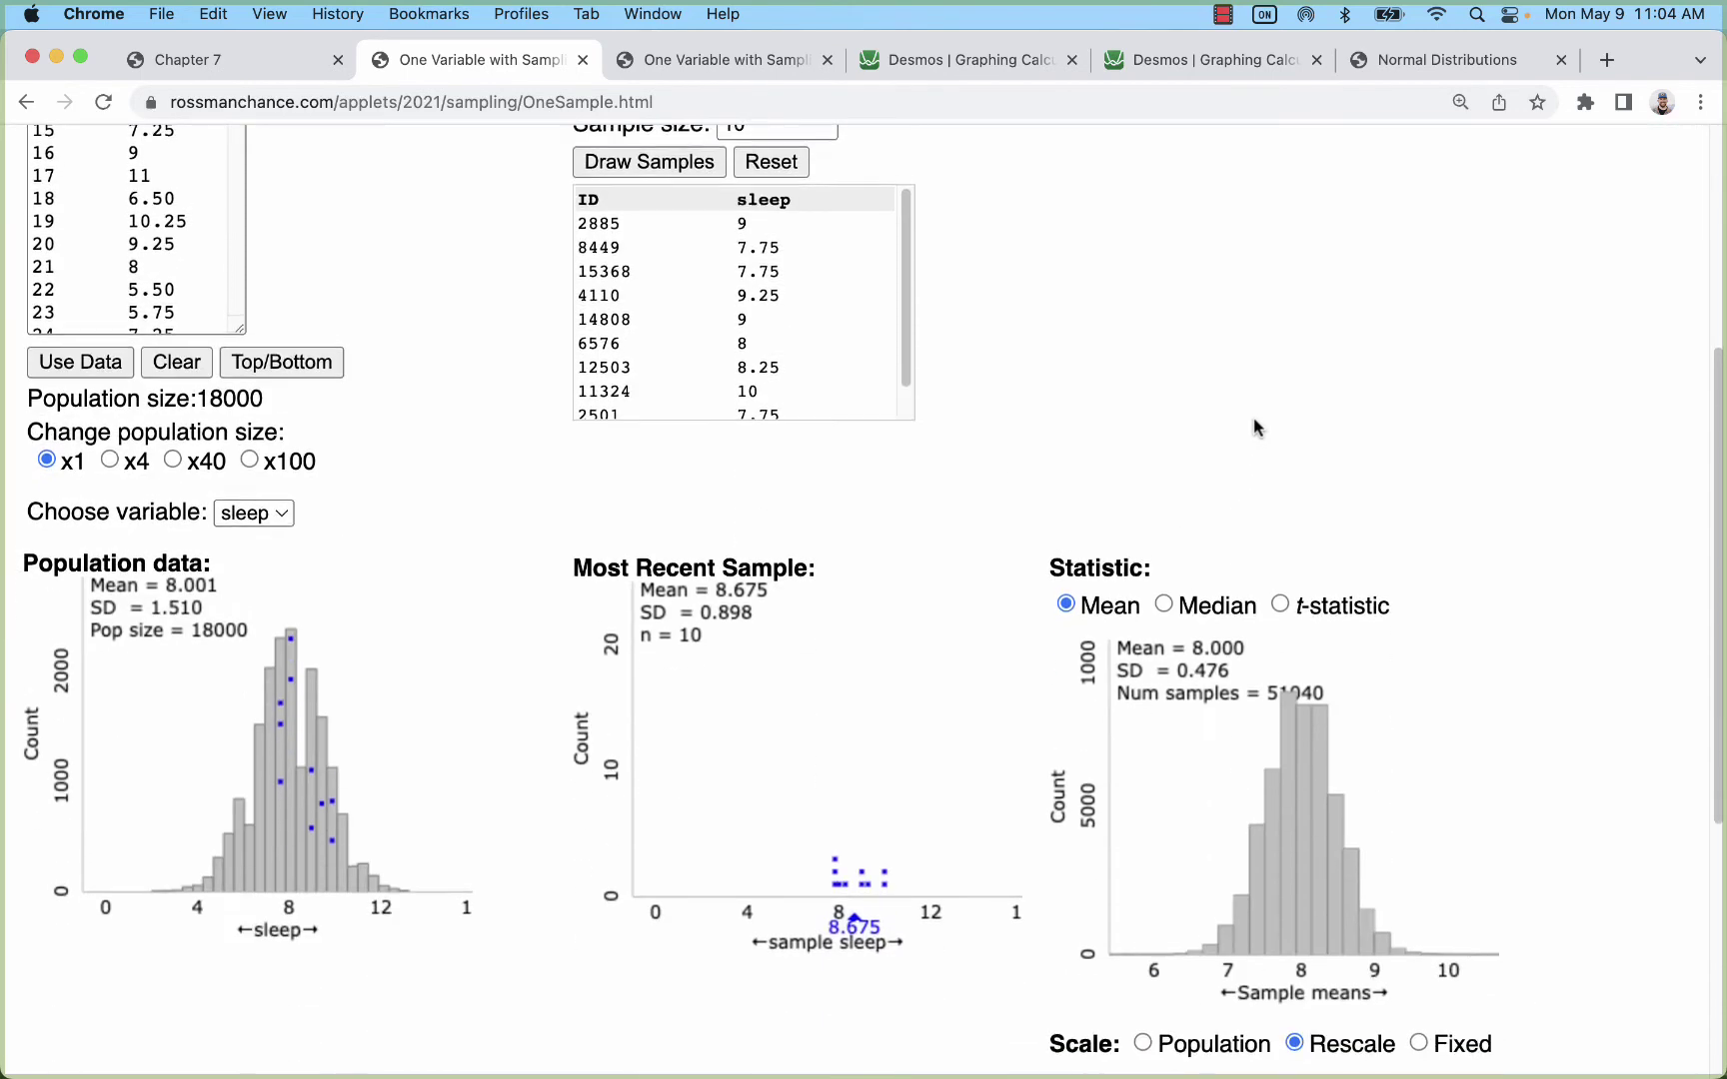
scroll(1255, 427, up, 3)
scroll(1255, 428, down, 2)
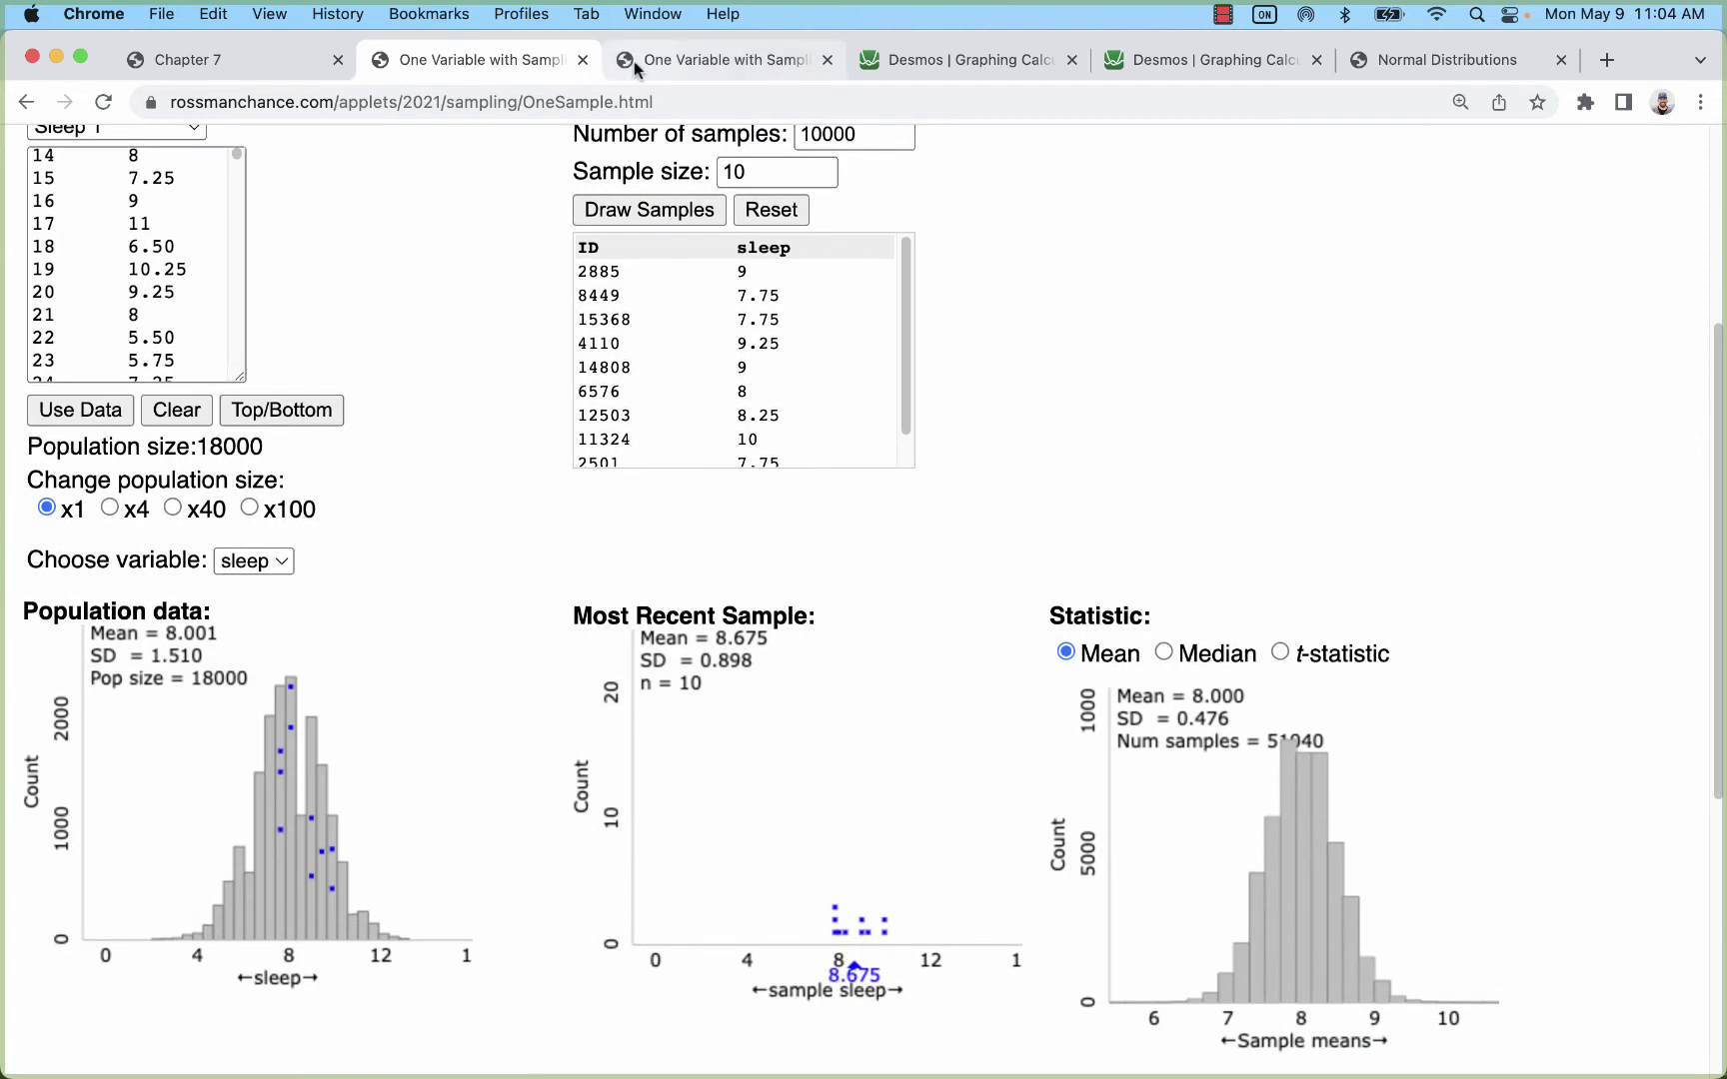
click(236, 66)
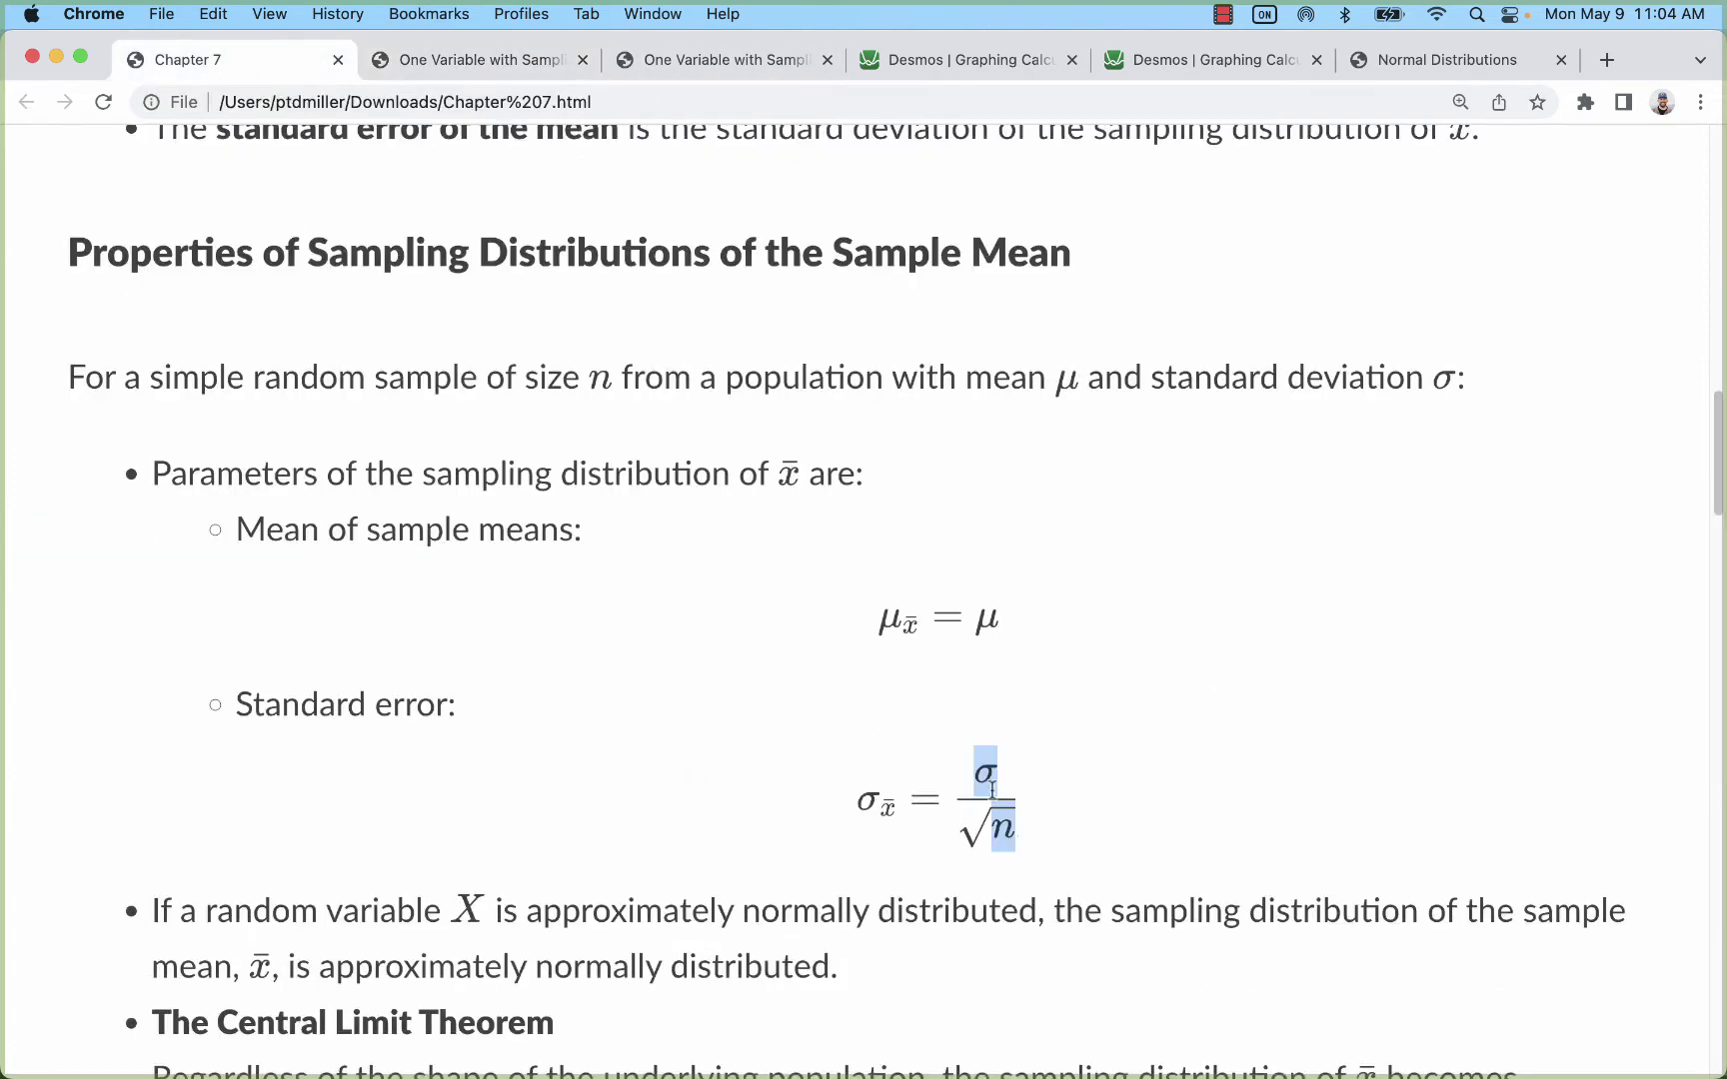
click(1025, 815)
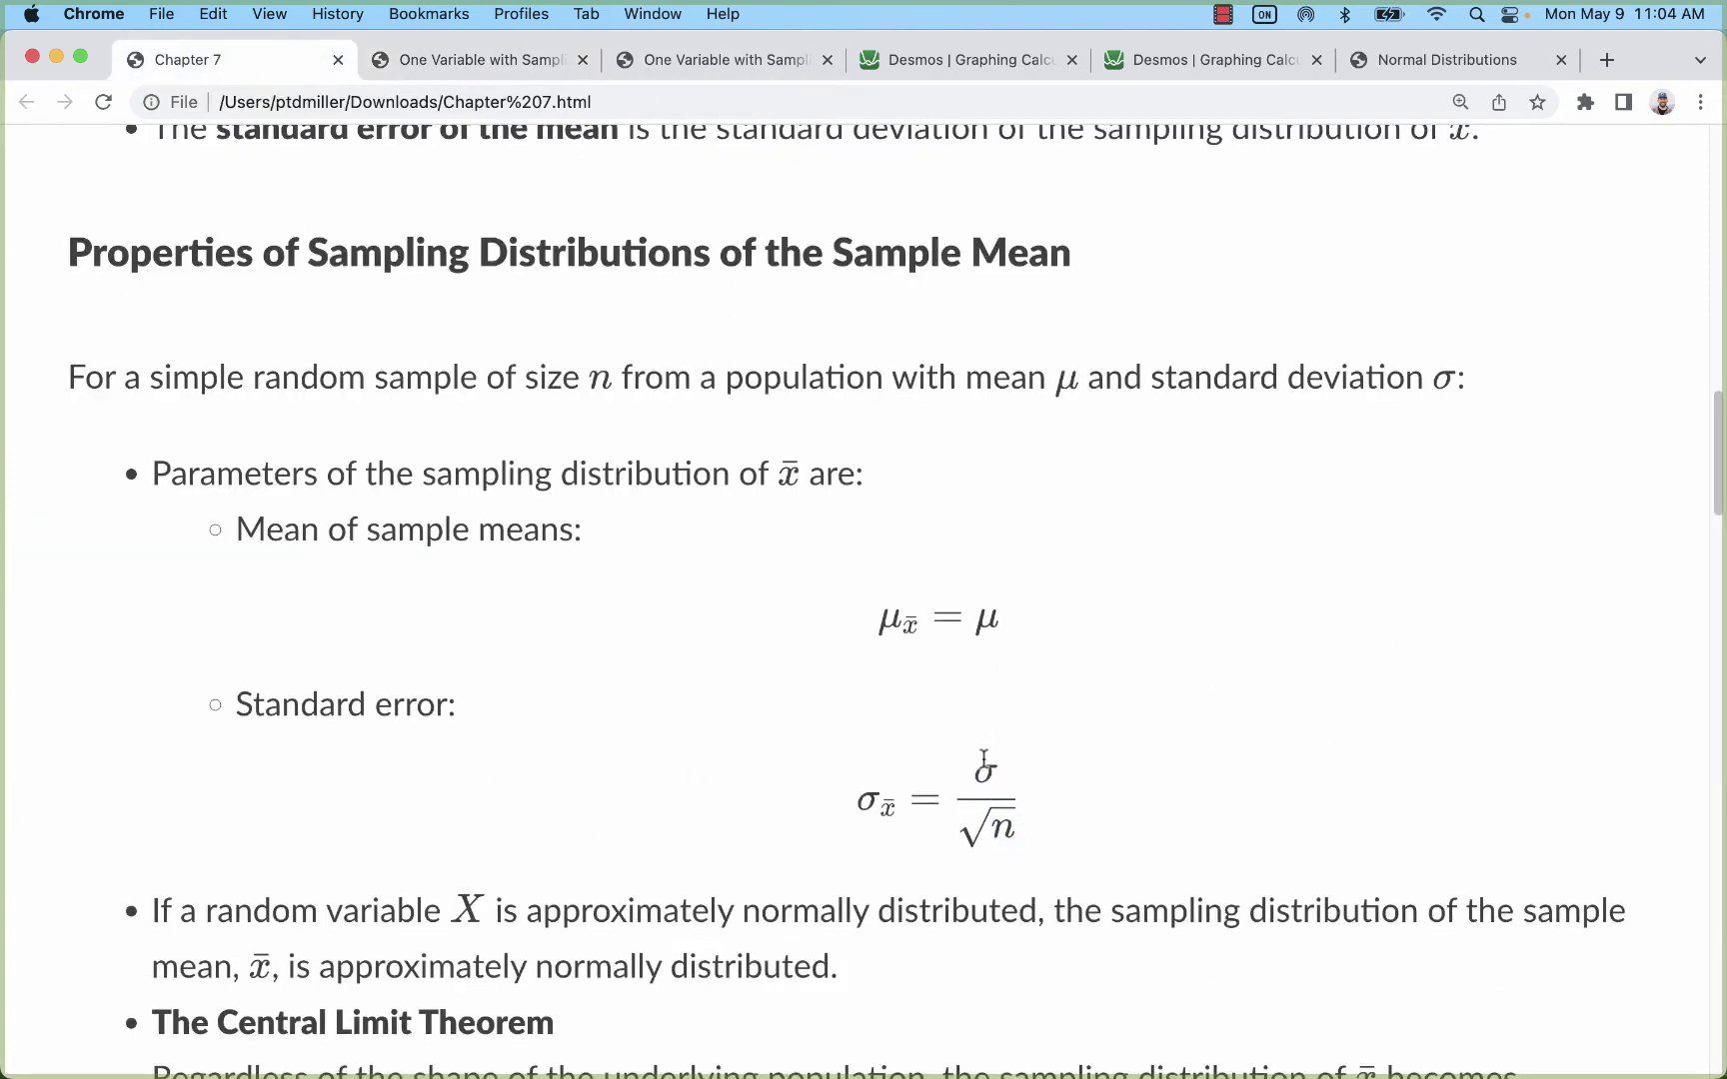
Load the Pennies dataset as the applet's population
click(465, 62)
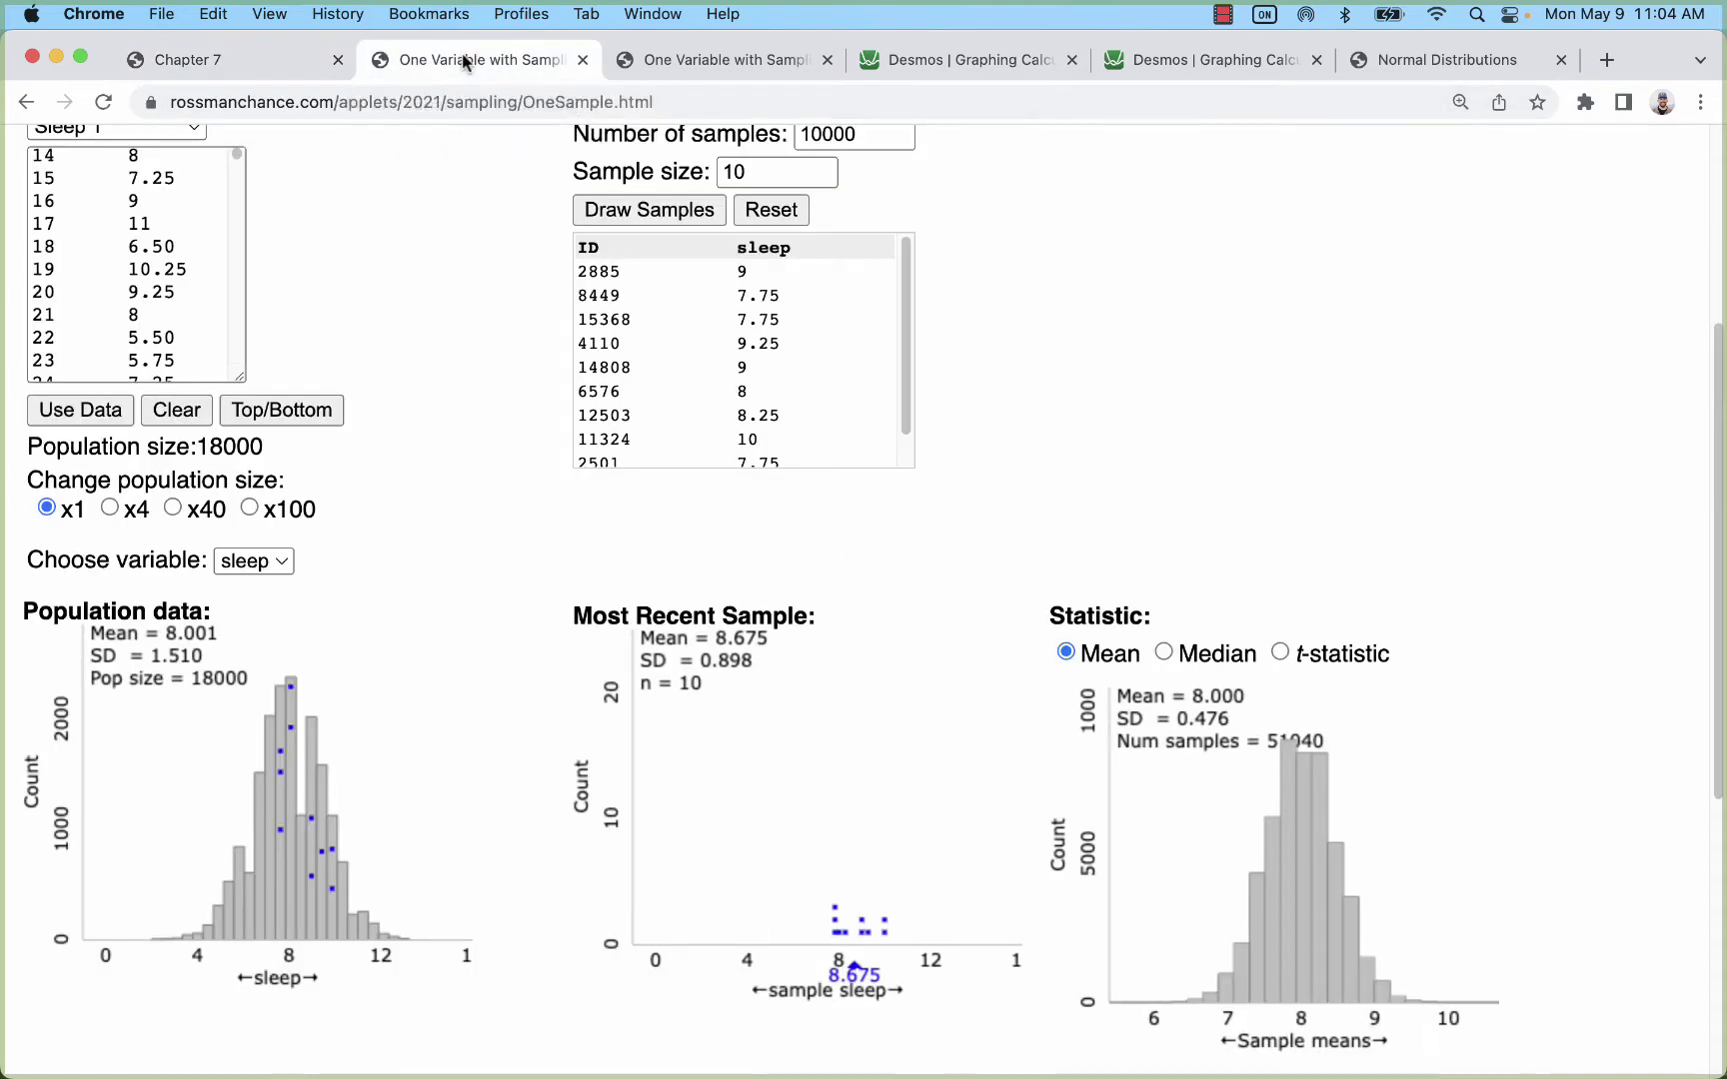
scroll(729, 390, up, 5)
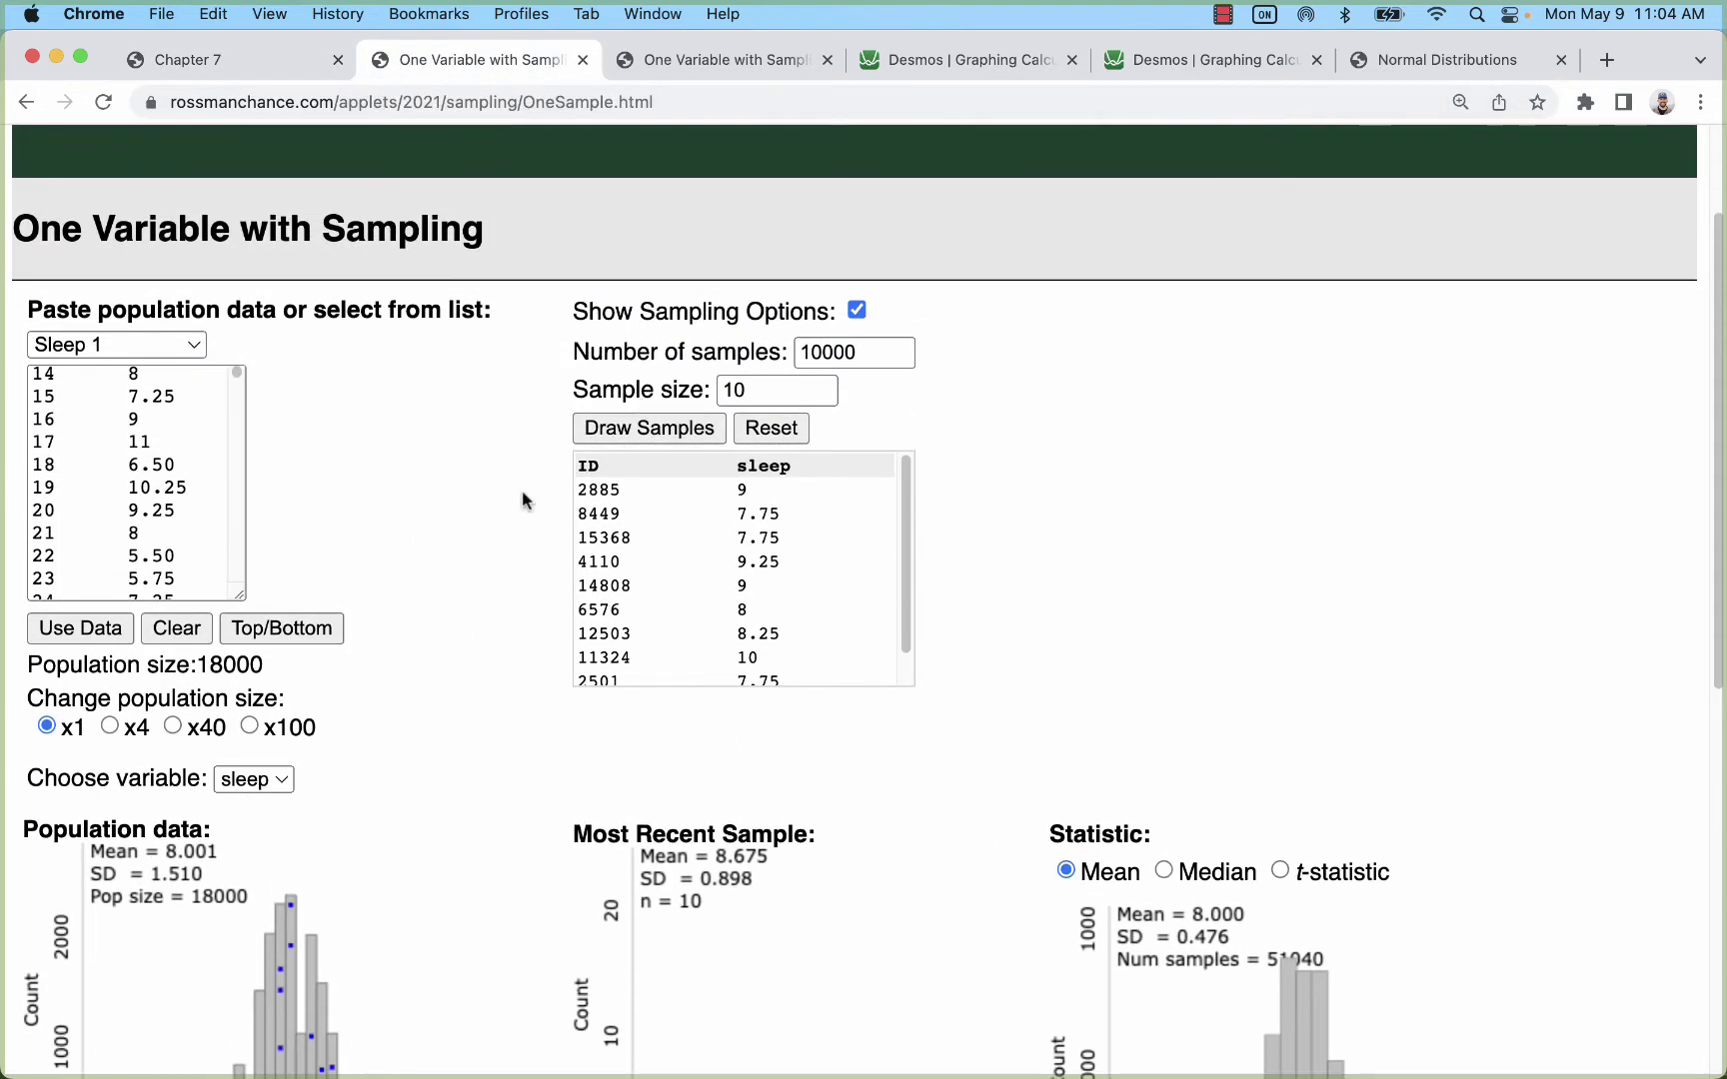
click(144, 344)
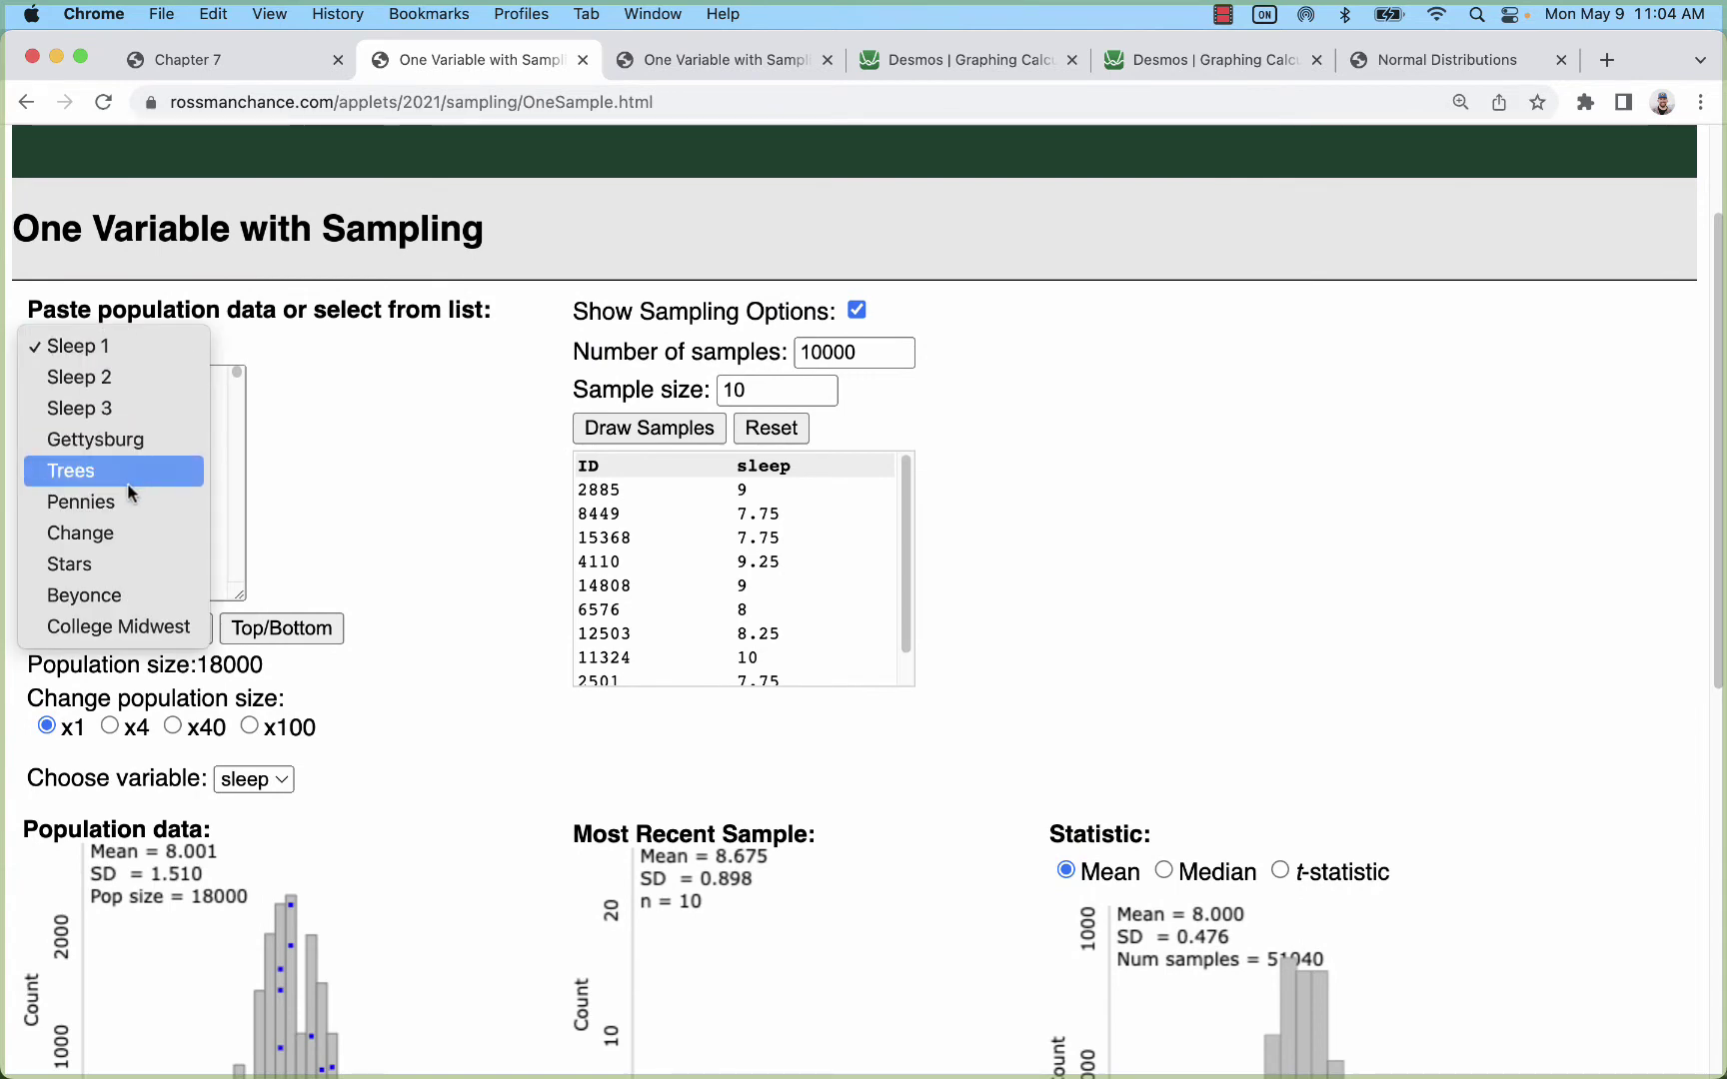
click(80, 501)
click(88, 628)
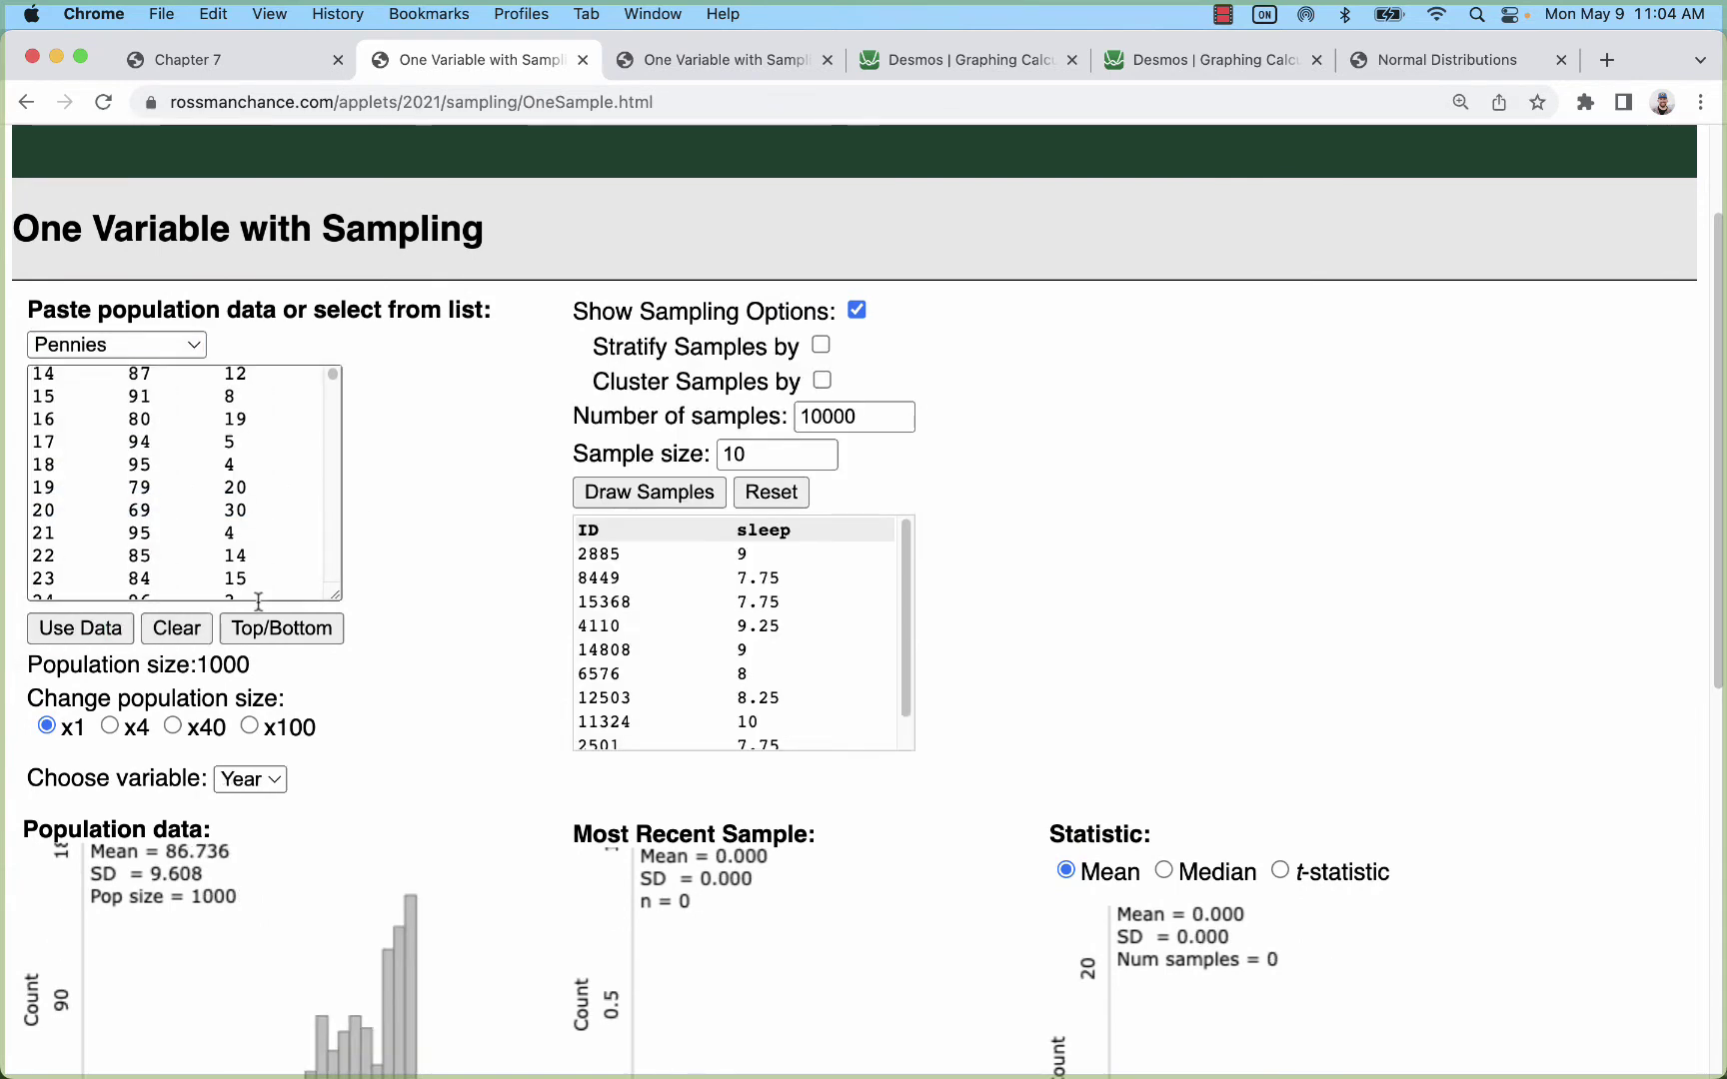
scroll(570, 529, down, 5)
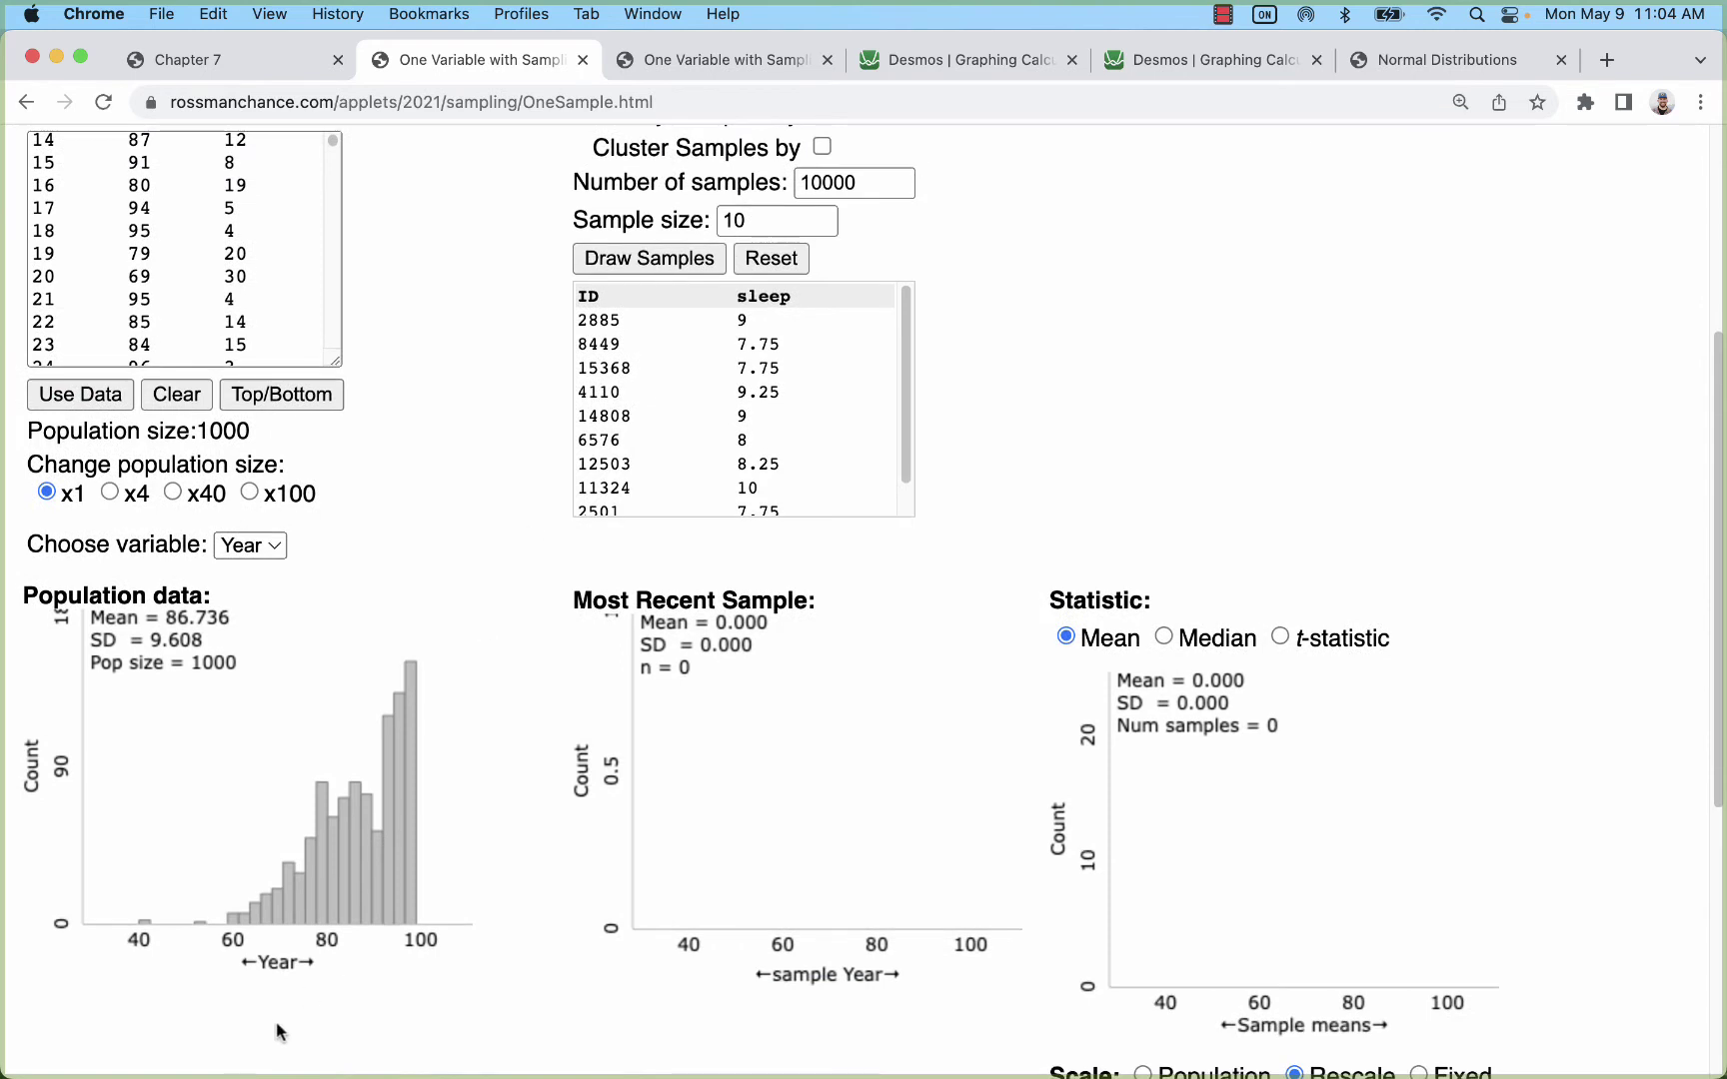
scroll(273, 872, up, 3)
Load the Change dataset instead: 1000 roughly uniform values, mean 0.498, SD 0.289
click(130, 265)
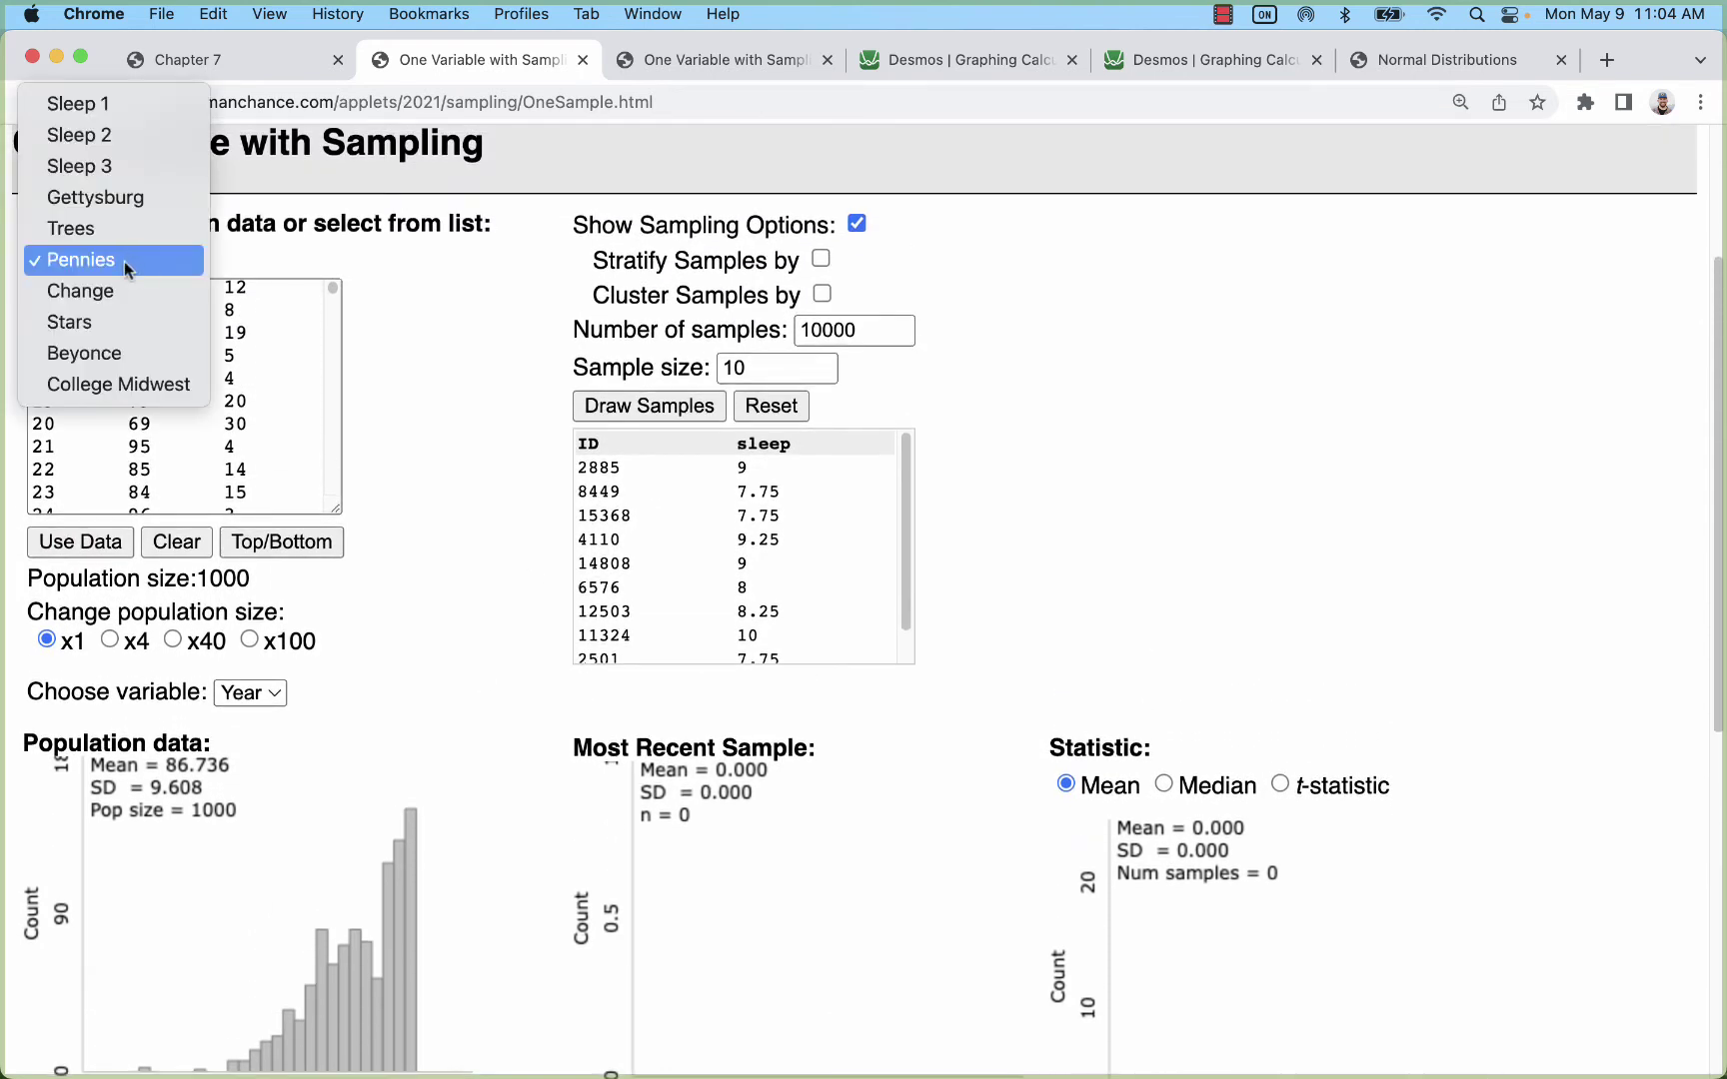
click(112, 291)
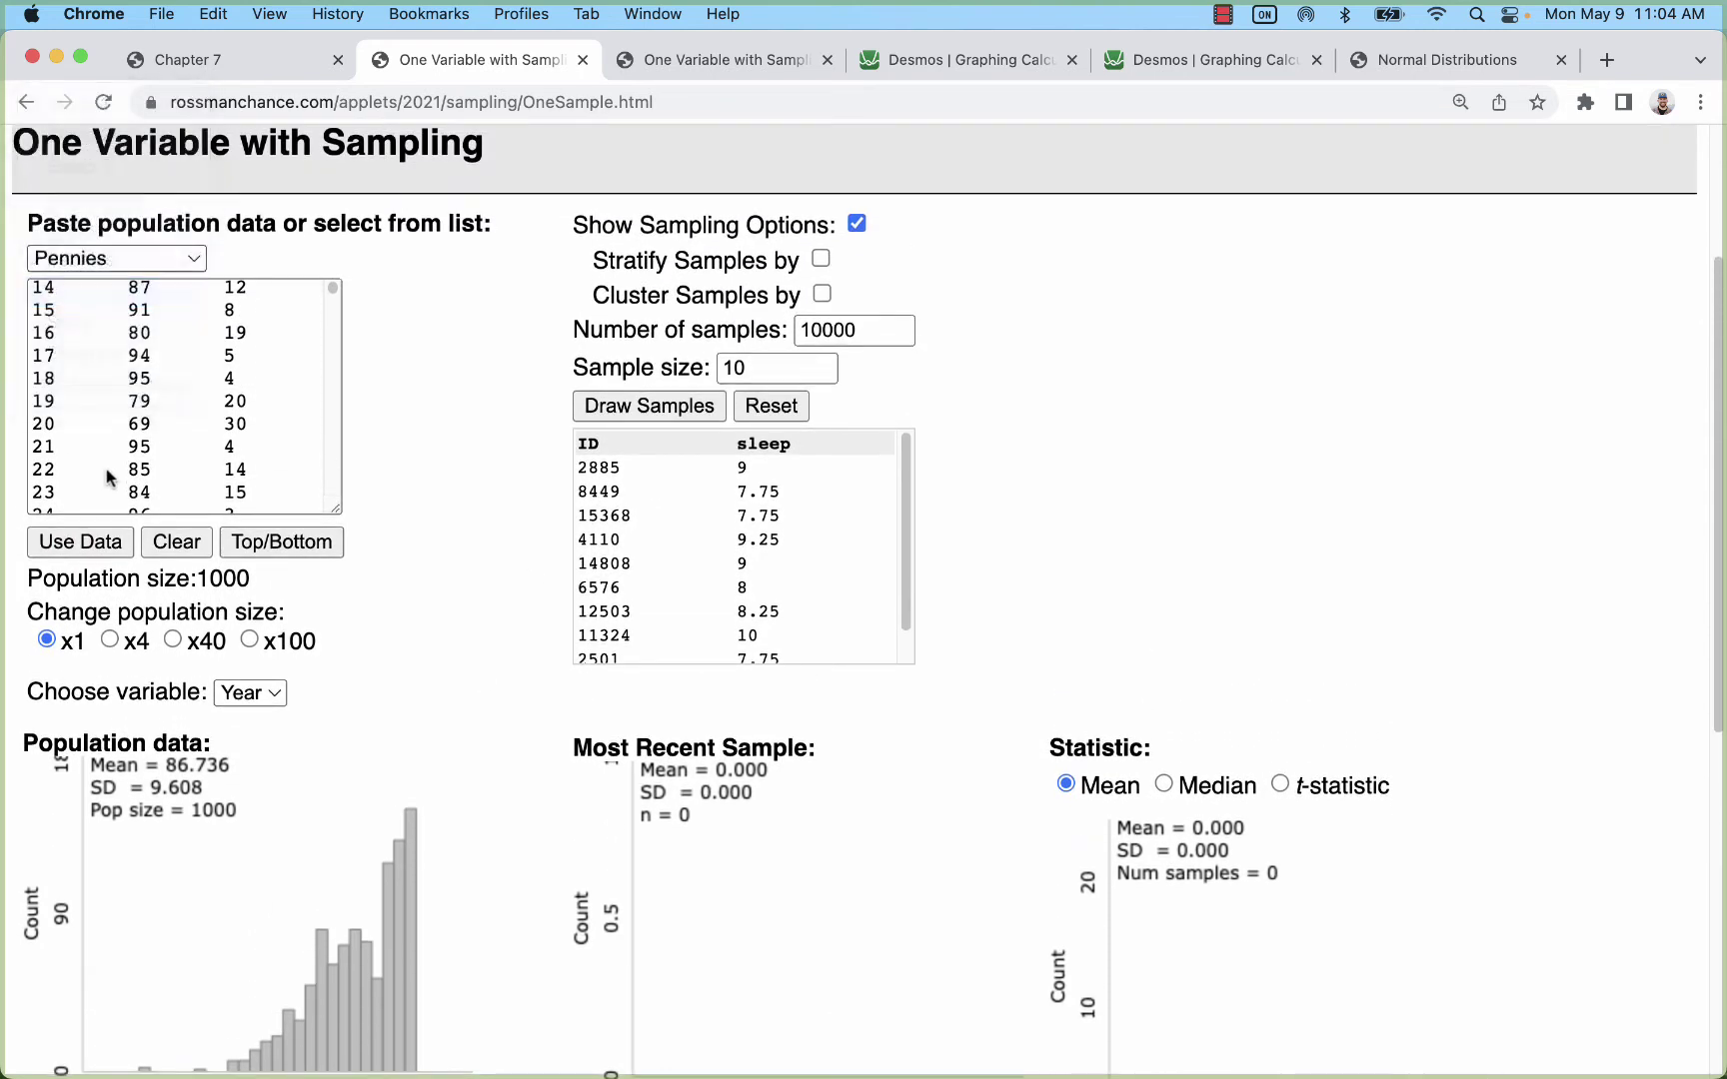
click(80, 541)
scroll(361, 545, down, 2)
scroll(361, 545, down, 3)
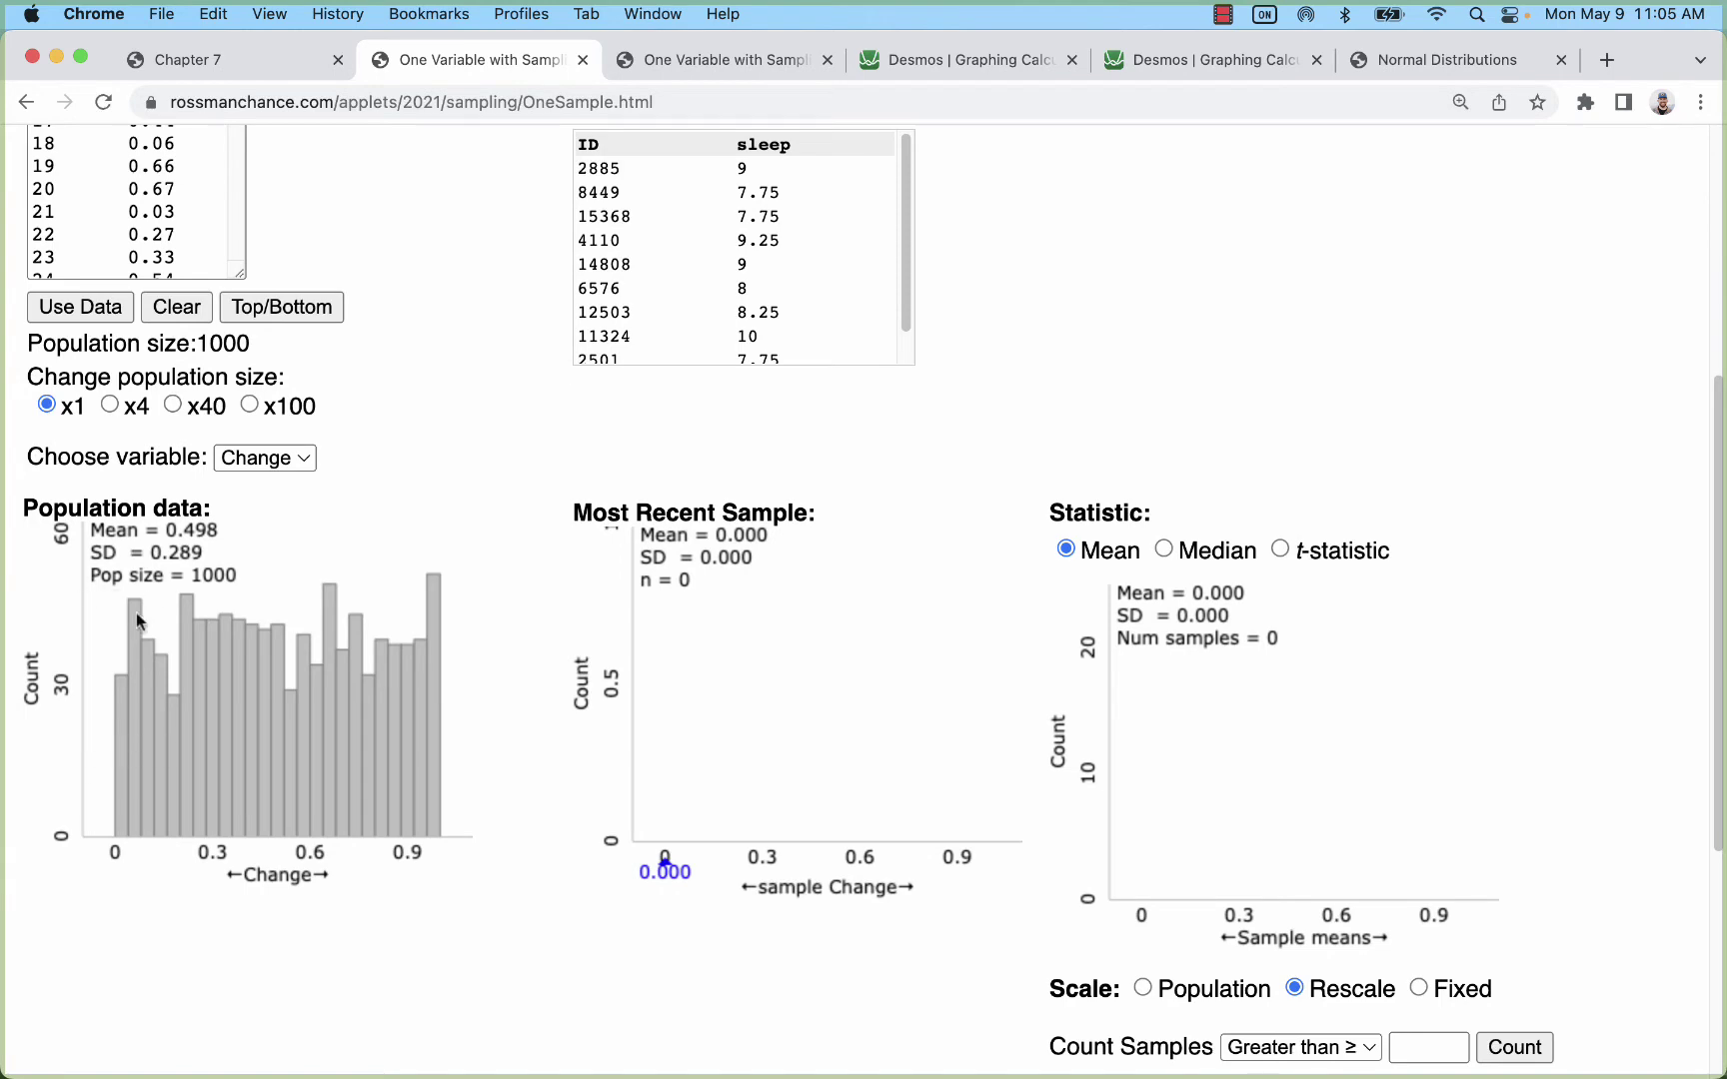
Draw 10000 samples of size 10 from the Change population and review the sample means
scroll(459, 626, up, 4)
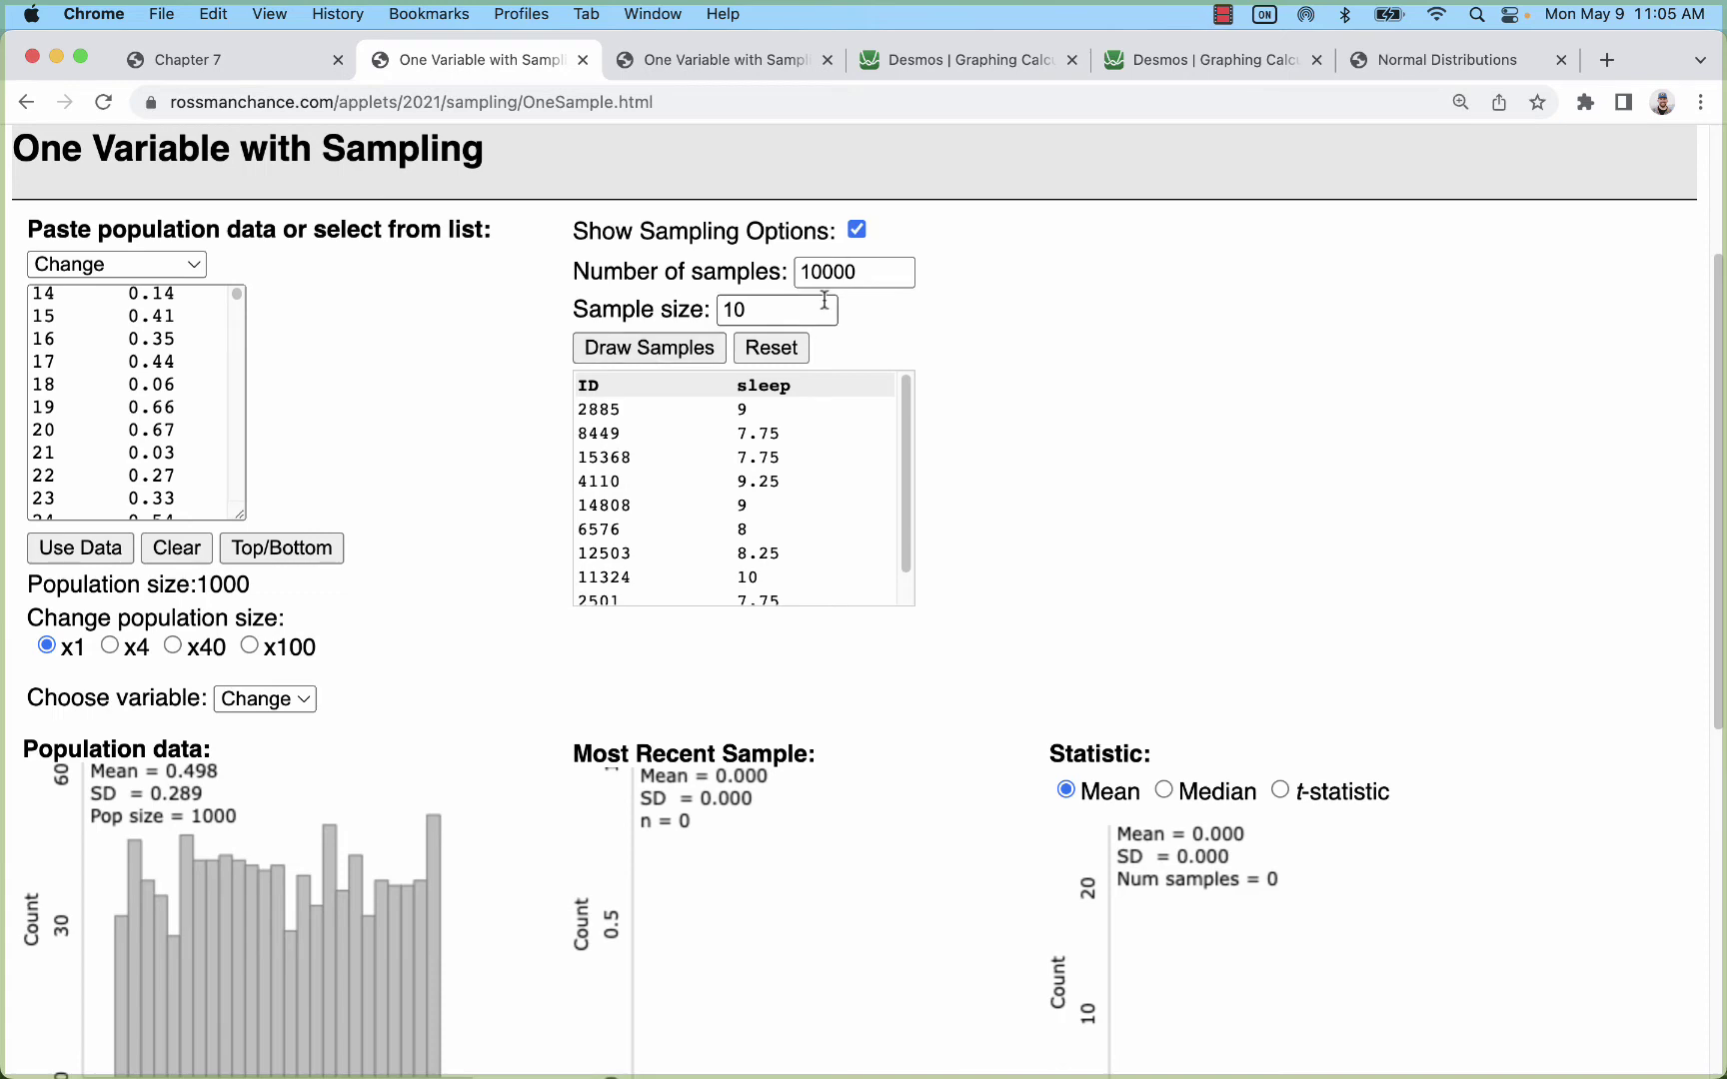
click(690, 346)
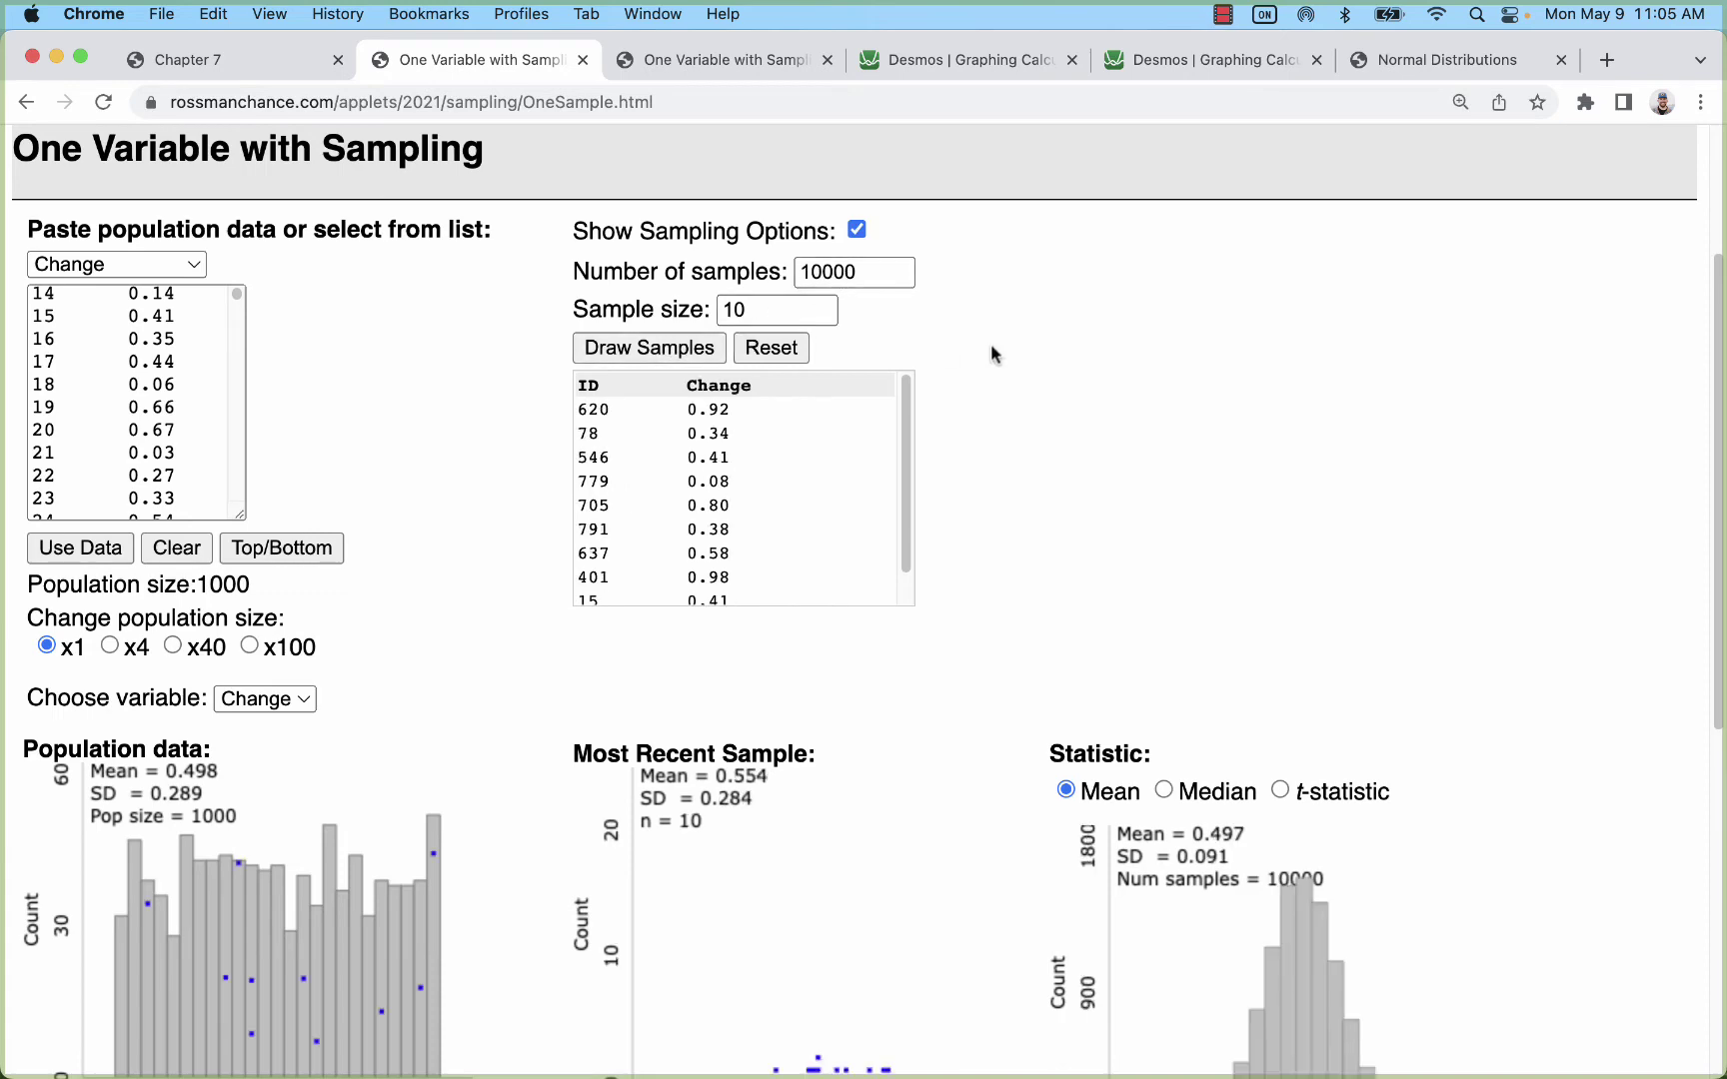
scroll(1169, 697, down, 5)
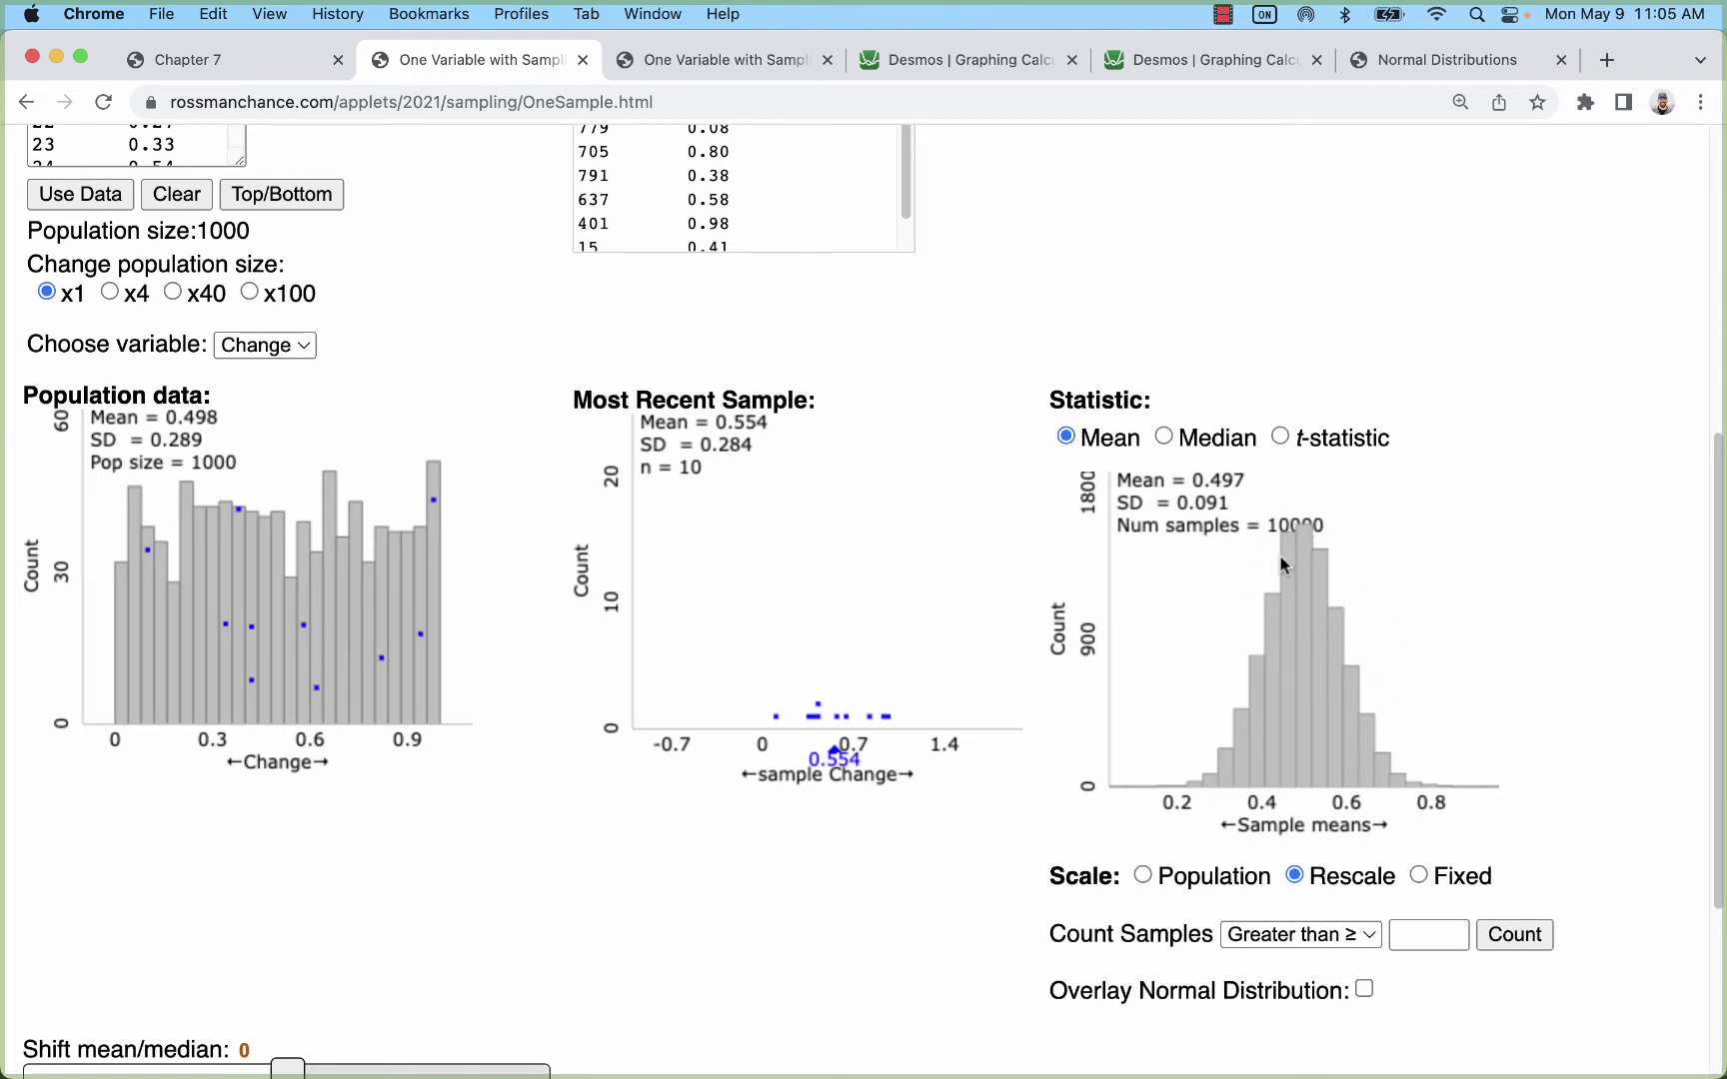
Reset and redraw 10000 samples with sample size 4, giving sample means with SD 0.144
scroll(1322, 609, up, 3)
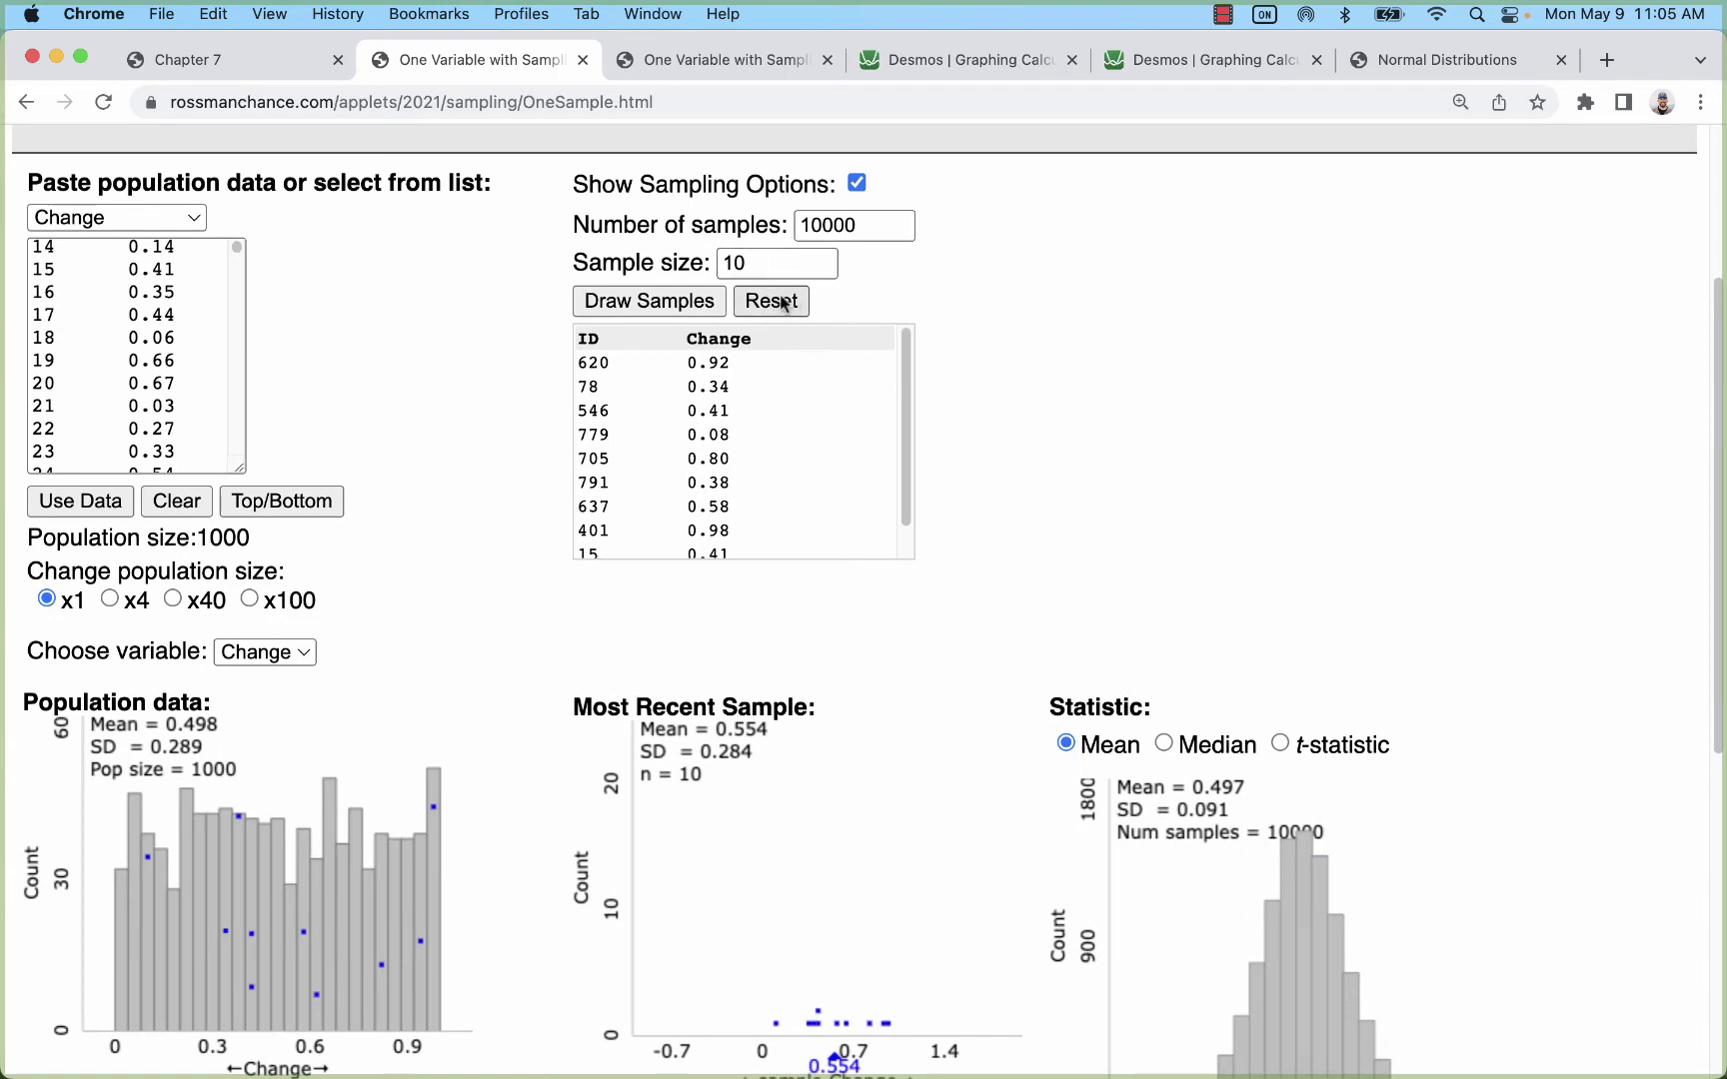
click(780, 303)
double_click(739, 263)
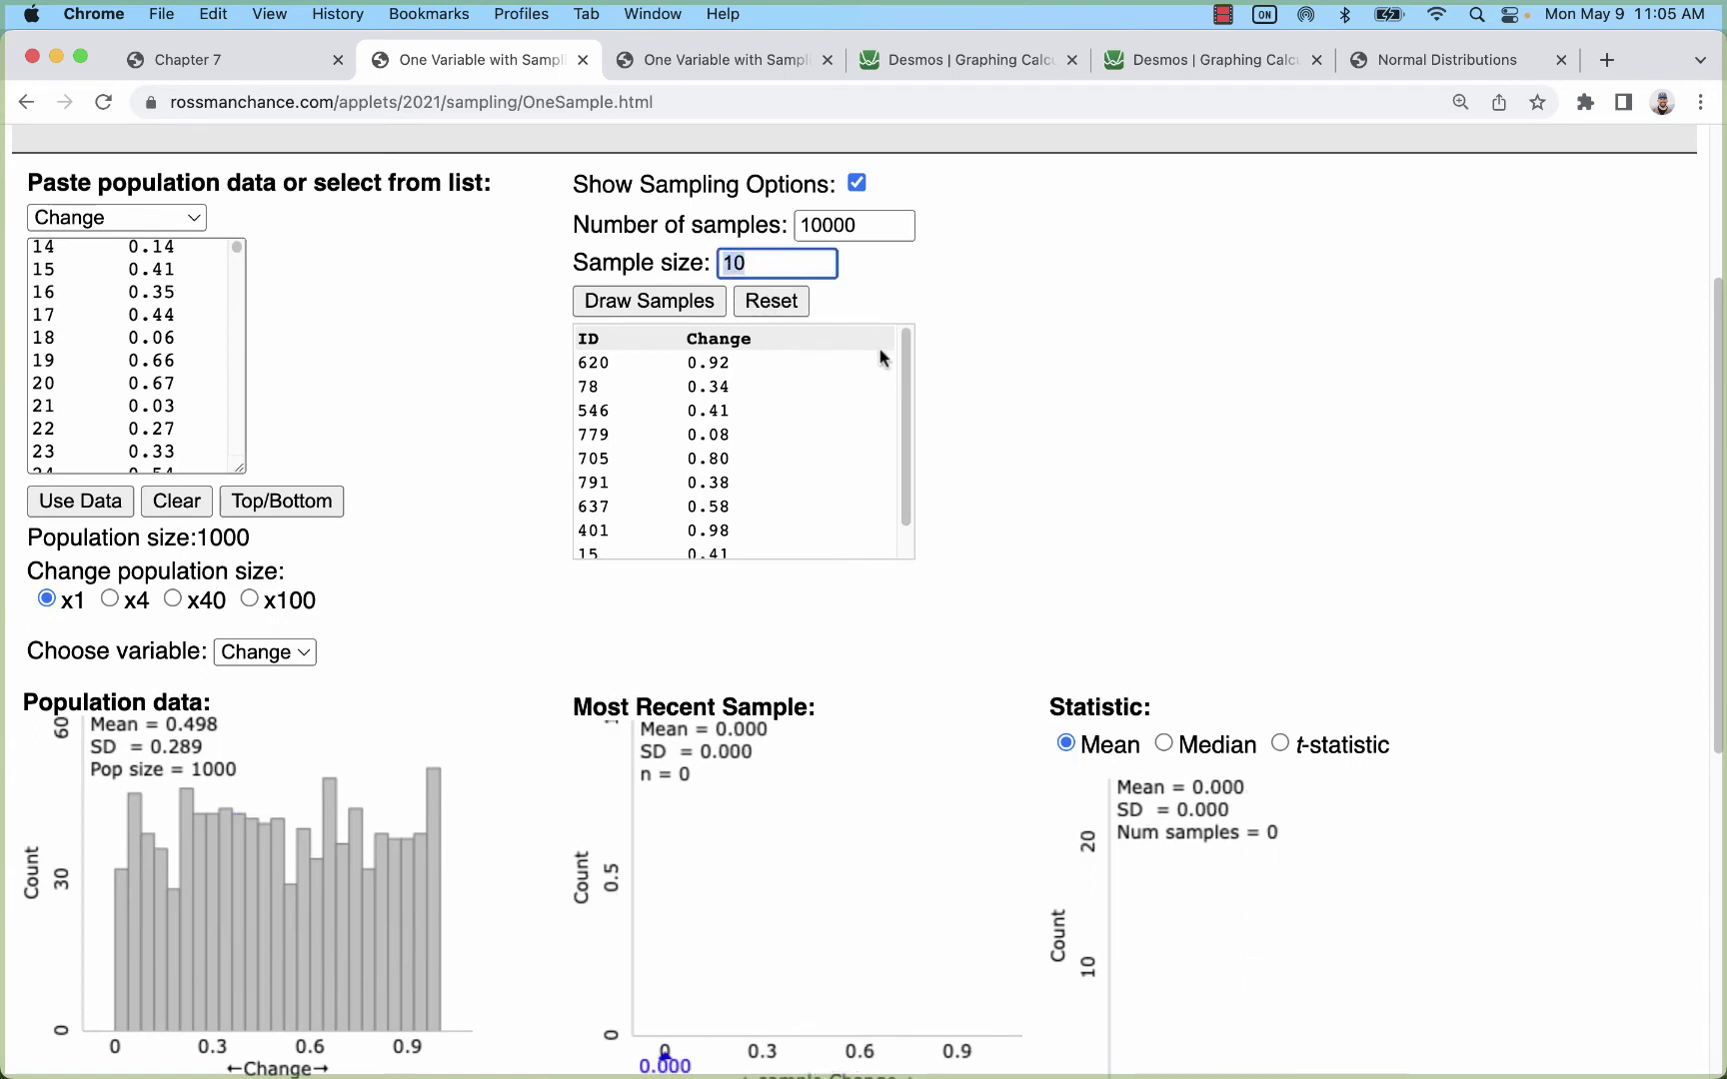
text(4)
key(Return)
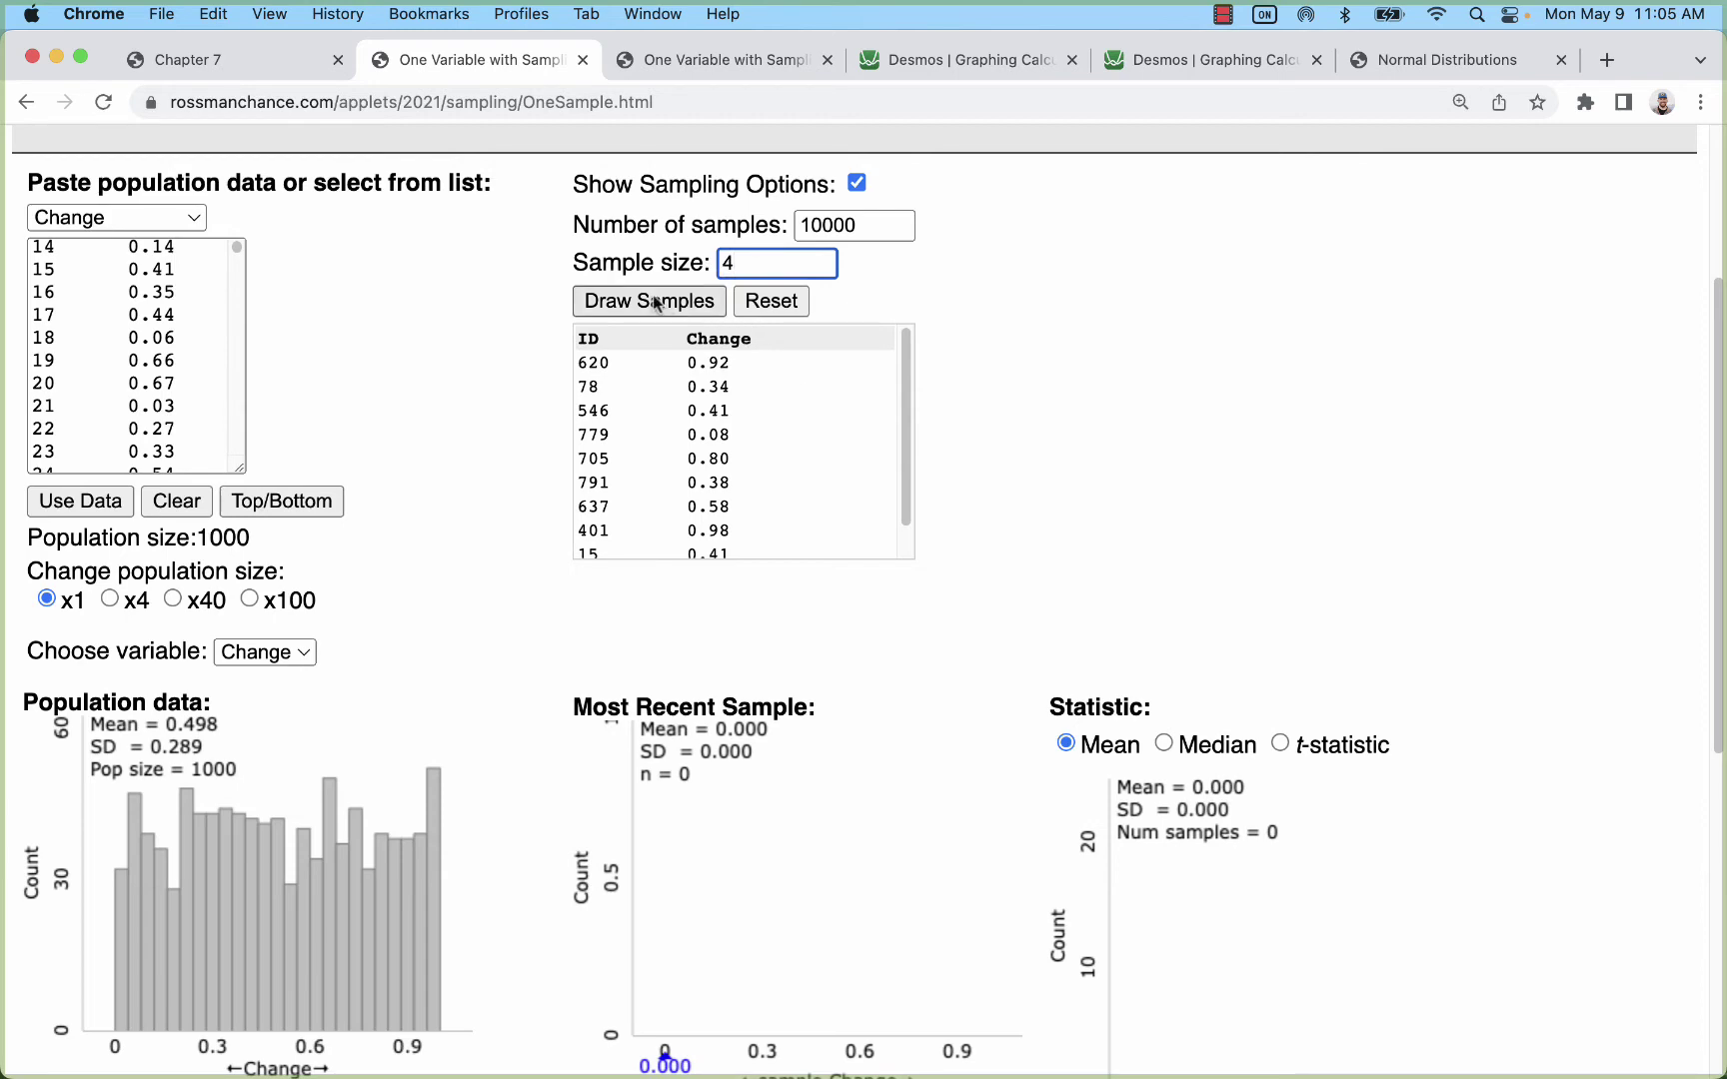
scroll(1209, 418, down, 5)
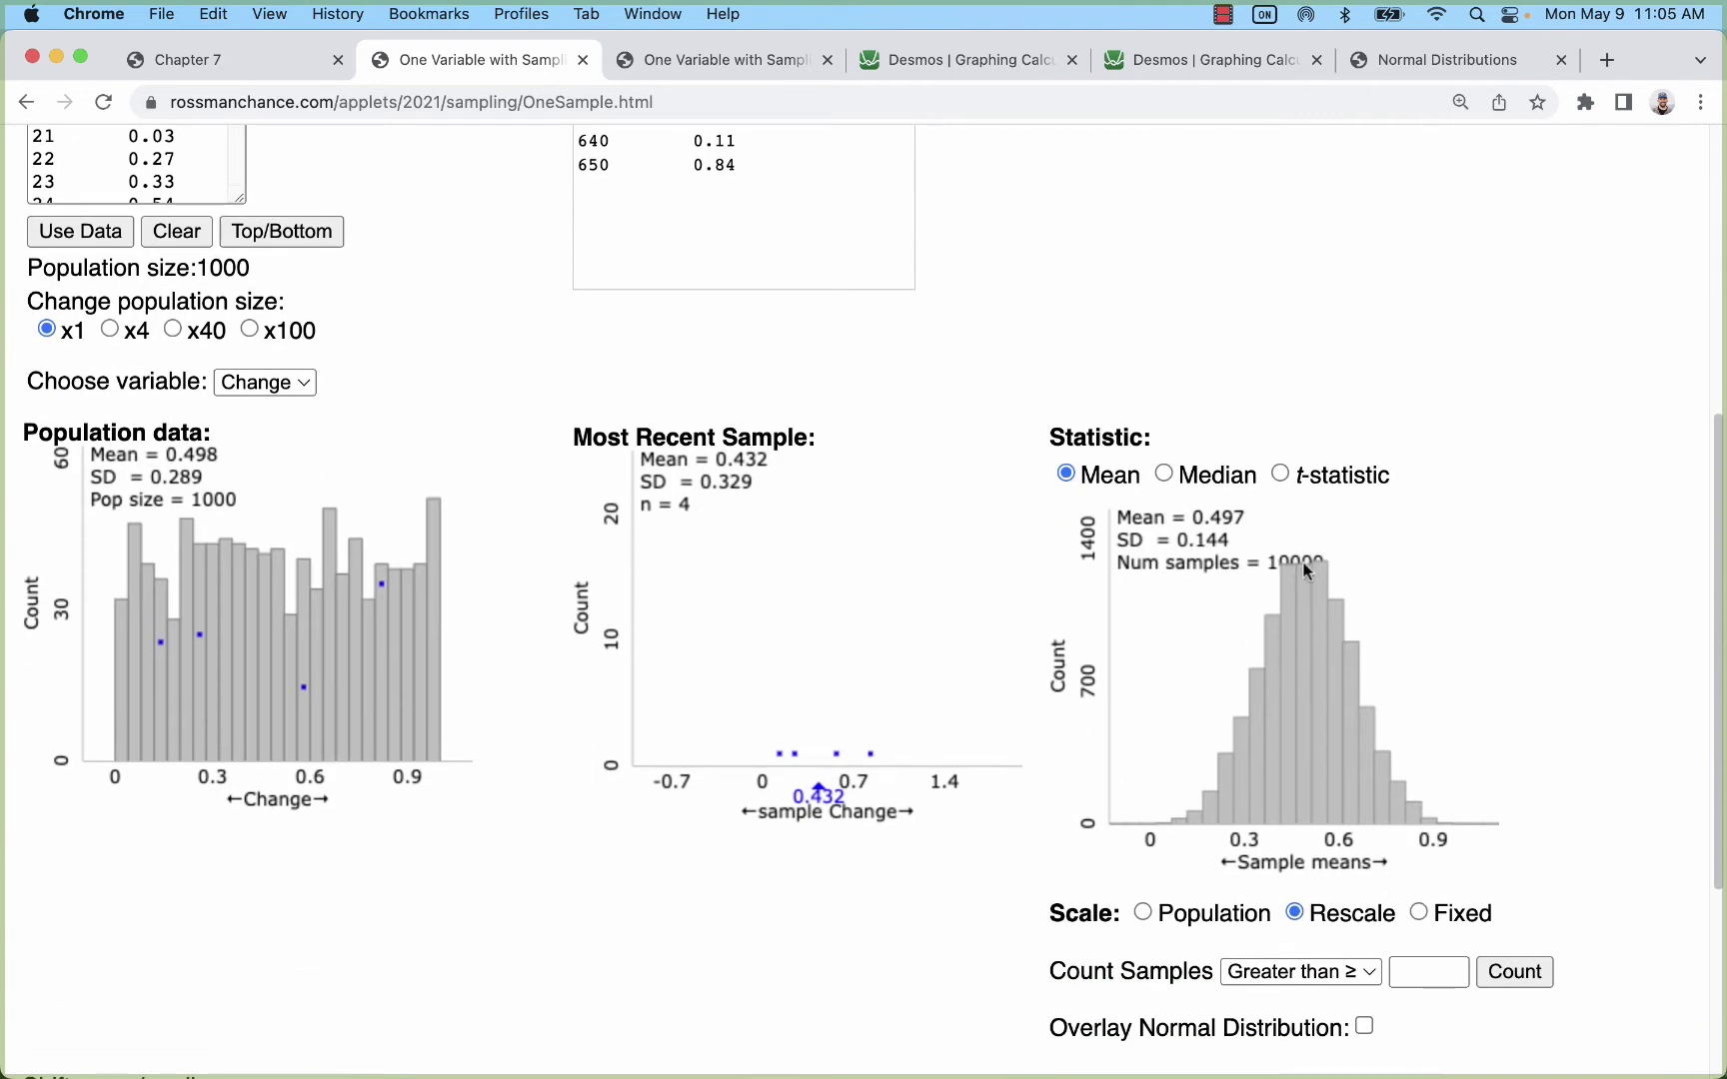
scroll(1321, 718, up, 3)
scroll(1321, 717, down, 4)
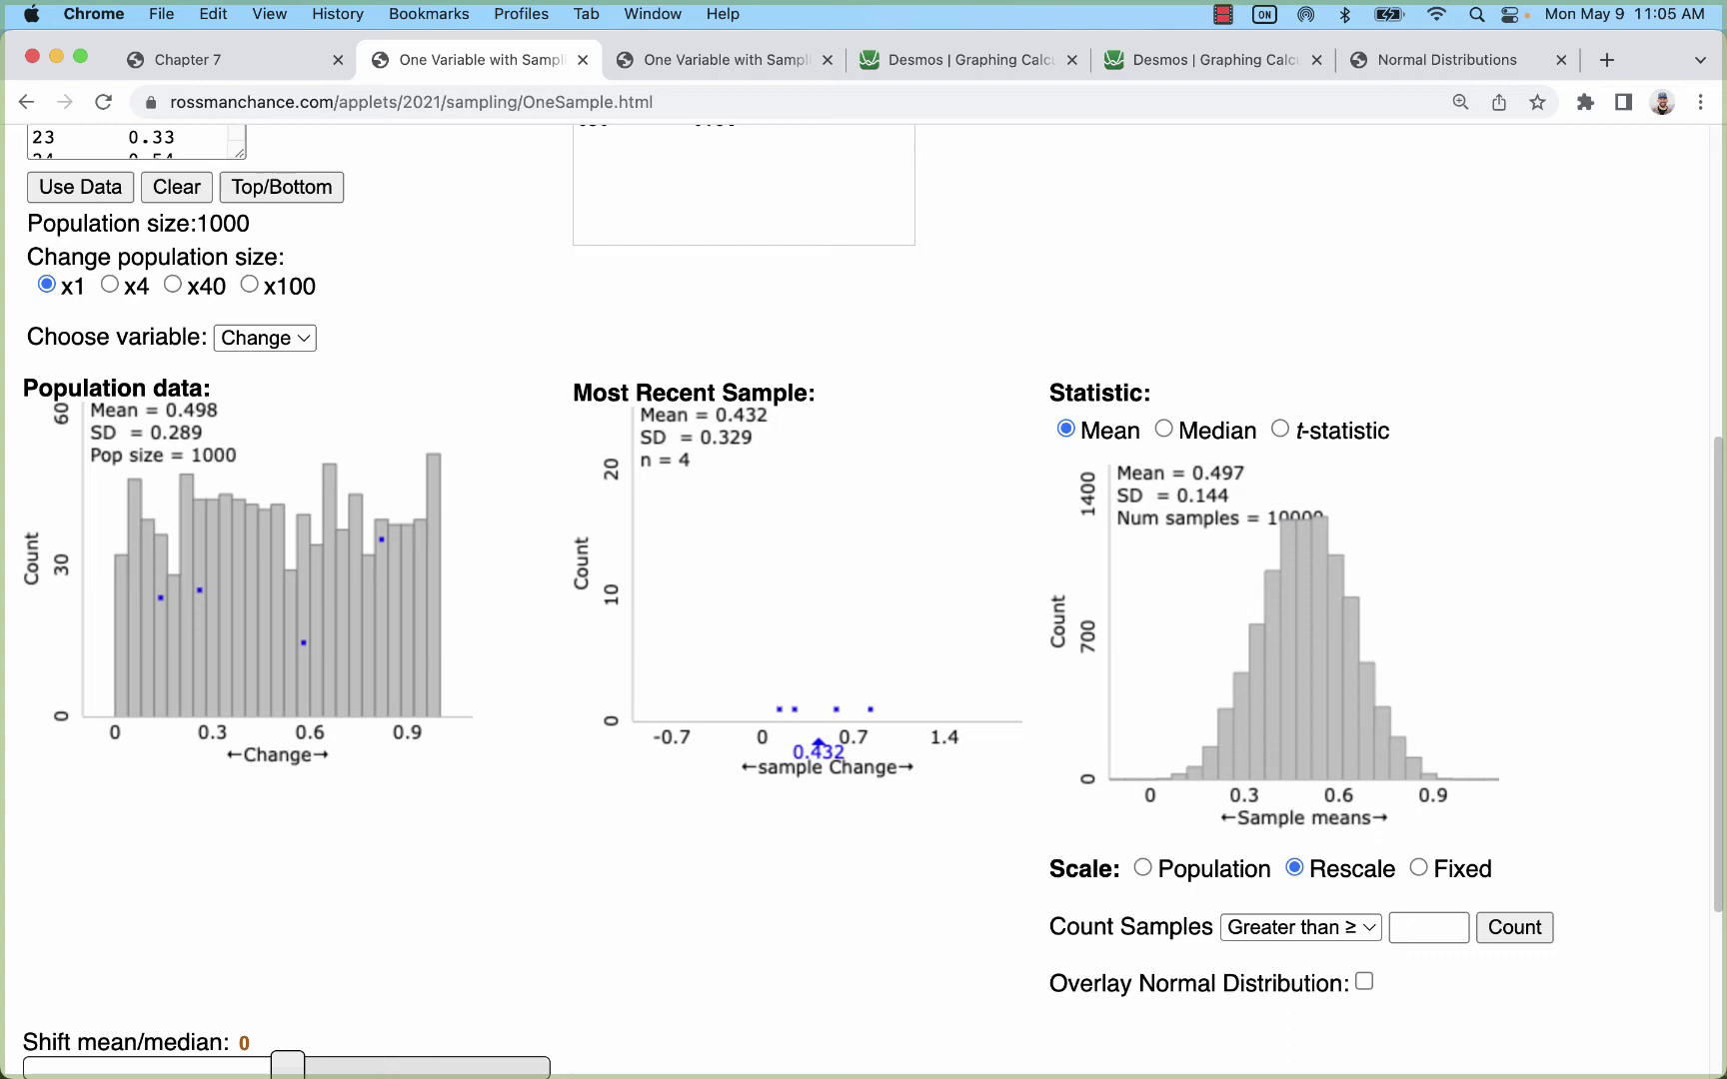
scroll(869, 571, up, 1)
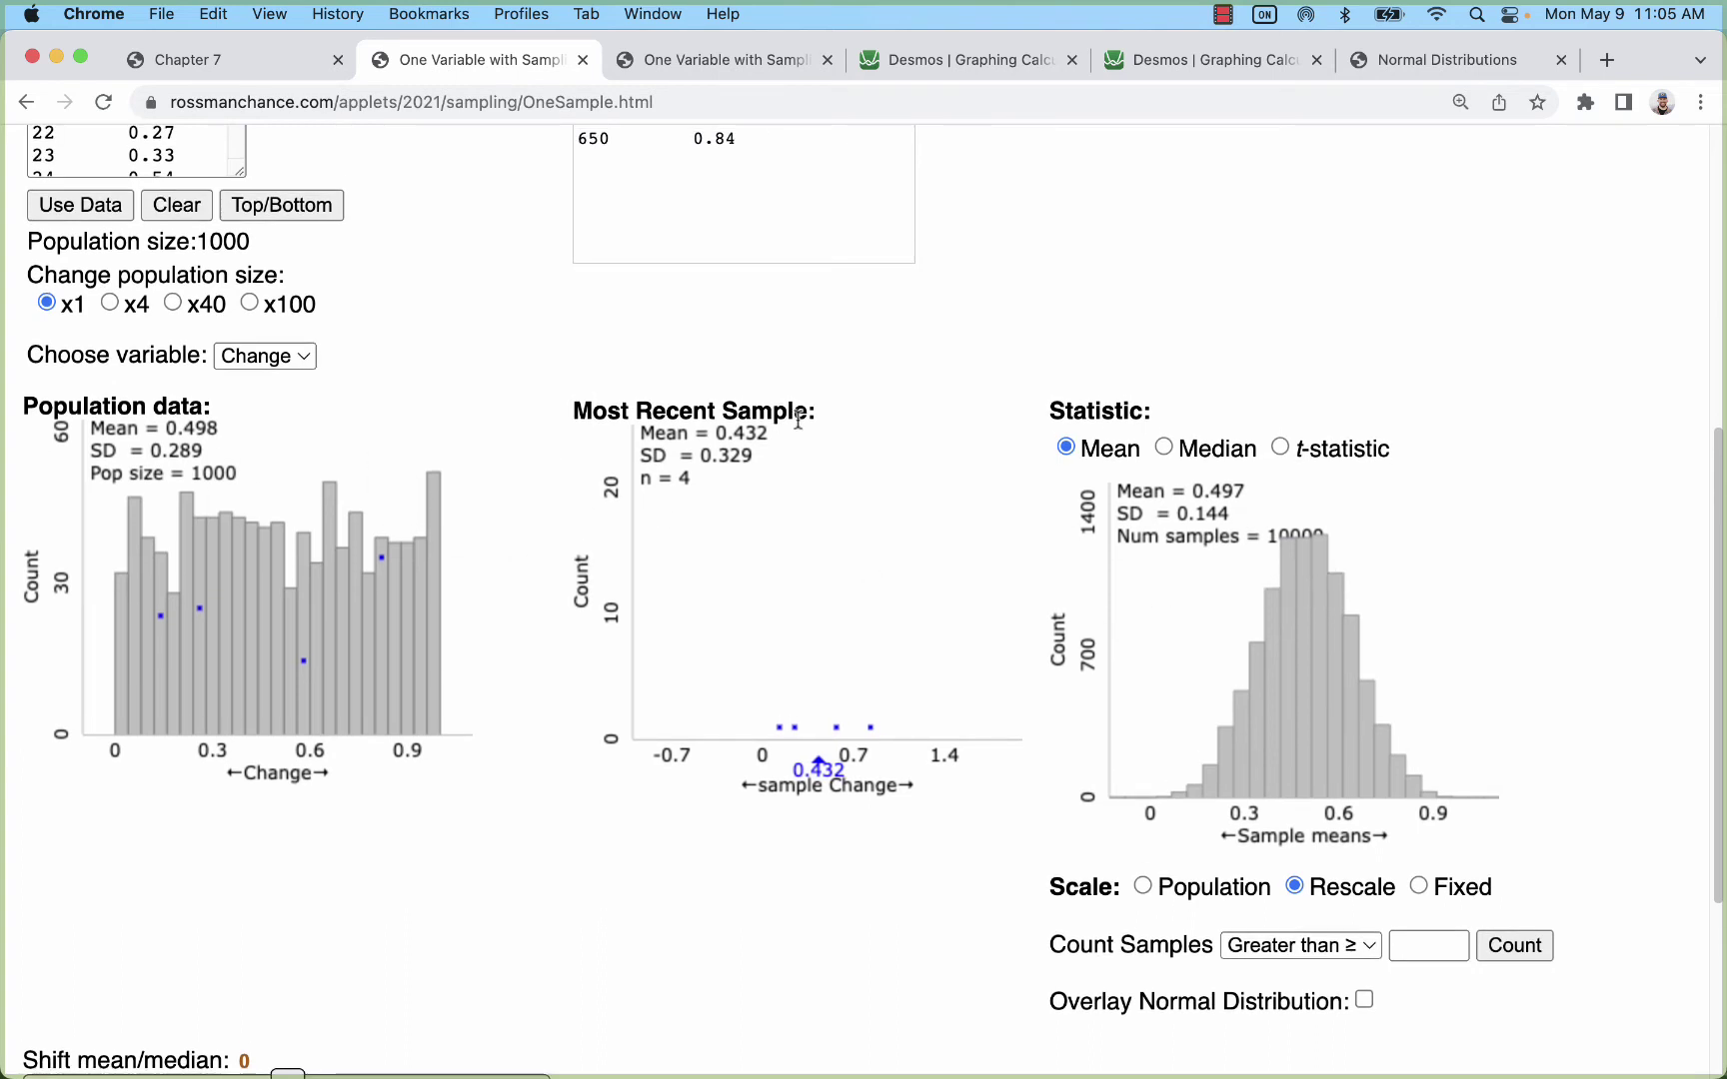
scroll(416, 259, up, 5)
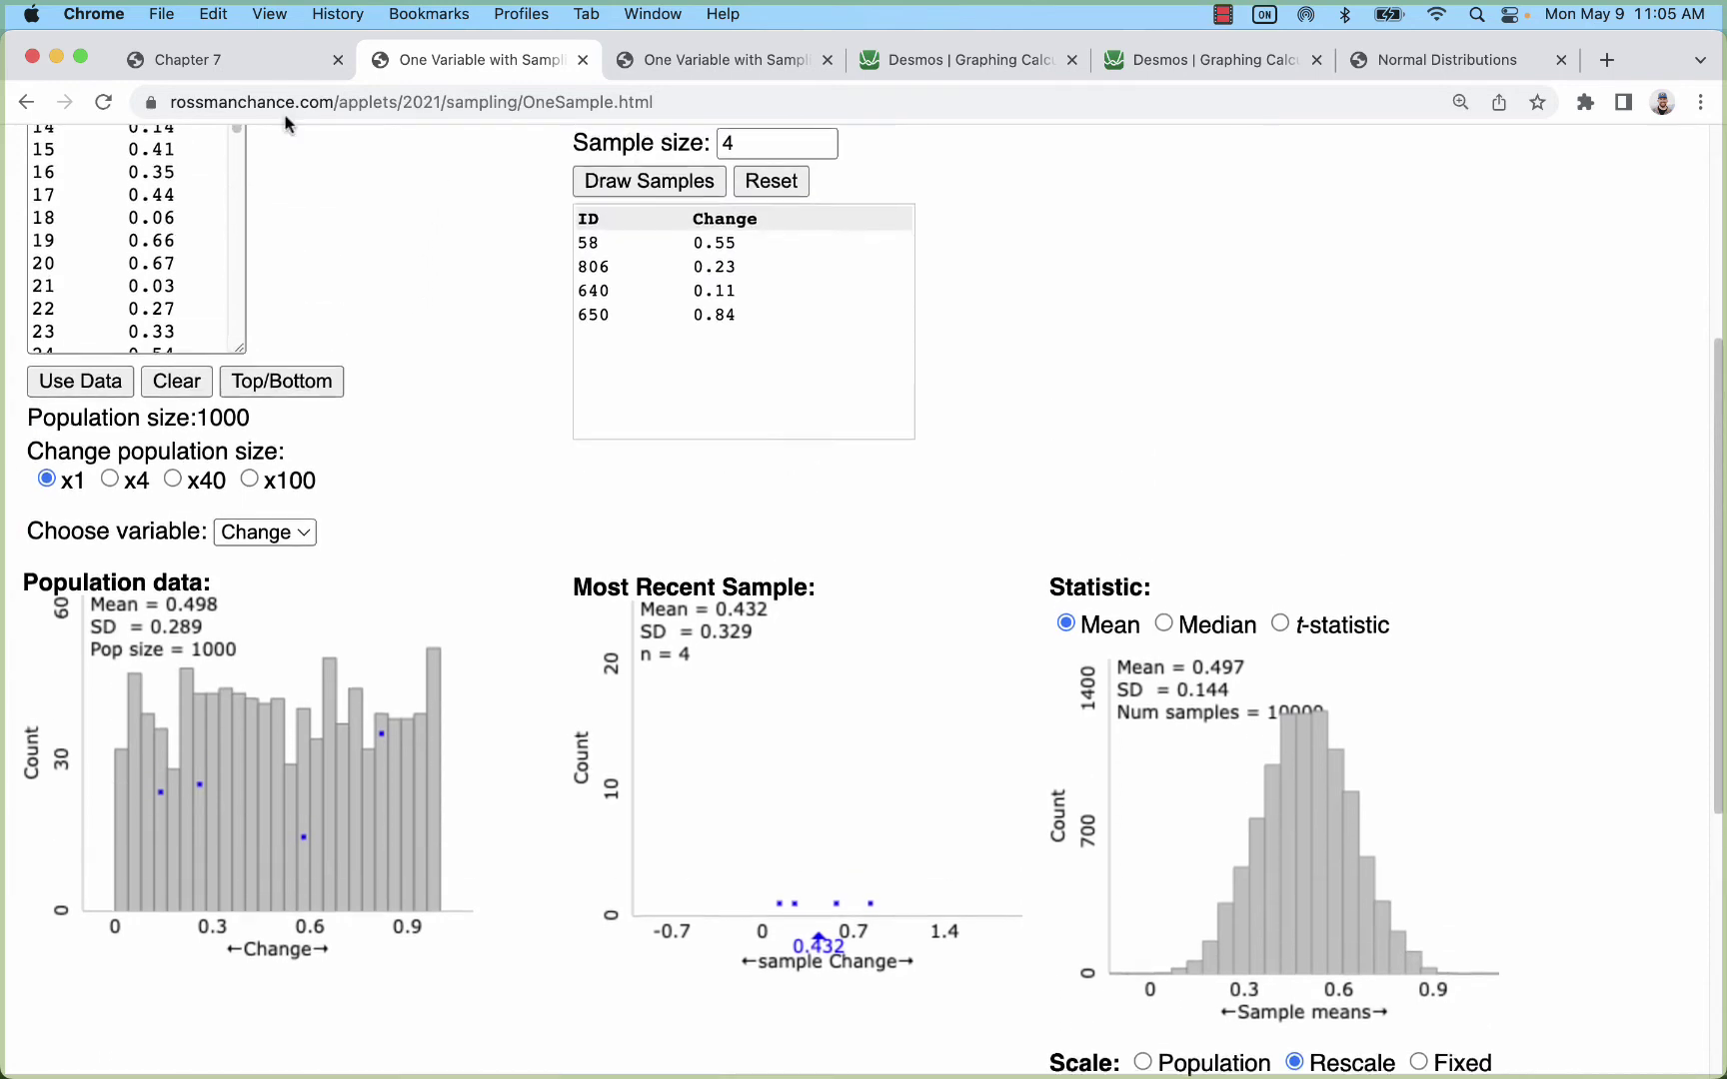
Highlight 'the sample size is greater than or equal to 30' under the Central Limit Theorem notes
click(181, 45)
scroll(670, 645, down, 10)
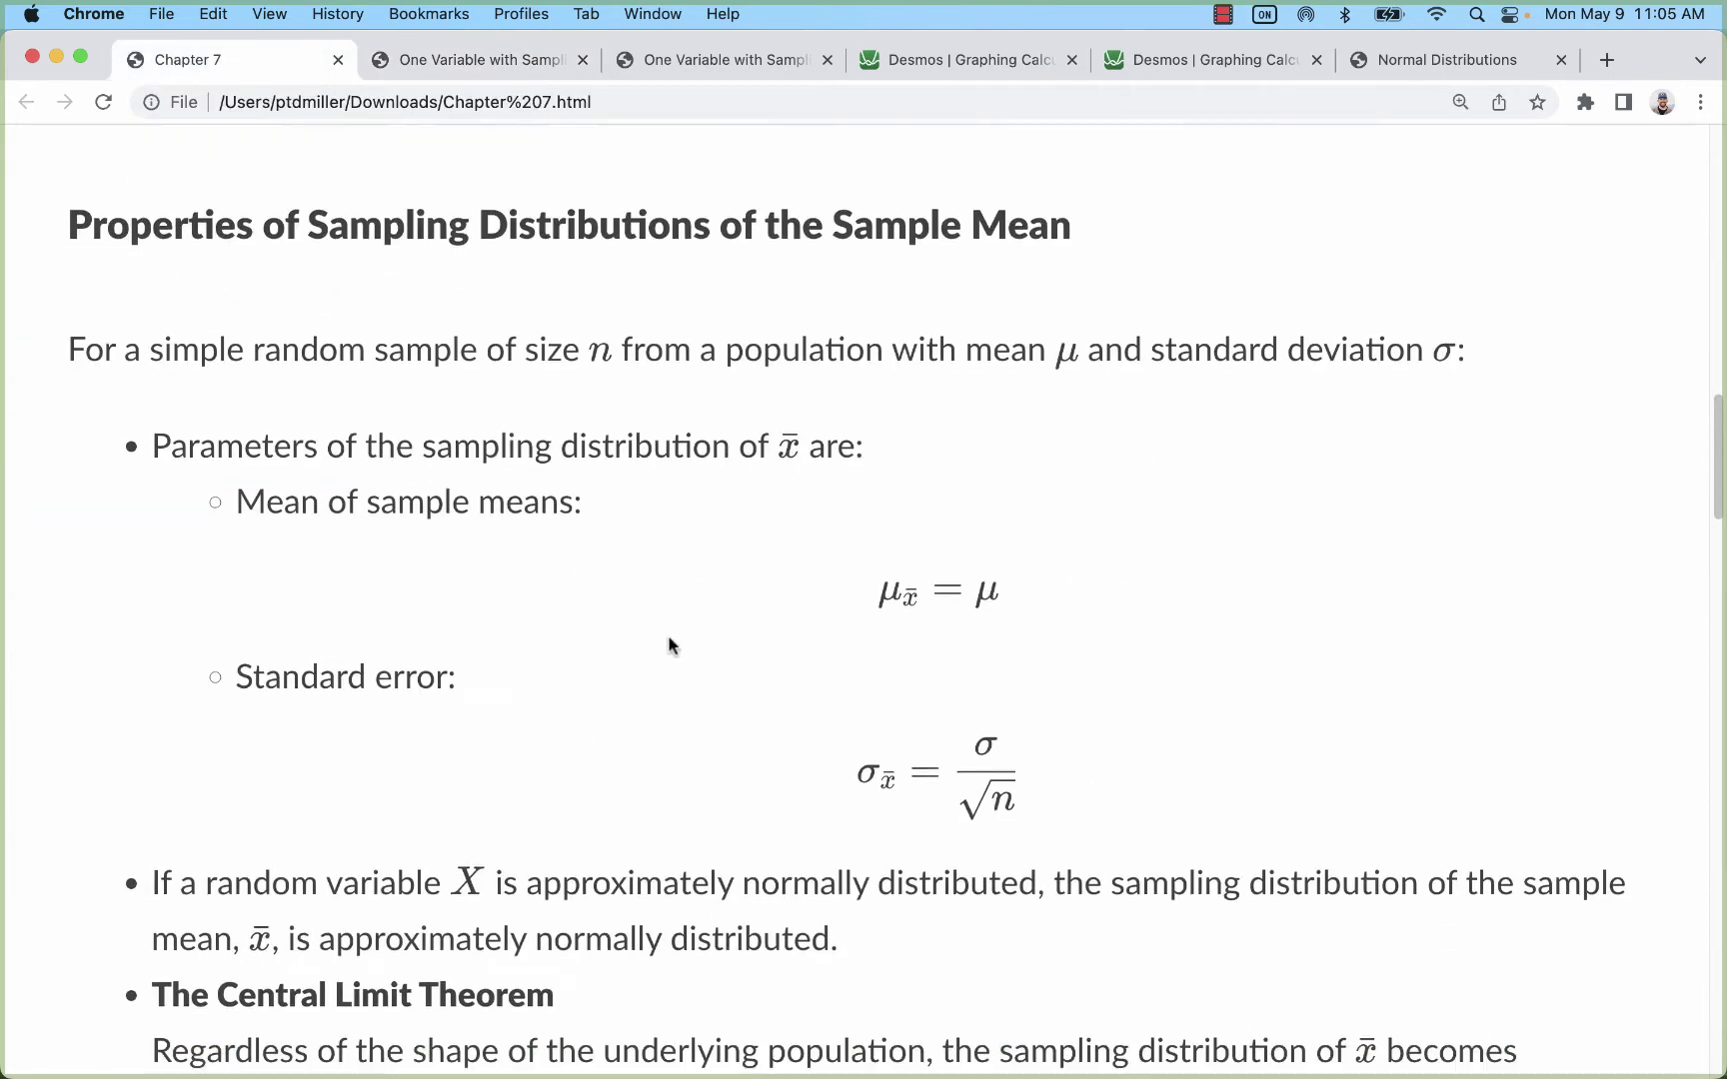
scroll(667, 647, down, 5)
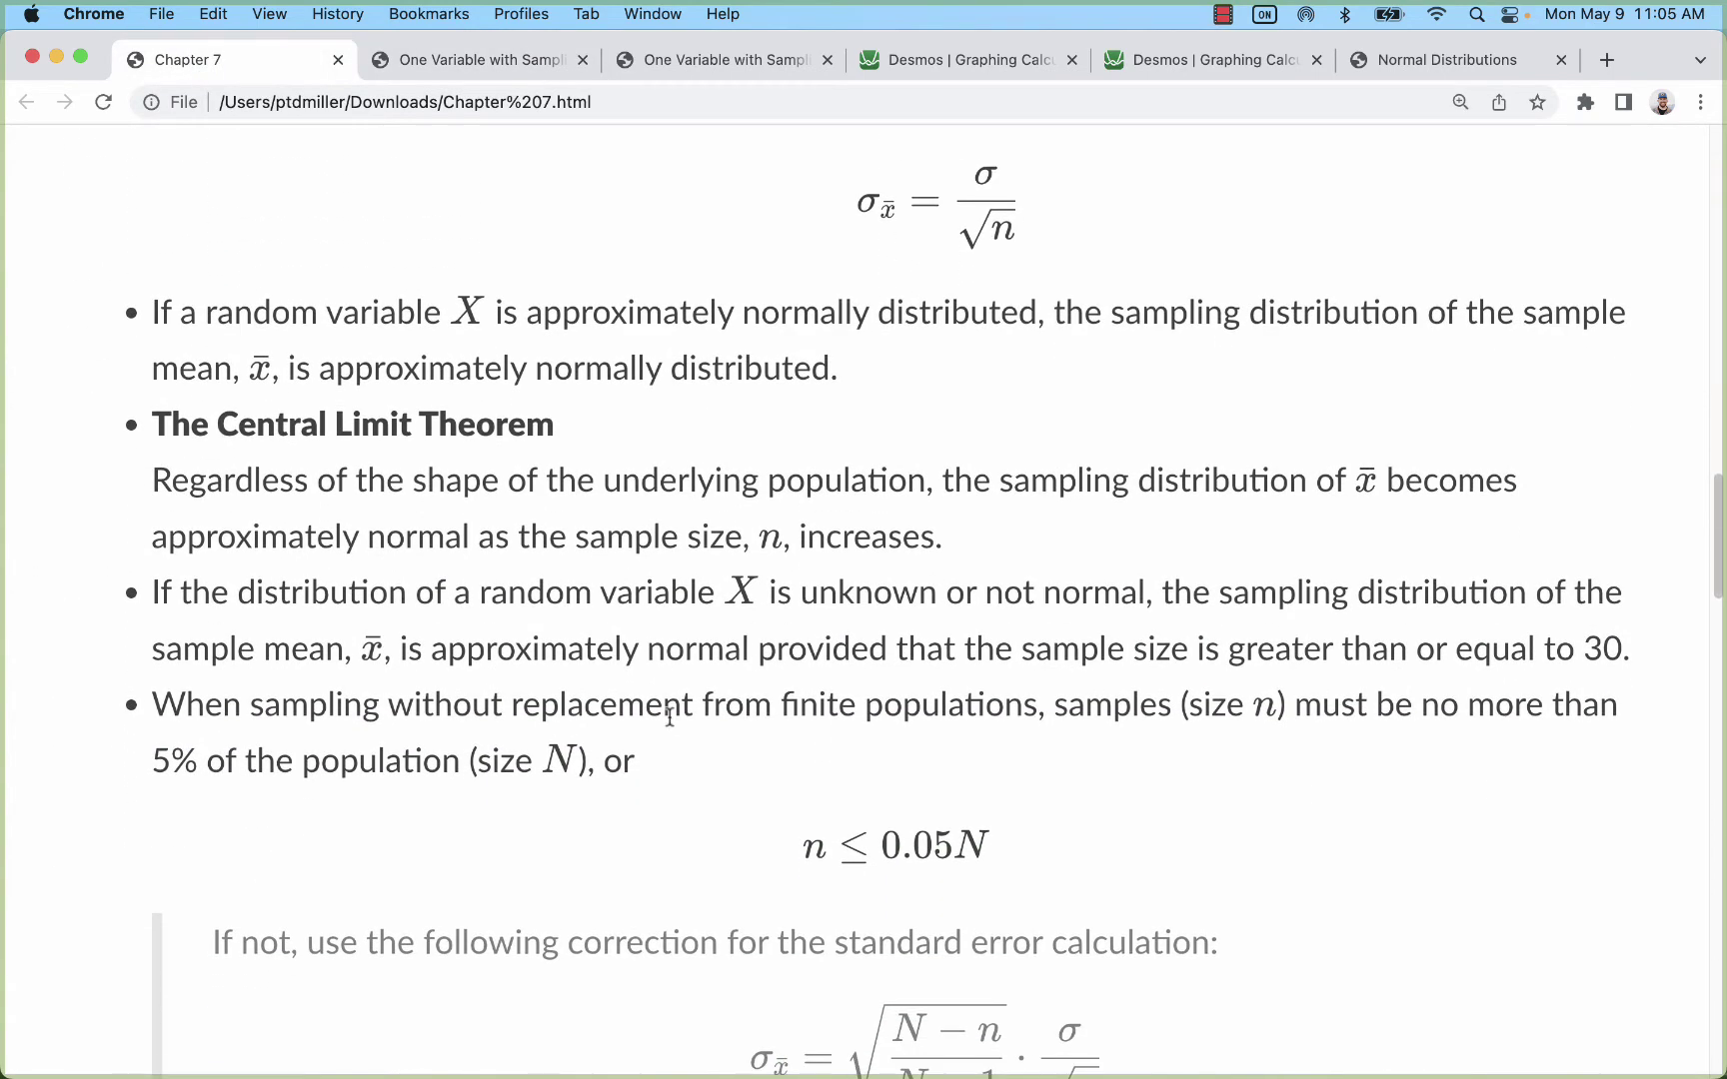
scroll(670, 716, down, 1)
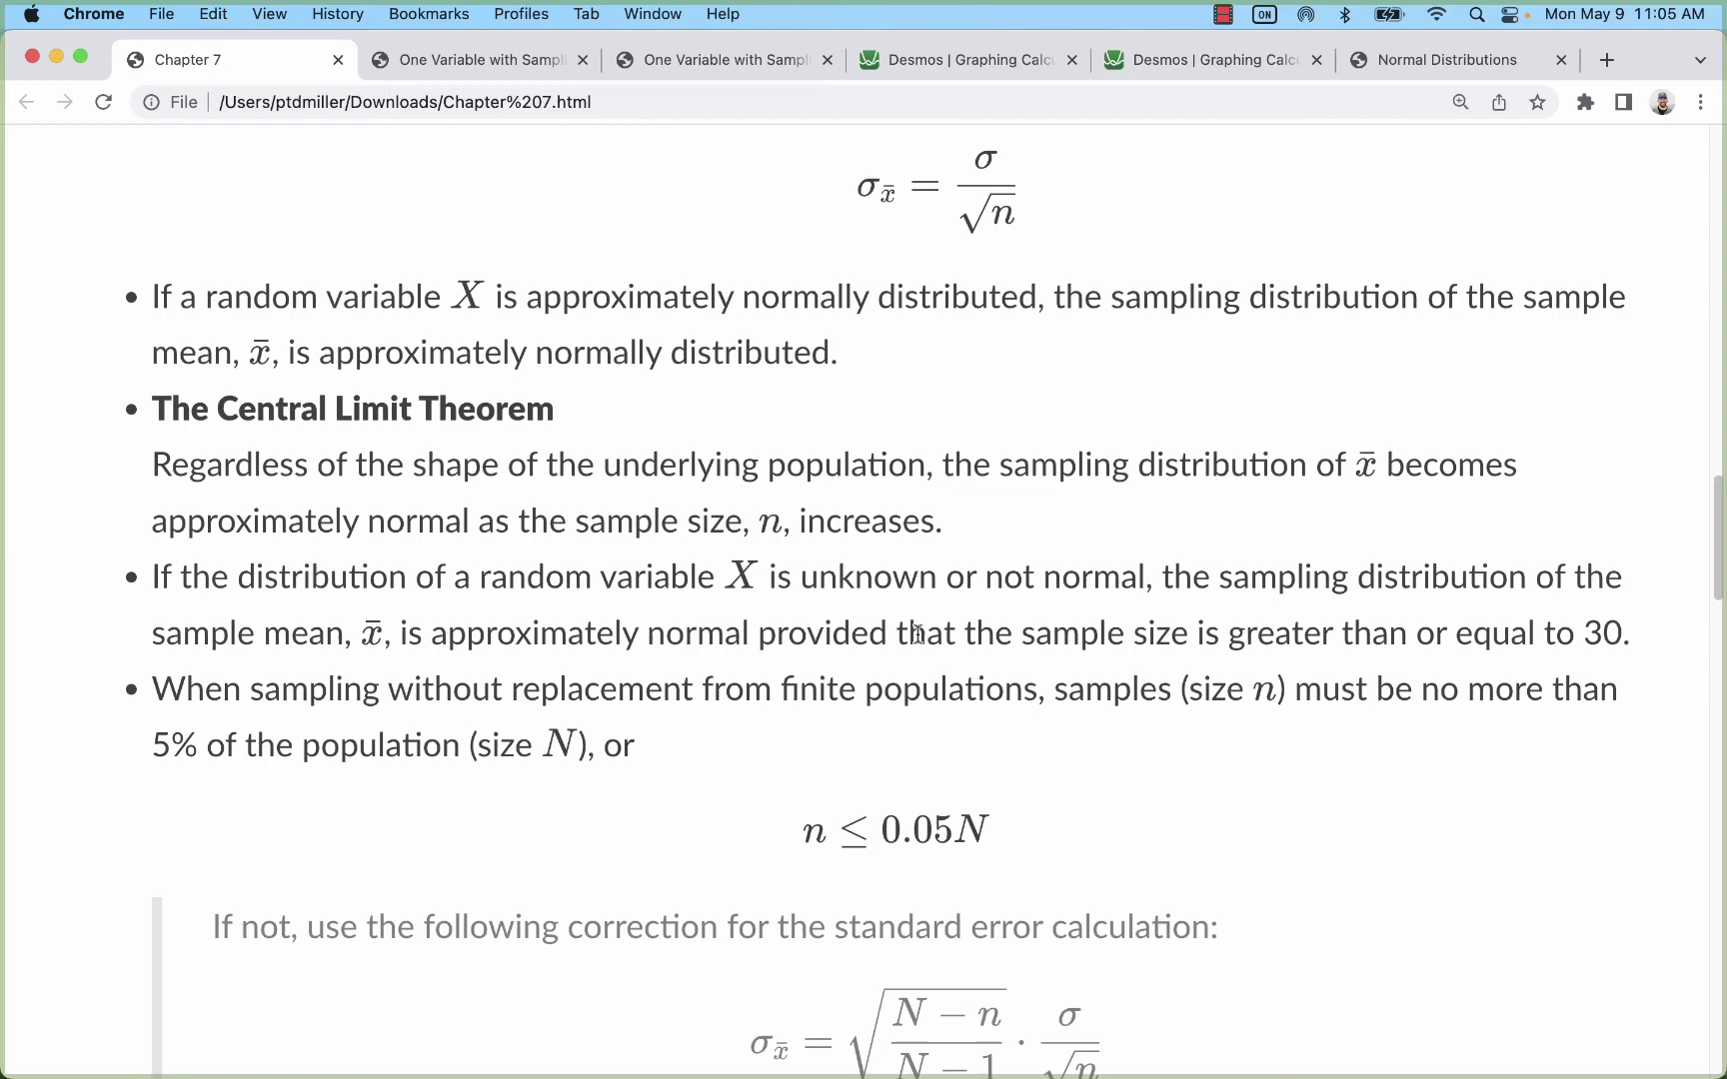
drag(958, 634, 1635, 640)
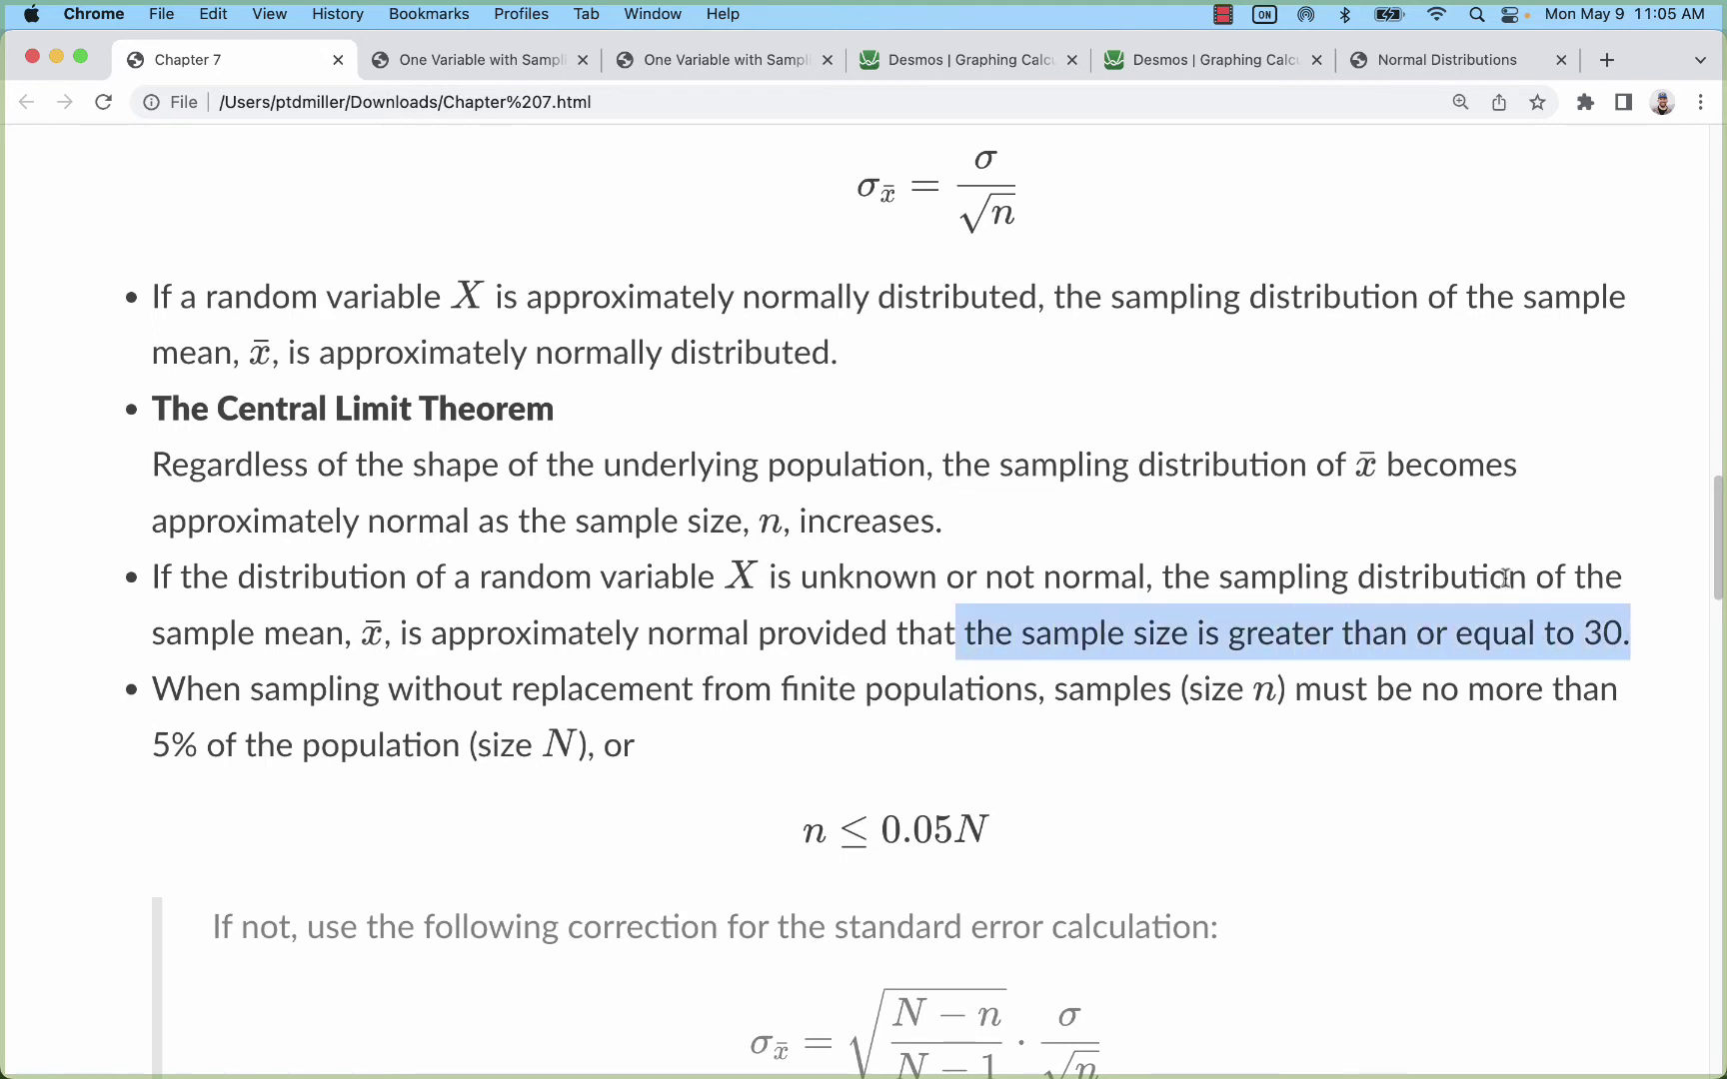
scroll(699, 764, down, 2)
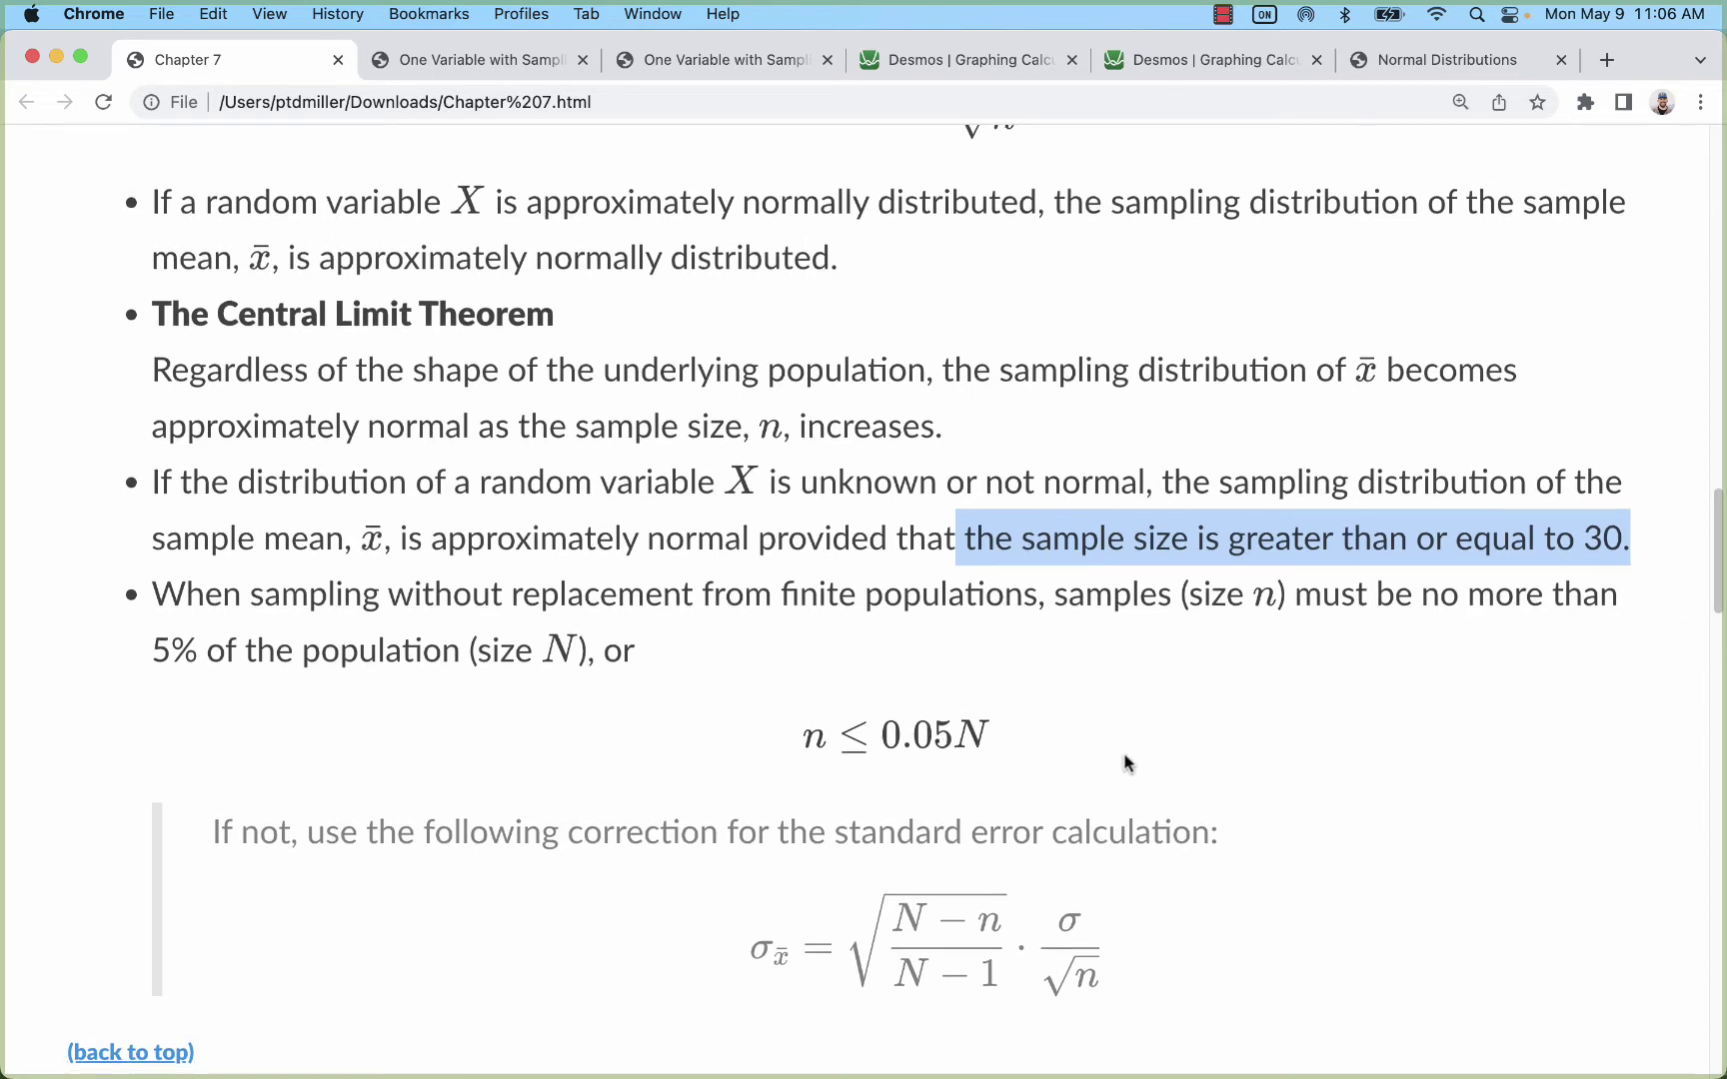
scroll(1126, 759, down, 2)
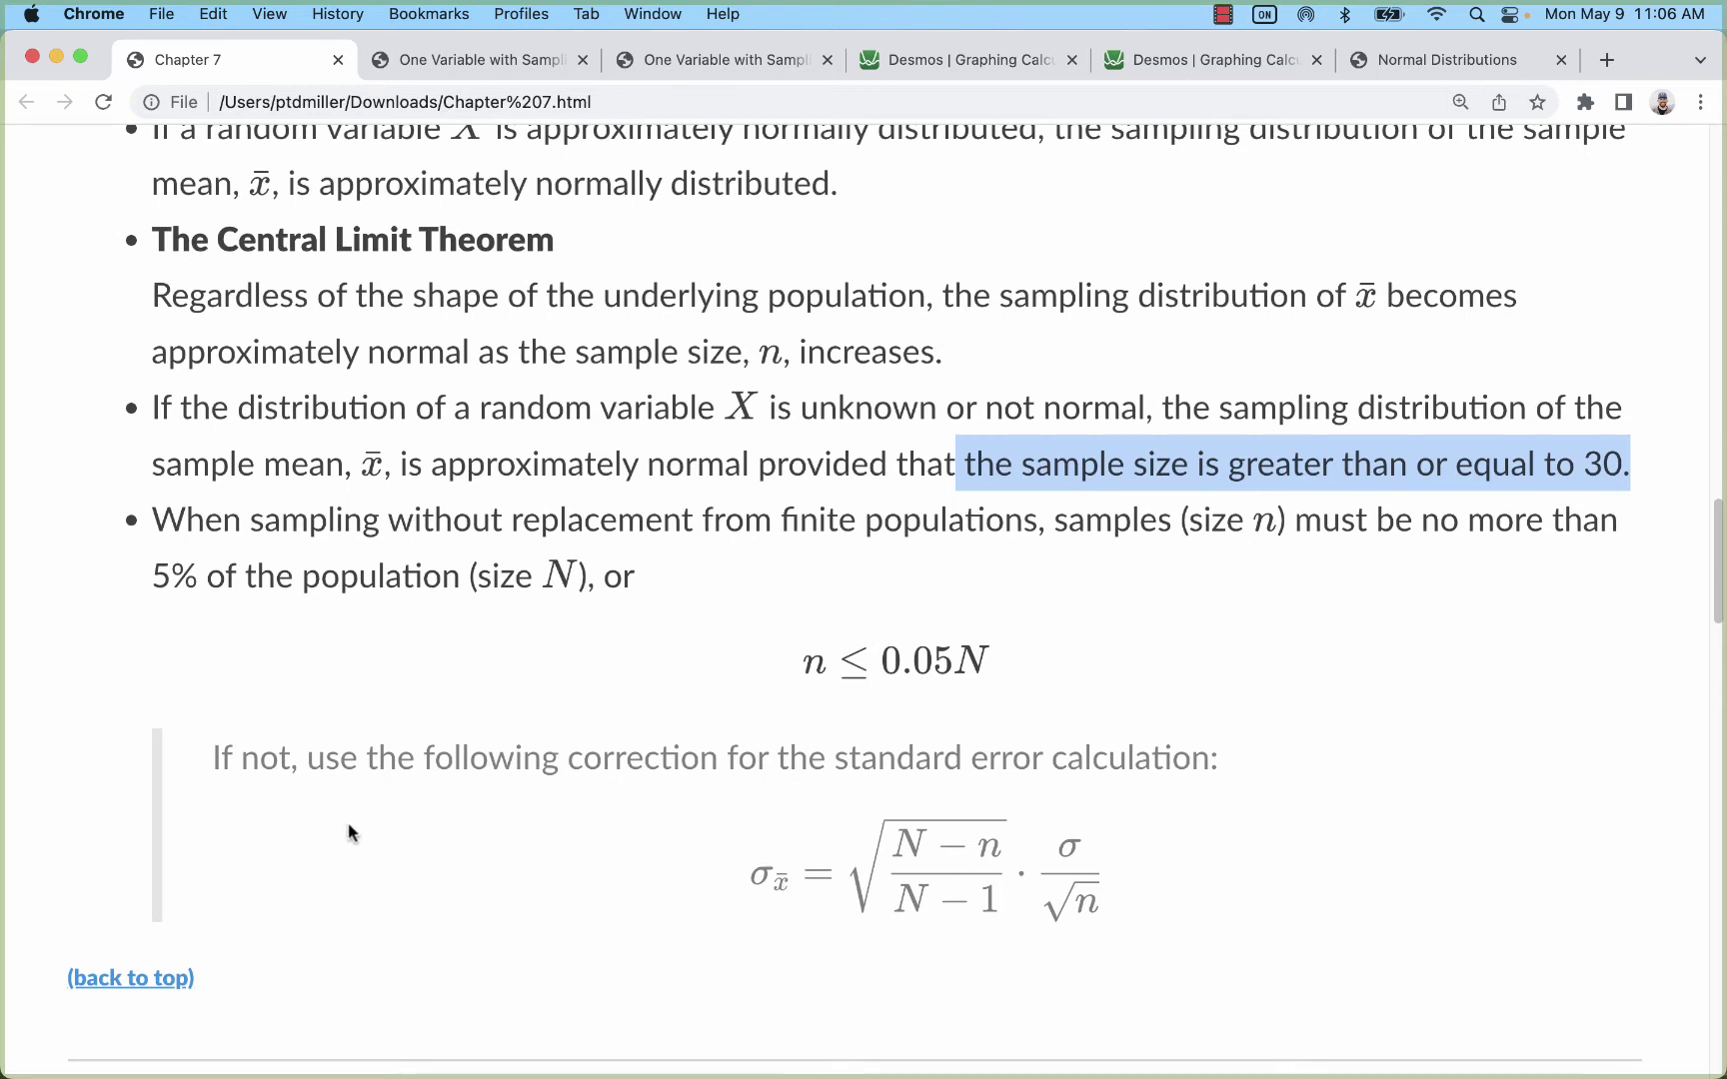
scroll(1323, 584, up, 3)
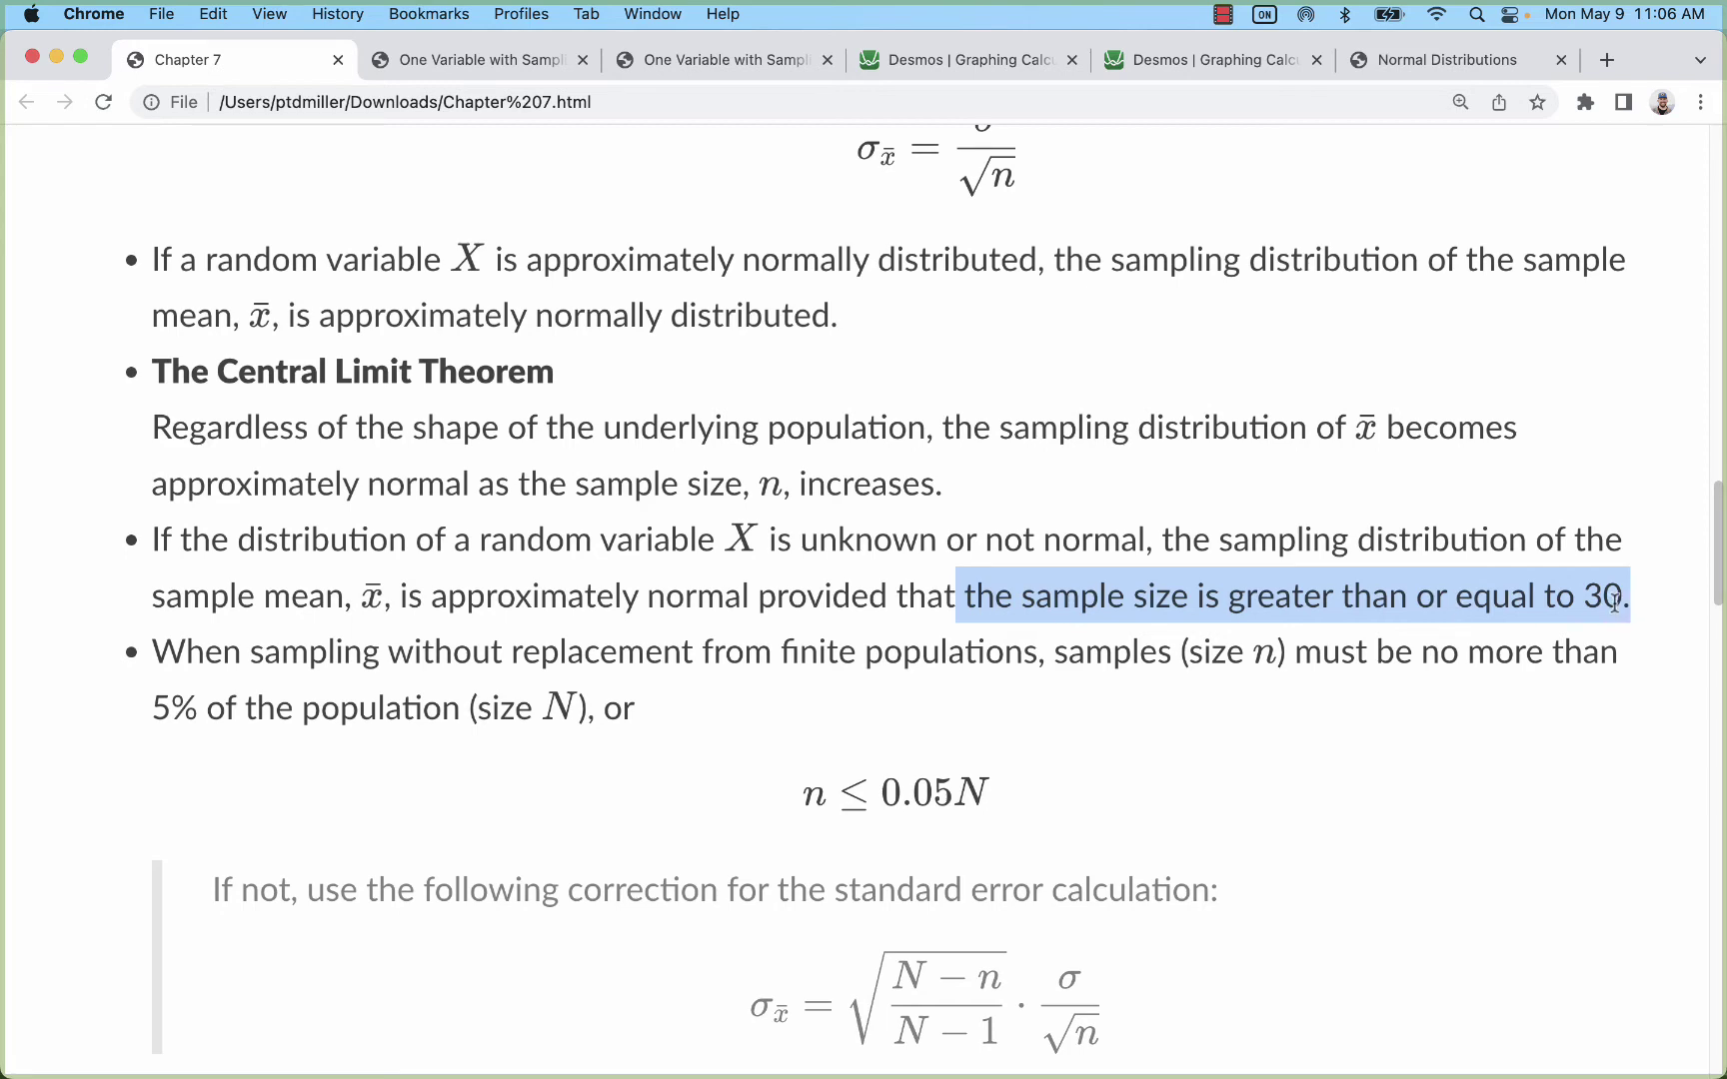
Reset and draw 10000 size-30 samples from Change (SD 0.052), then open the dataset list
click(475, 60)
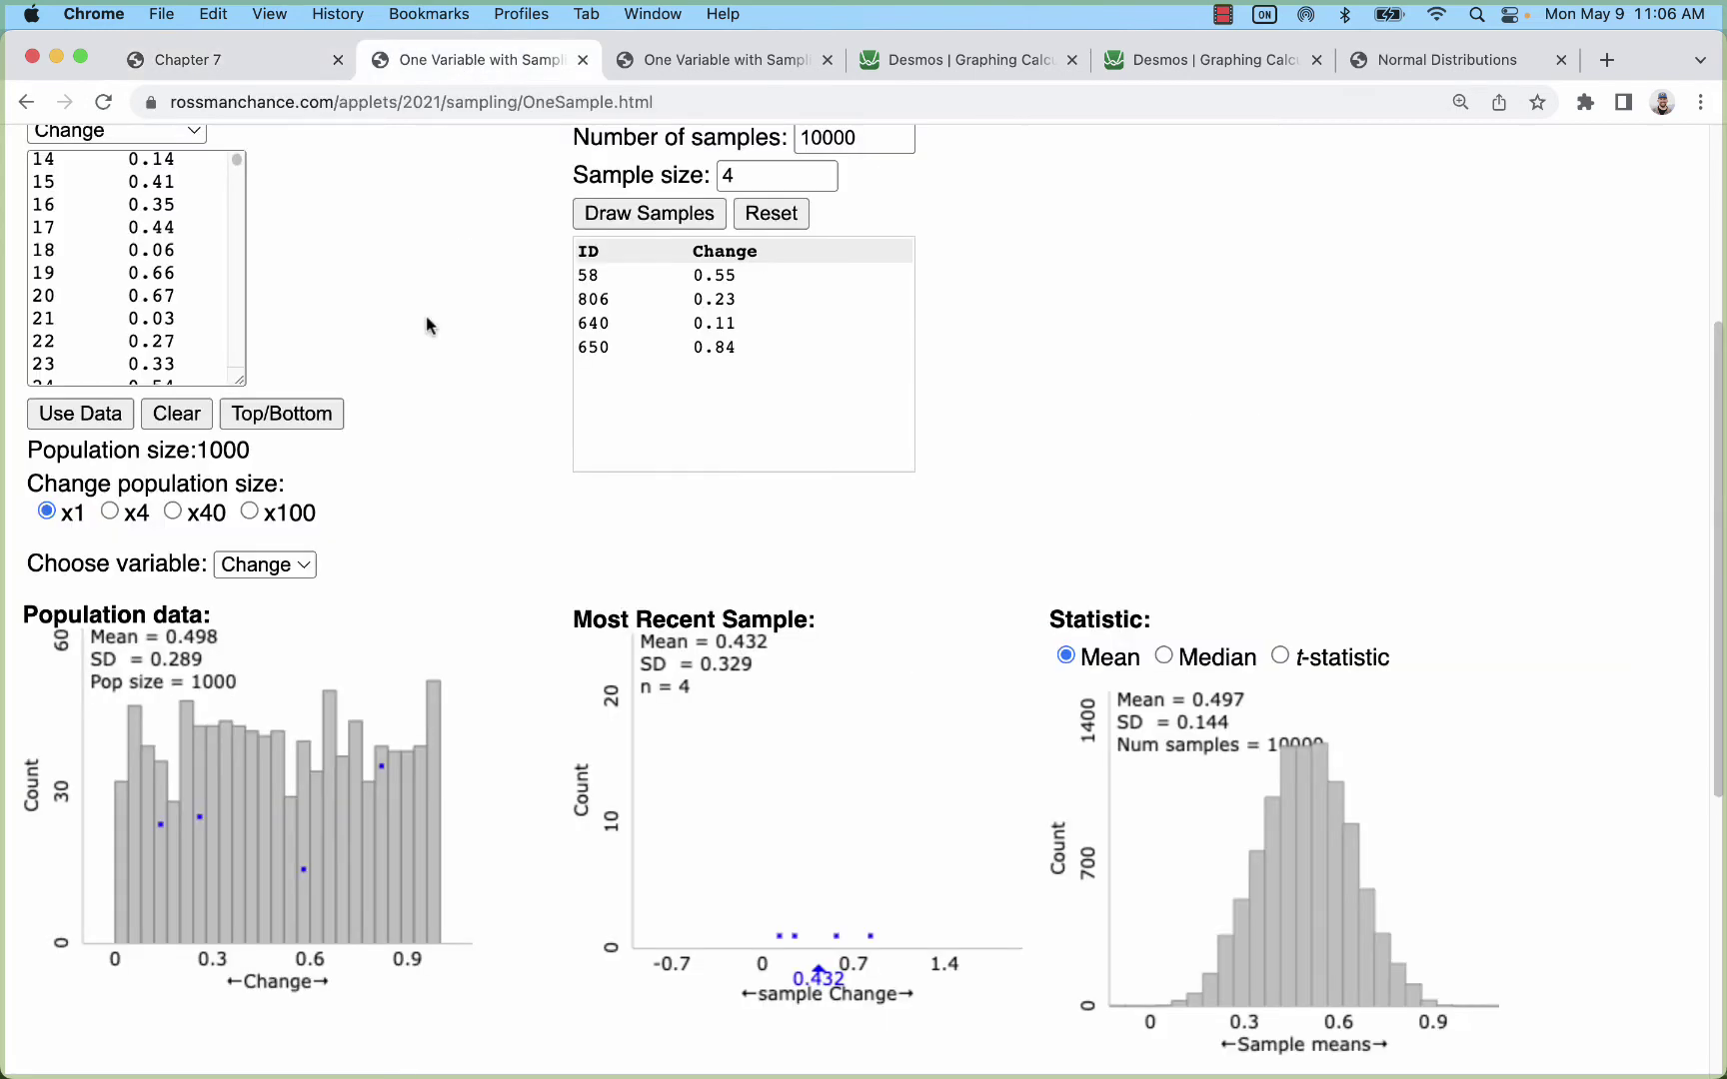
scroll(640, 800, up, 5)
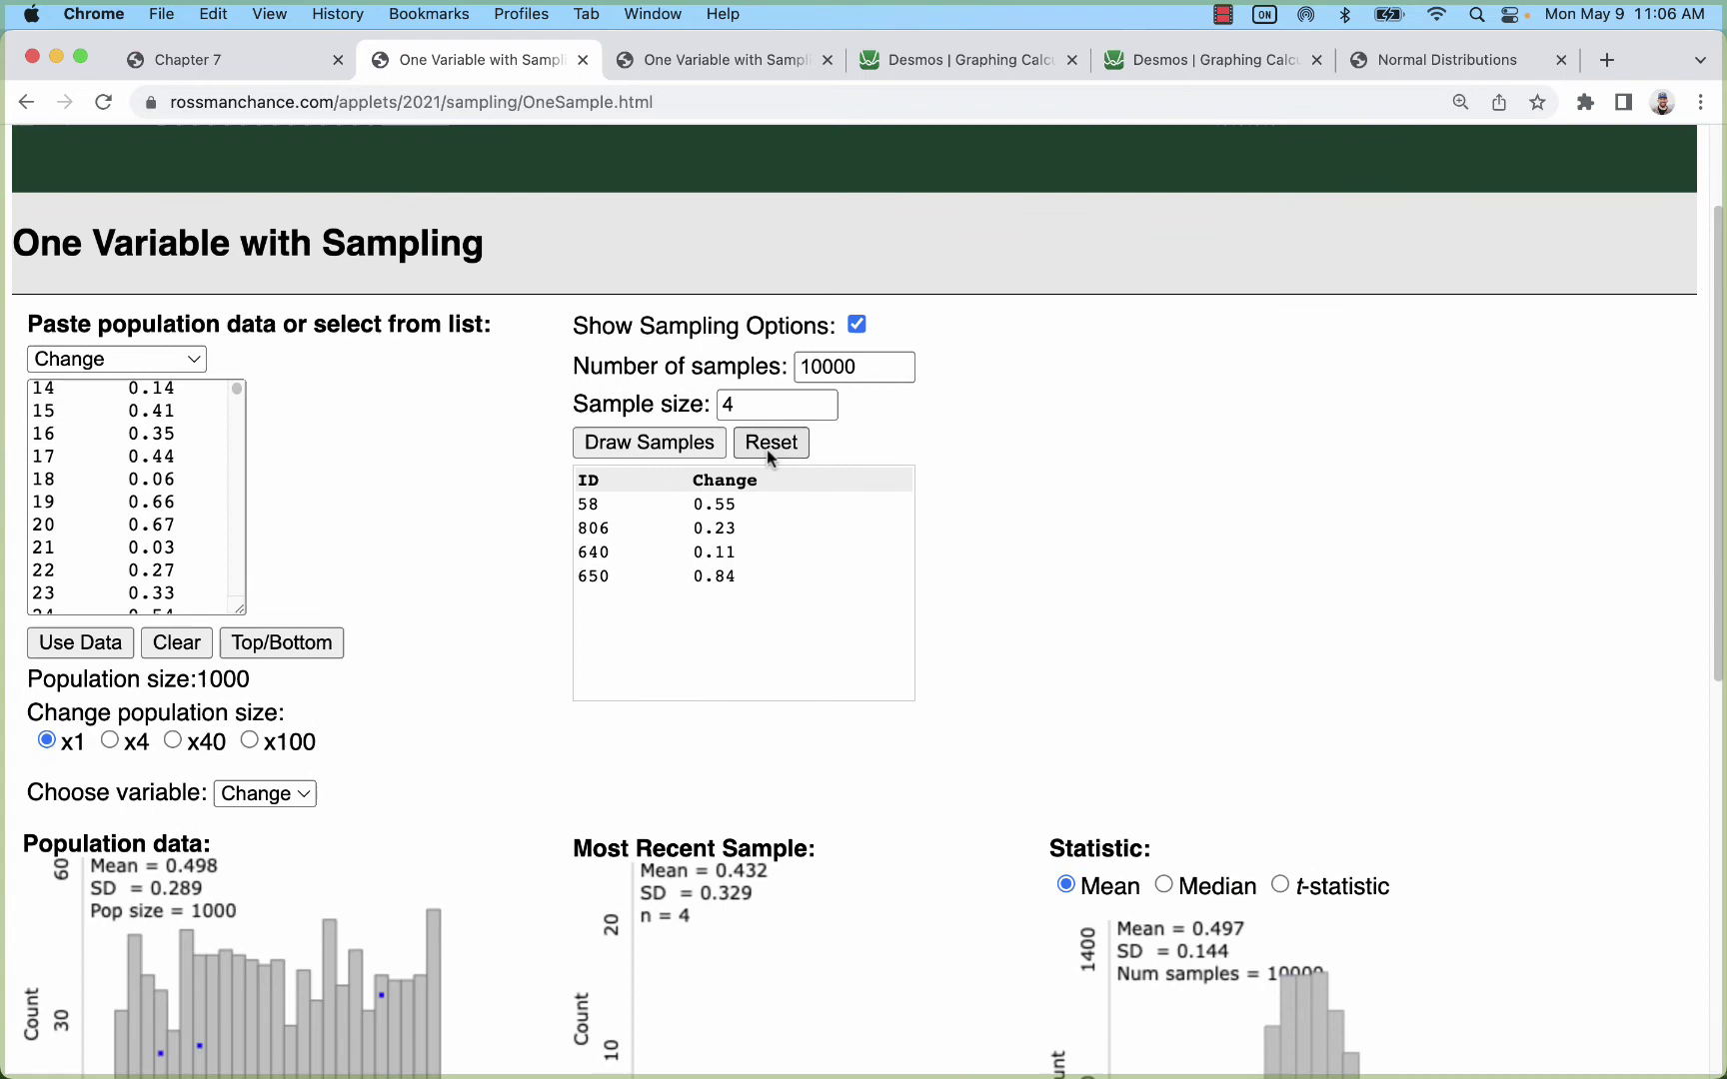
click(770, 442)
double_click(730, 405)
text(30)
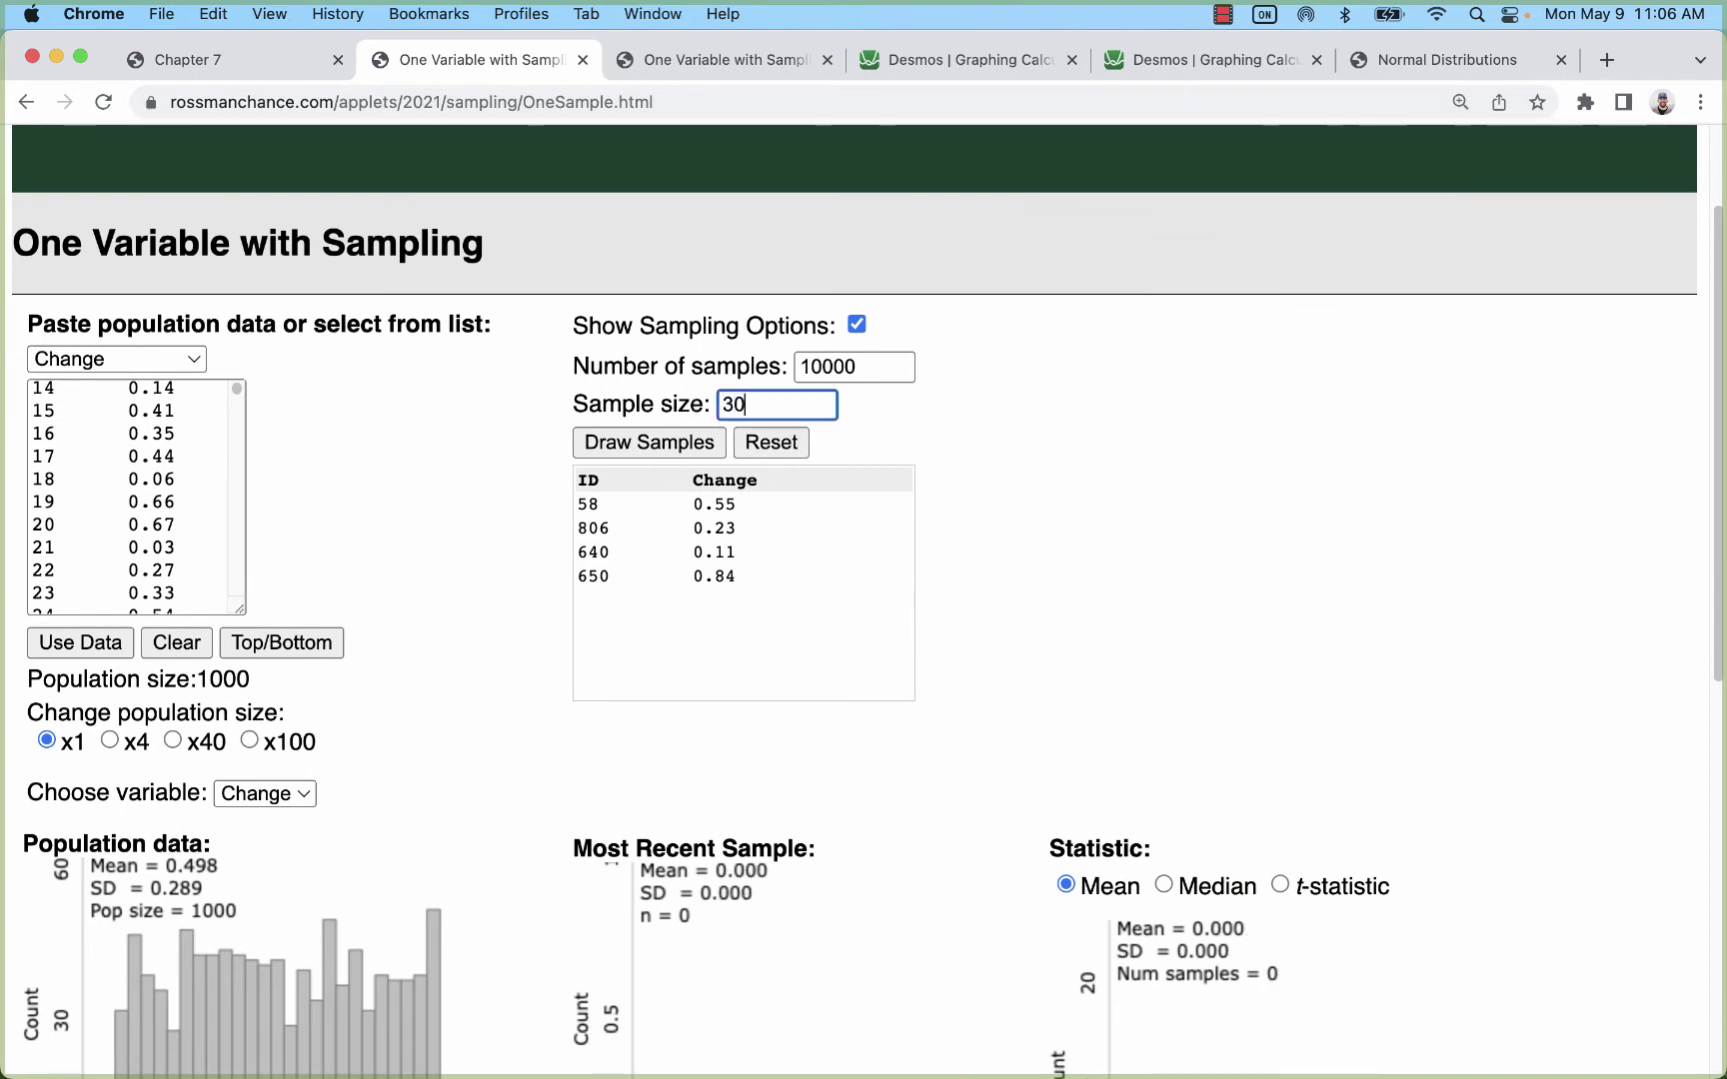
click(654, 443)
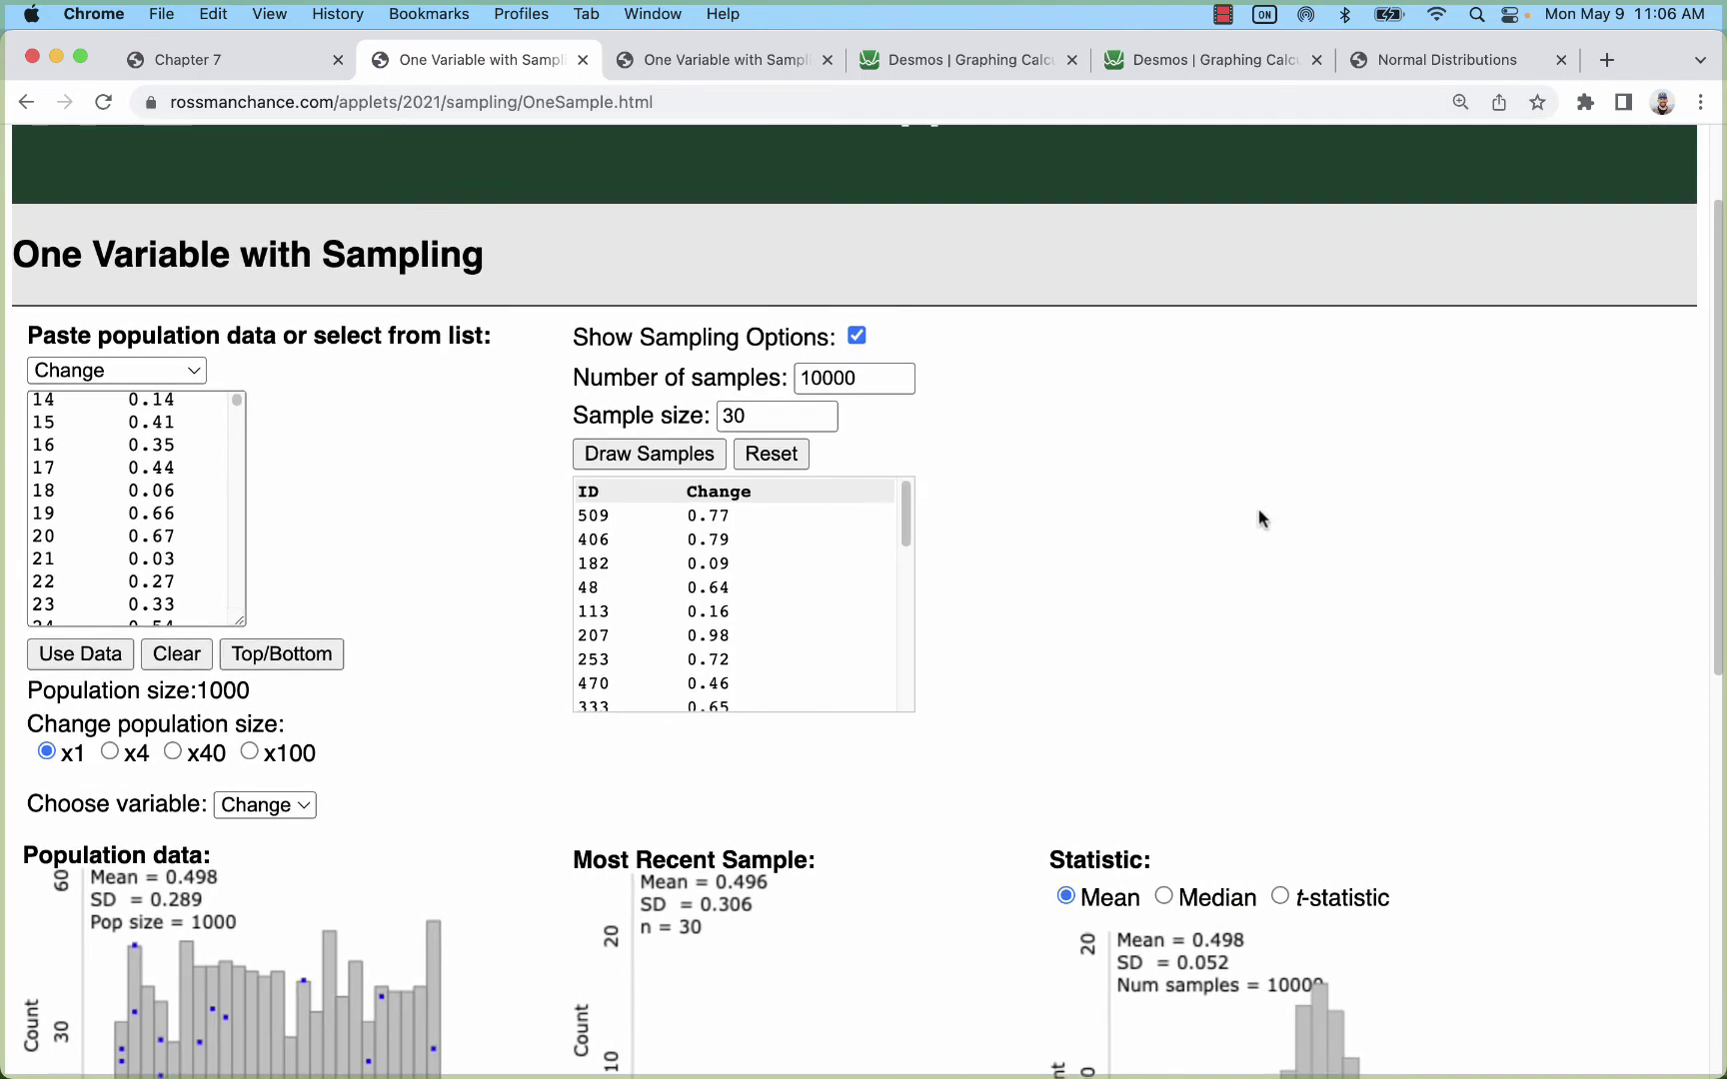
scroll(1259, 699, down, 1)
scroll(1253, 757, down, 6)
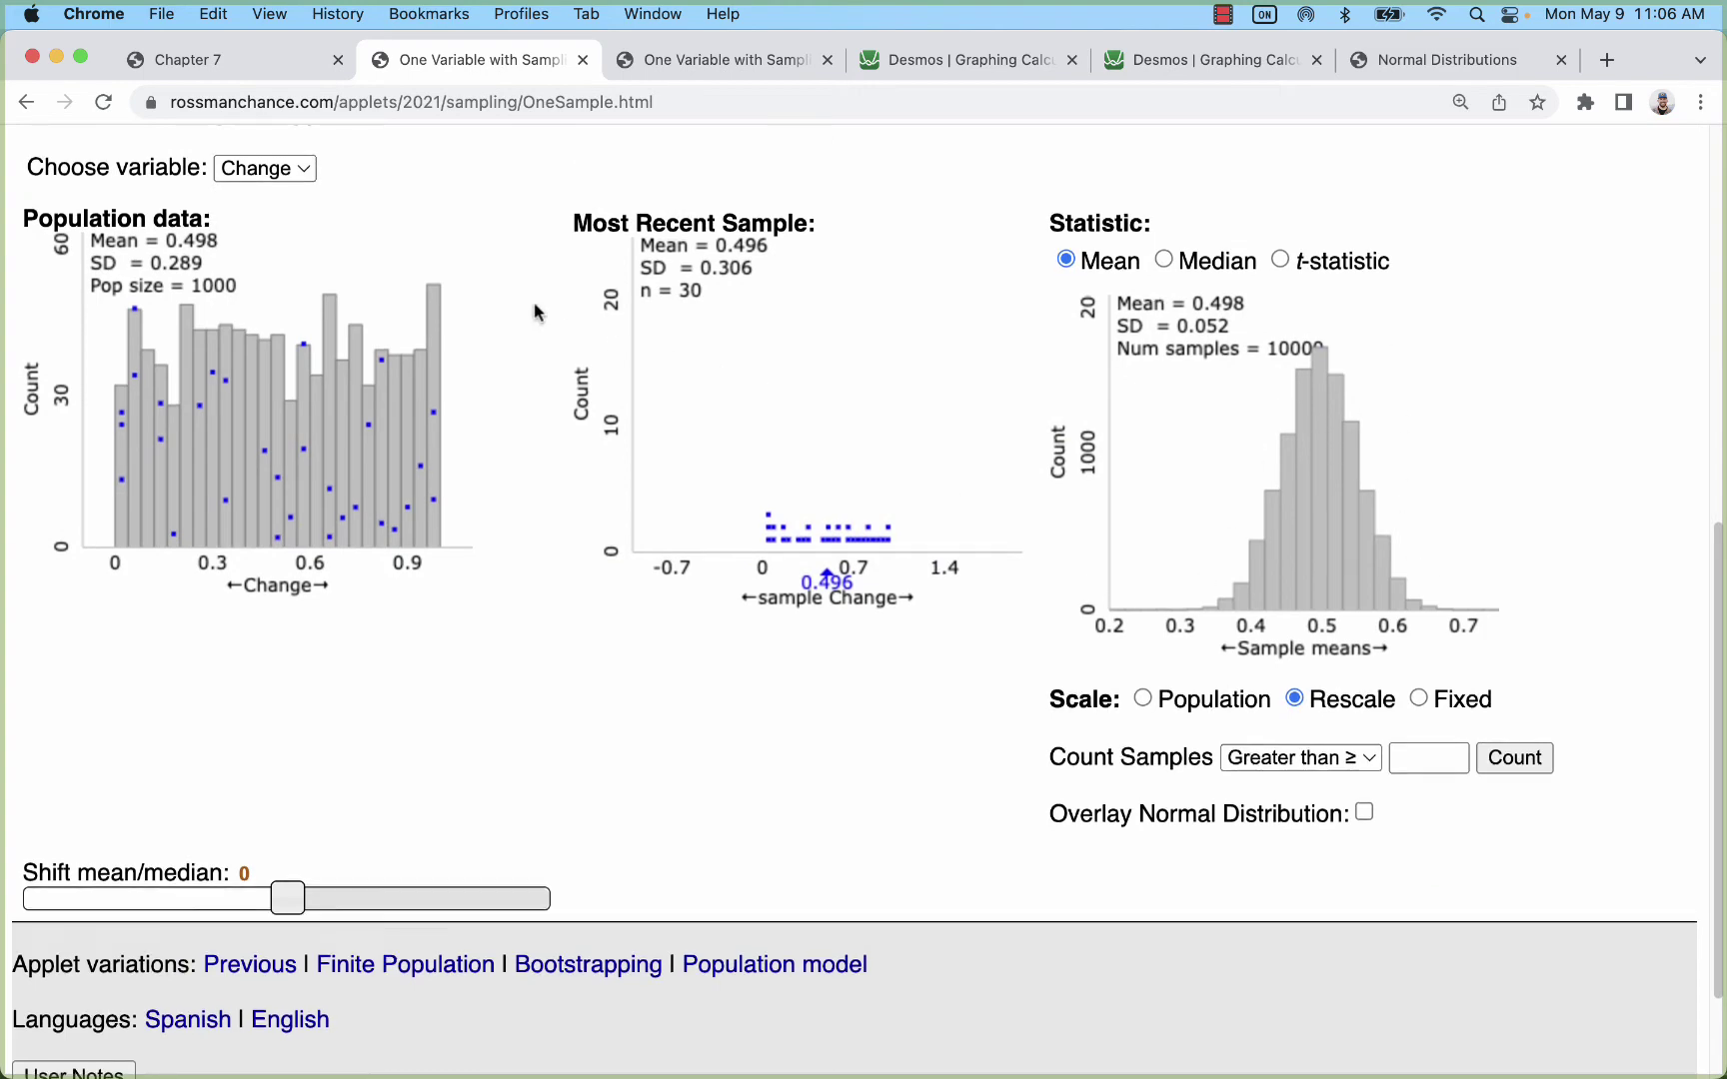
scroll(1182, 603, up, 6)
click(91, 345)
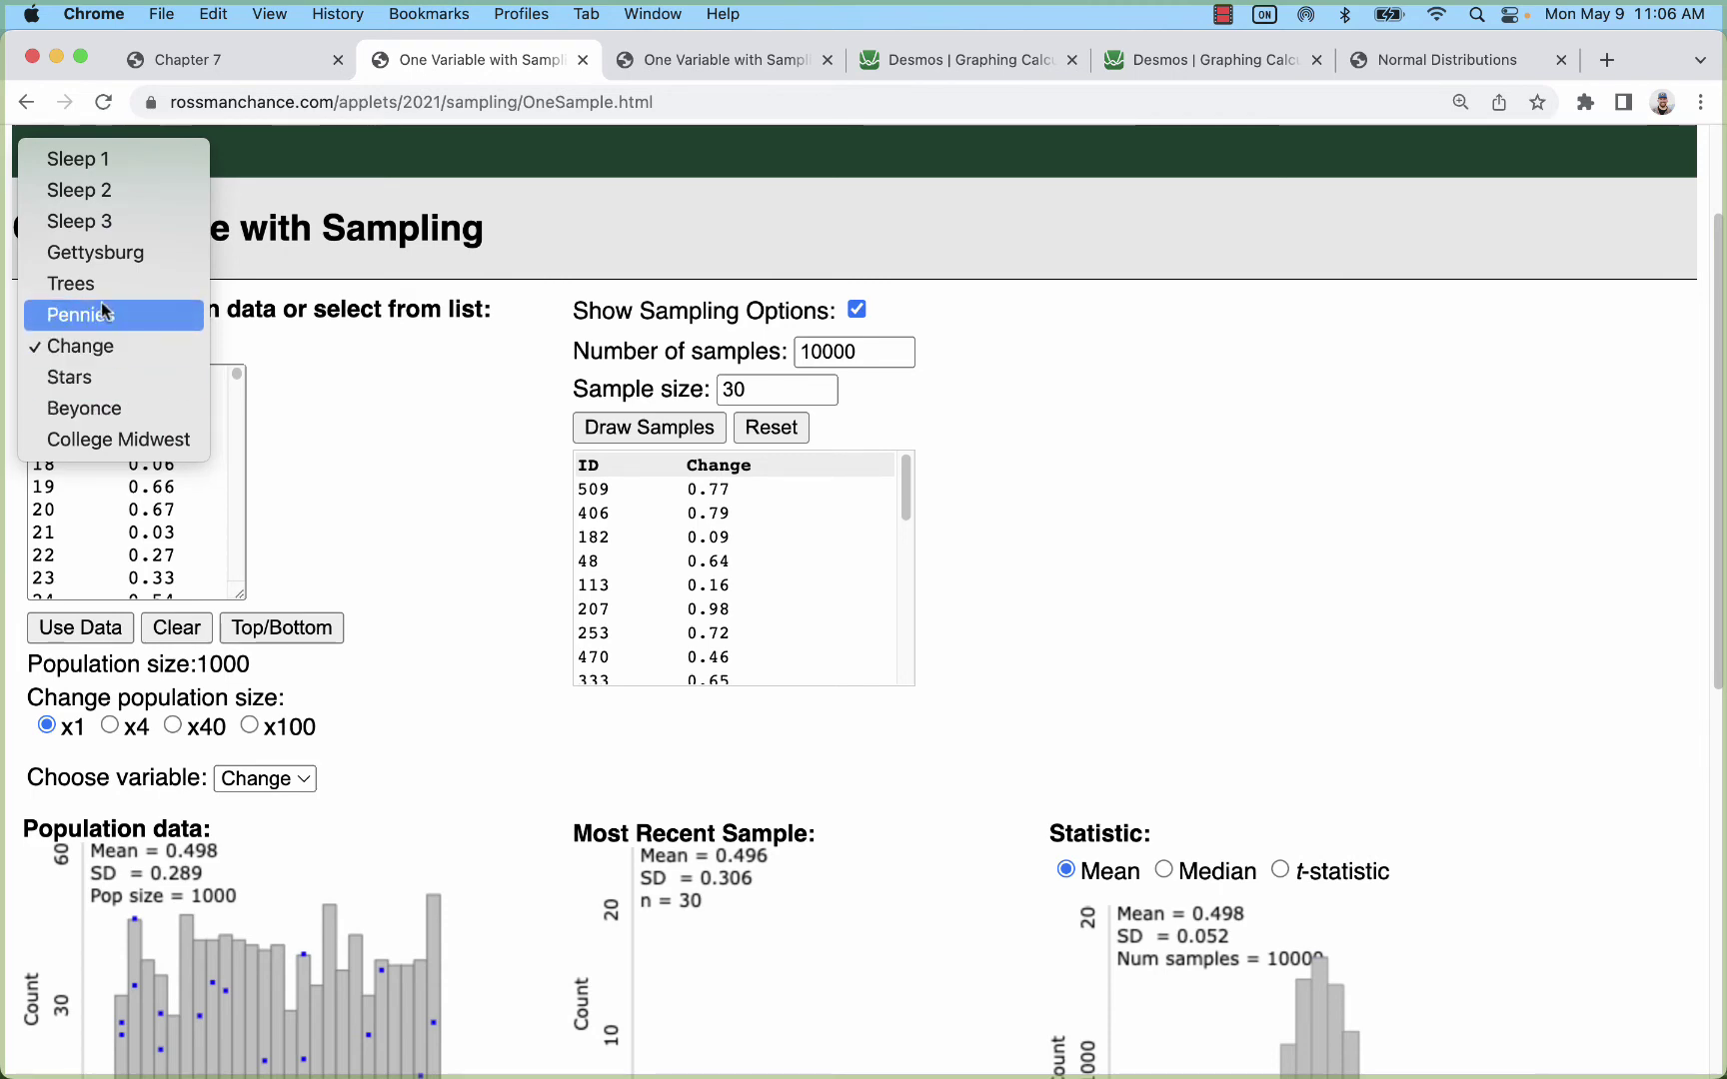
Load the Sleep 2 dataset as the population
click(62, 190)
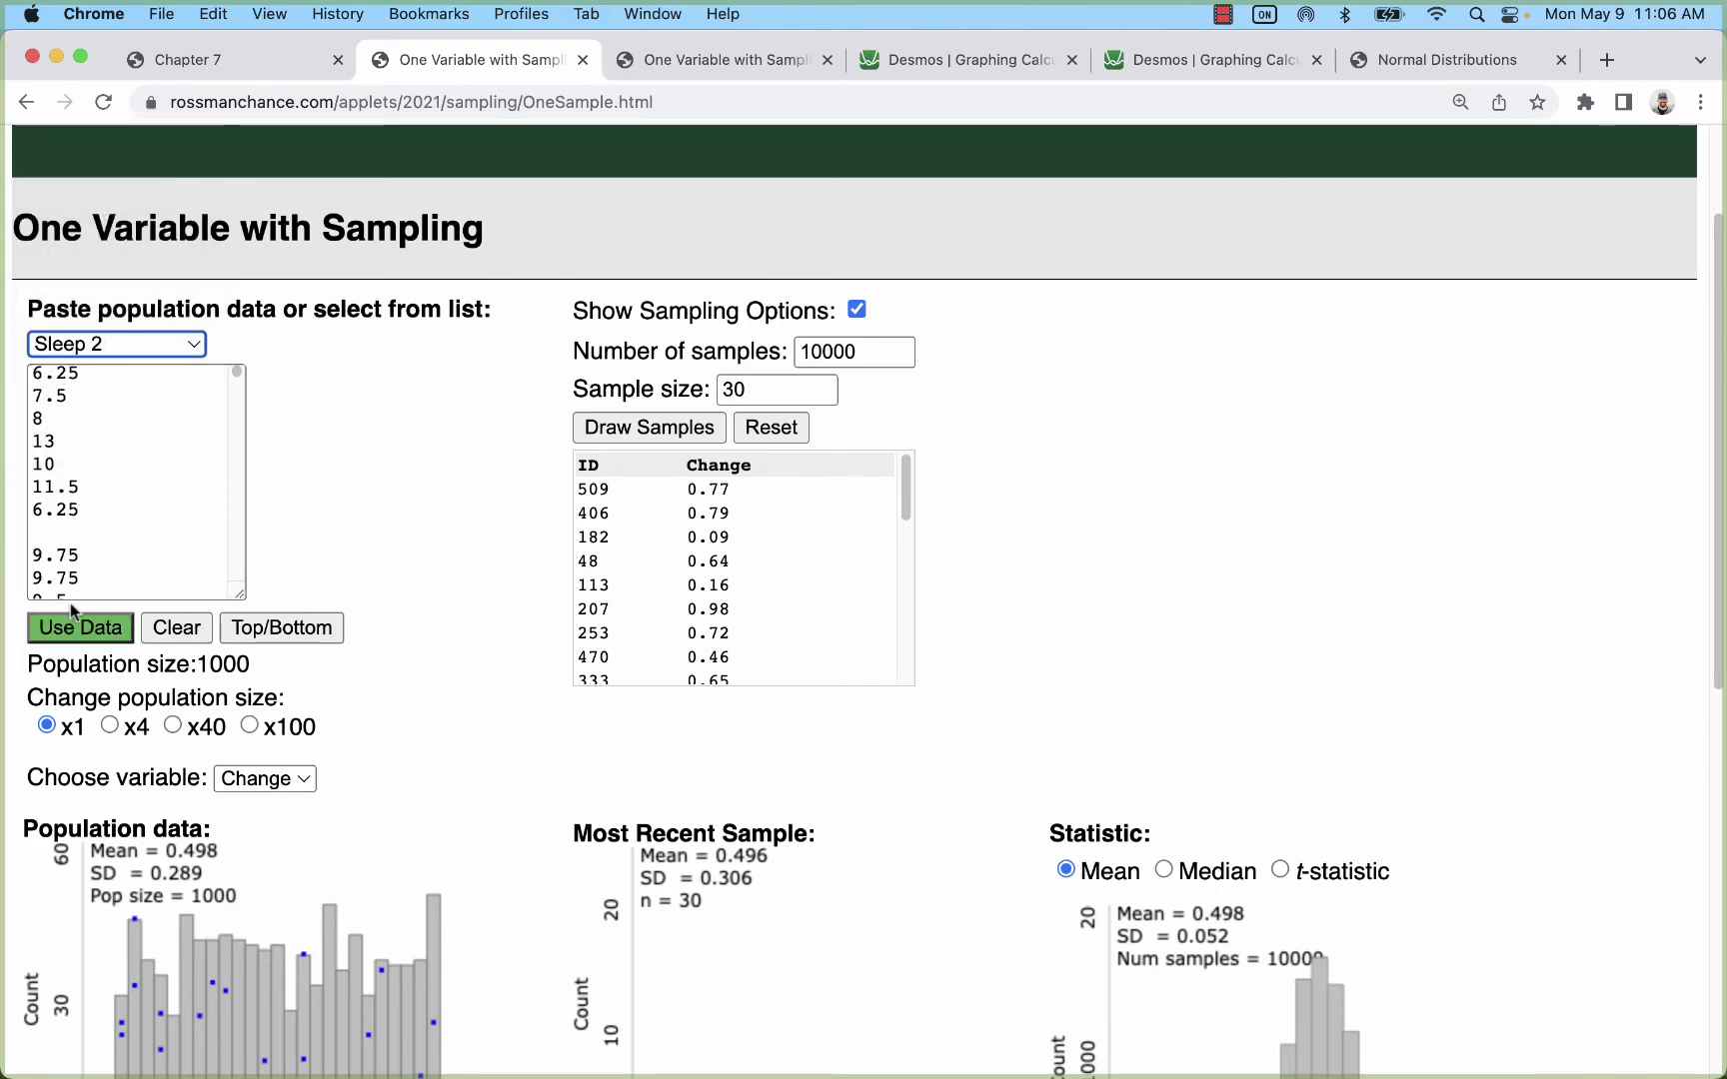
click(68, 630)
scroll(341, 607, down, 5)
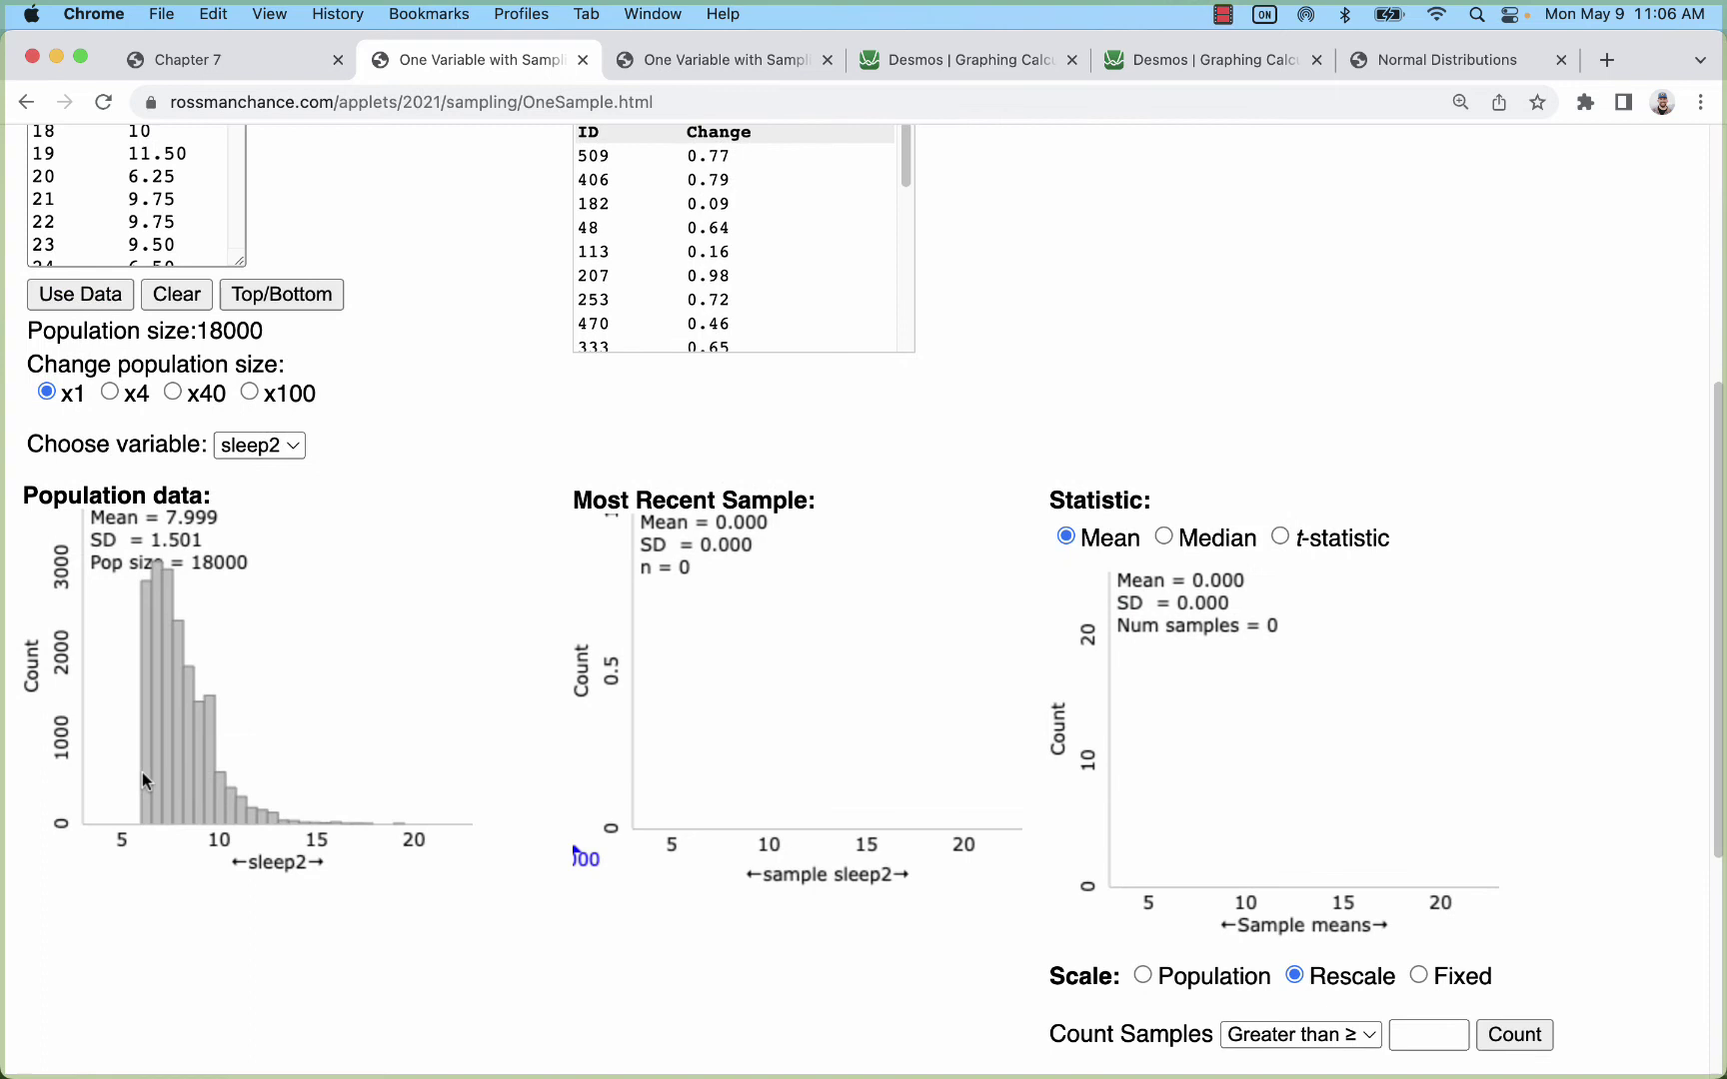
scroll(295, 767, up, 3)
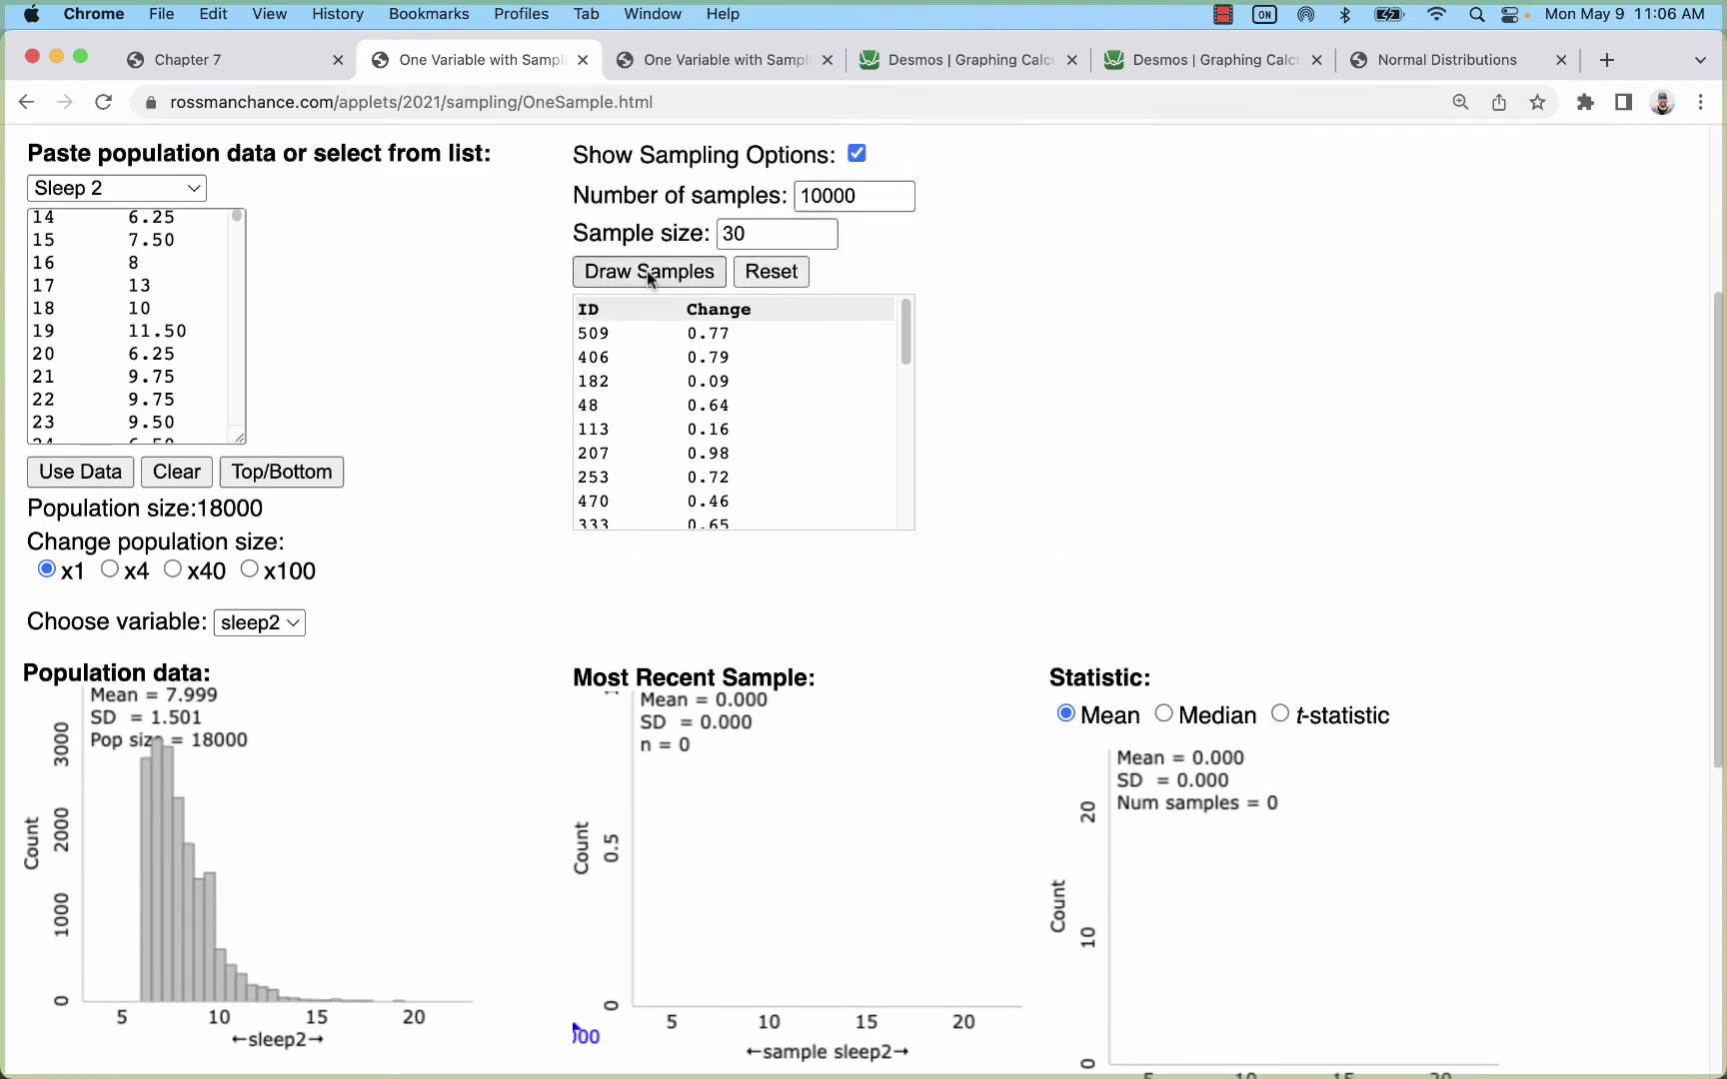
Draw 10000 samples of size 4 from Sleep 2, giving sample means with SD 0.754
drag(740, 236, 710, 235)
text(4)
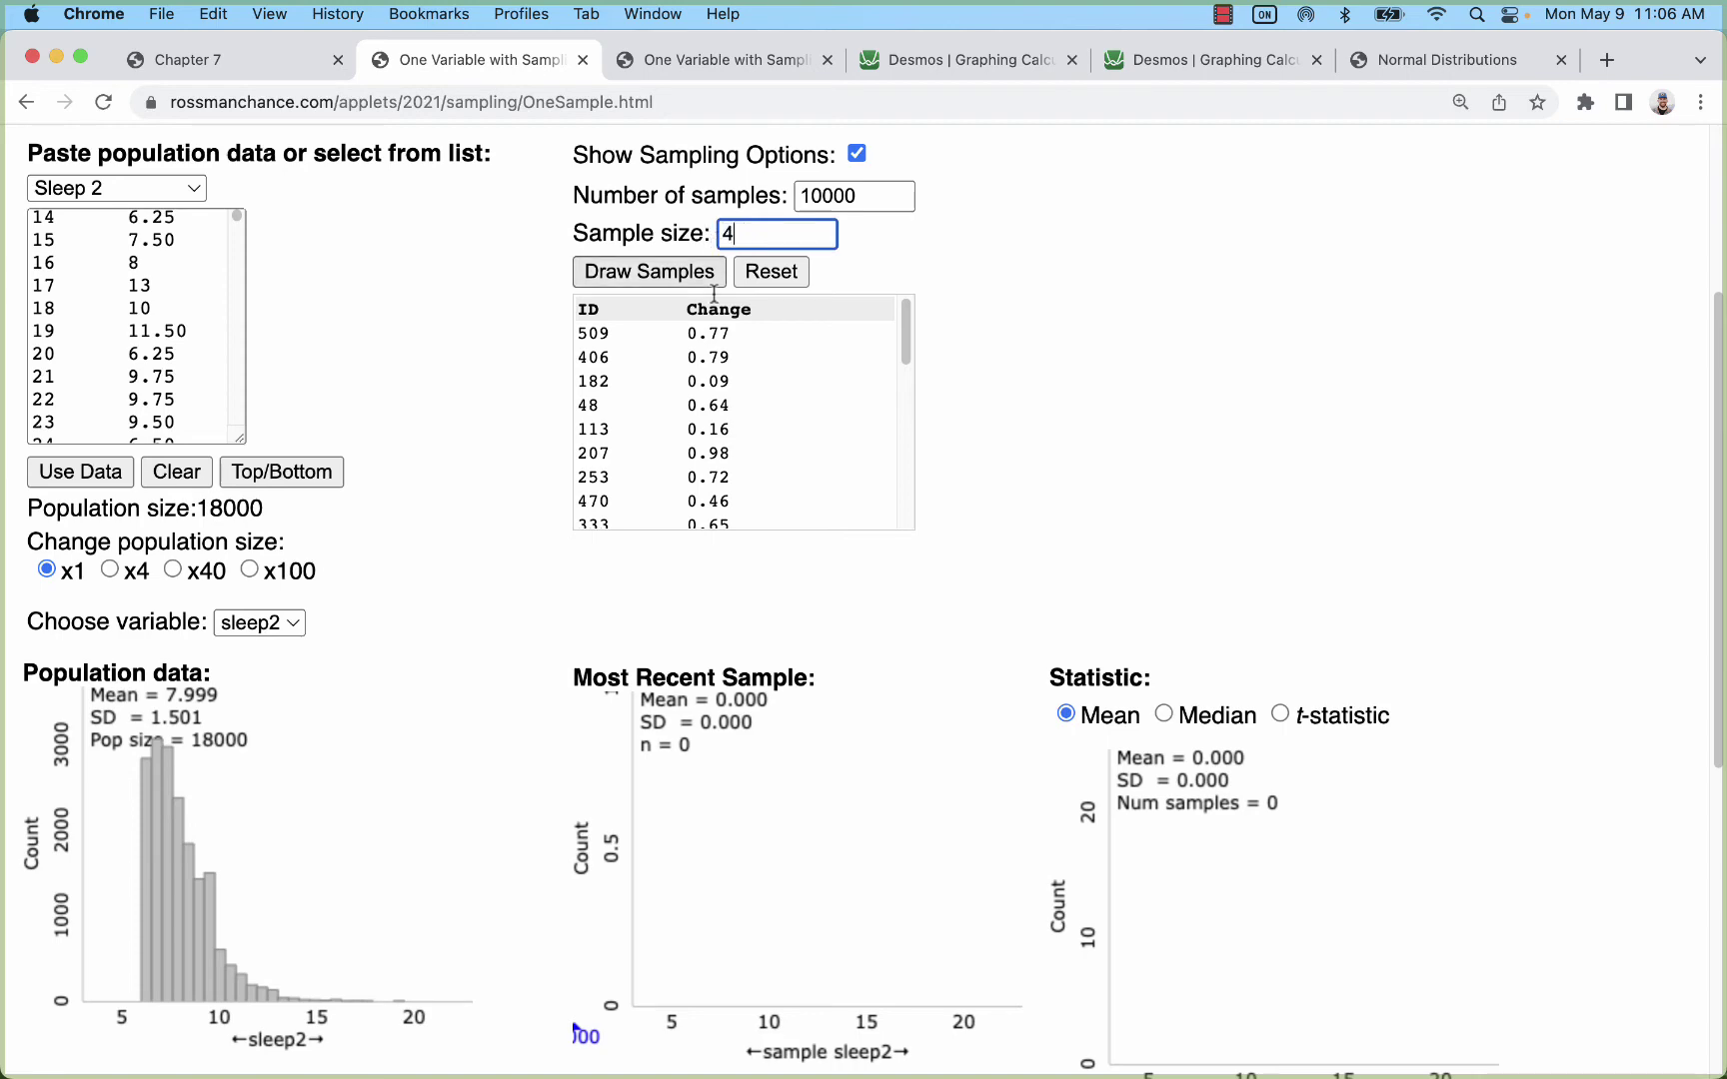
click(680, 279)
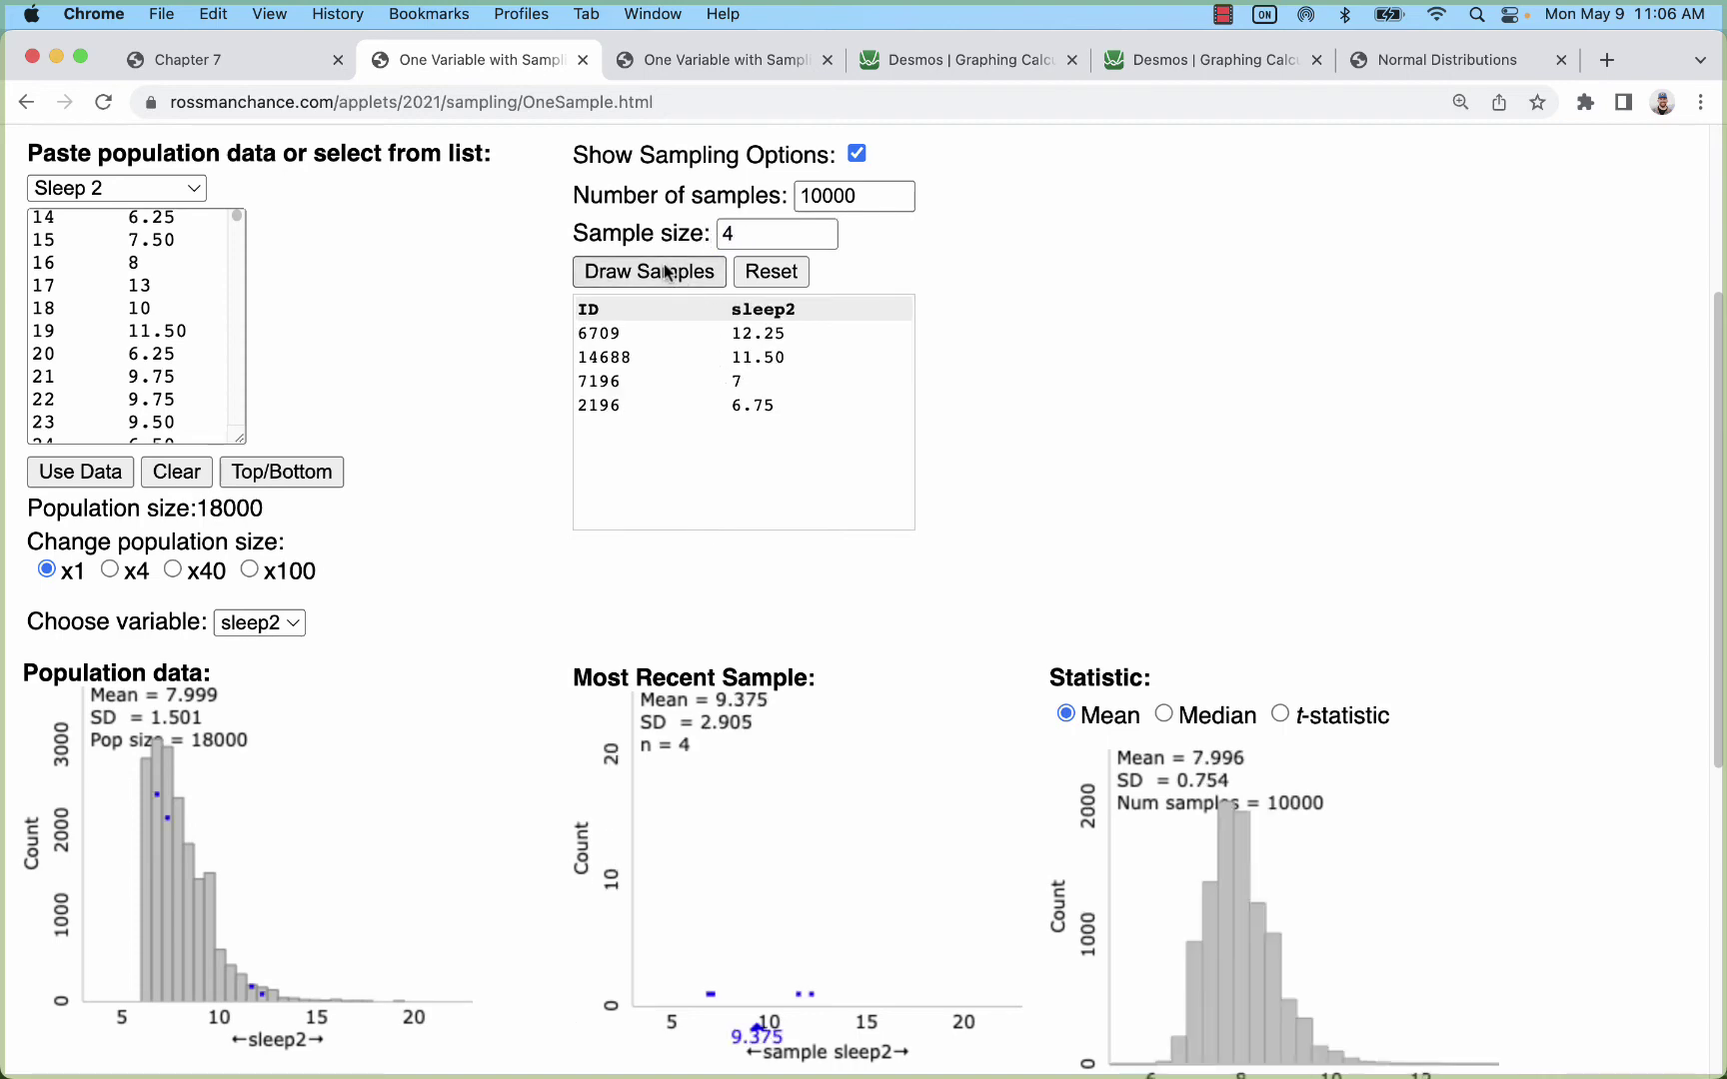
scroll(1049, 478, down, 5)
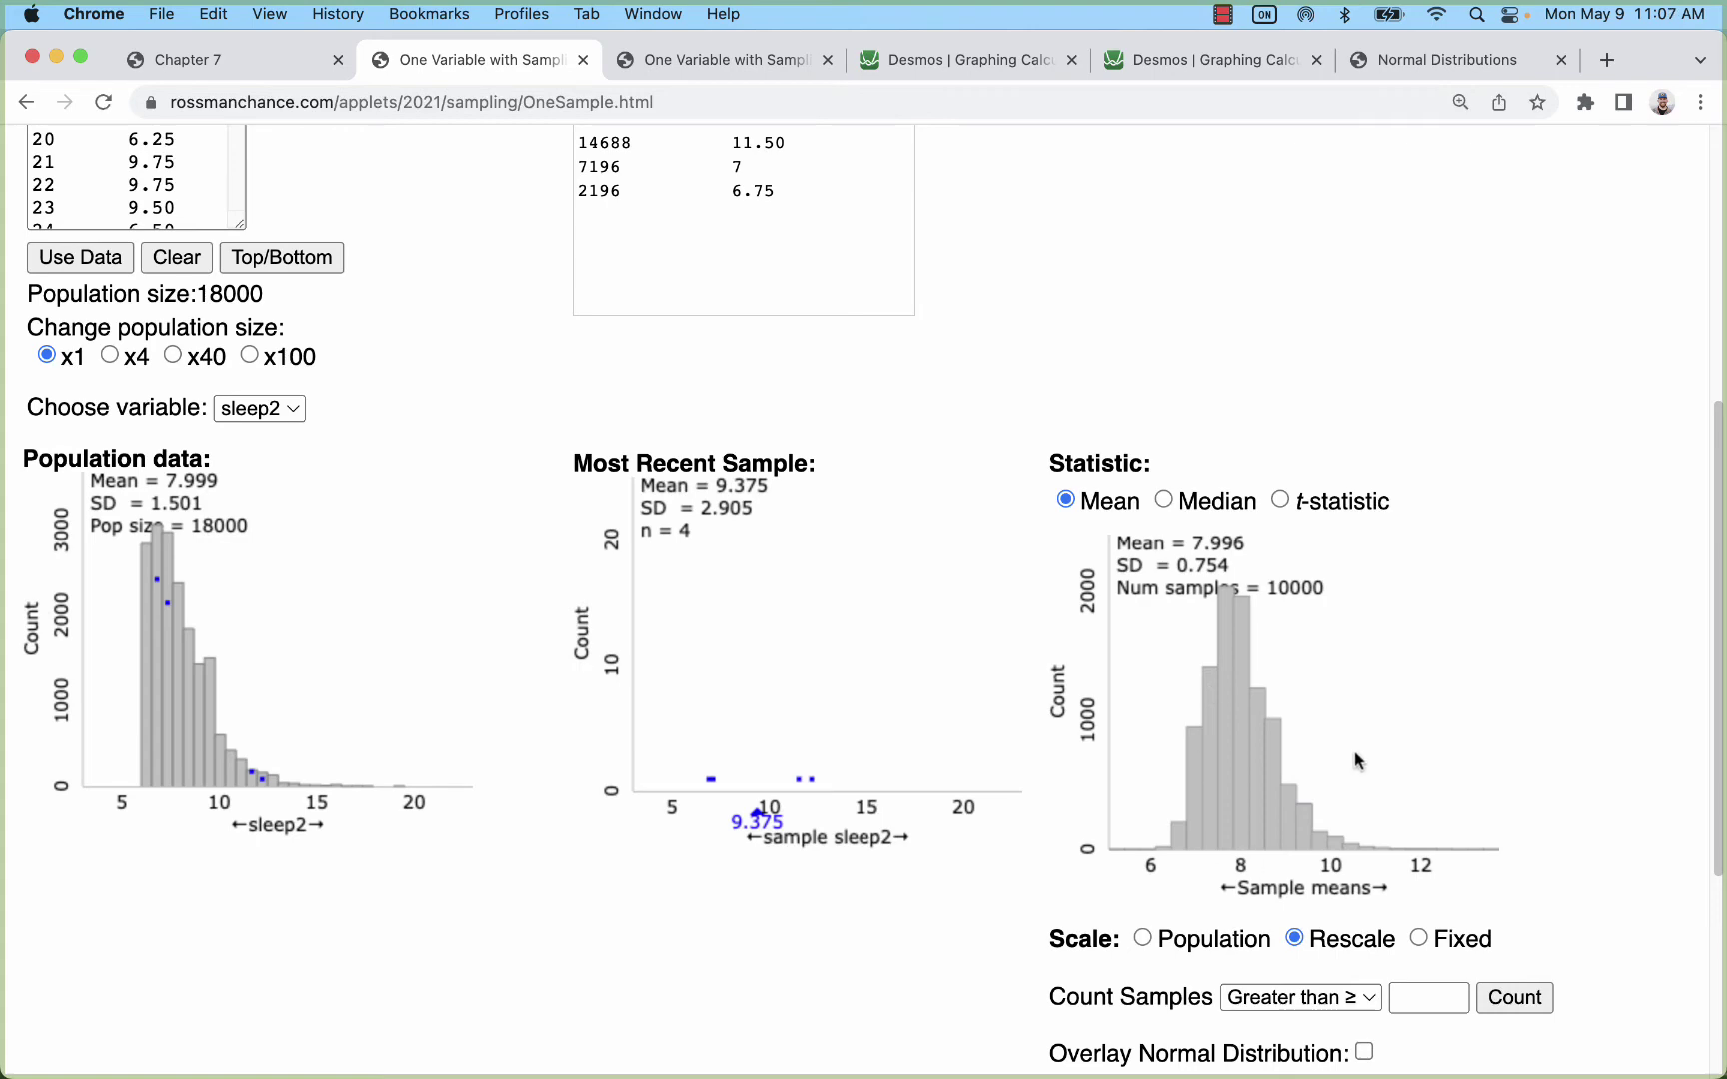
scroll(1354, 751, up, 5)
scroll(699, 425, down, 1)
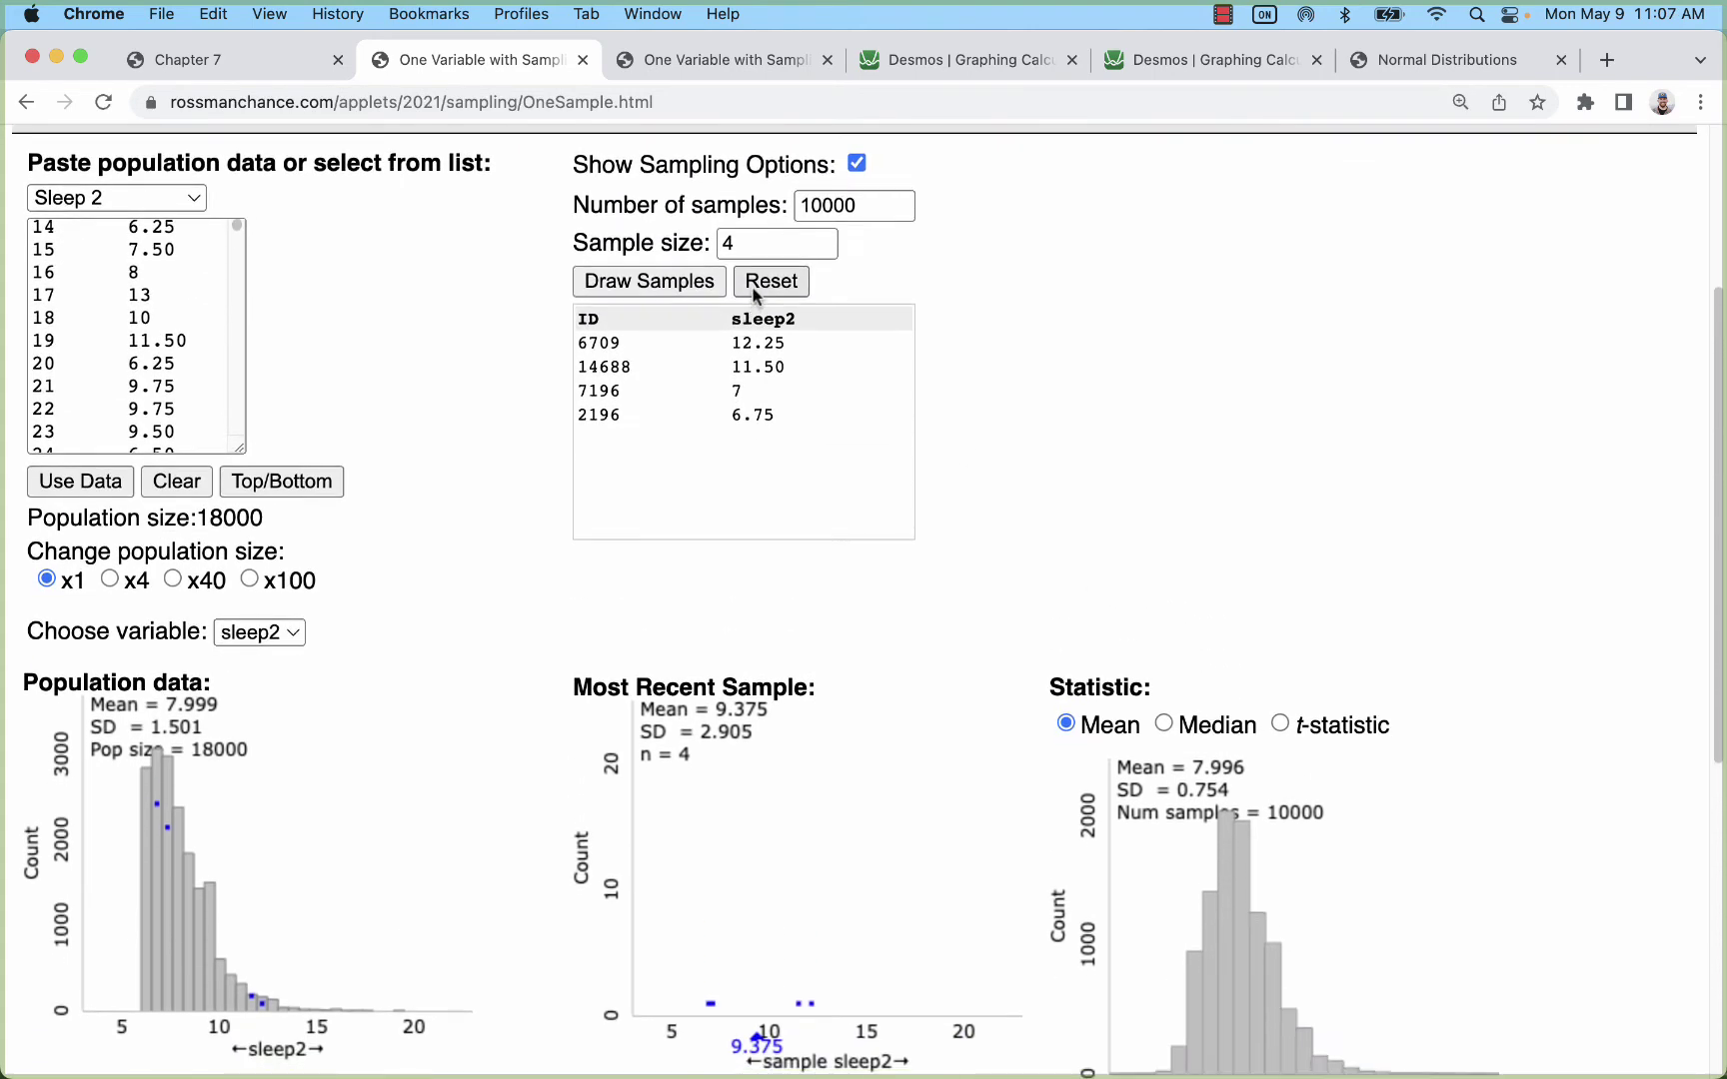
Reset and draw 10000 samples of size 30 from Sleep 2, giving sample means with SD 0.273
click(772, 281)
text(30)
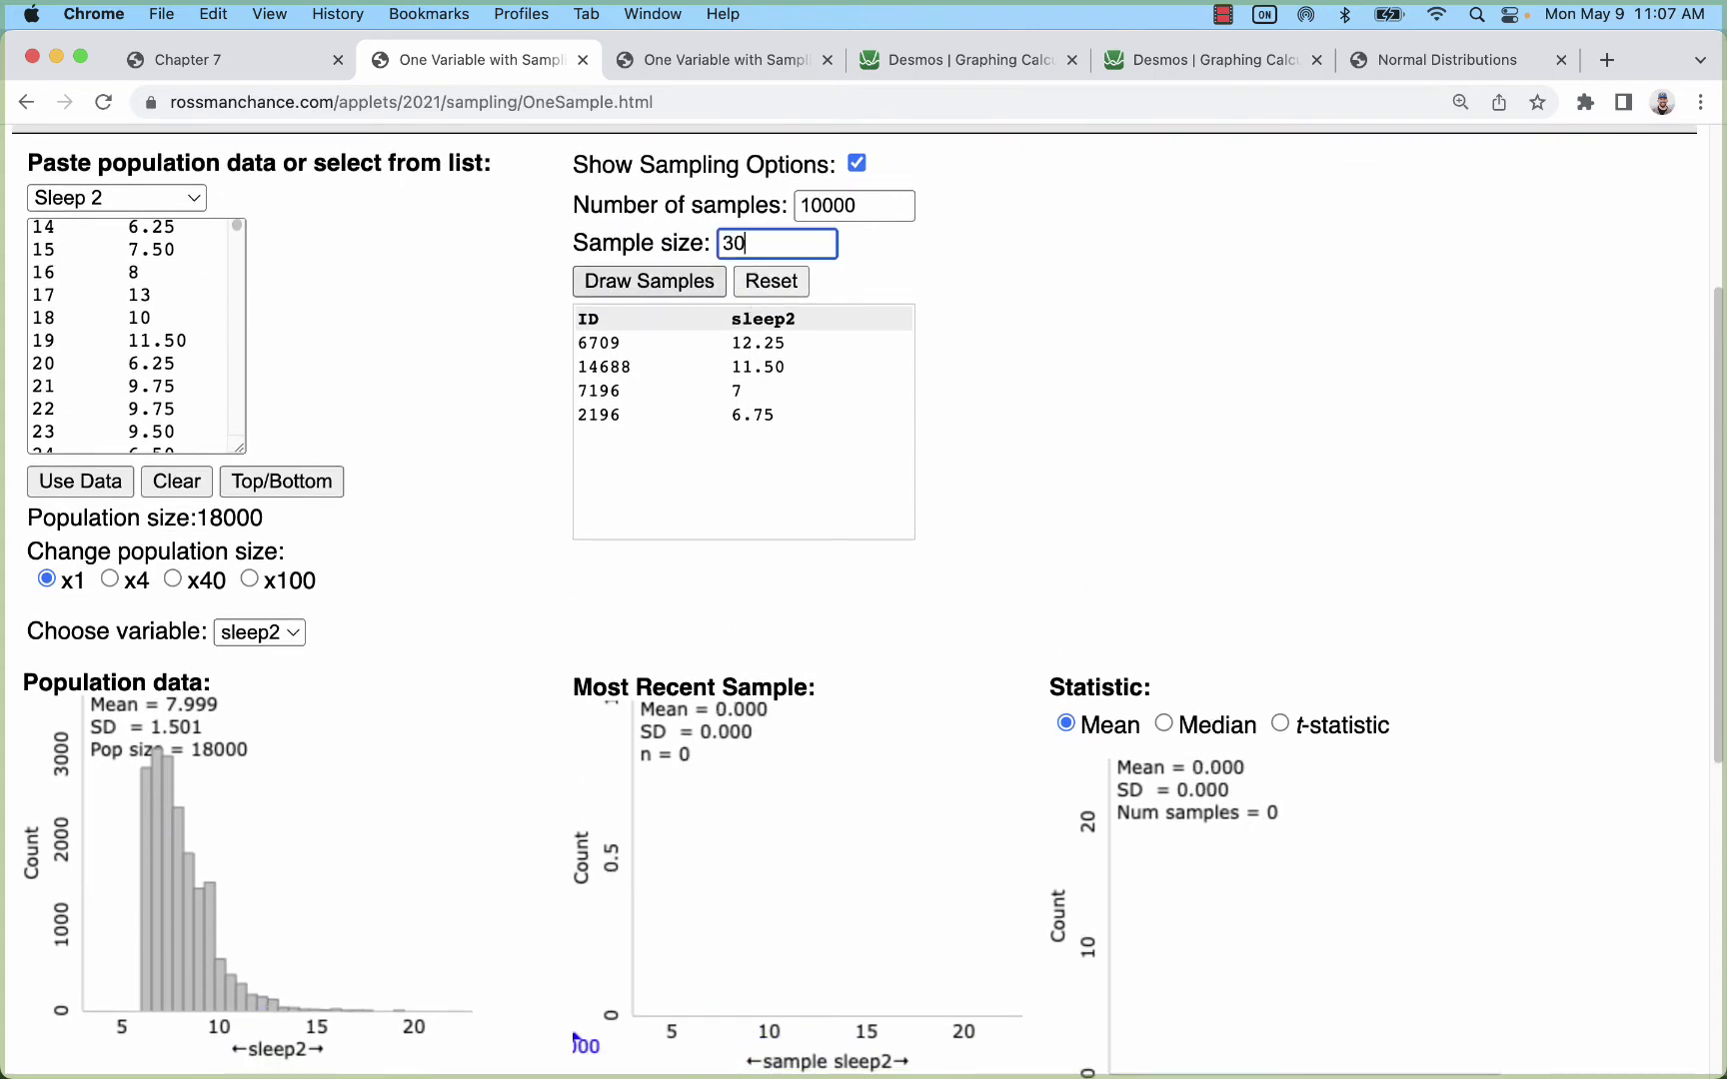
click(711, 280)
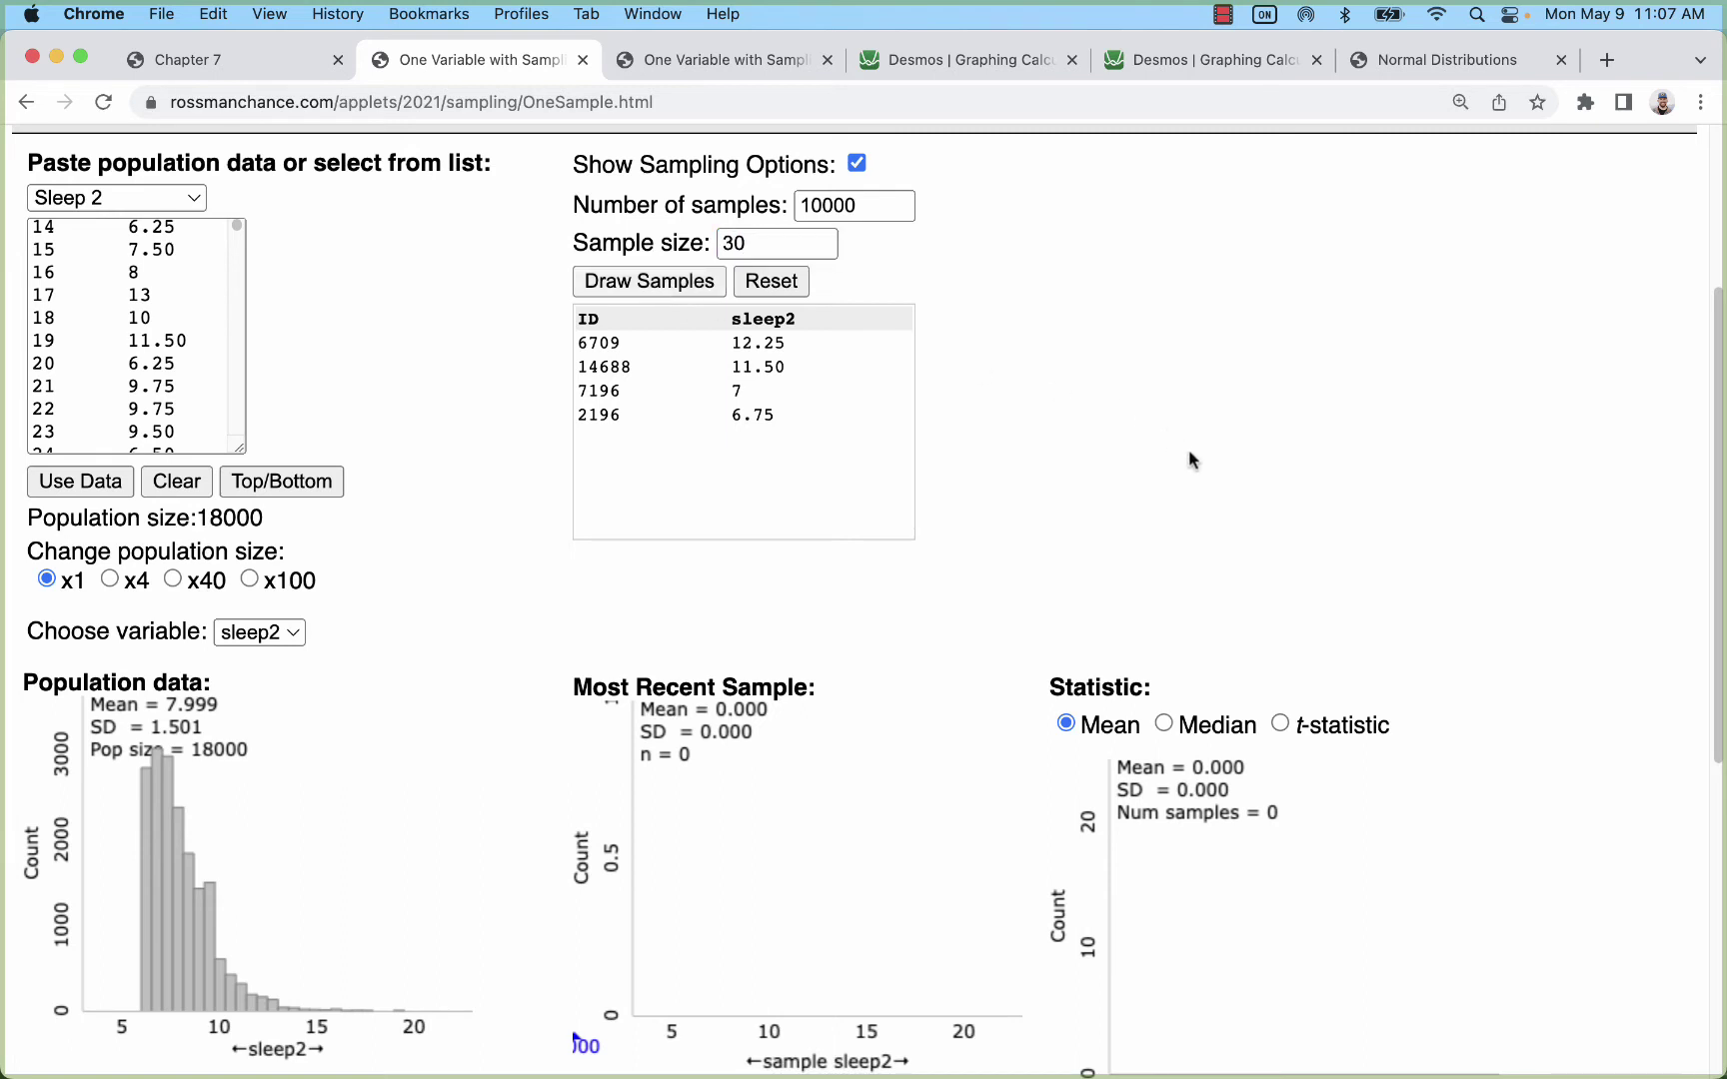
scroll(1199, 749, down, 4)
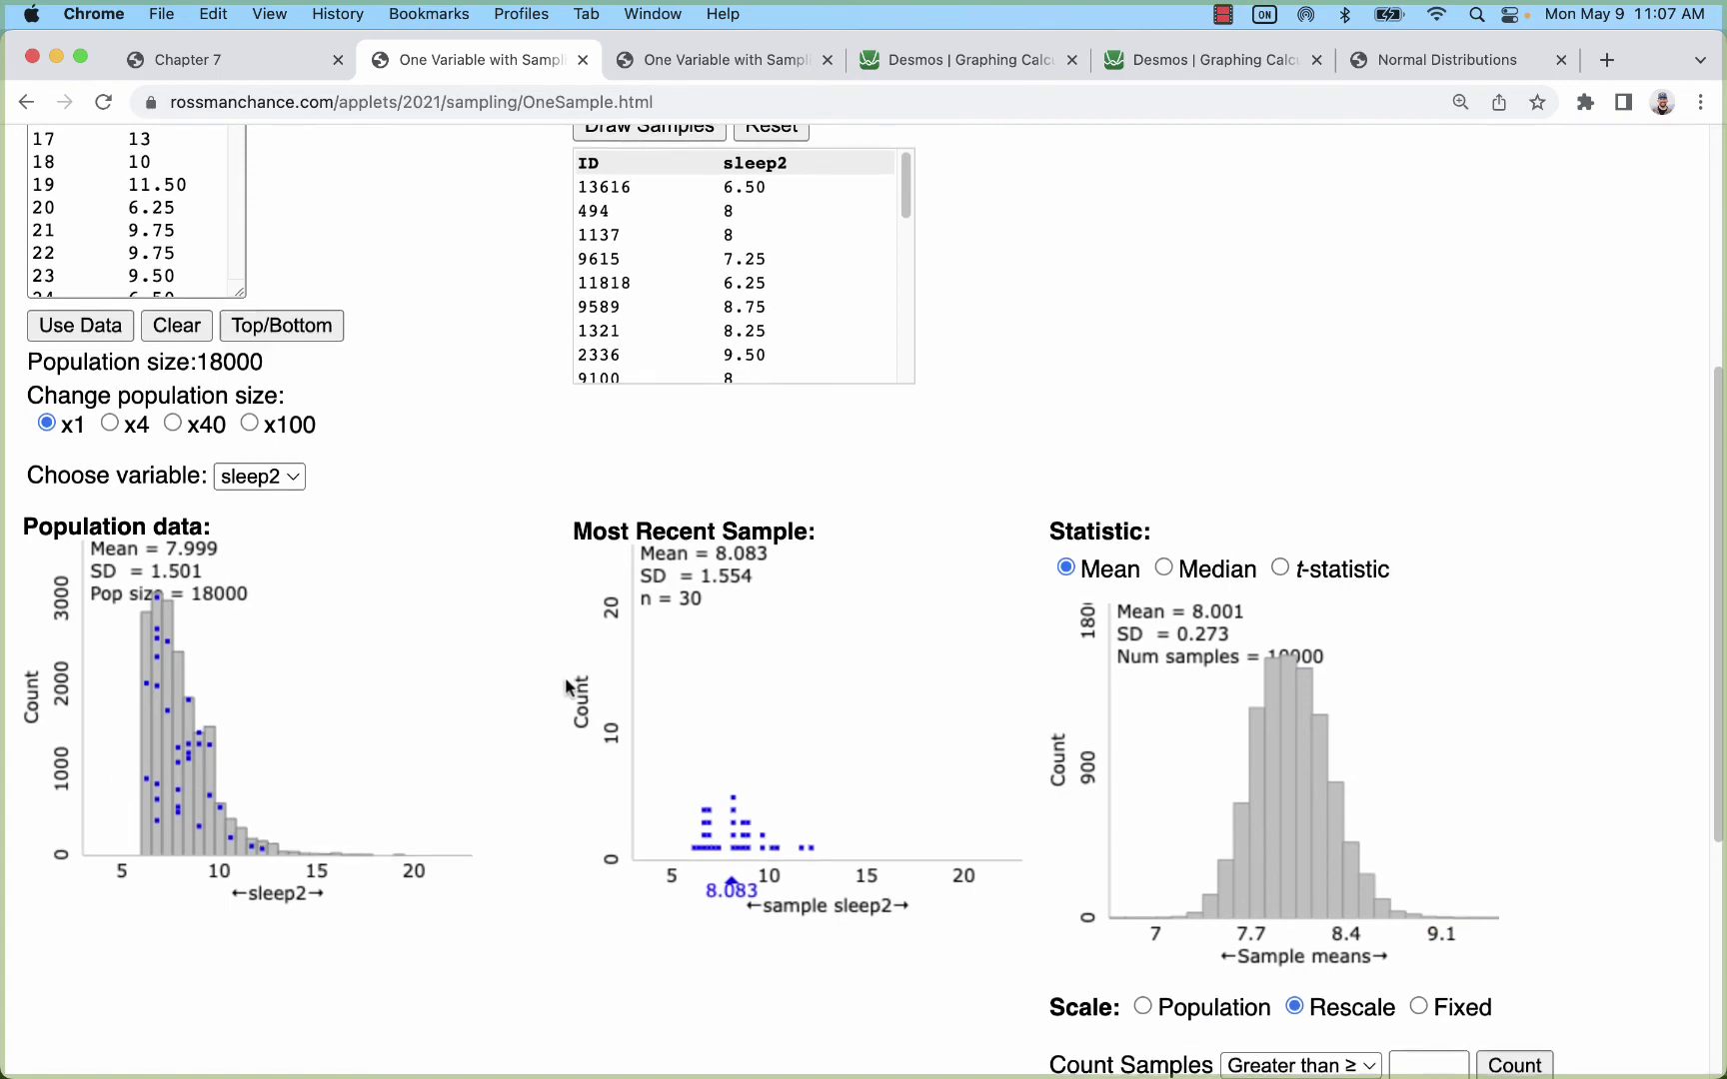
scroll(590, 719, up, 4)
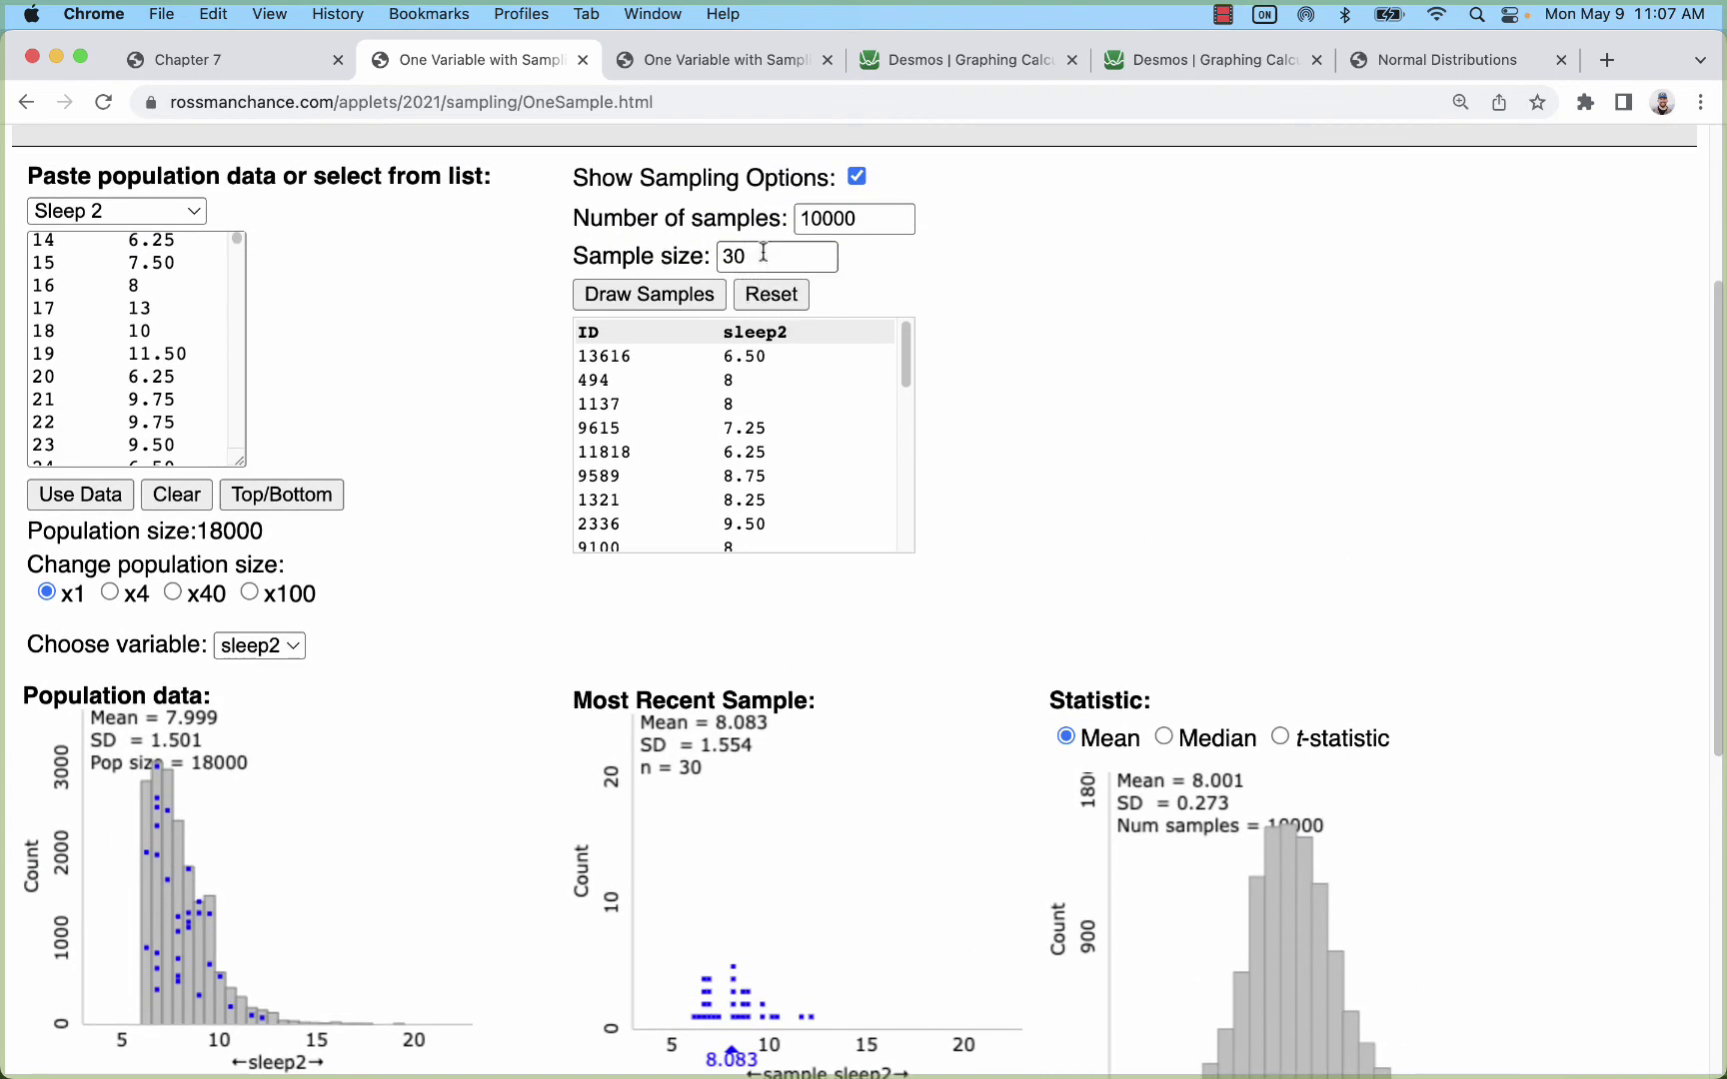
scroll(150, 749, down, 4)
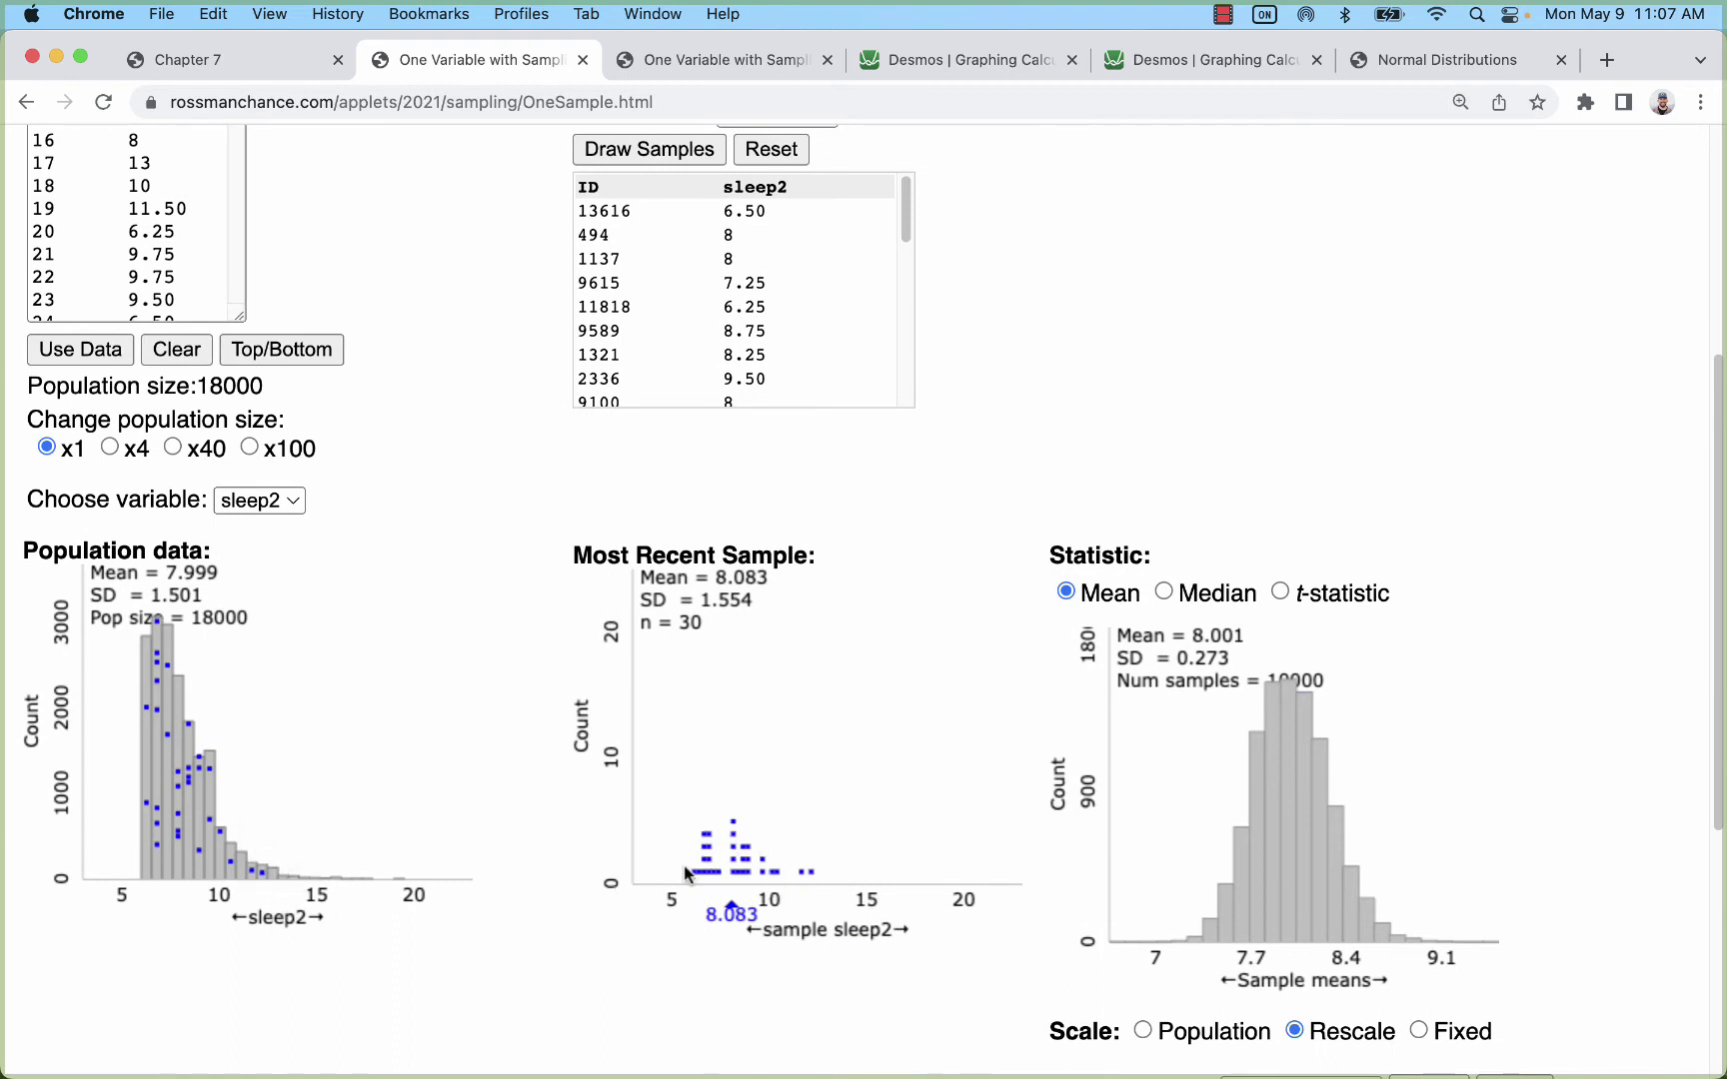
scroll(1180, 780, down, 4)
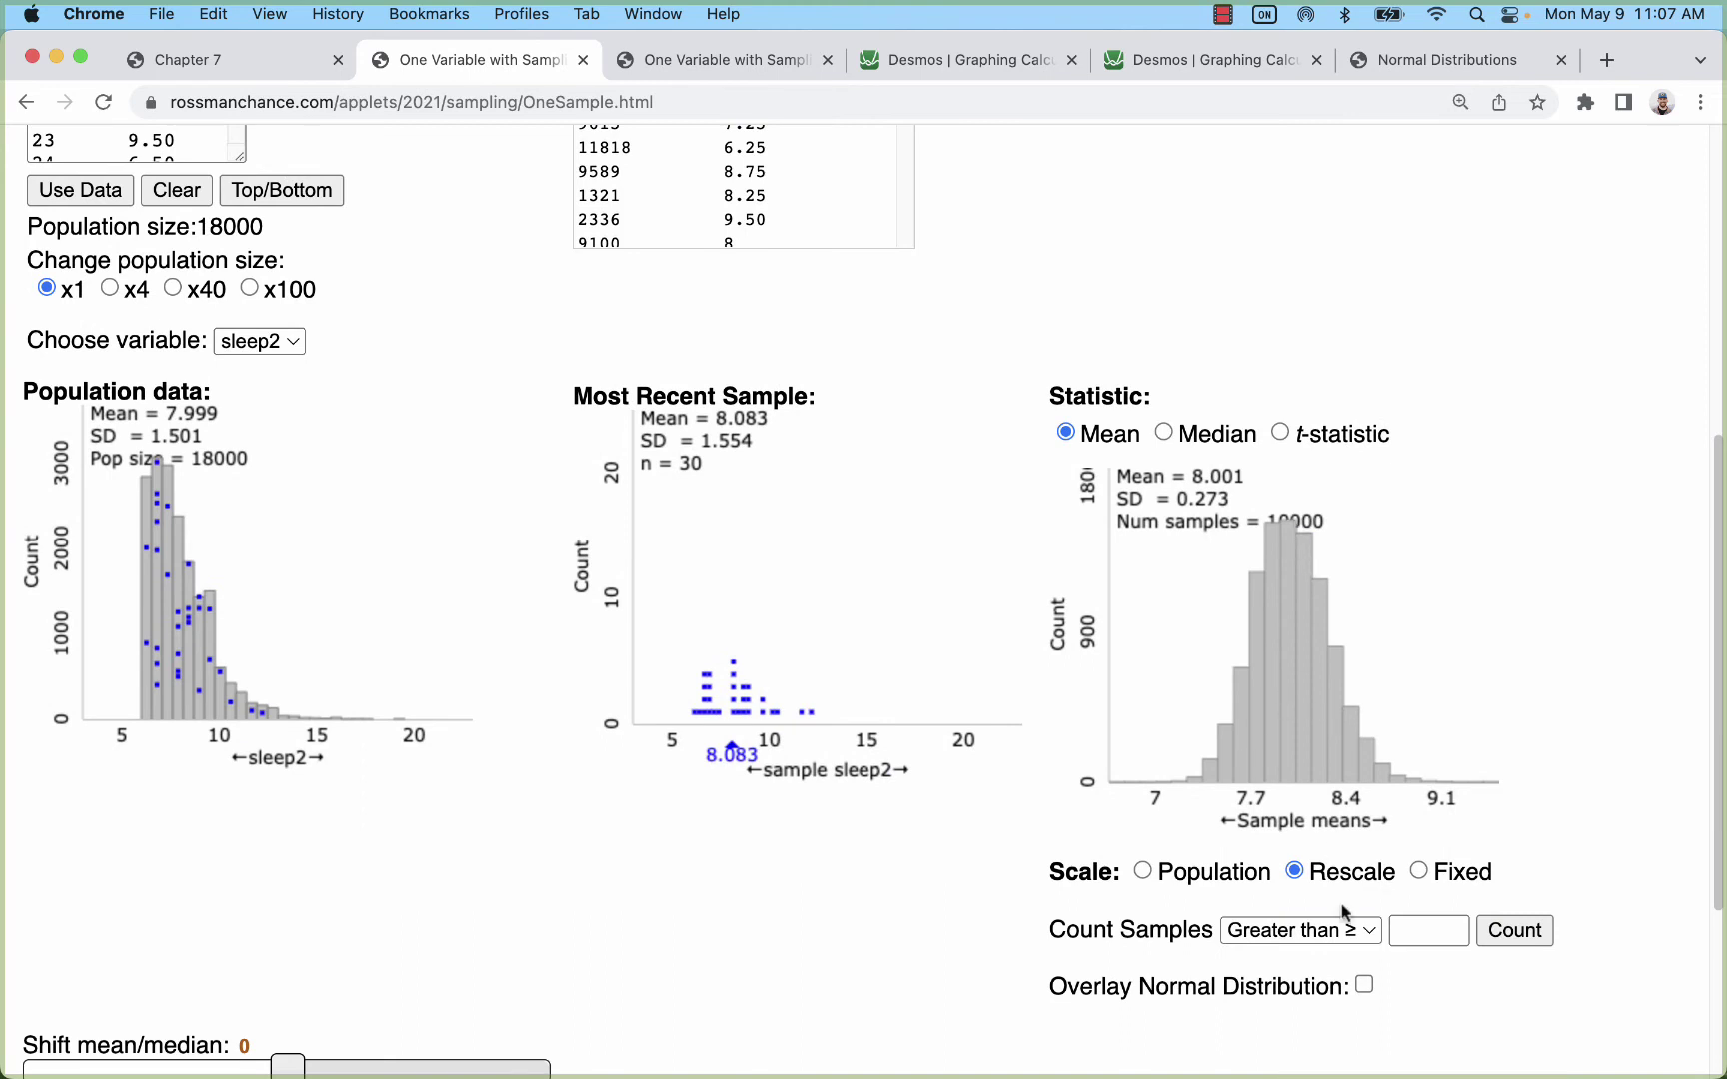
View the sample-means histogram on the population's scale, then restore its own scale
click(1143, 873)
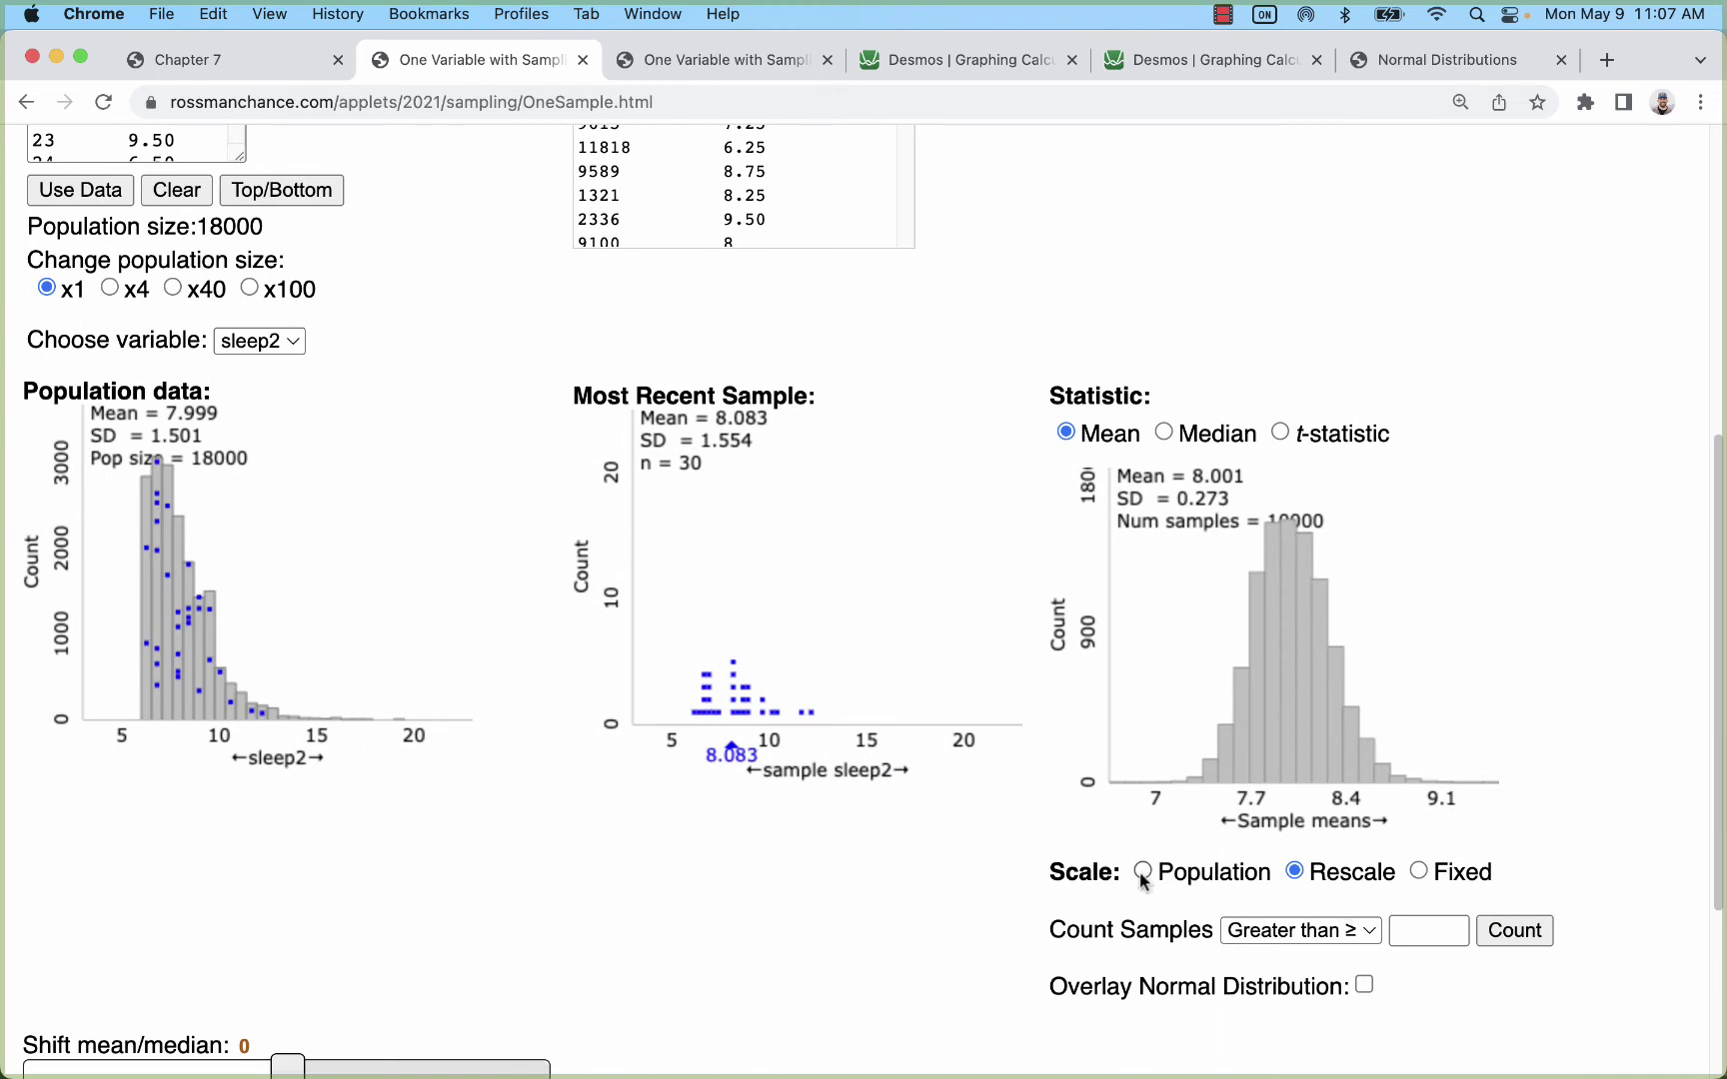
click(1295, 873)
scroll(804, 659, up, 5)
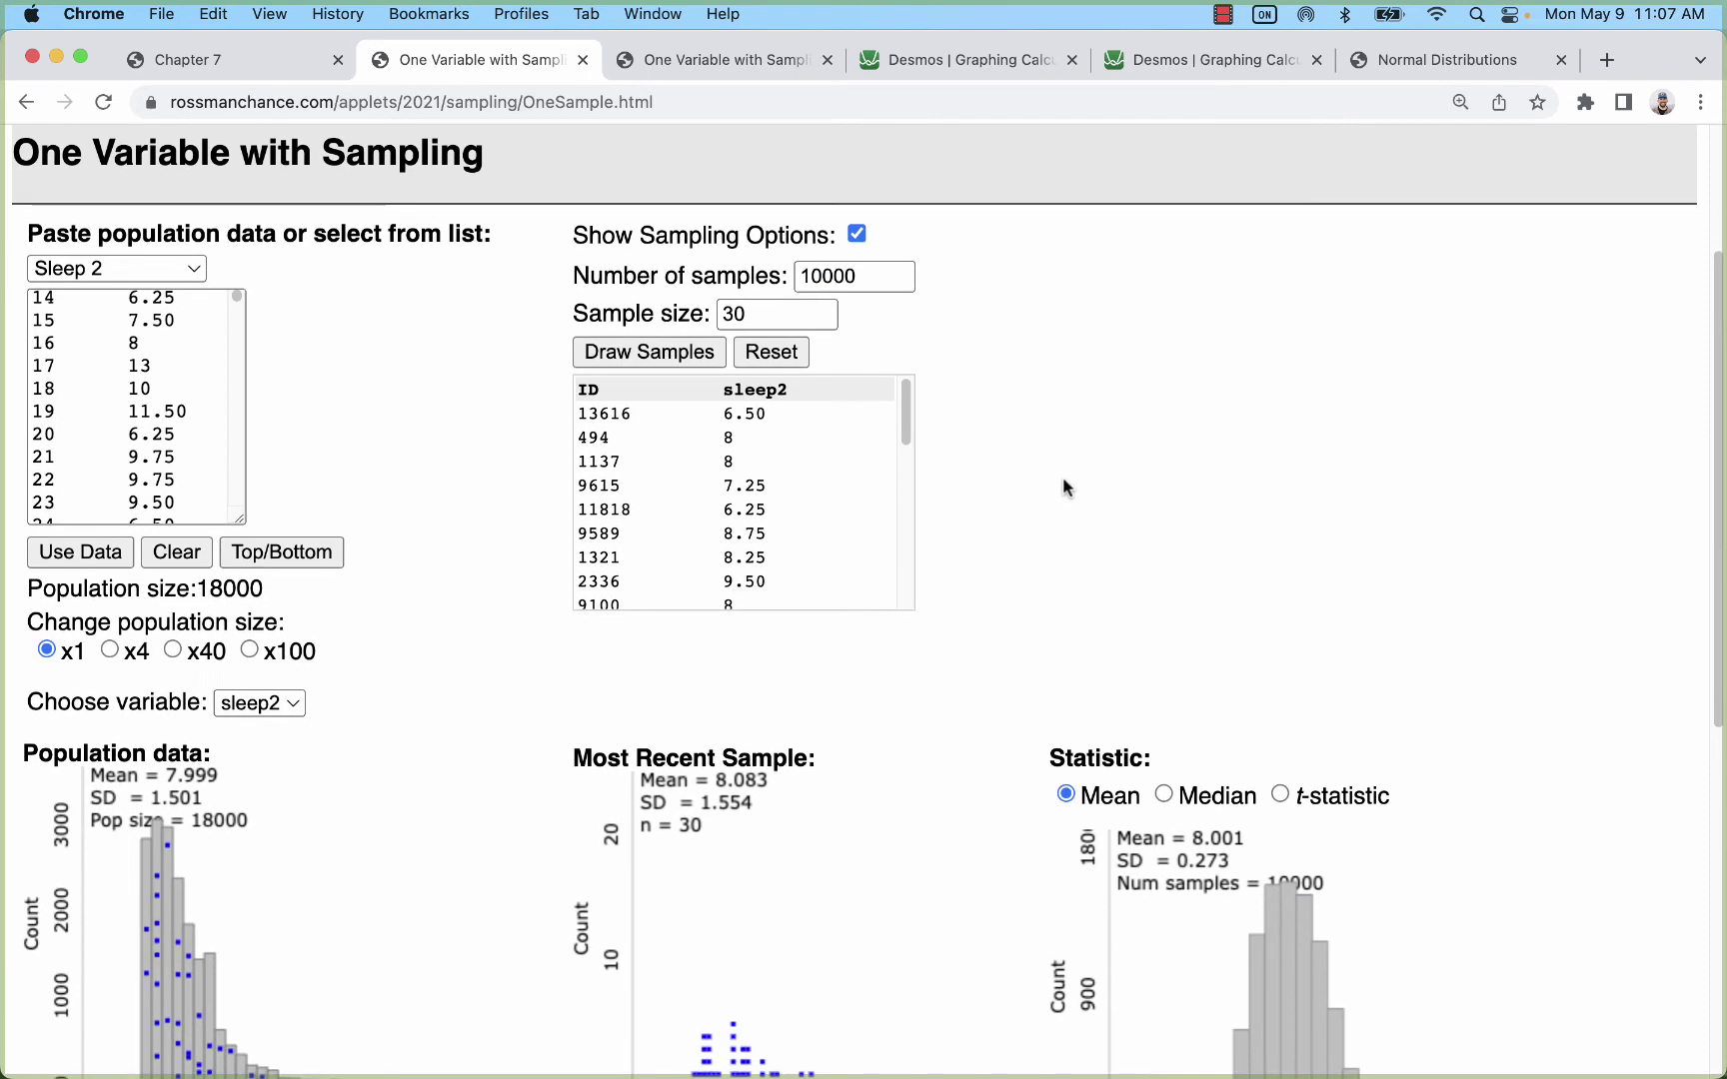
Check the standard-error formula in the Chapter 7 notes, then bring up the Desmos normaldist(8.001, 1.51) graph
click(259, 51)
scroll(907, 670, up, 8)
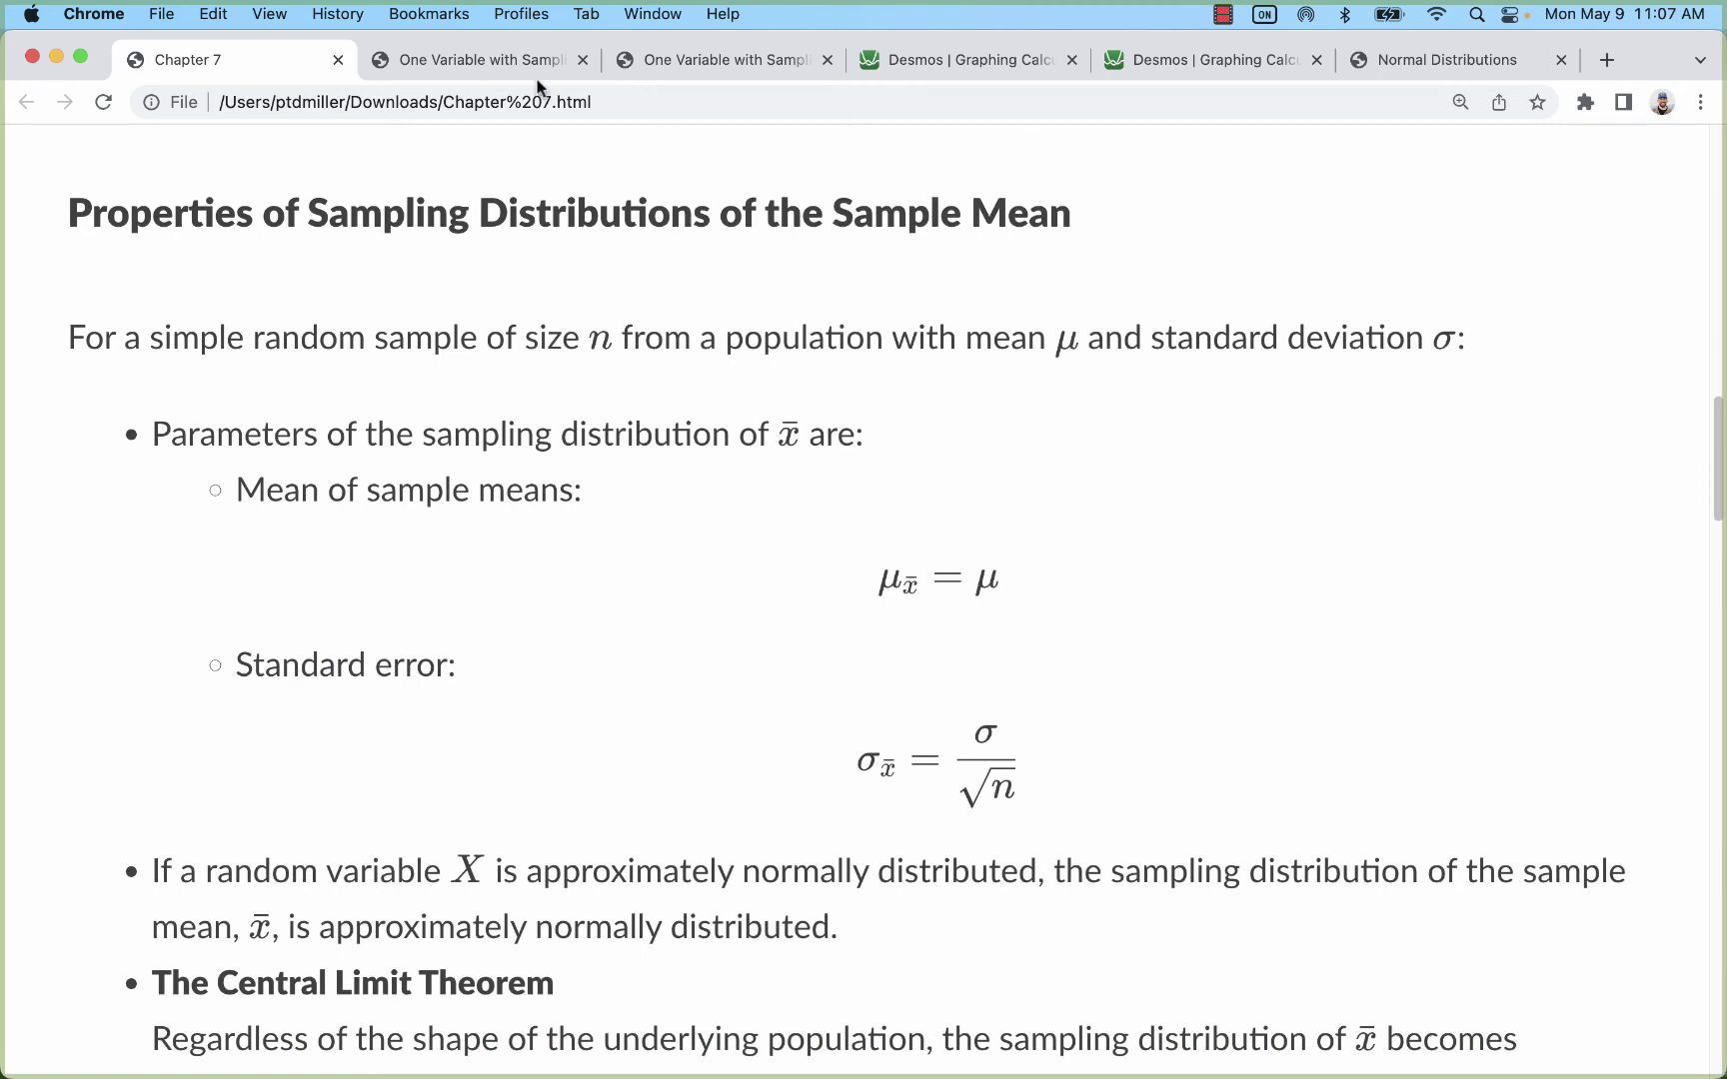
click(505, 62)
scroll(699, 596, down, 2)
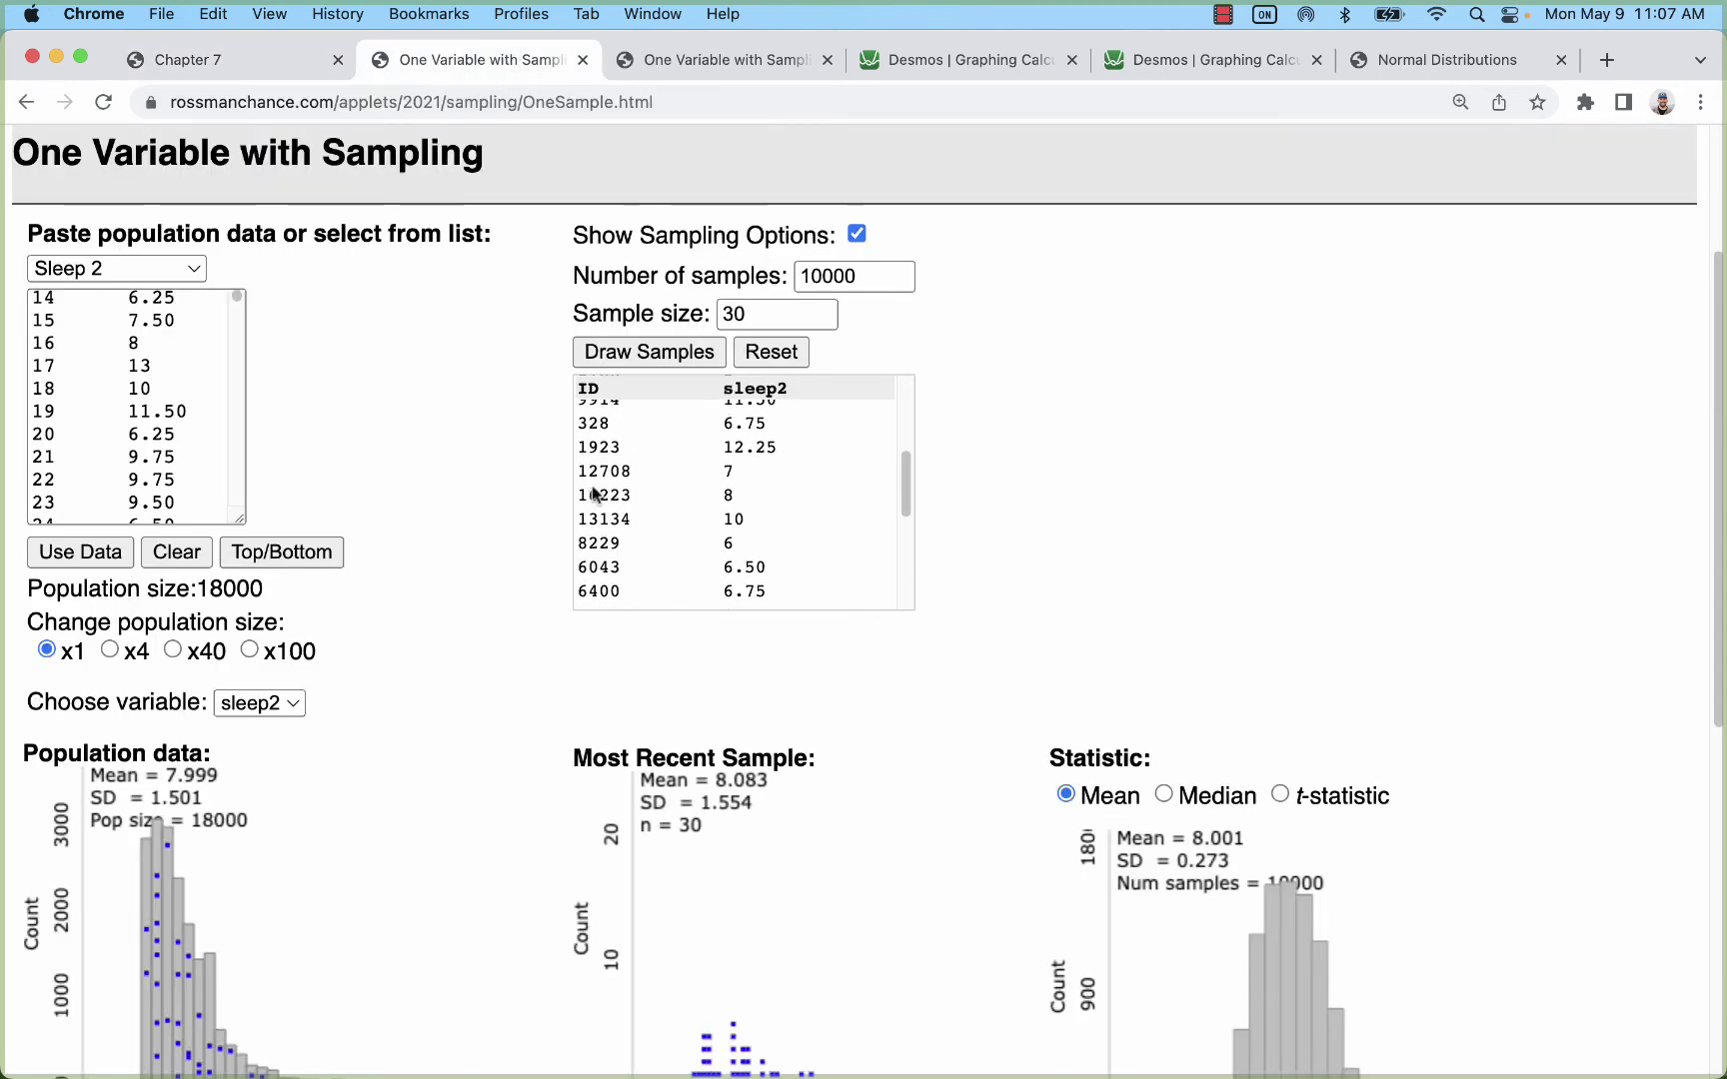
scroll(390, 639, down, 3)
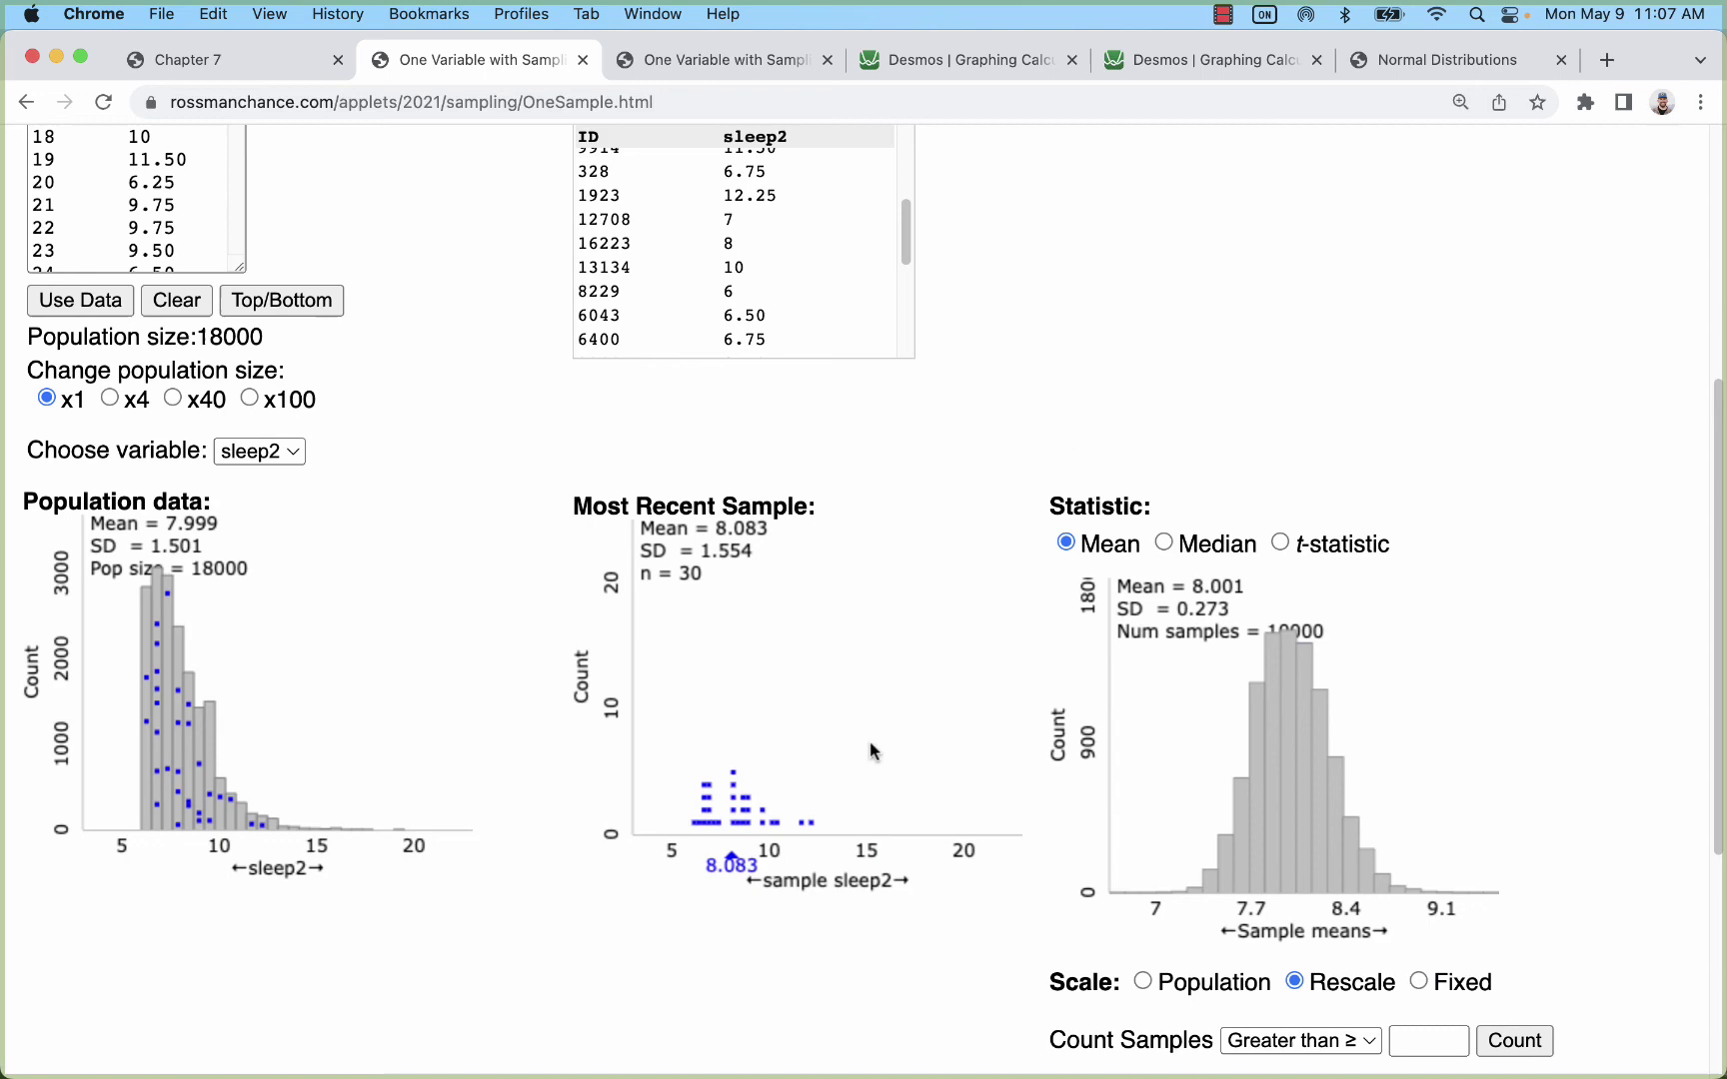
scroll(884, 749, up, 3)
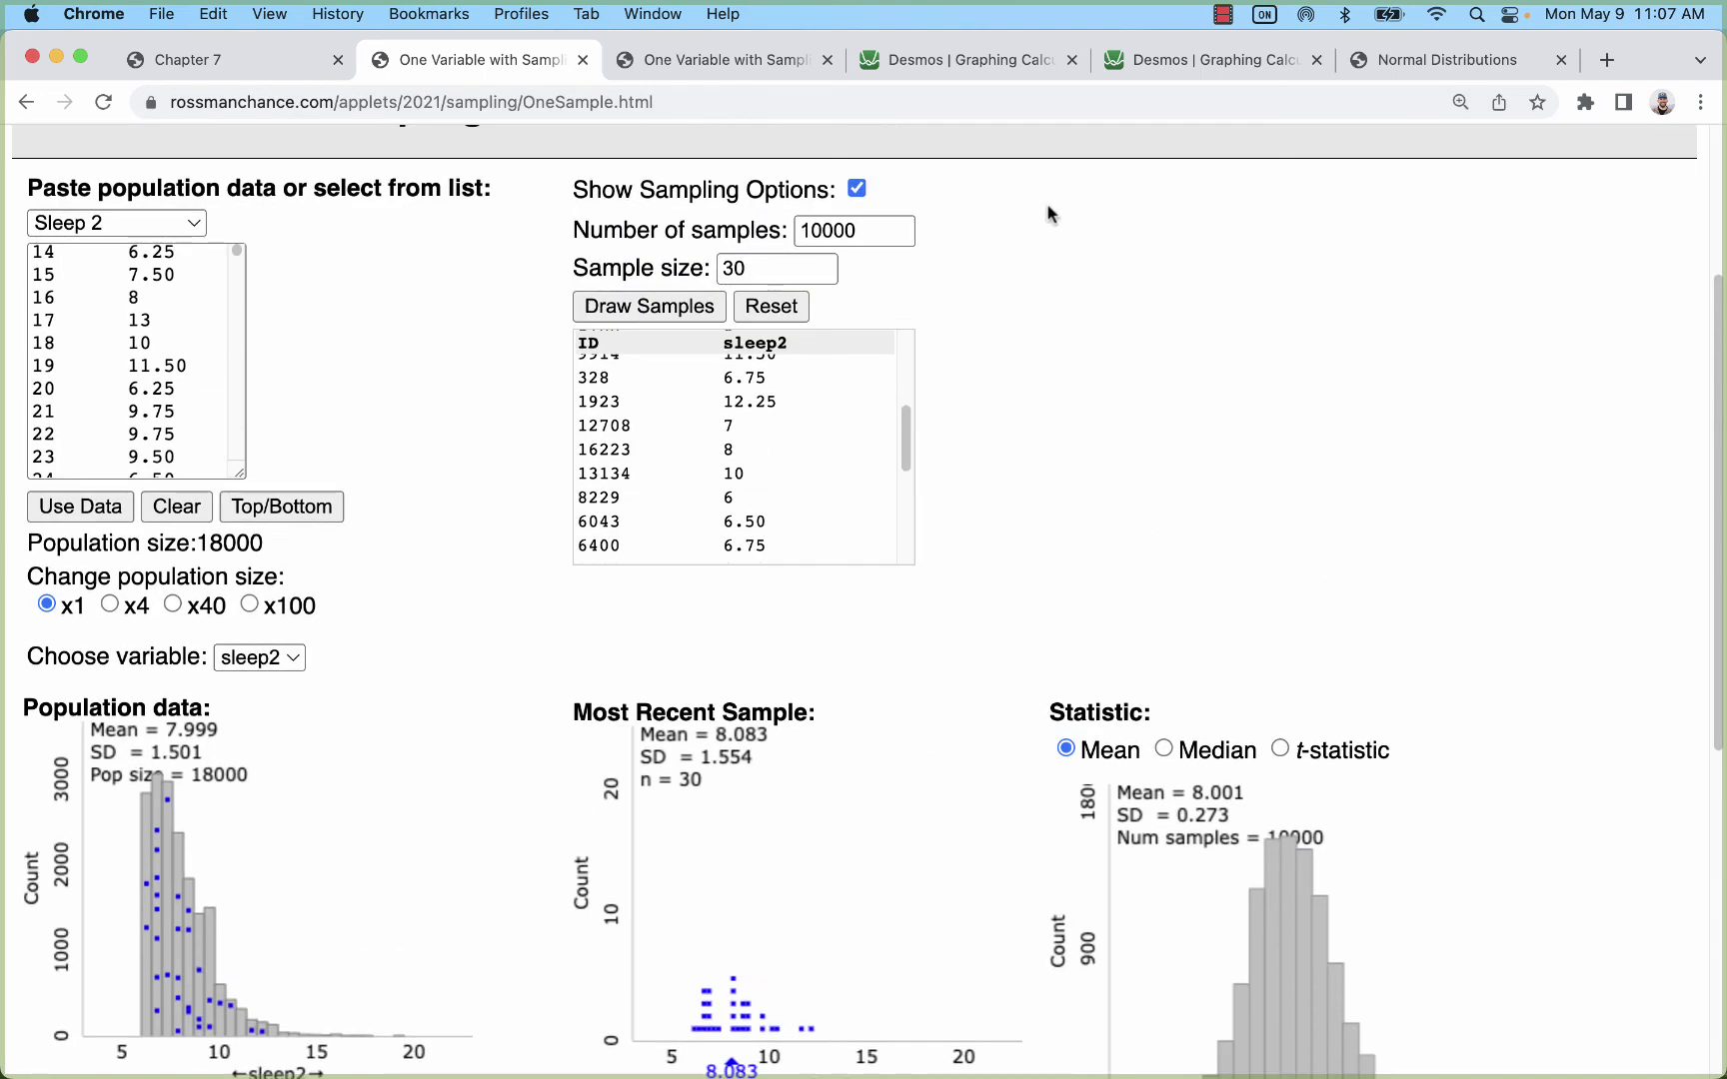
click(928, 62)
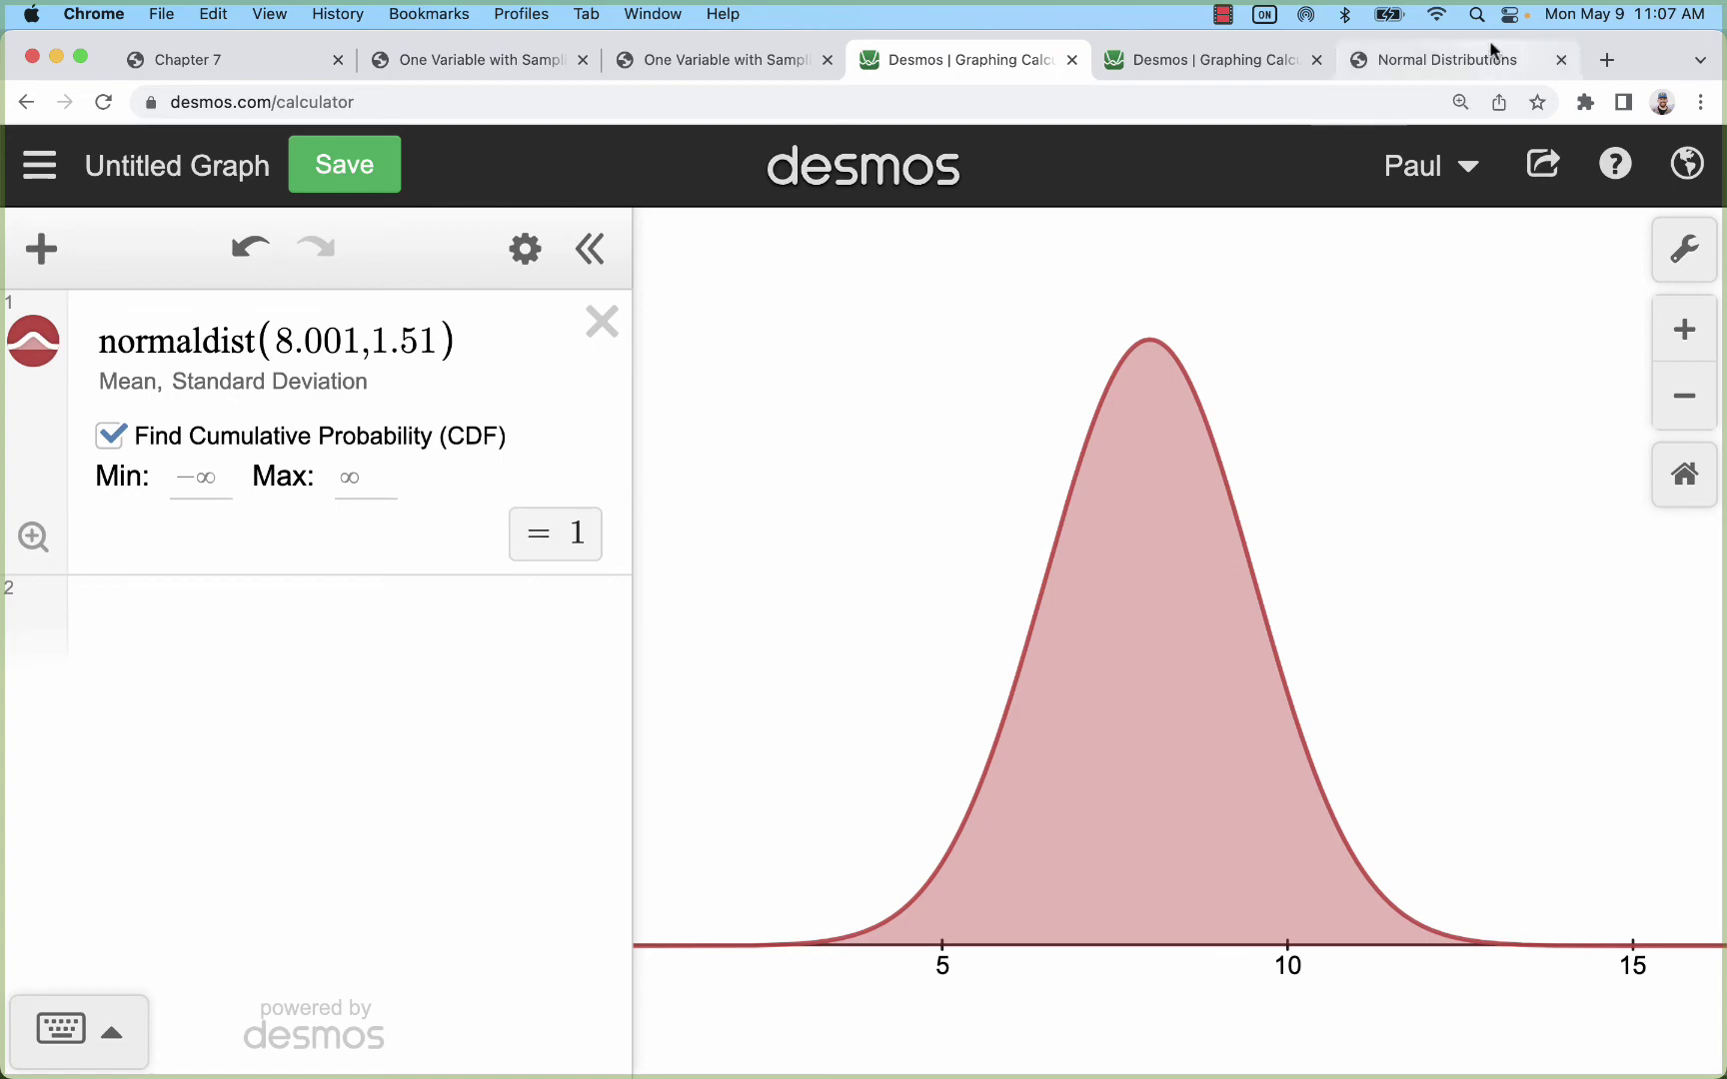
Close the duplicate Desmos page and return to the remaining calculator
click(1315, 60)
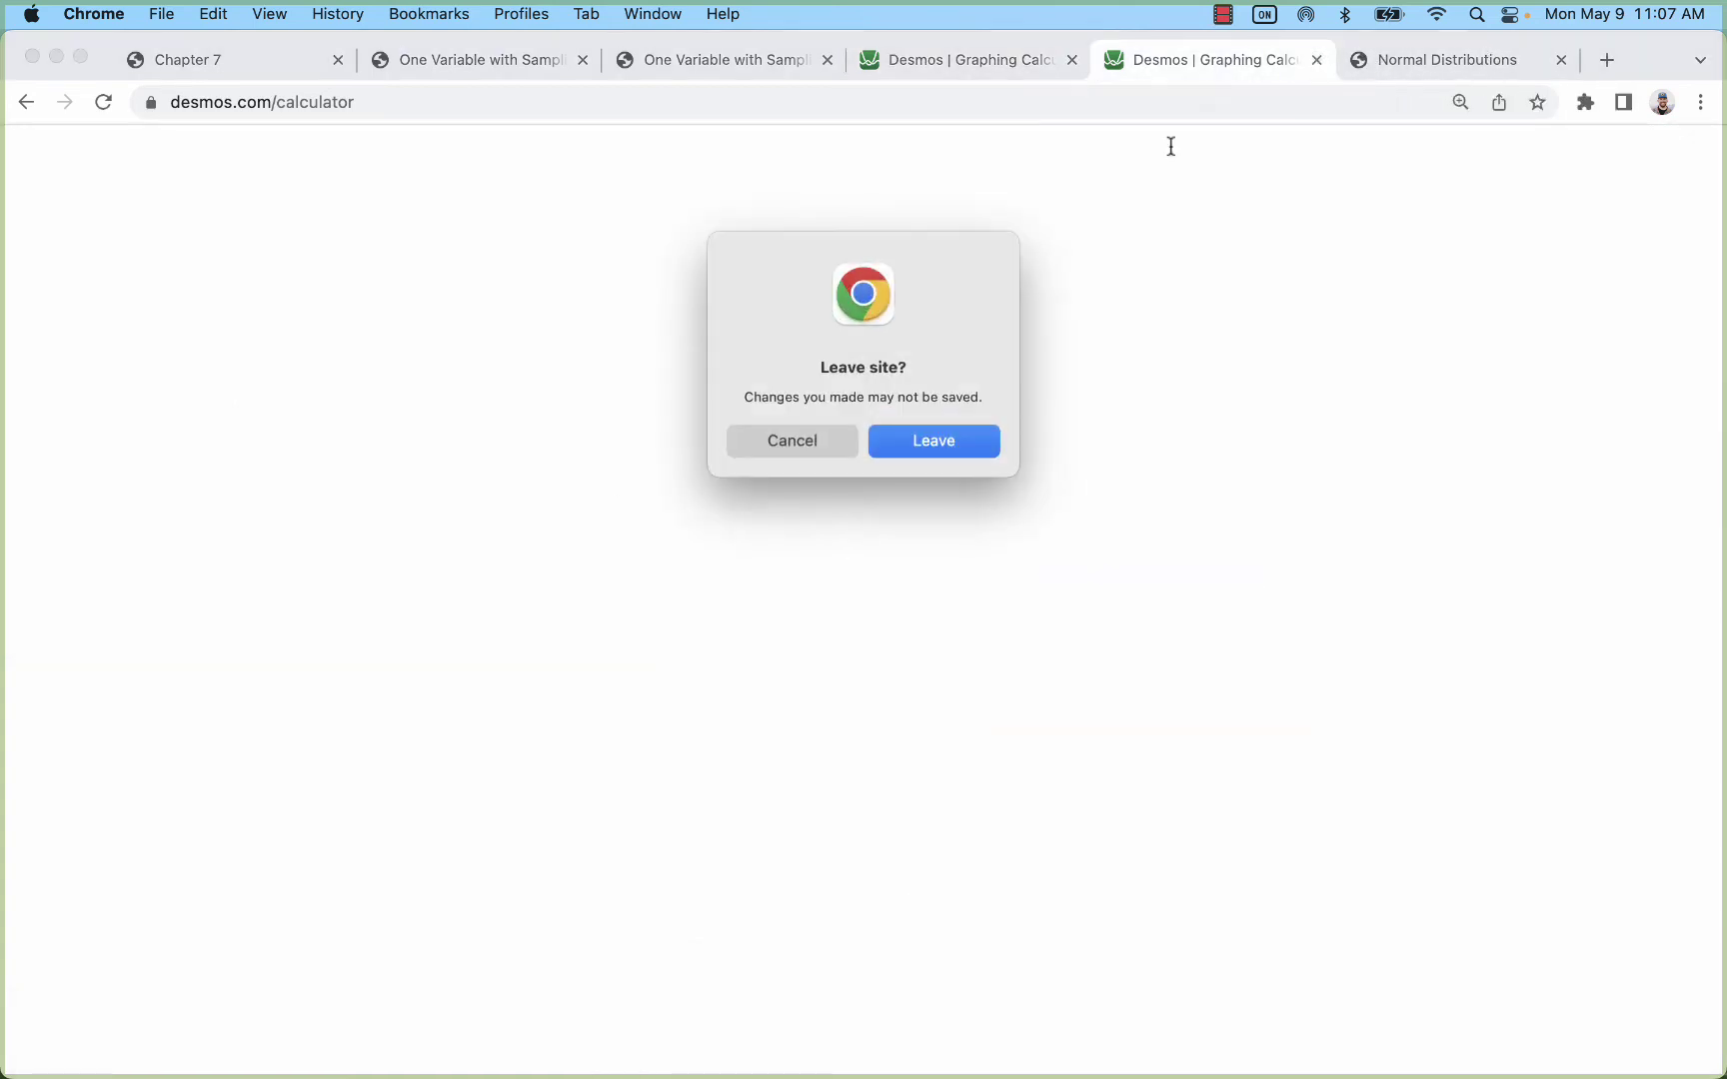
click(926, 445)
click(1041, 62)
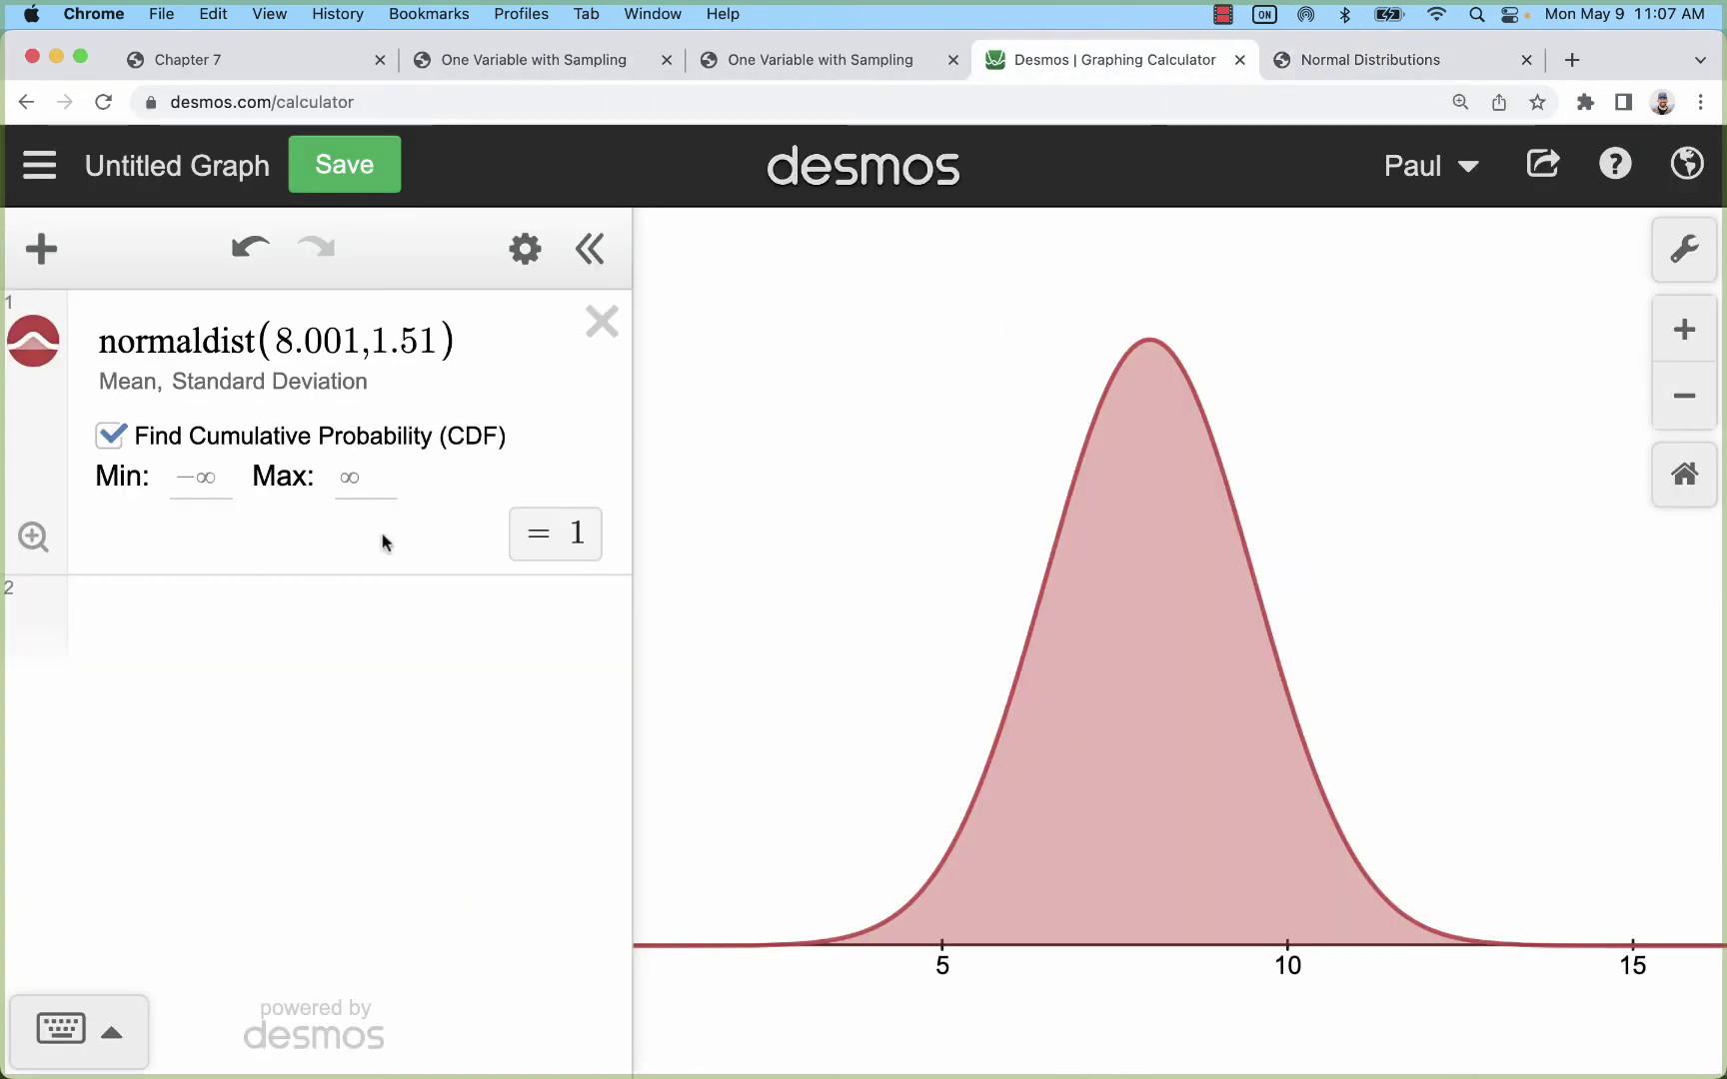
Point out the mean 8.001 and SD 1.51 in the normaldist expression
click(281, 343)
key(shift+Right)
key(shift+Right)
key(shift+Right)
key(shift+Right)
key(shift+Right)
key(shift+Right)
key(shift+Right)
key(shift+Right)
key(shift+Right)
key(shift+Right)
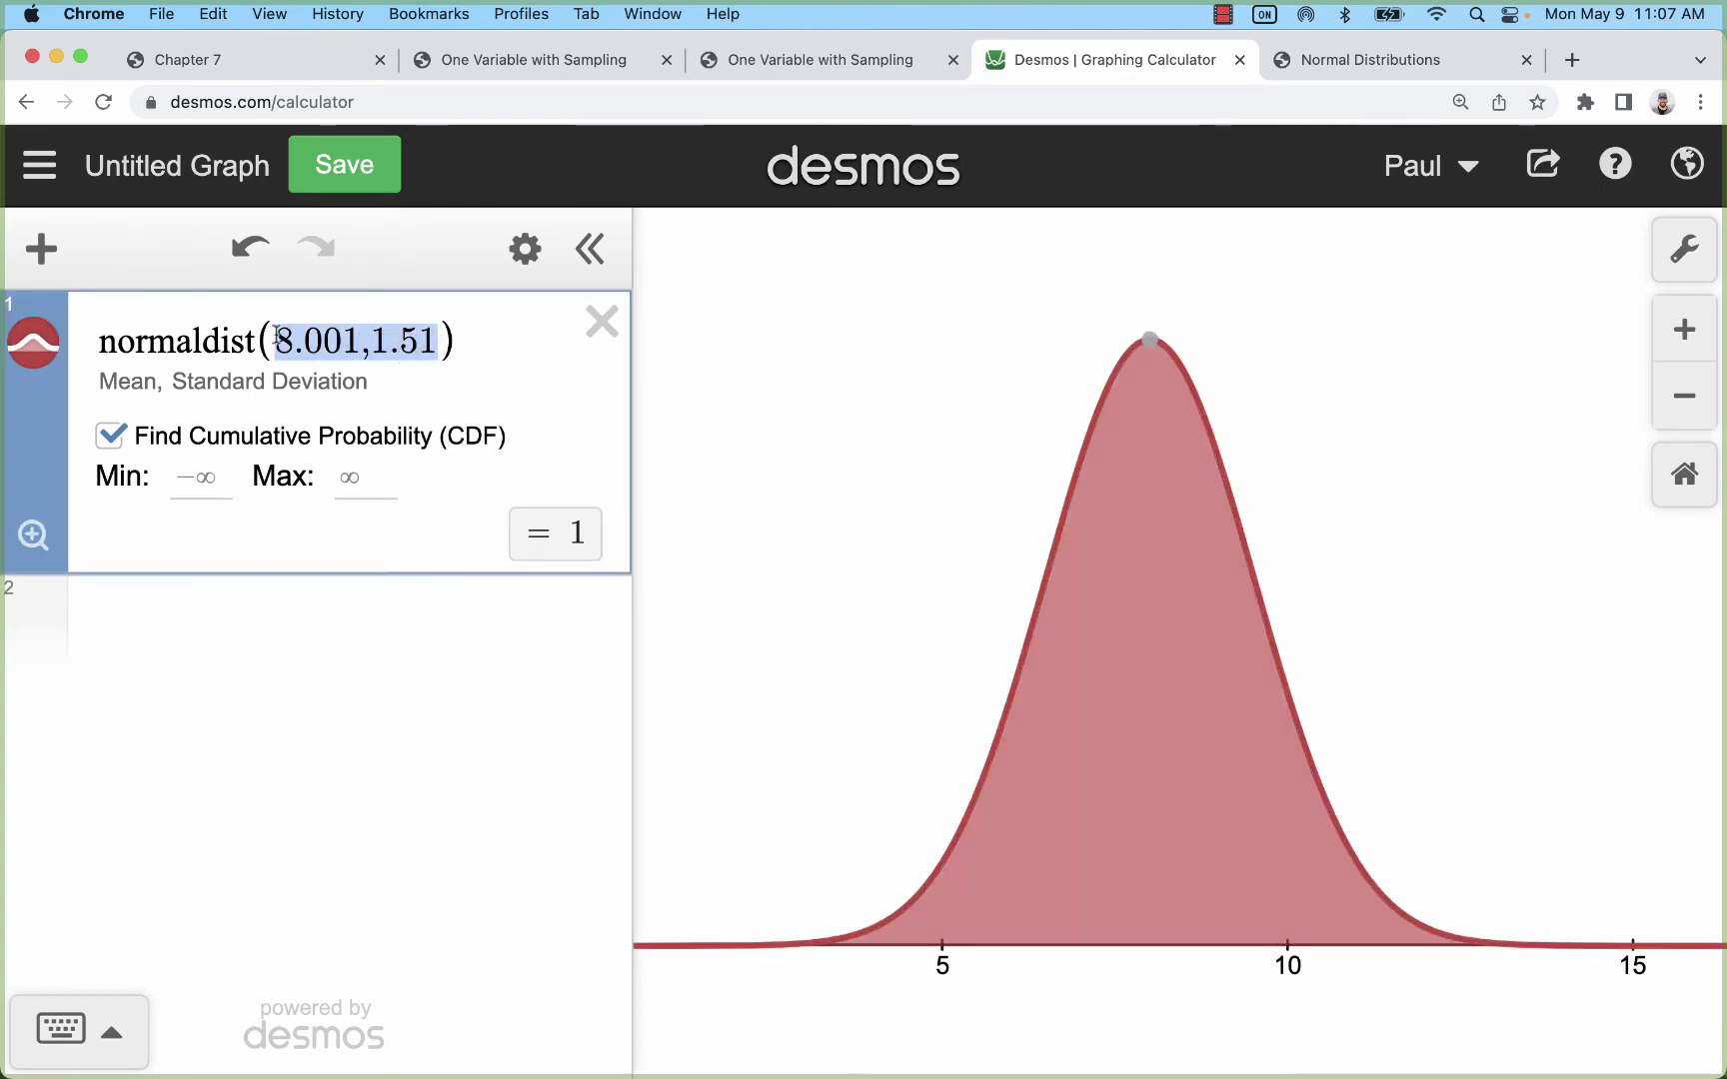
drag(277, 340, 442, 345)
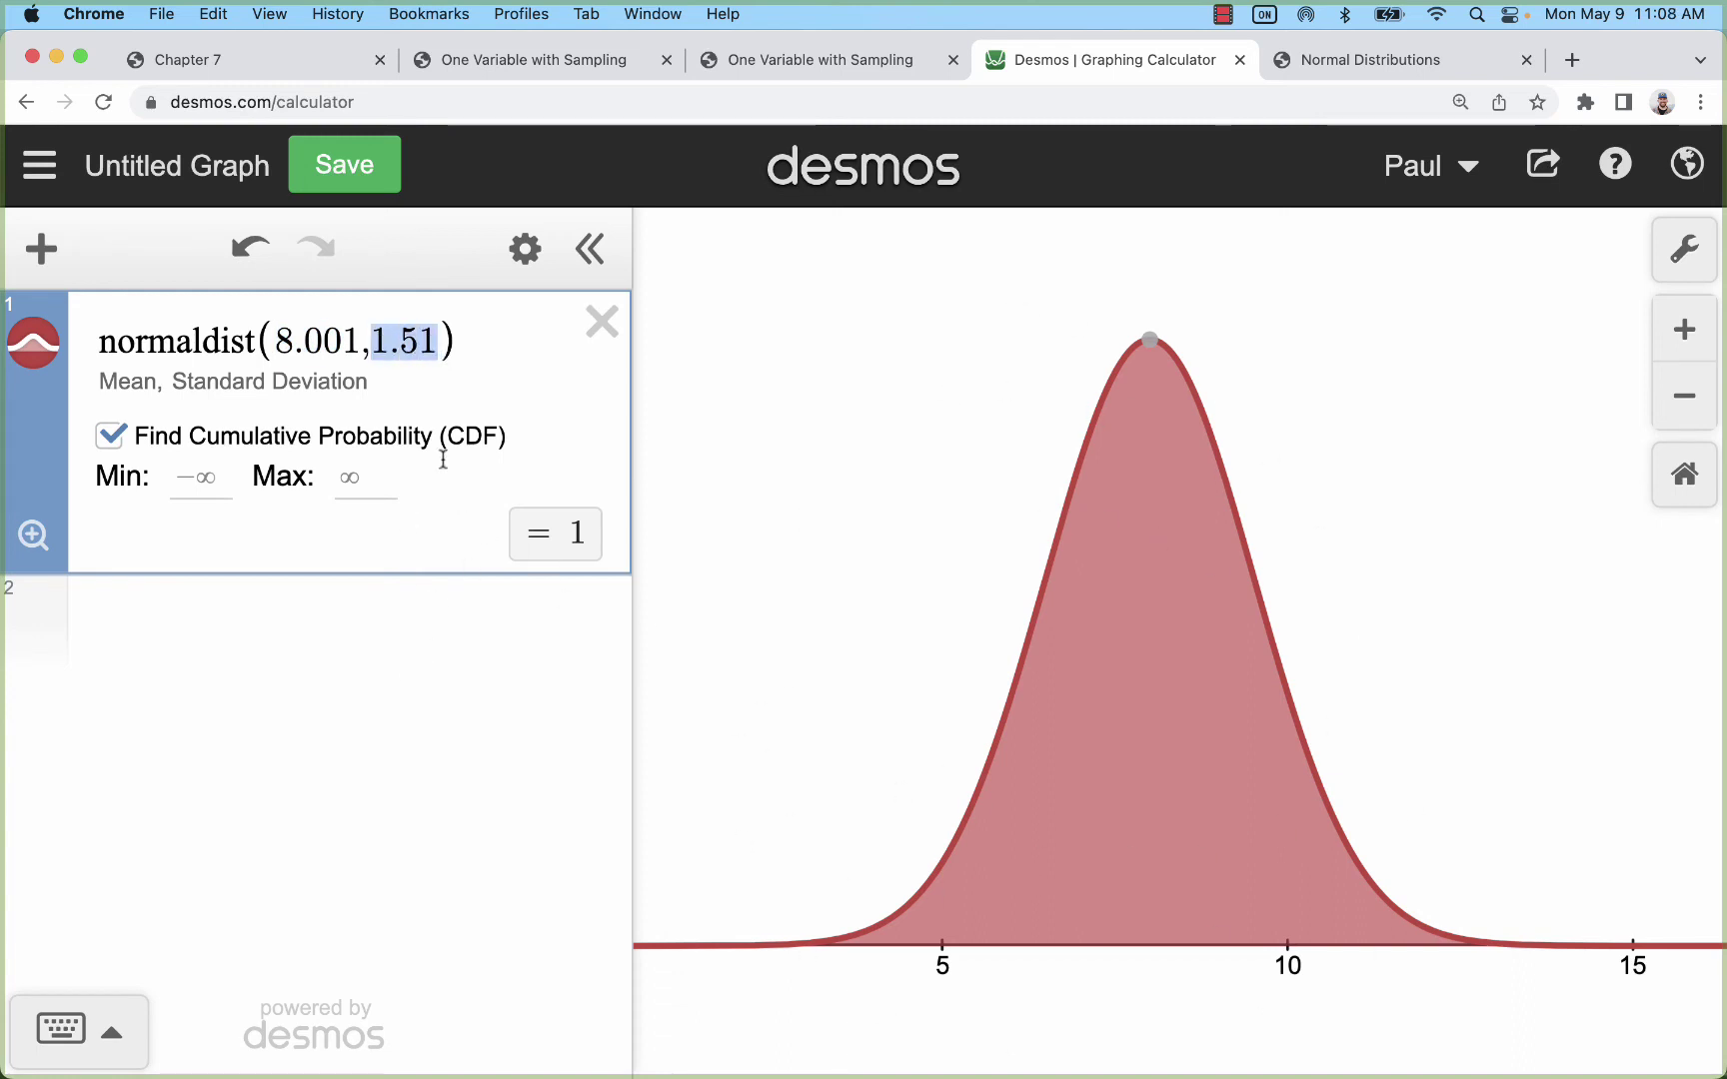
click(442, 347)
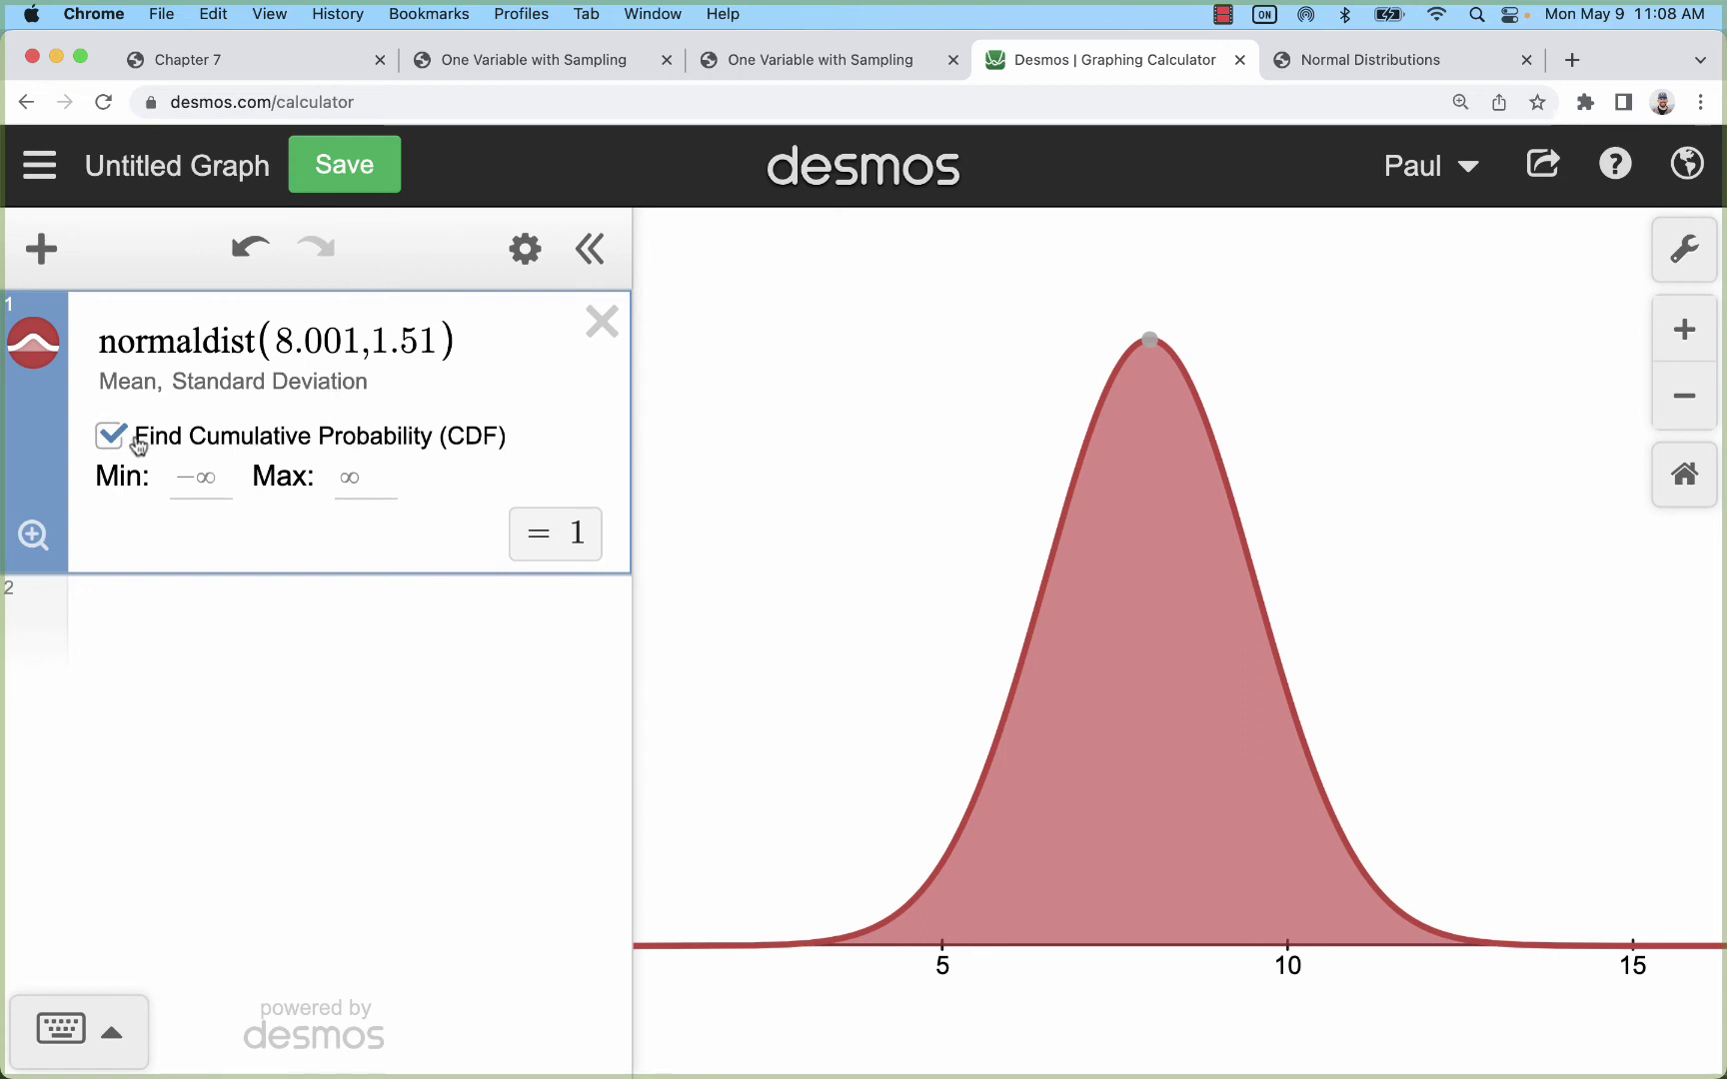
Enter an upper bound of 7 to read probability about 0.254, then delete it
click(197, 482)
click(368, 481)
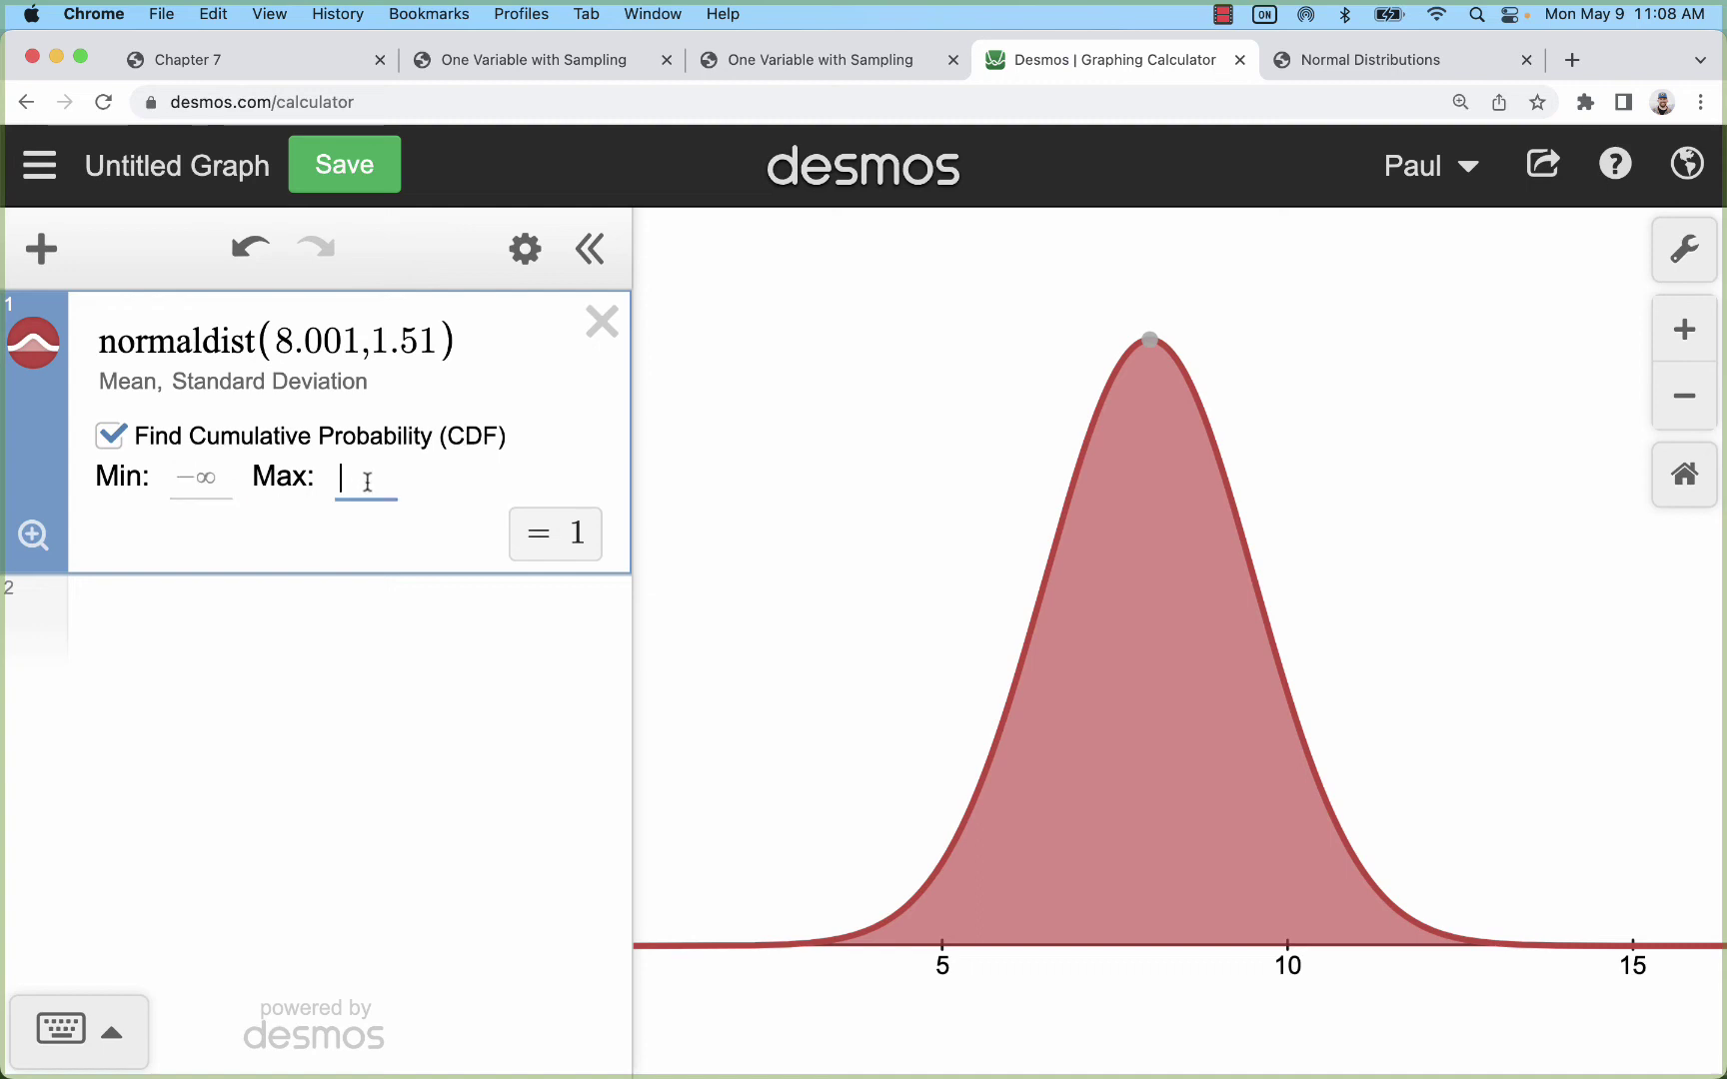
text(7)
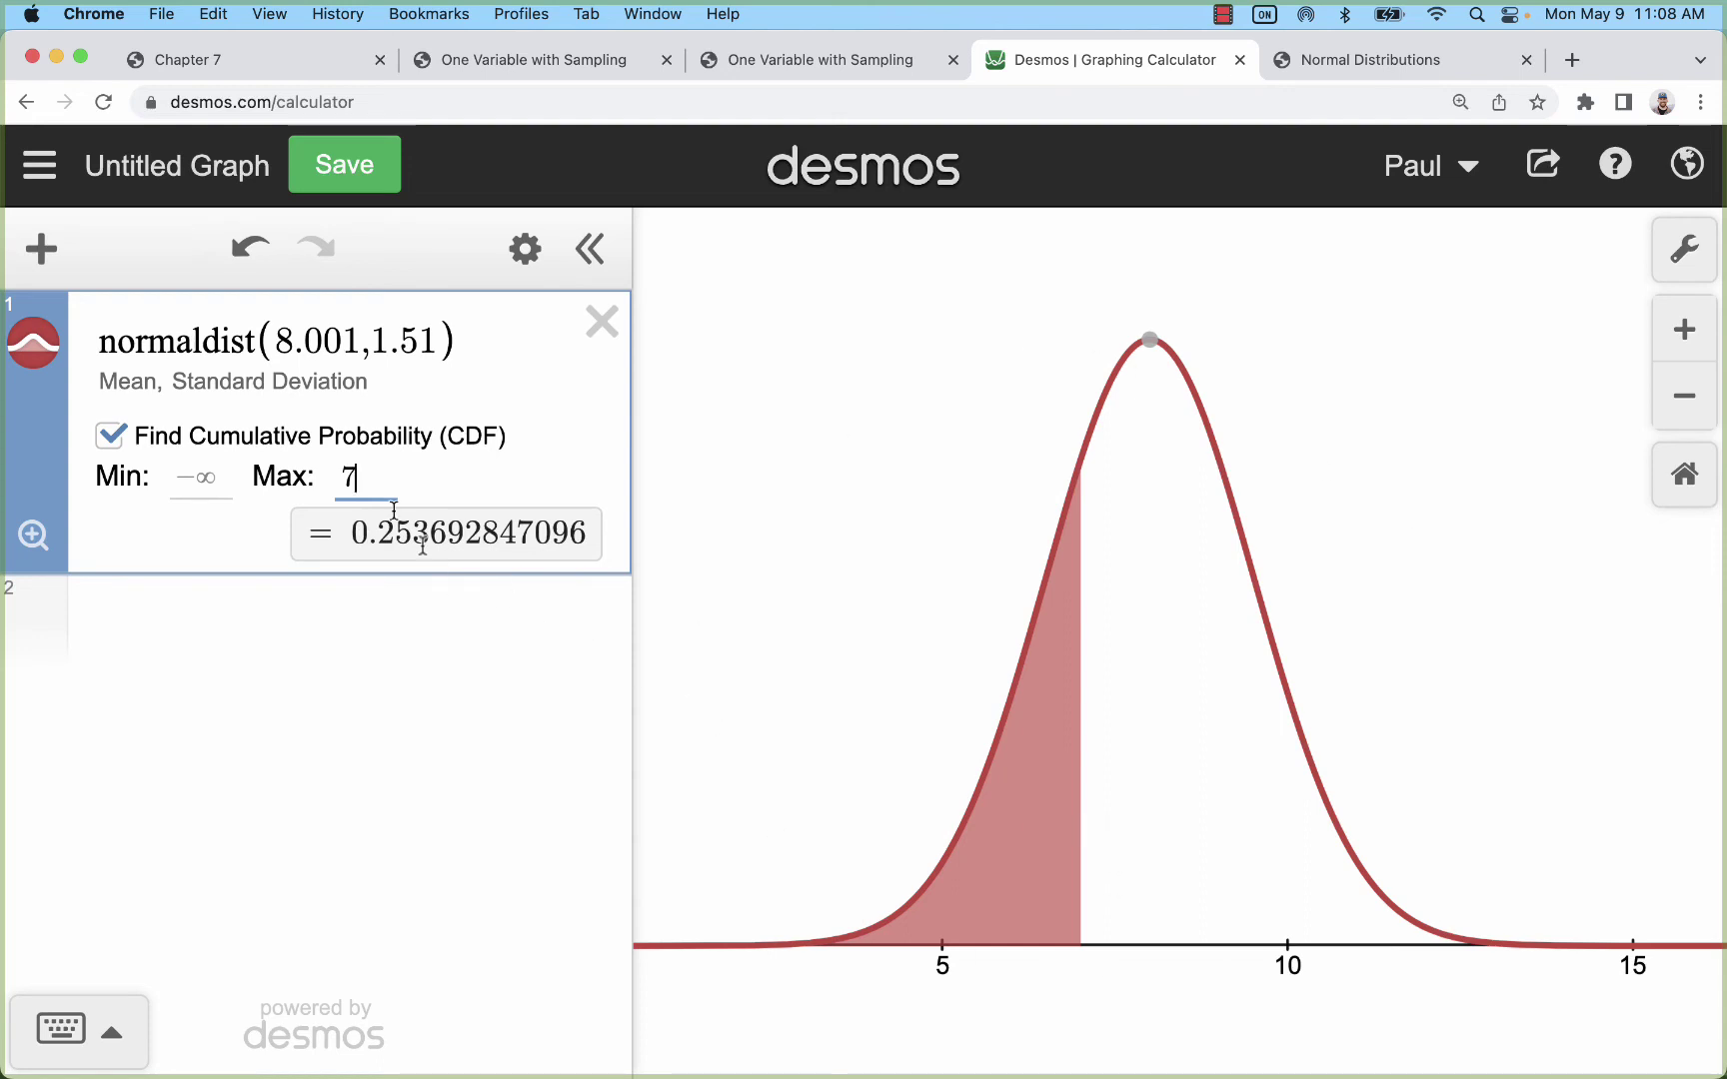
double_click(347, 480)
key(BackSpace)
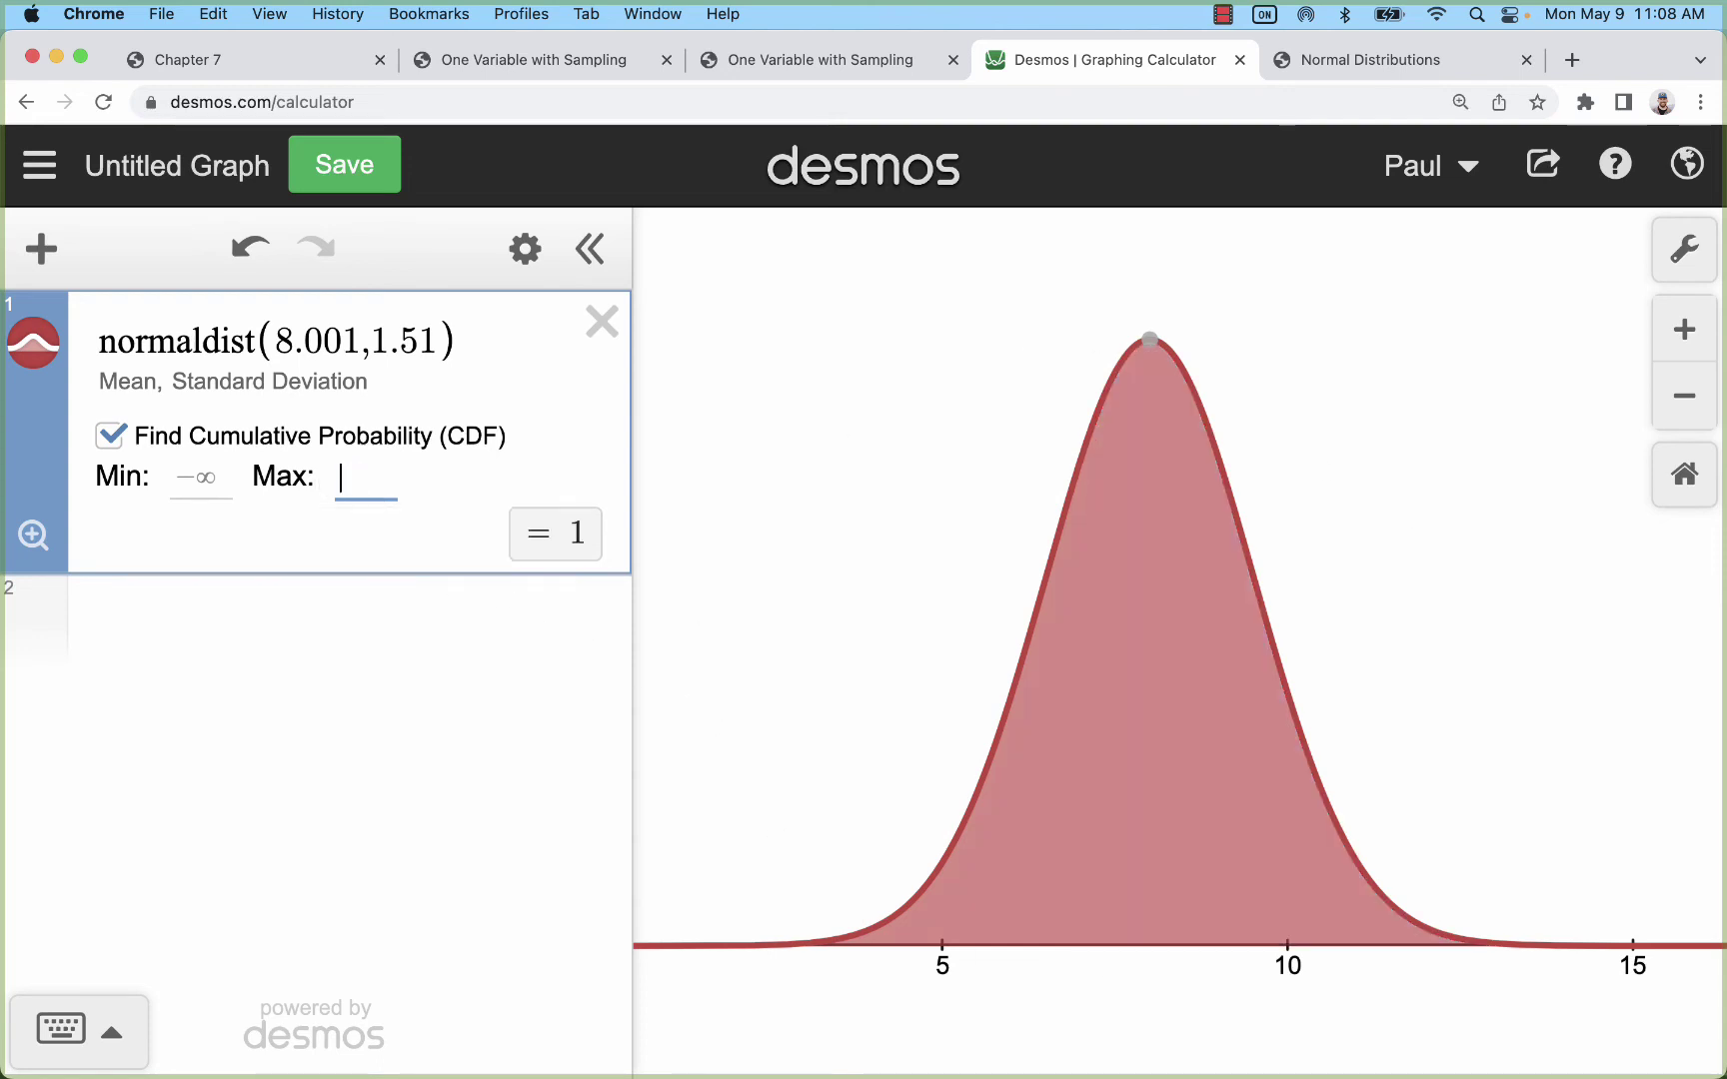
Change the standard deviation to 1.51/√n and add a slider for n
click(437, 340)
text(/)
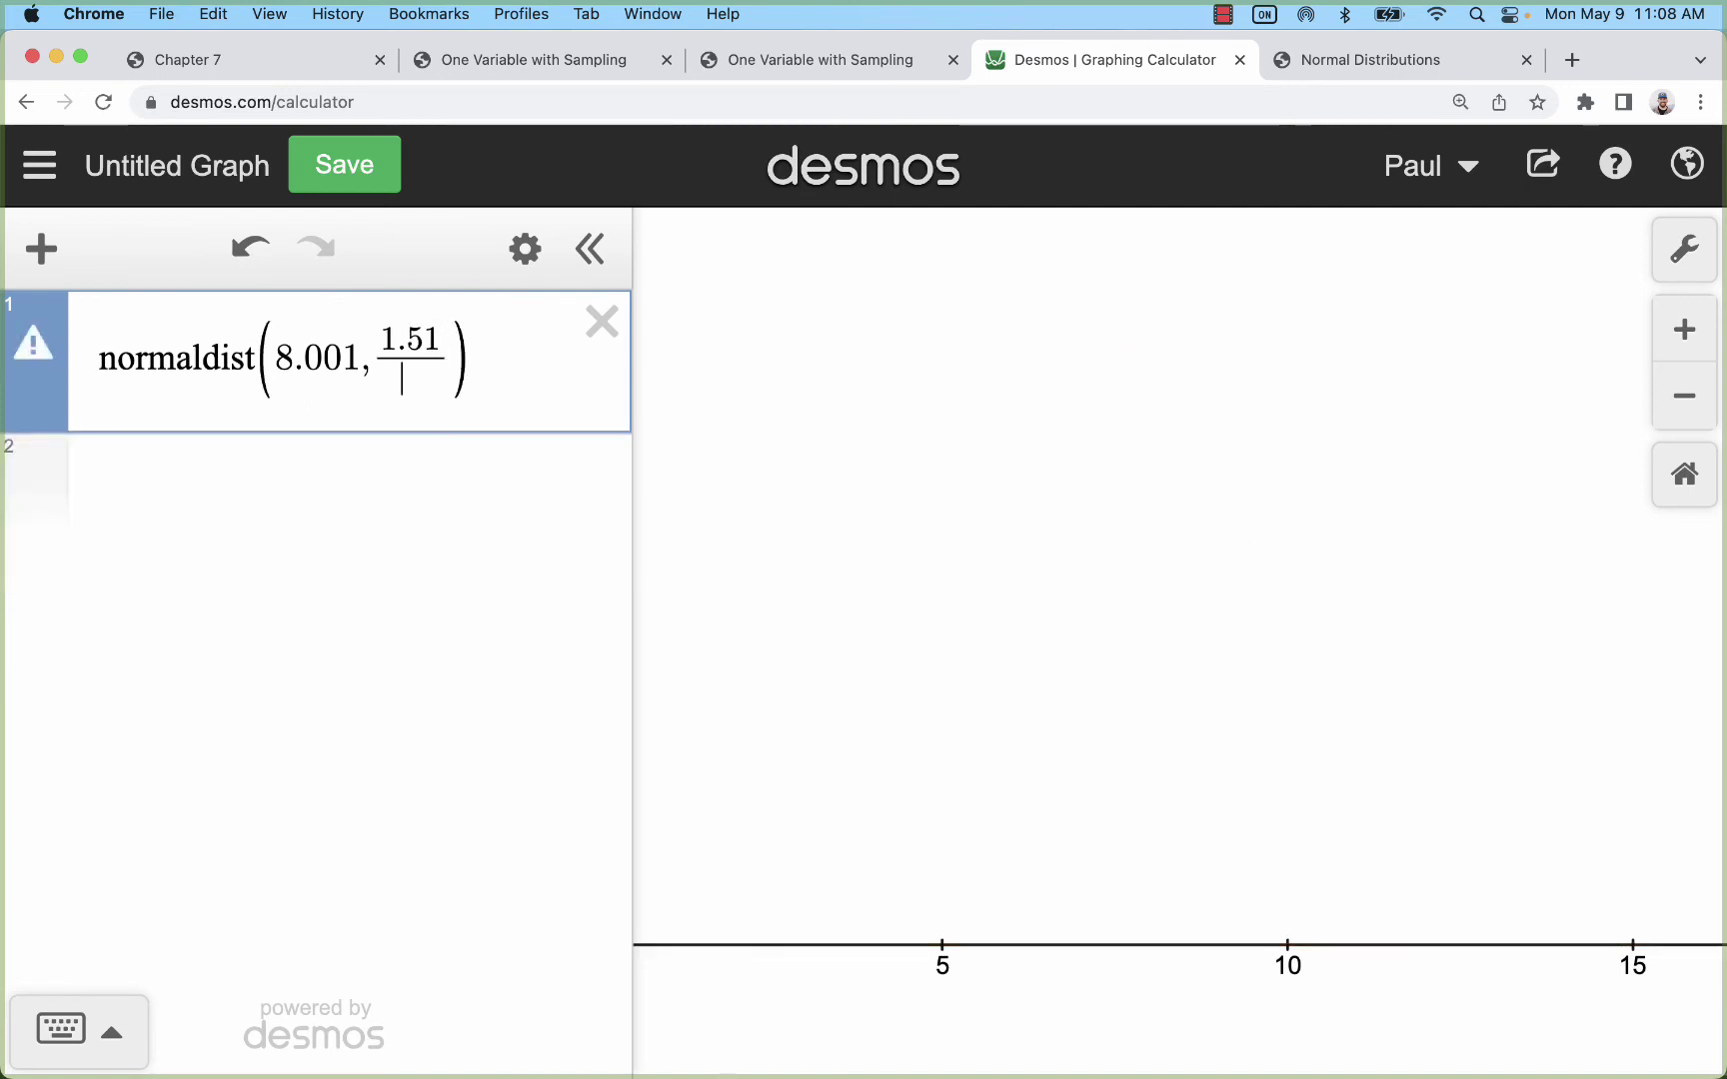
text(sqrt)
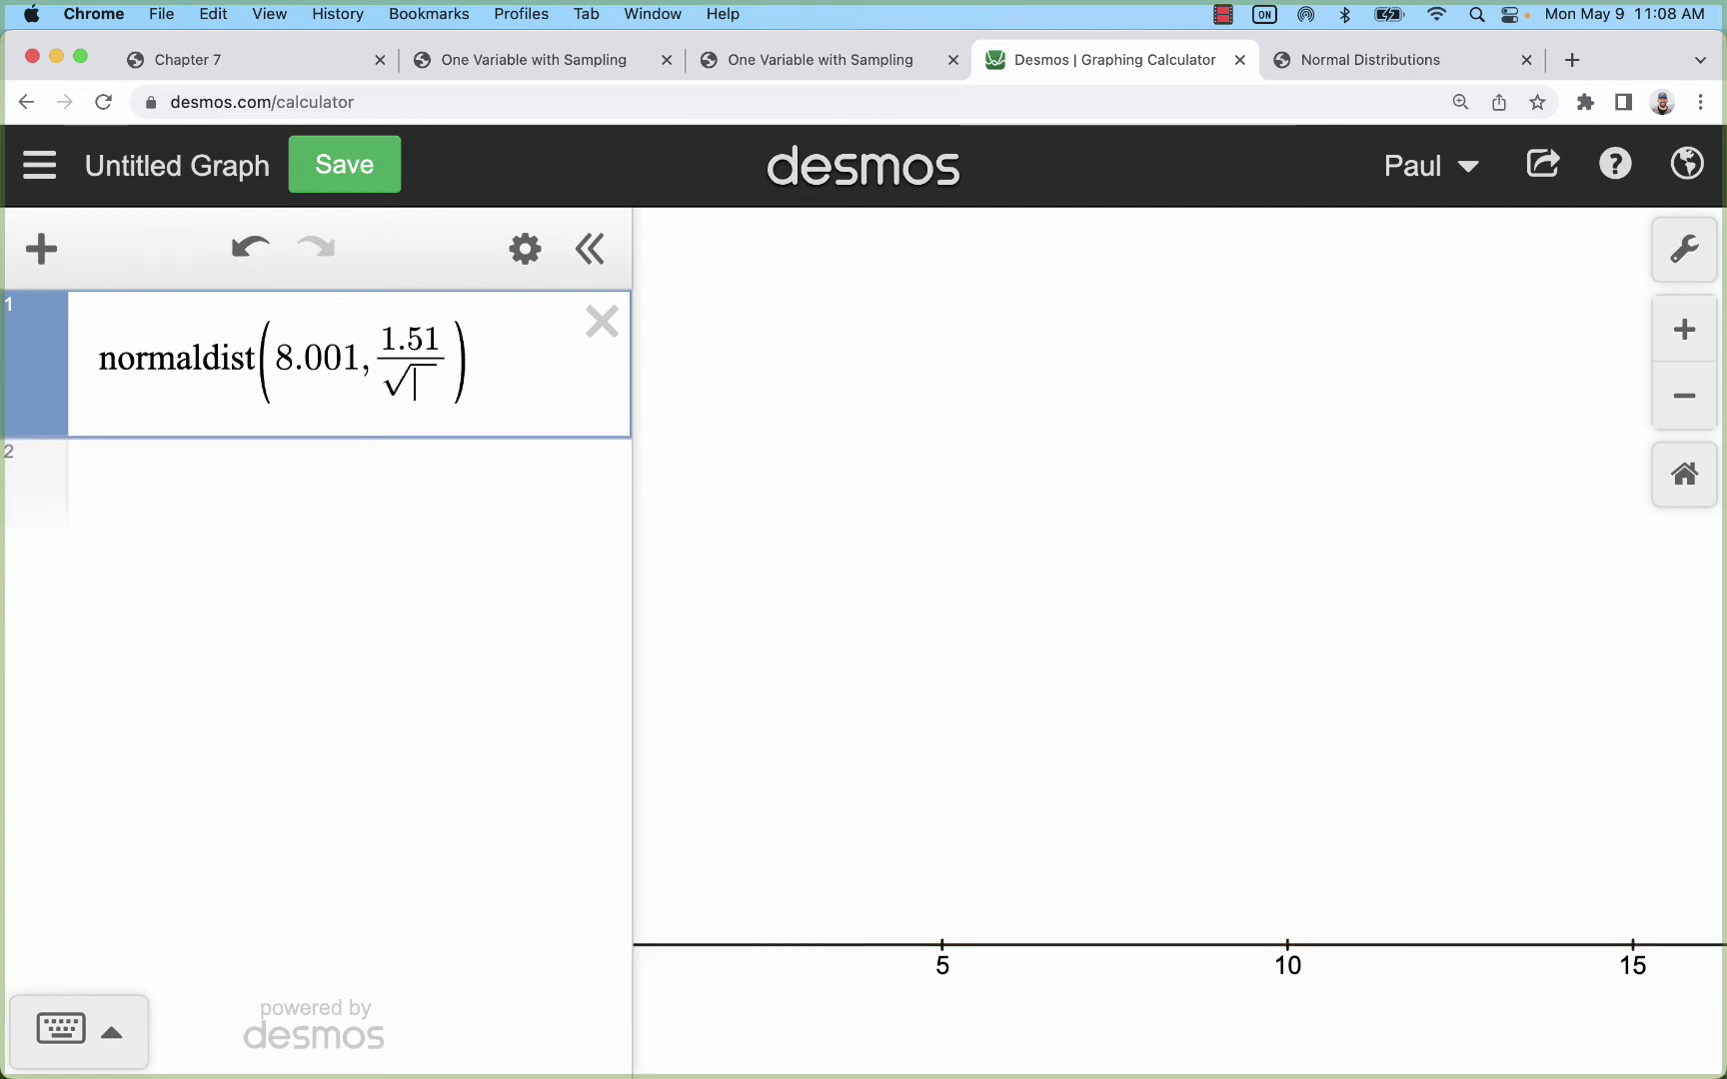
text(n)
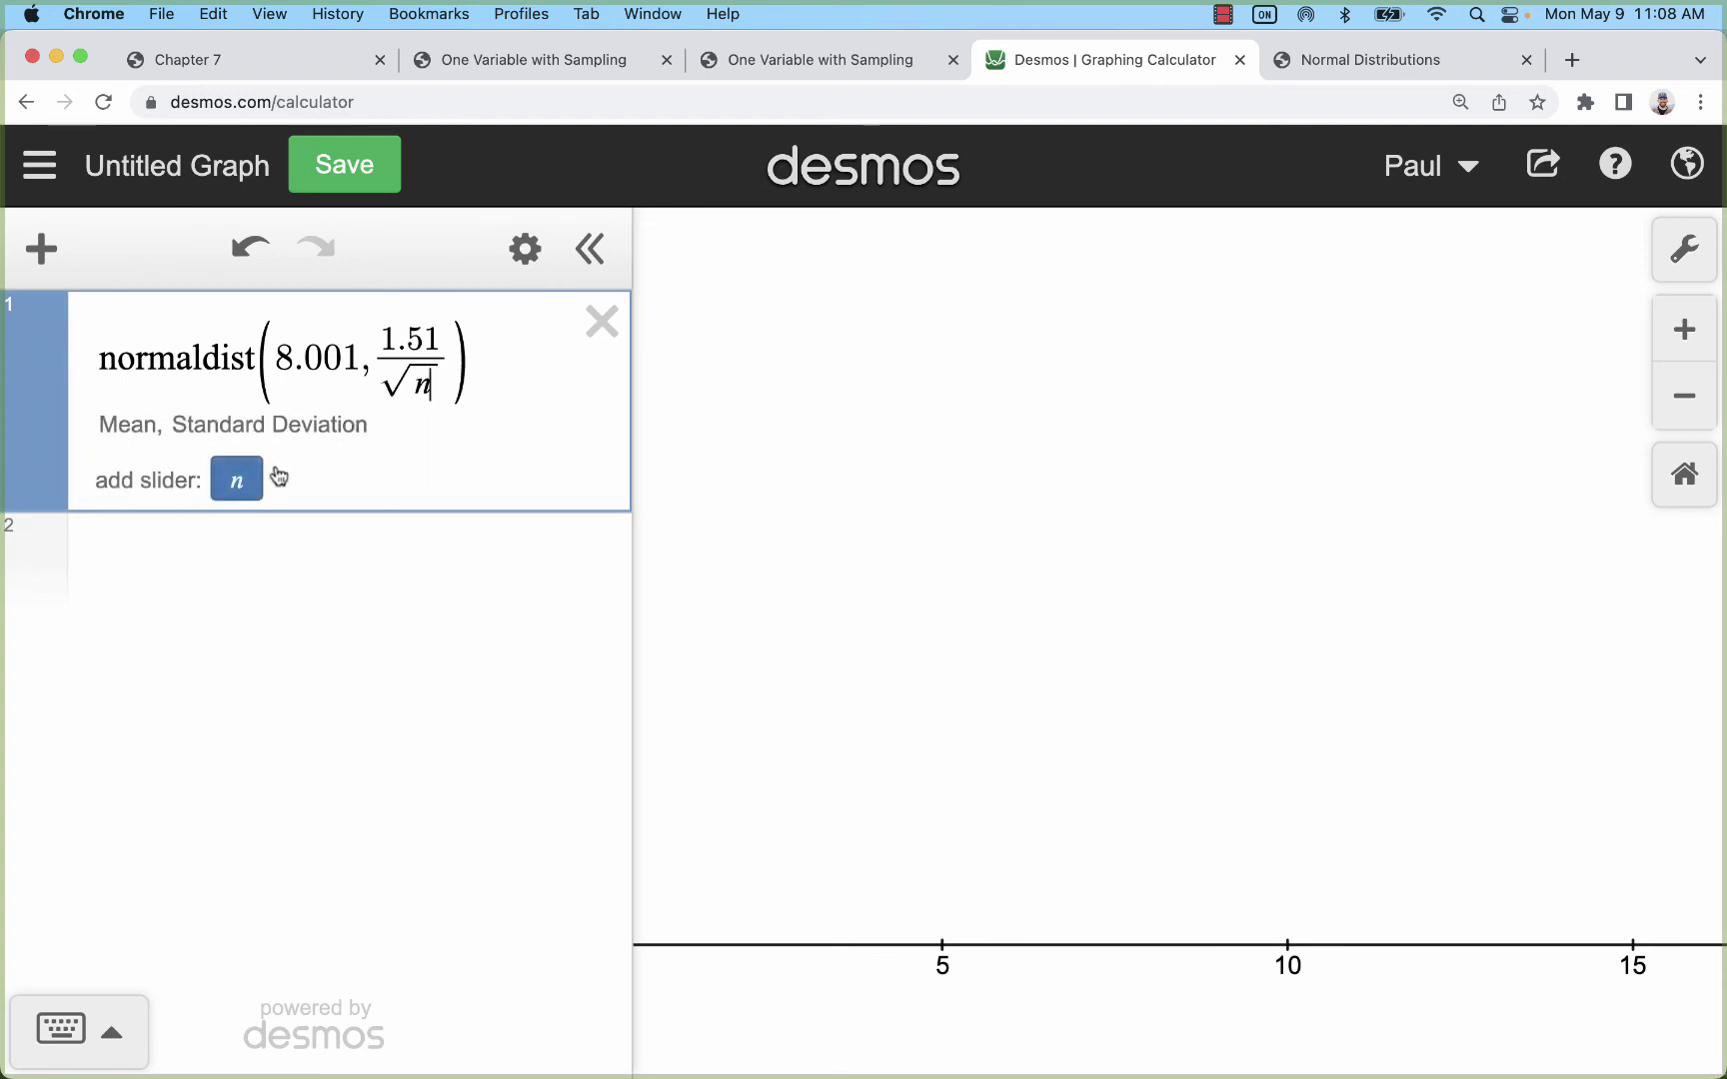
click(242, 480)
Set the n slider's range to run from 1 to 100
click(112, 720)
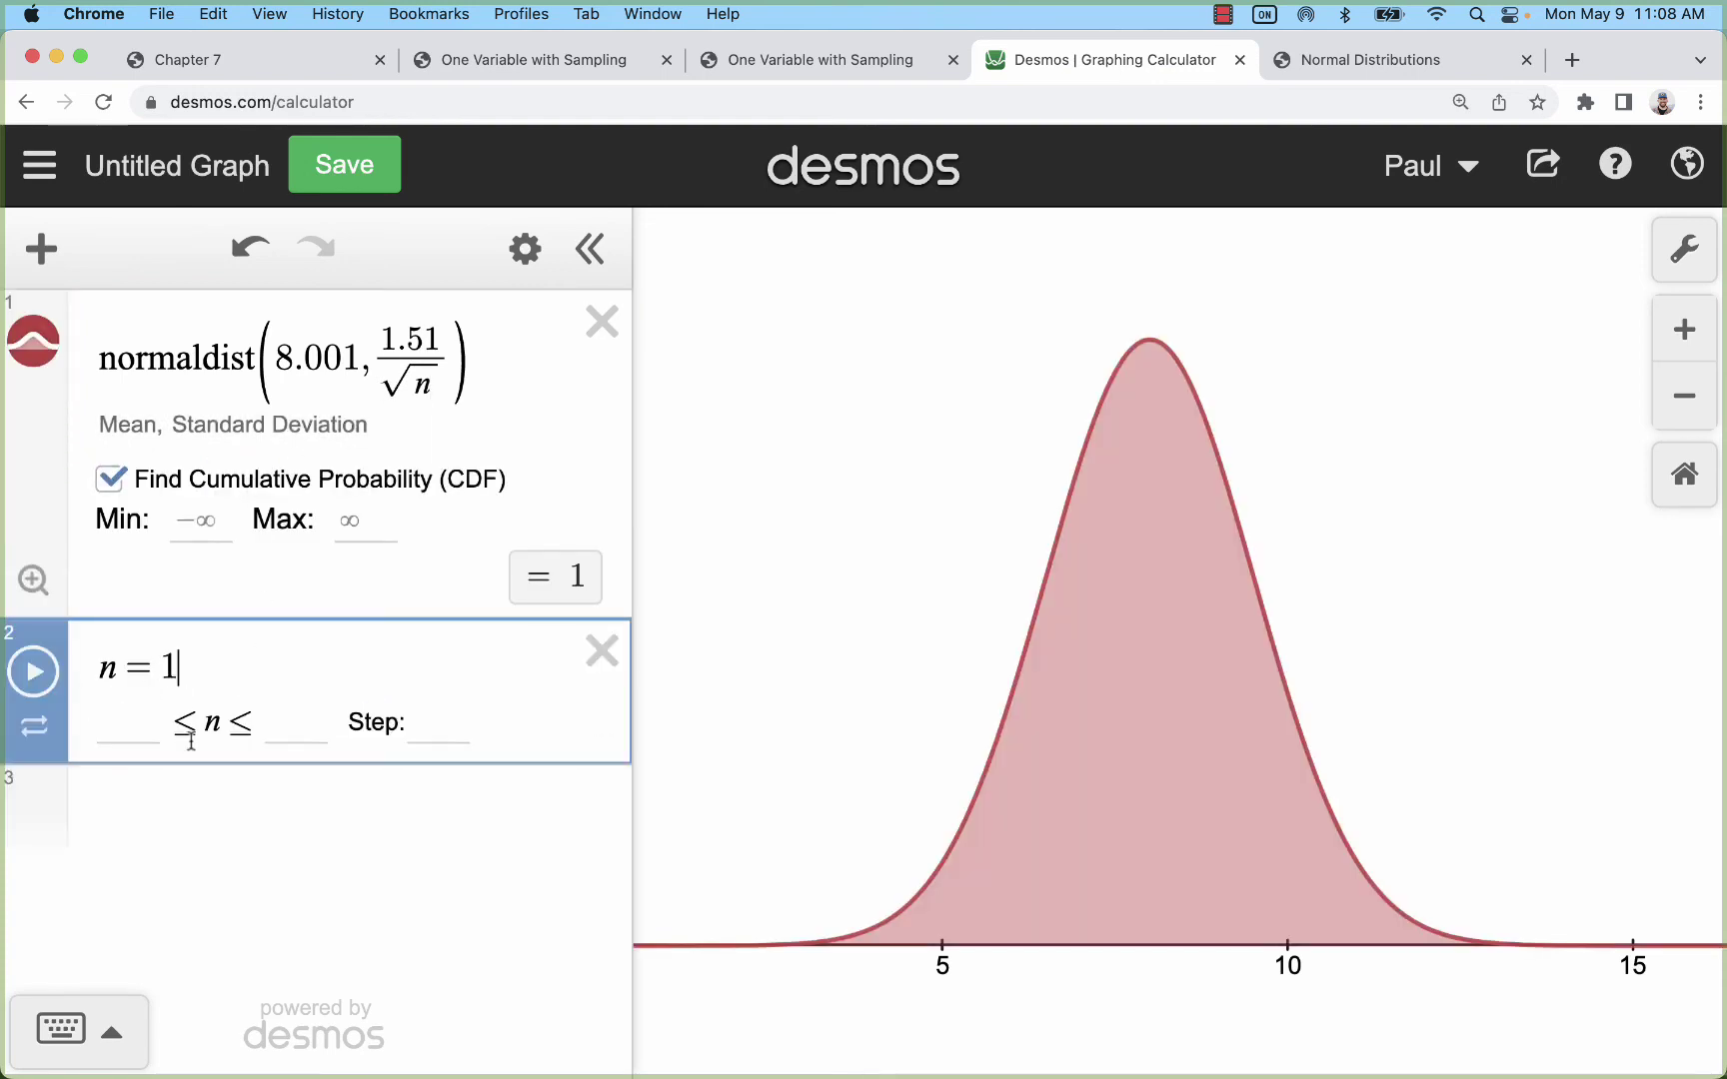
text(0)
key(BackSpace)
click(412, 722)
click(300, 727)
text(100)
key(Return)
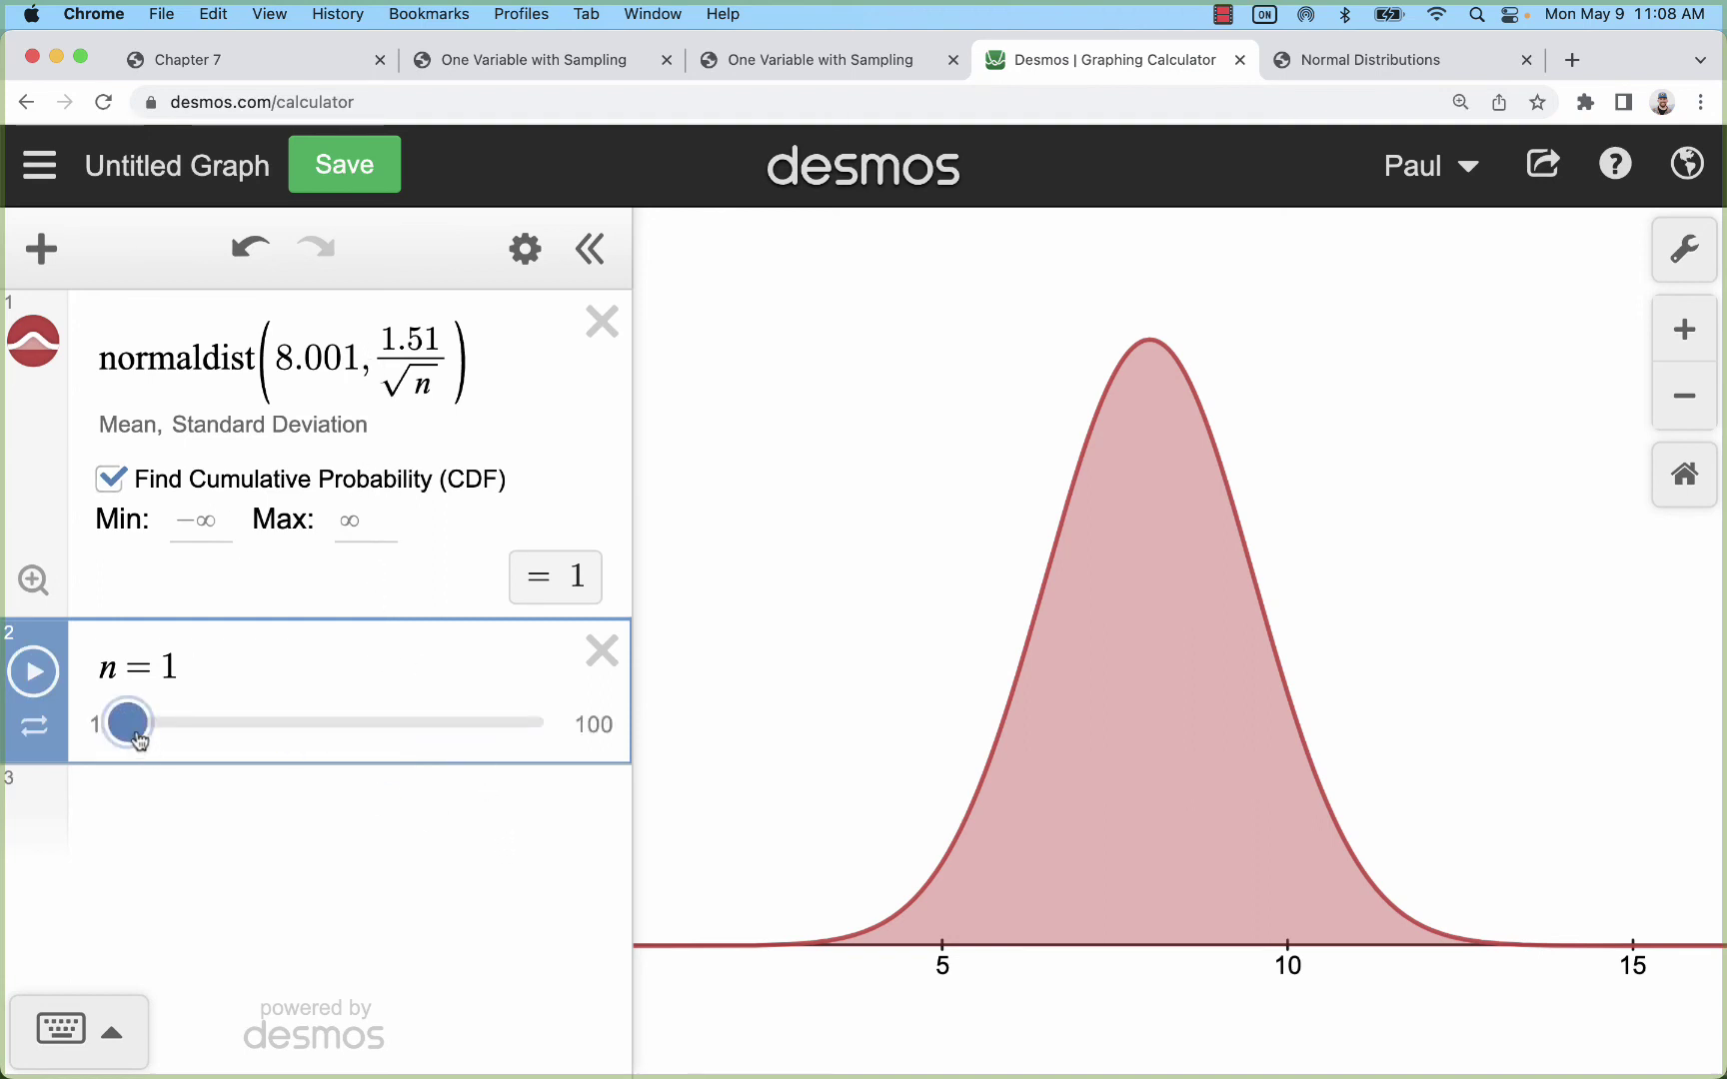
Drag n up to 30 and zoom to fit the narrowed bell curve
mouse_move(129, 726)
mouse_down()
mouse_move(578, 730)
mouse_move(131, 744)
mouse_up()
scroll(1269, 661, down, 8)
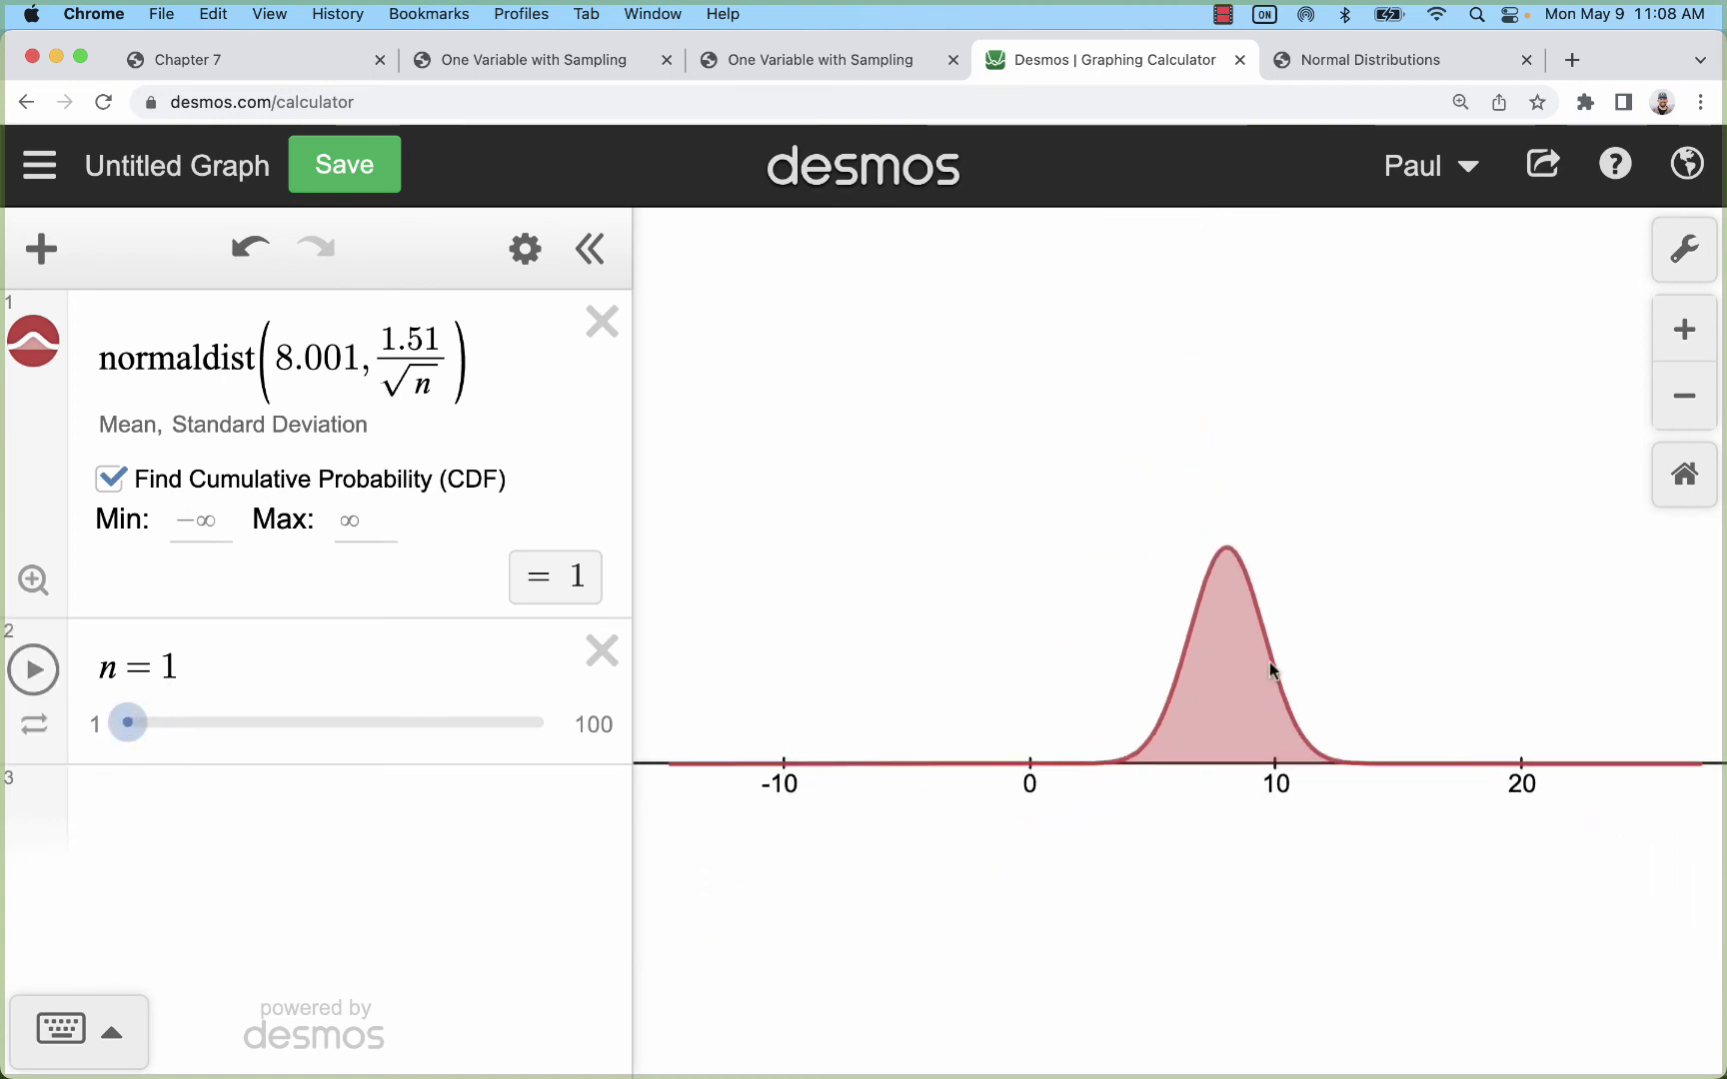
drag(1225, 652, 1157, 663)
drag(127, 722, 249, 721)
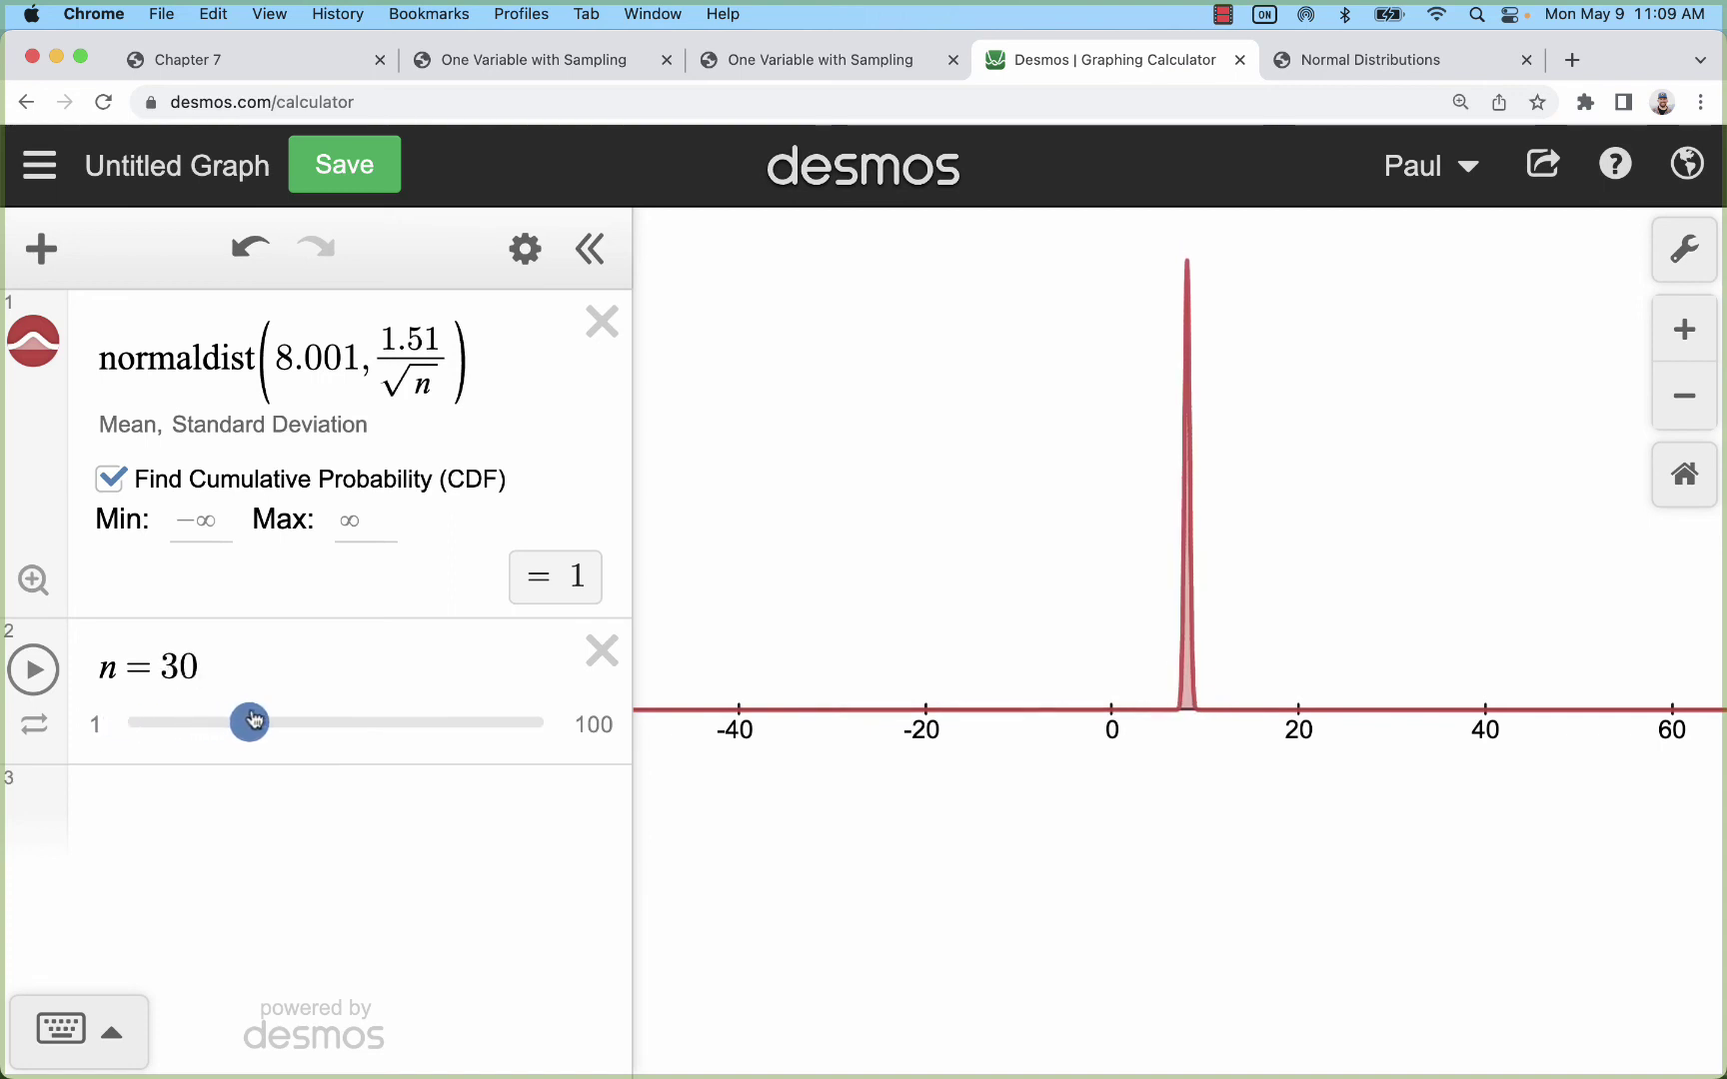
click(31, 581)
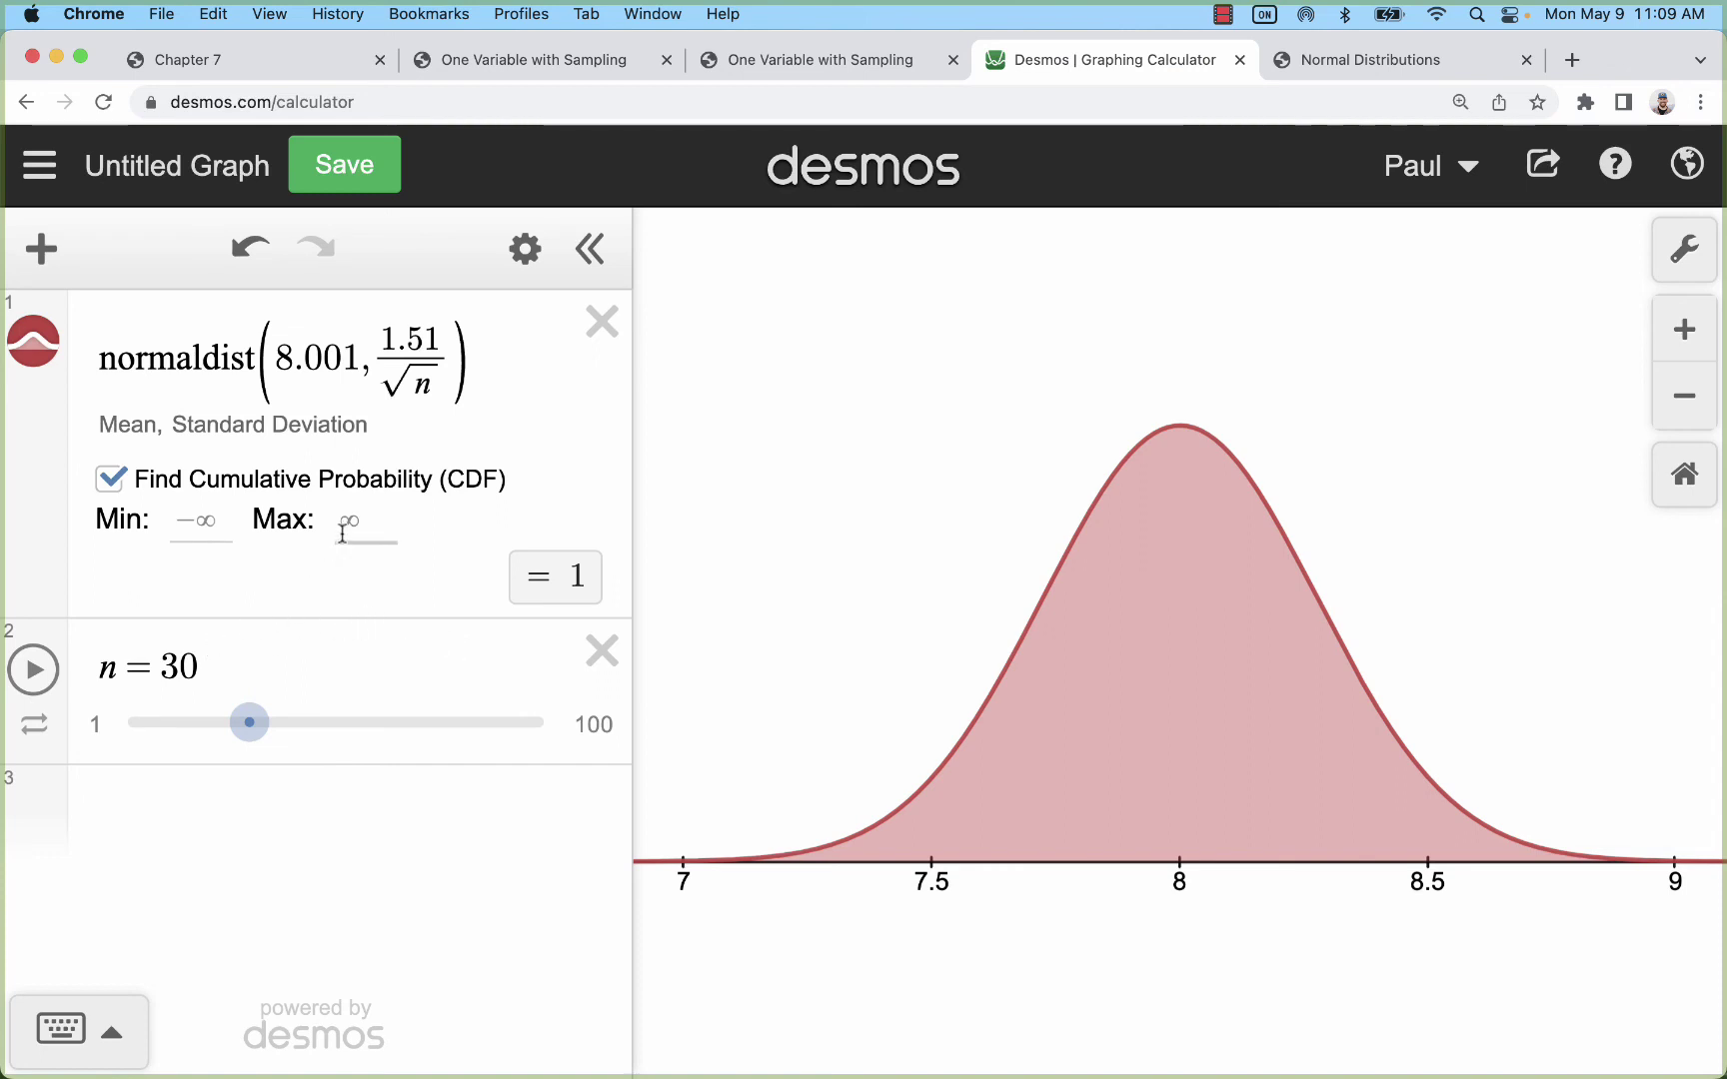
Set the CDF upper bound to 7, giving probability 0.000141 below 7 for n = 30
click(202, 667)
click(368, 511)
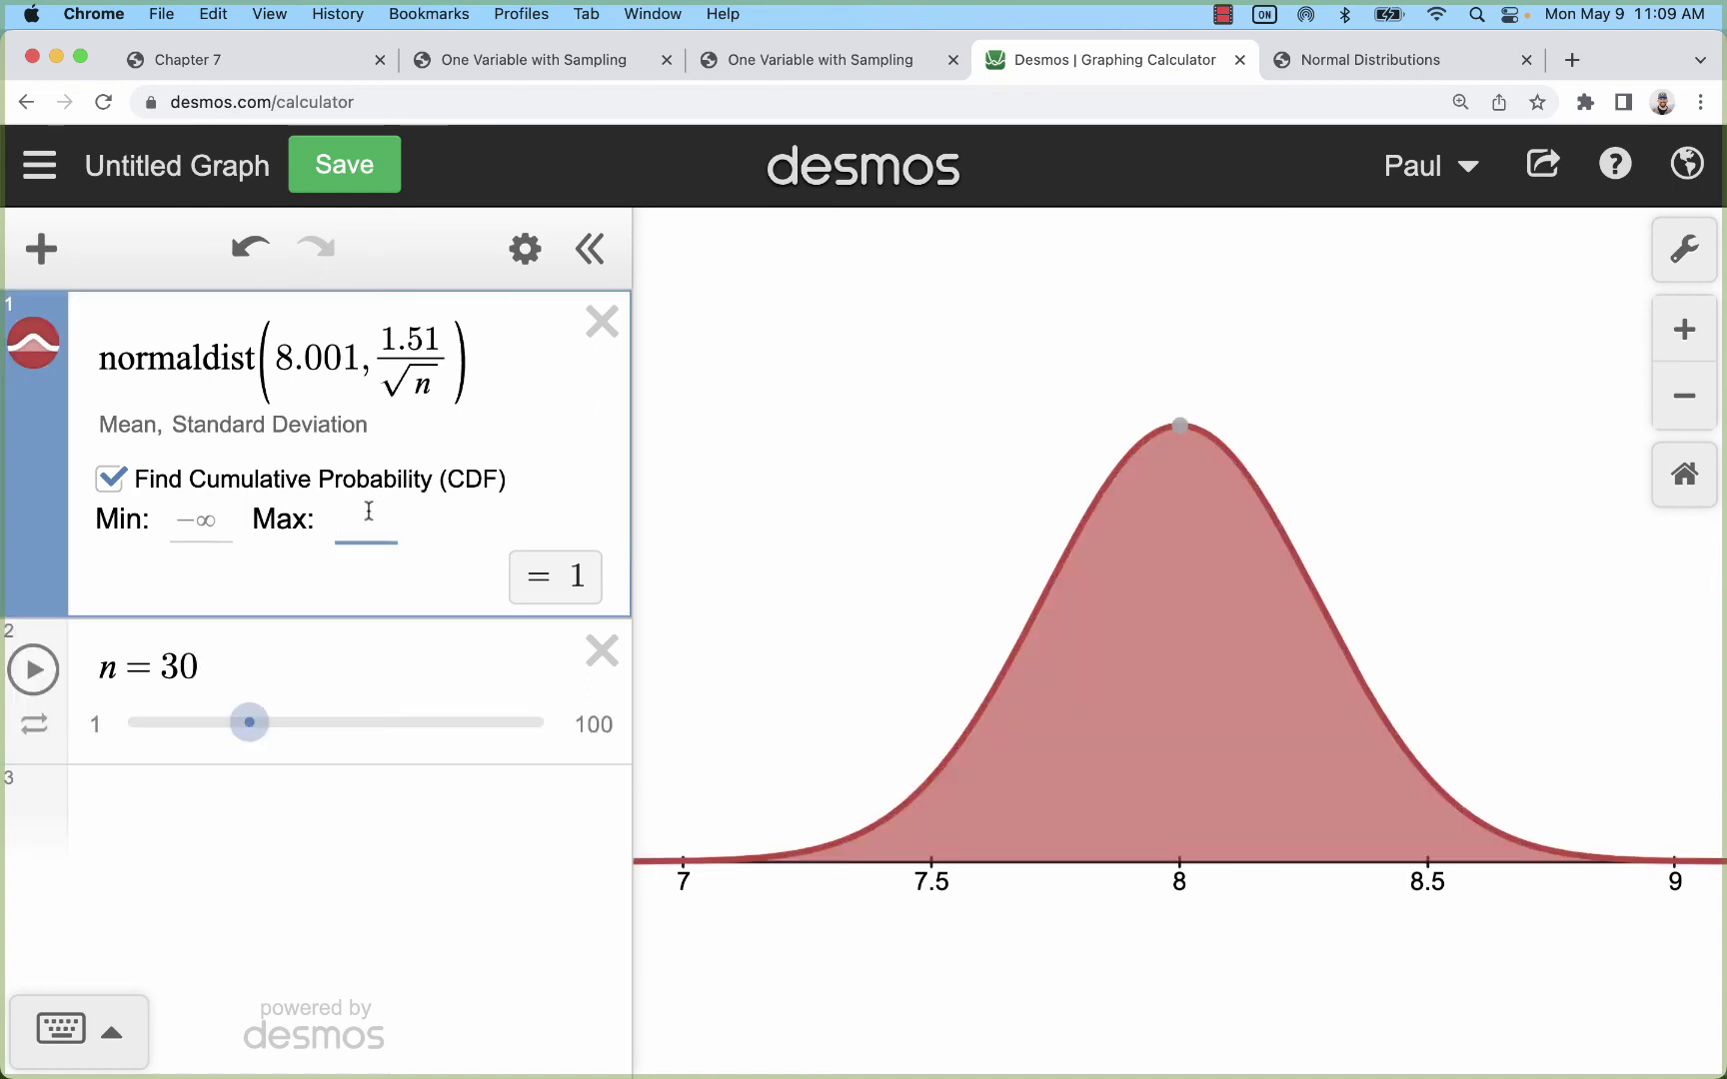
text(7)
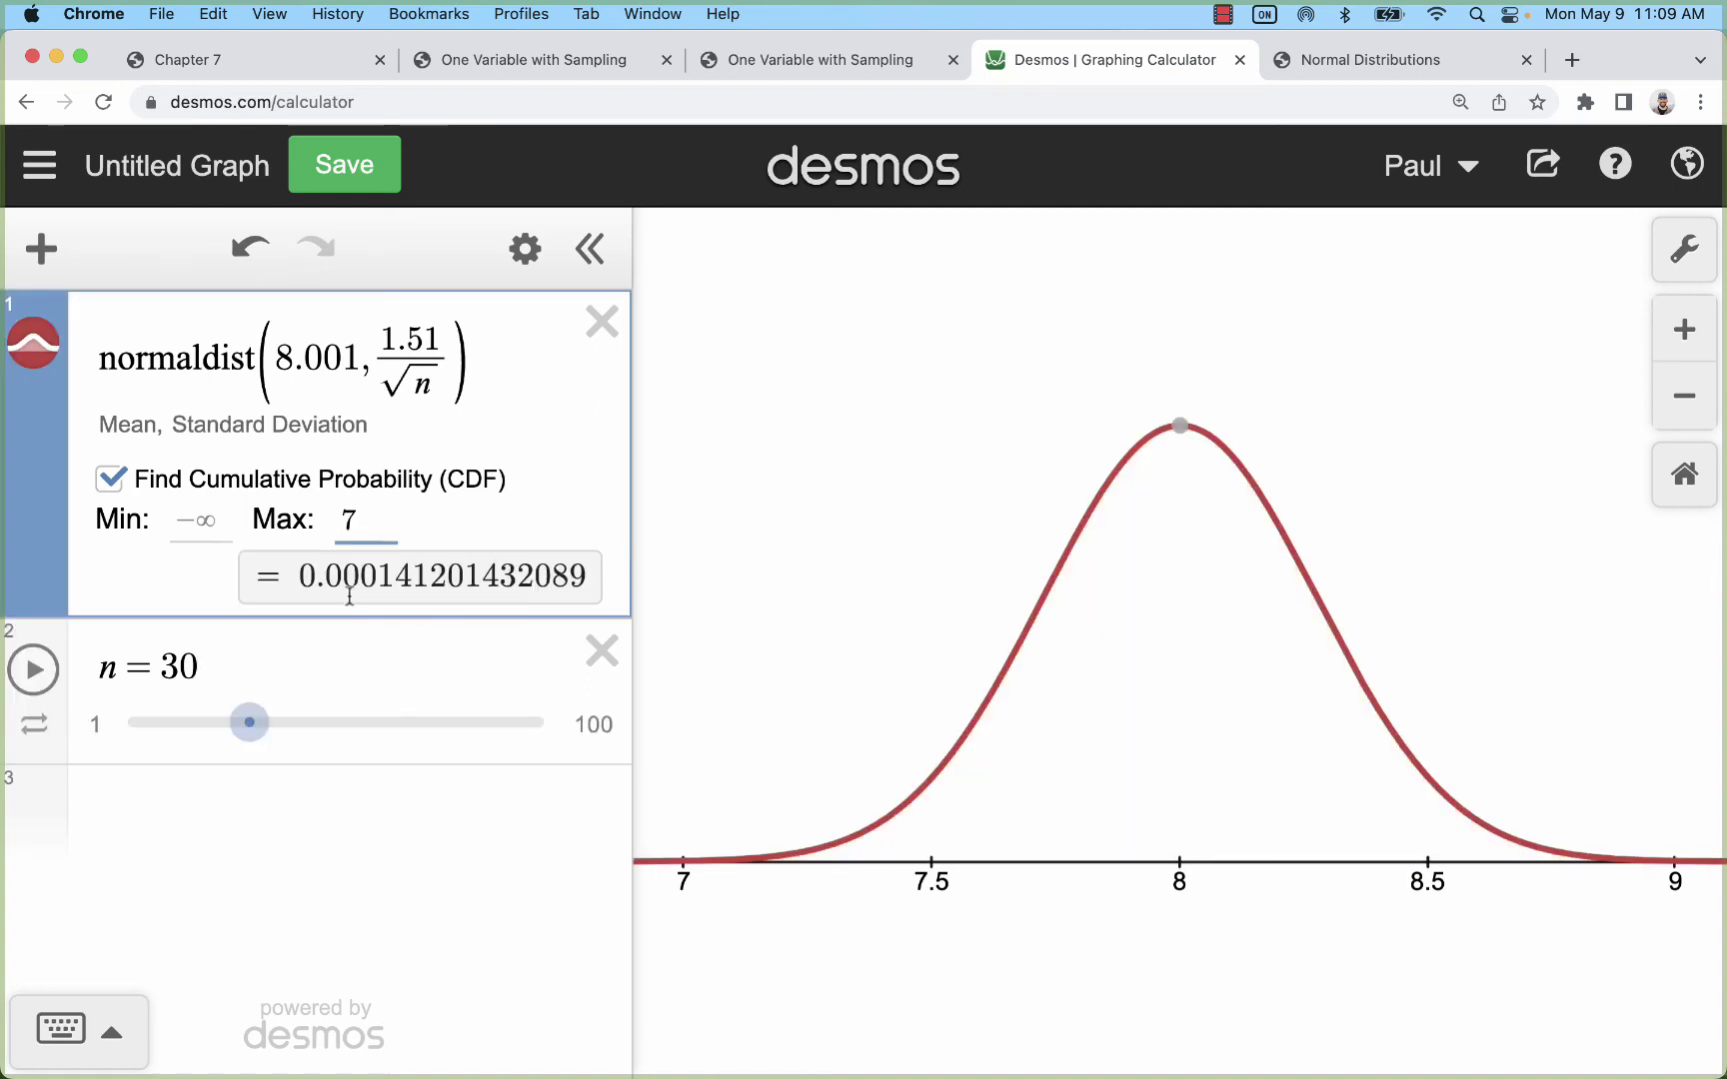
click(388, 580)
double_click(347, 518)
Delete the n slider, replace n under the square root with 150, and zoom to fit
drag(435, 383, 390, 387)
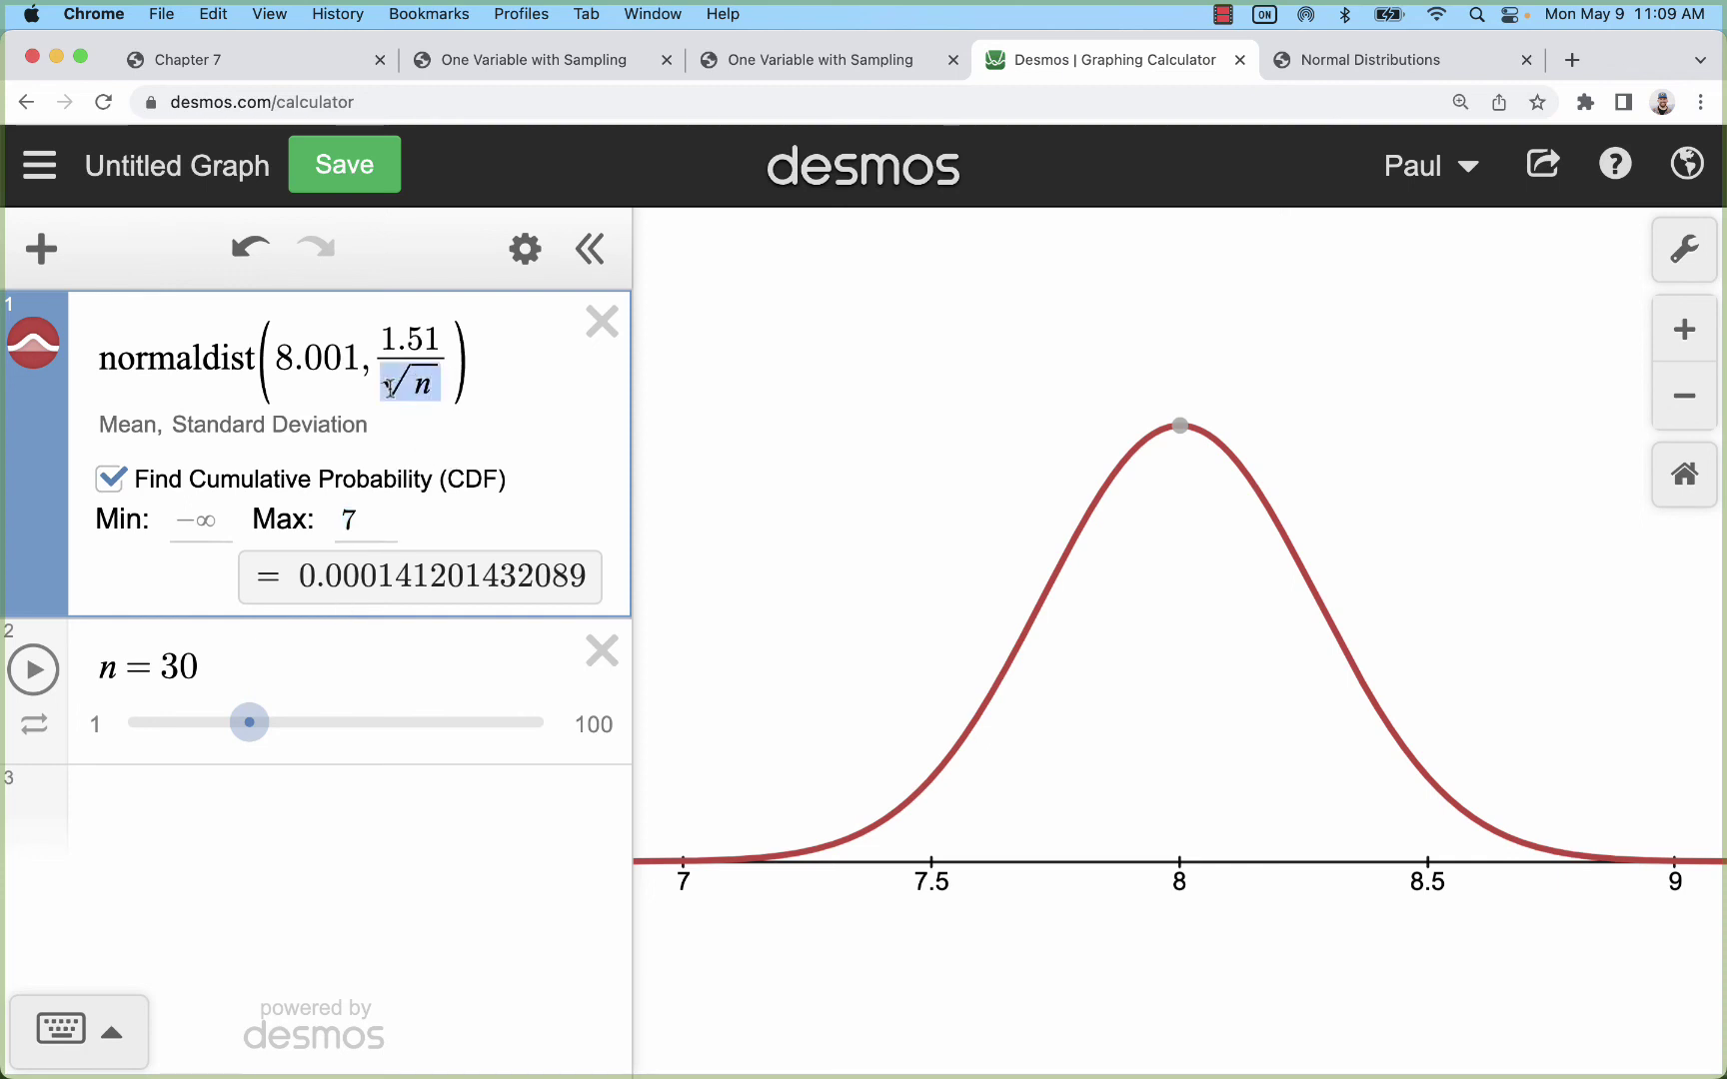
click(602, 650)
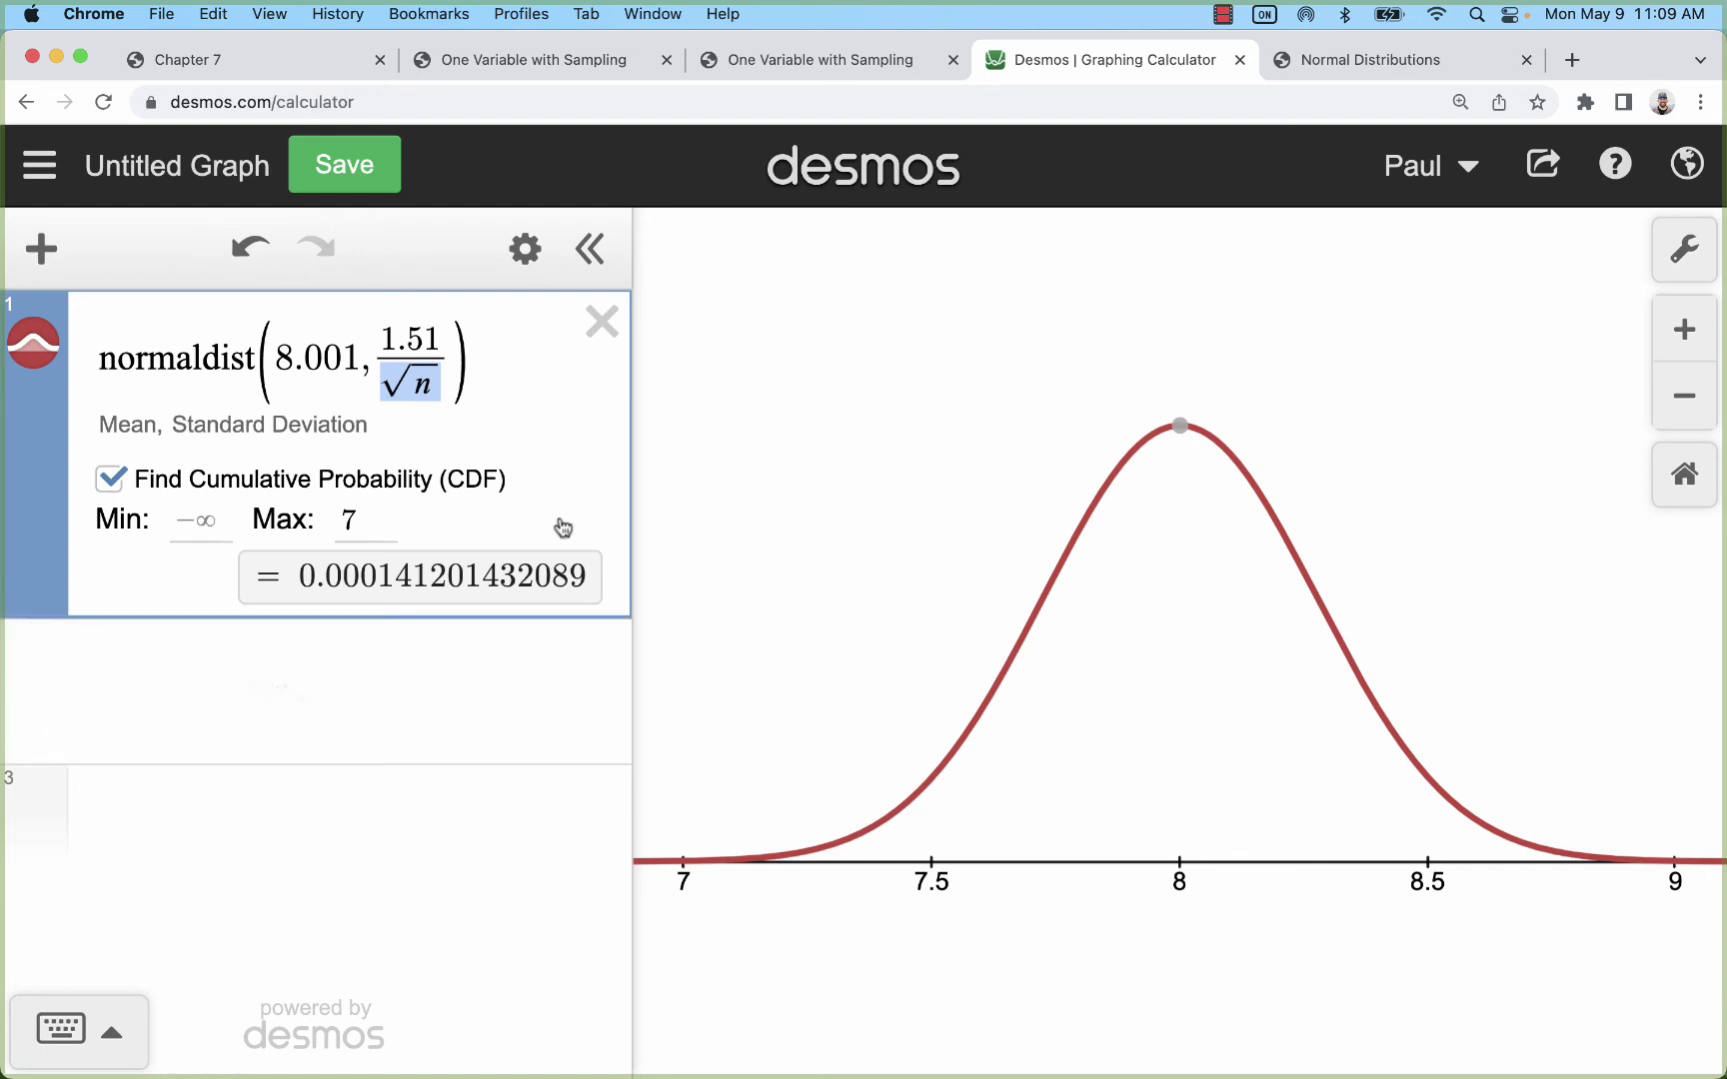
click(416, 385)
drag(417, 385, 425, 387)
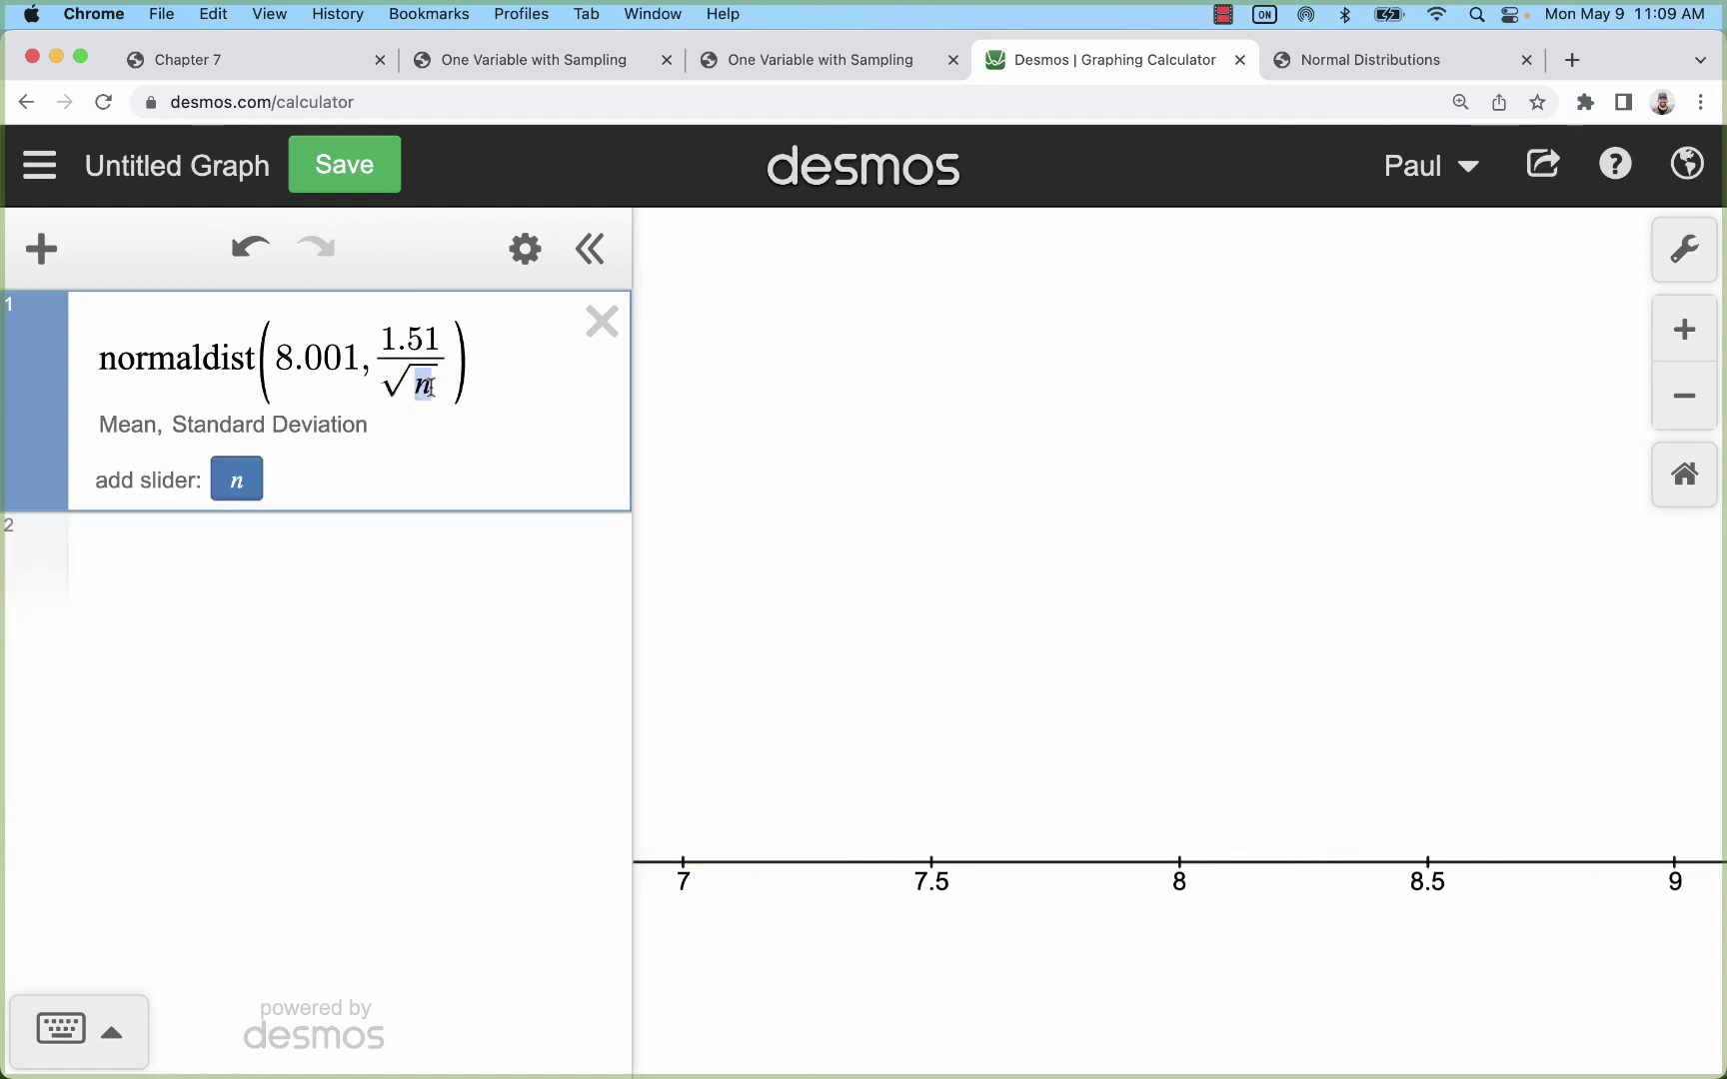
text(150)
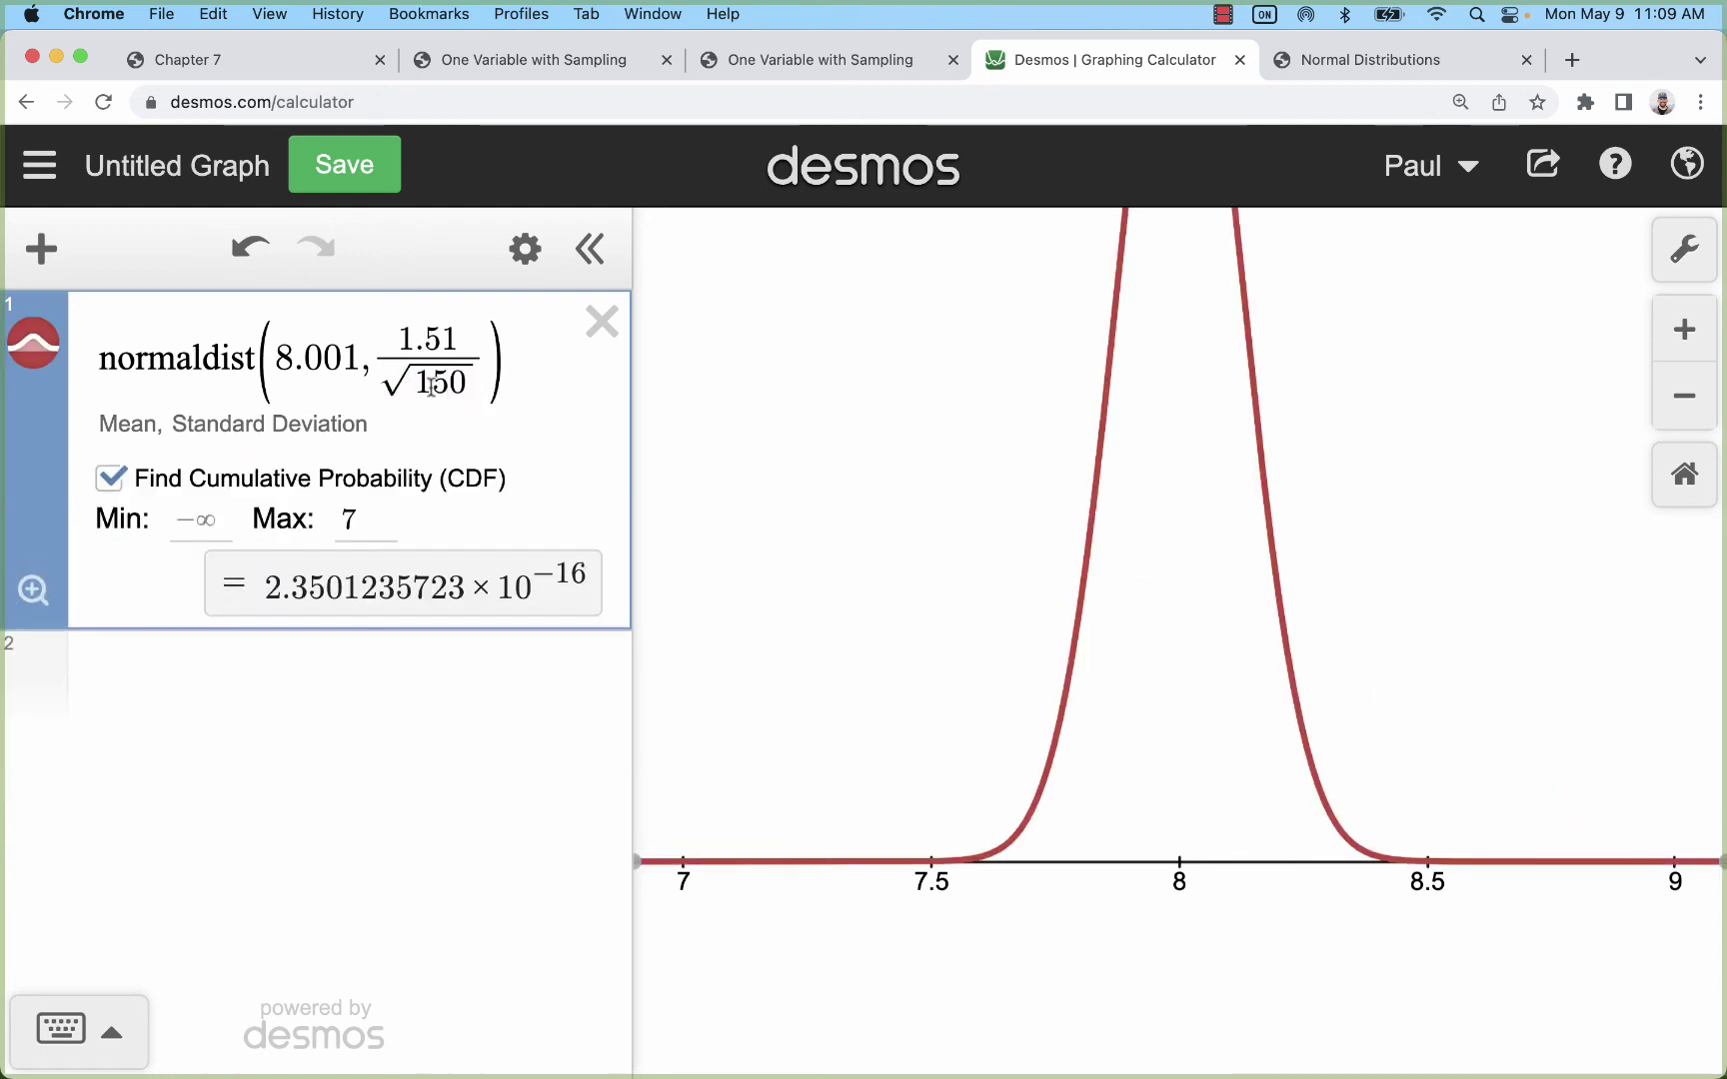
click(33, 590)
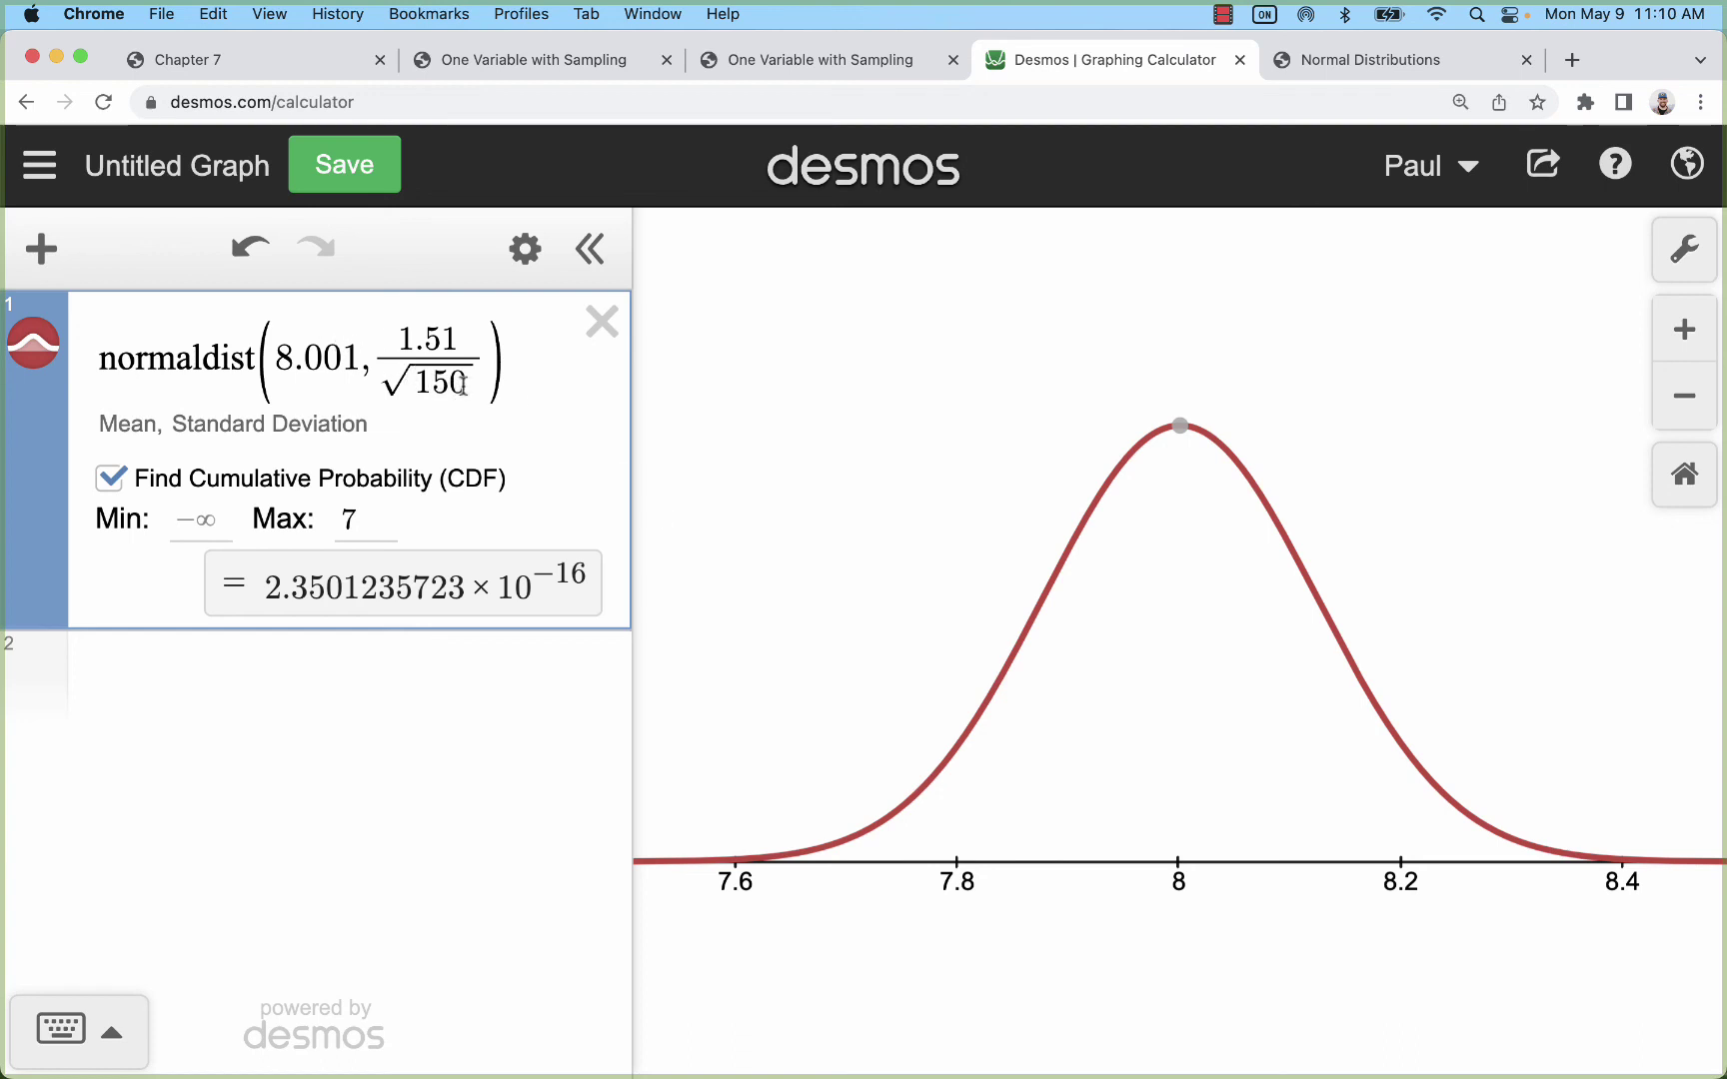
Try sample sizes 1 and 45, ending with n = 1 (P below 7 ≈ 0.2537)
drag(464, 385, 405, 388)
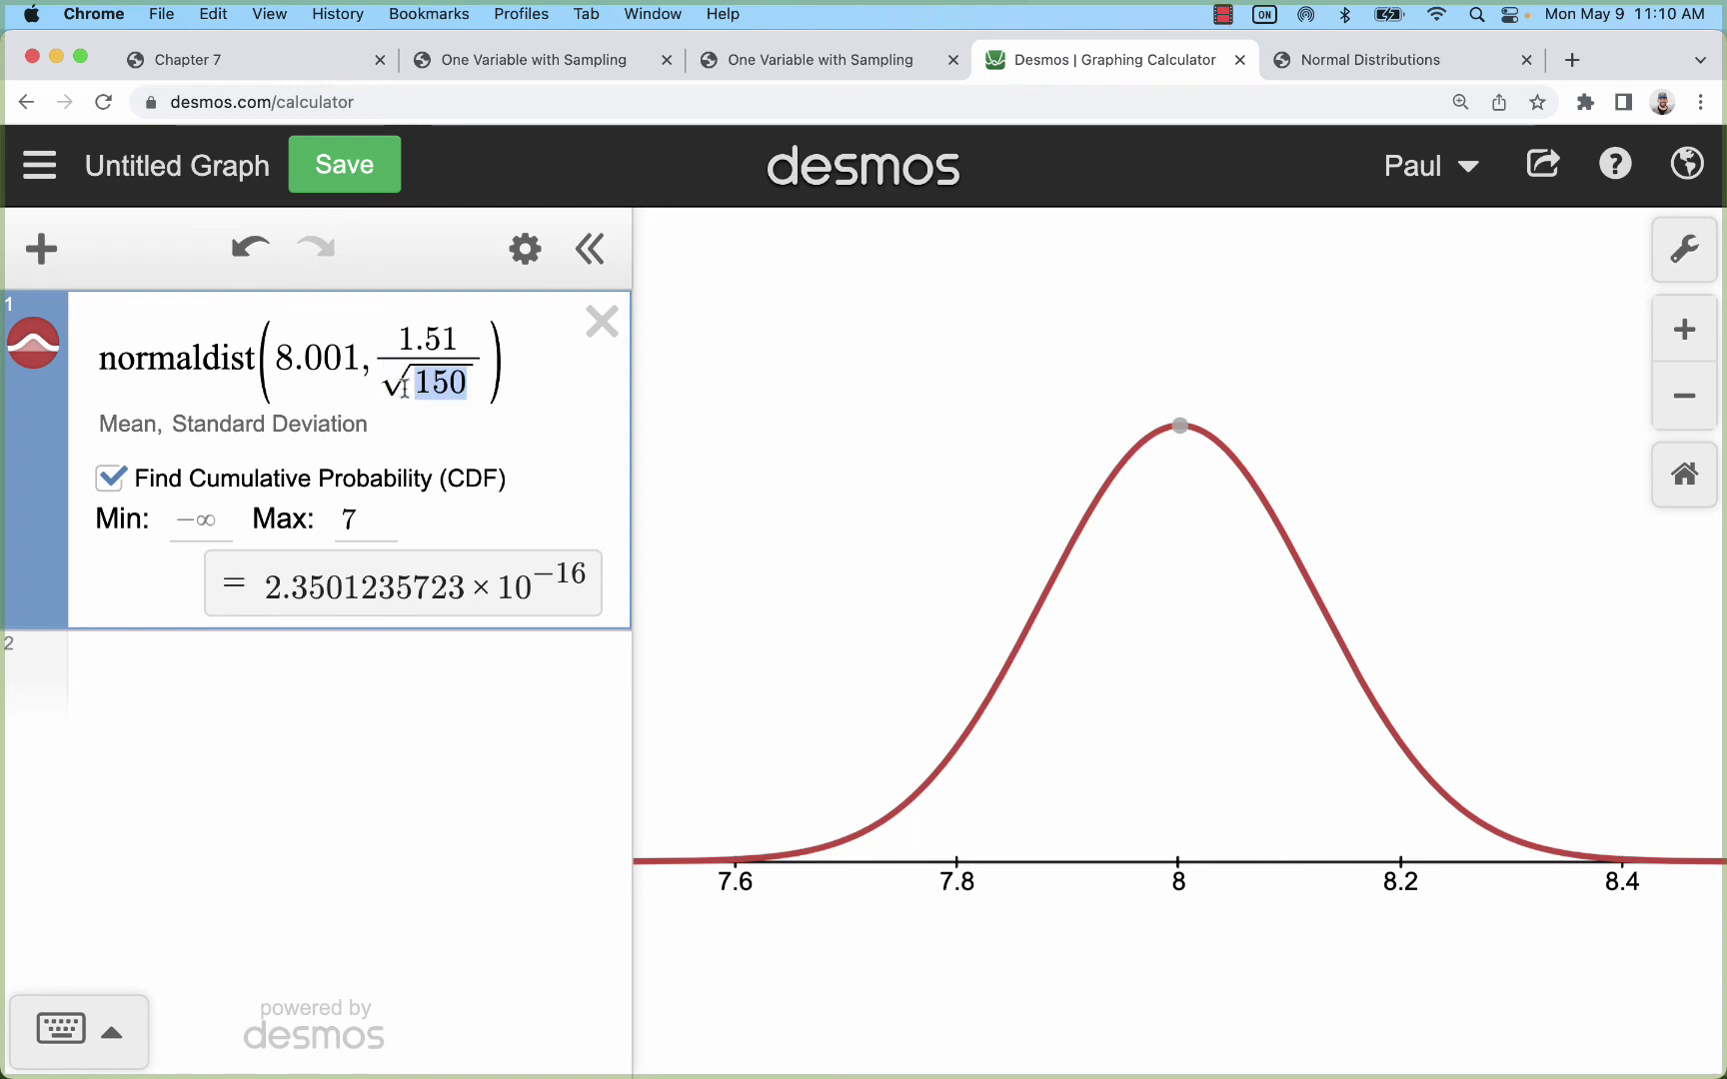
text(1)
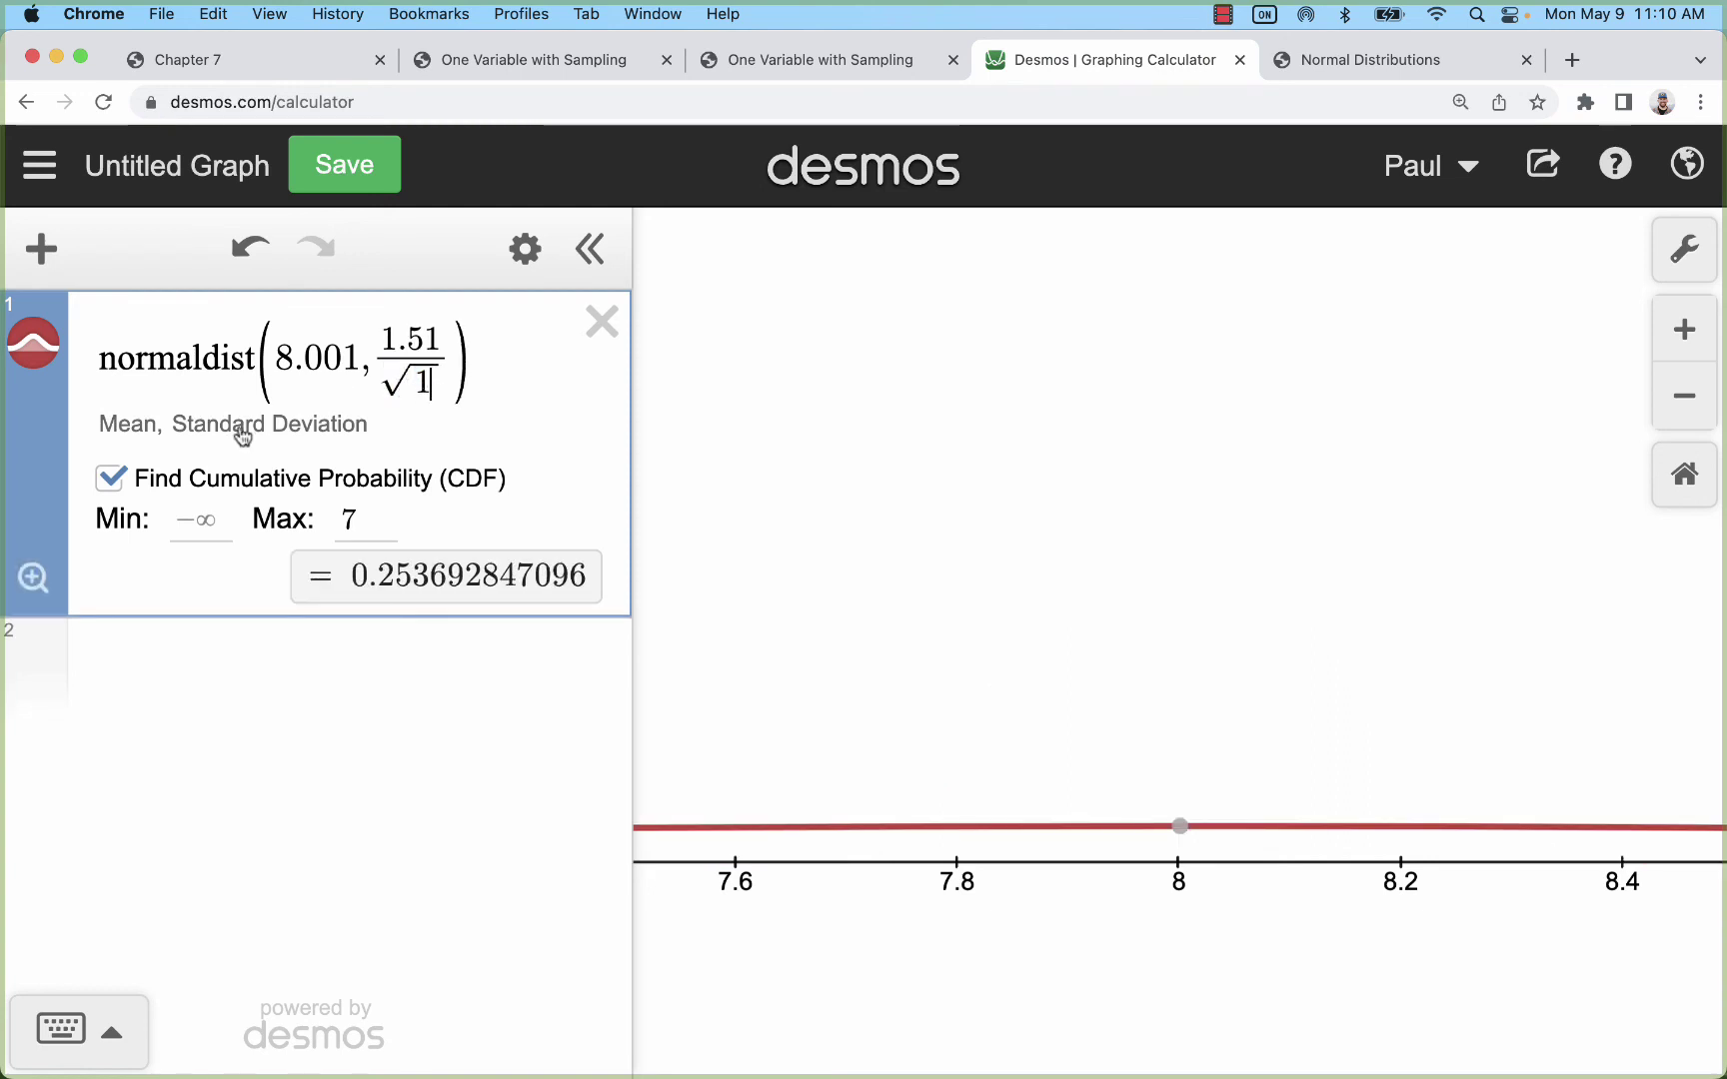
click(28, 590)
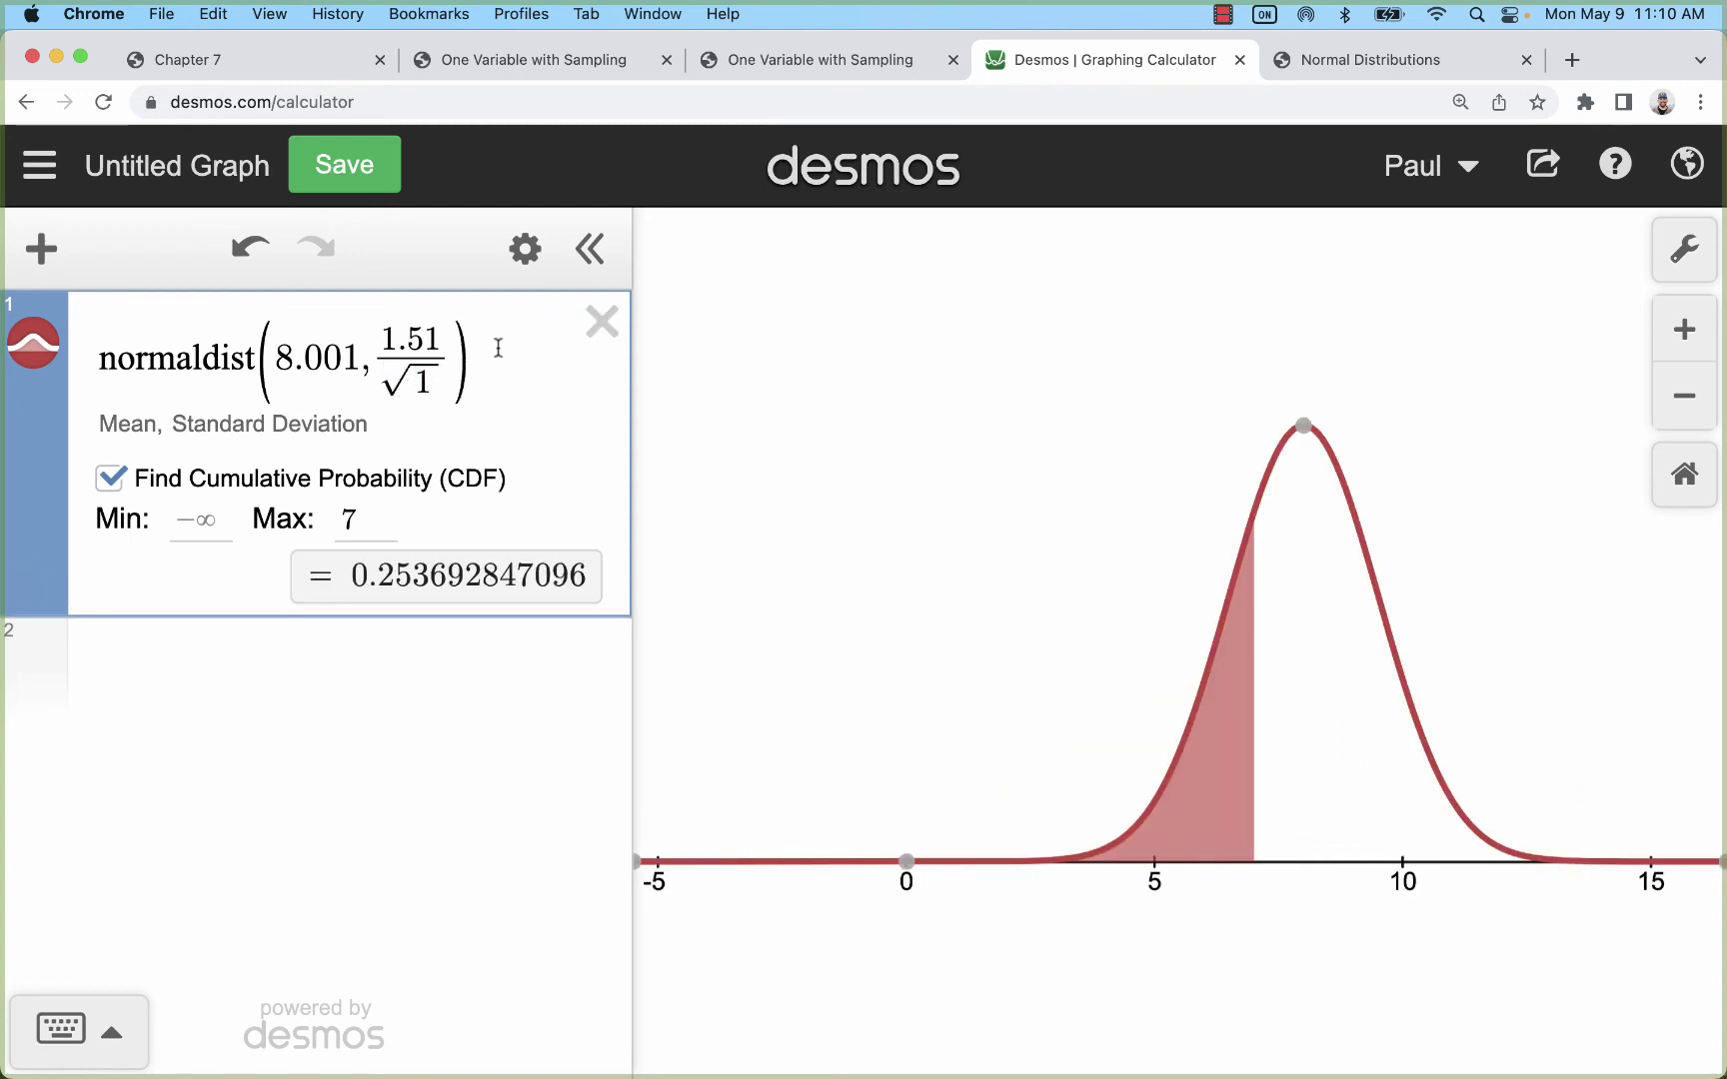
drag(433, 385, 413, 387)
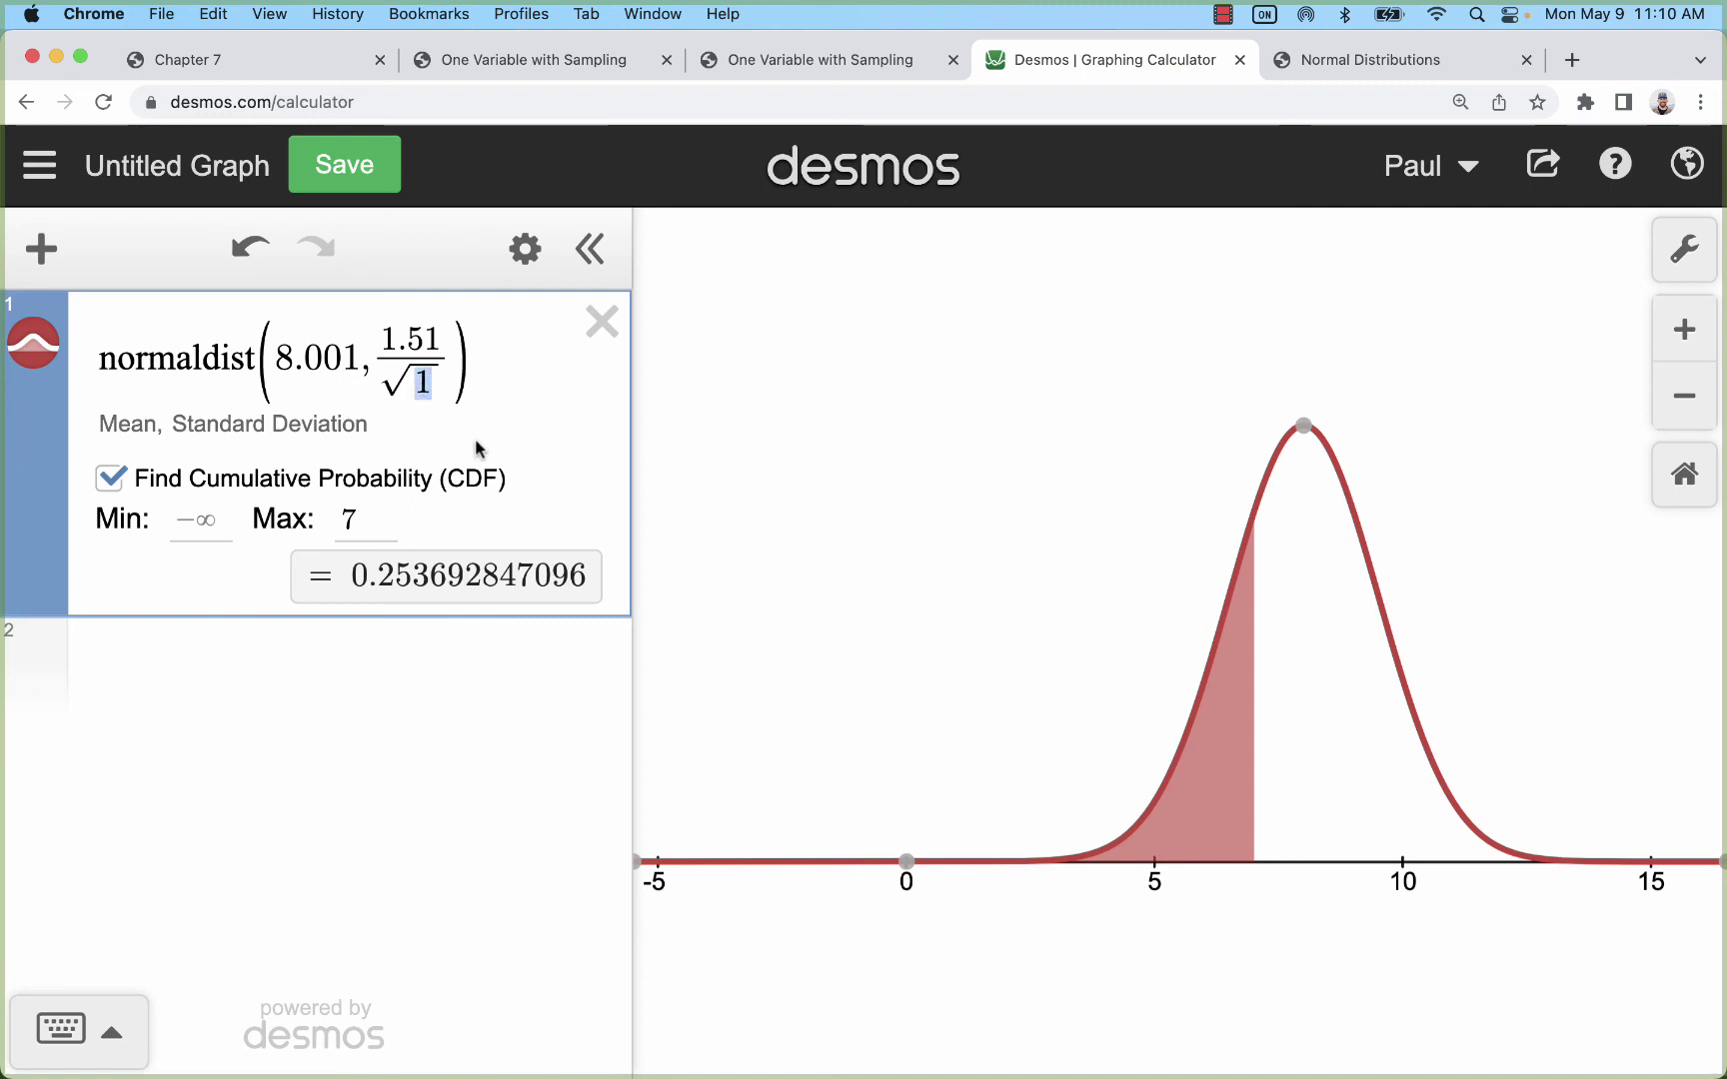
text(46)
key(BackSpace)
text(5)
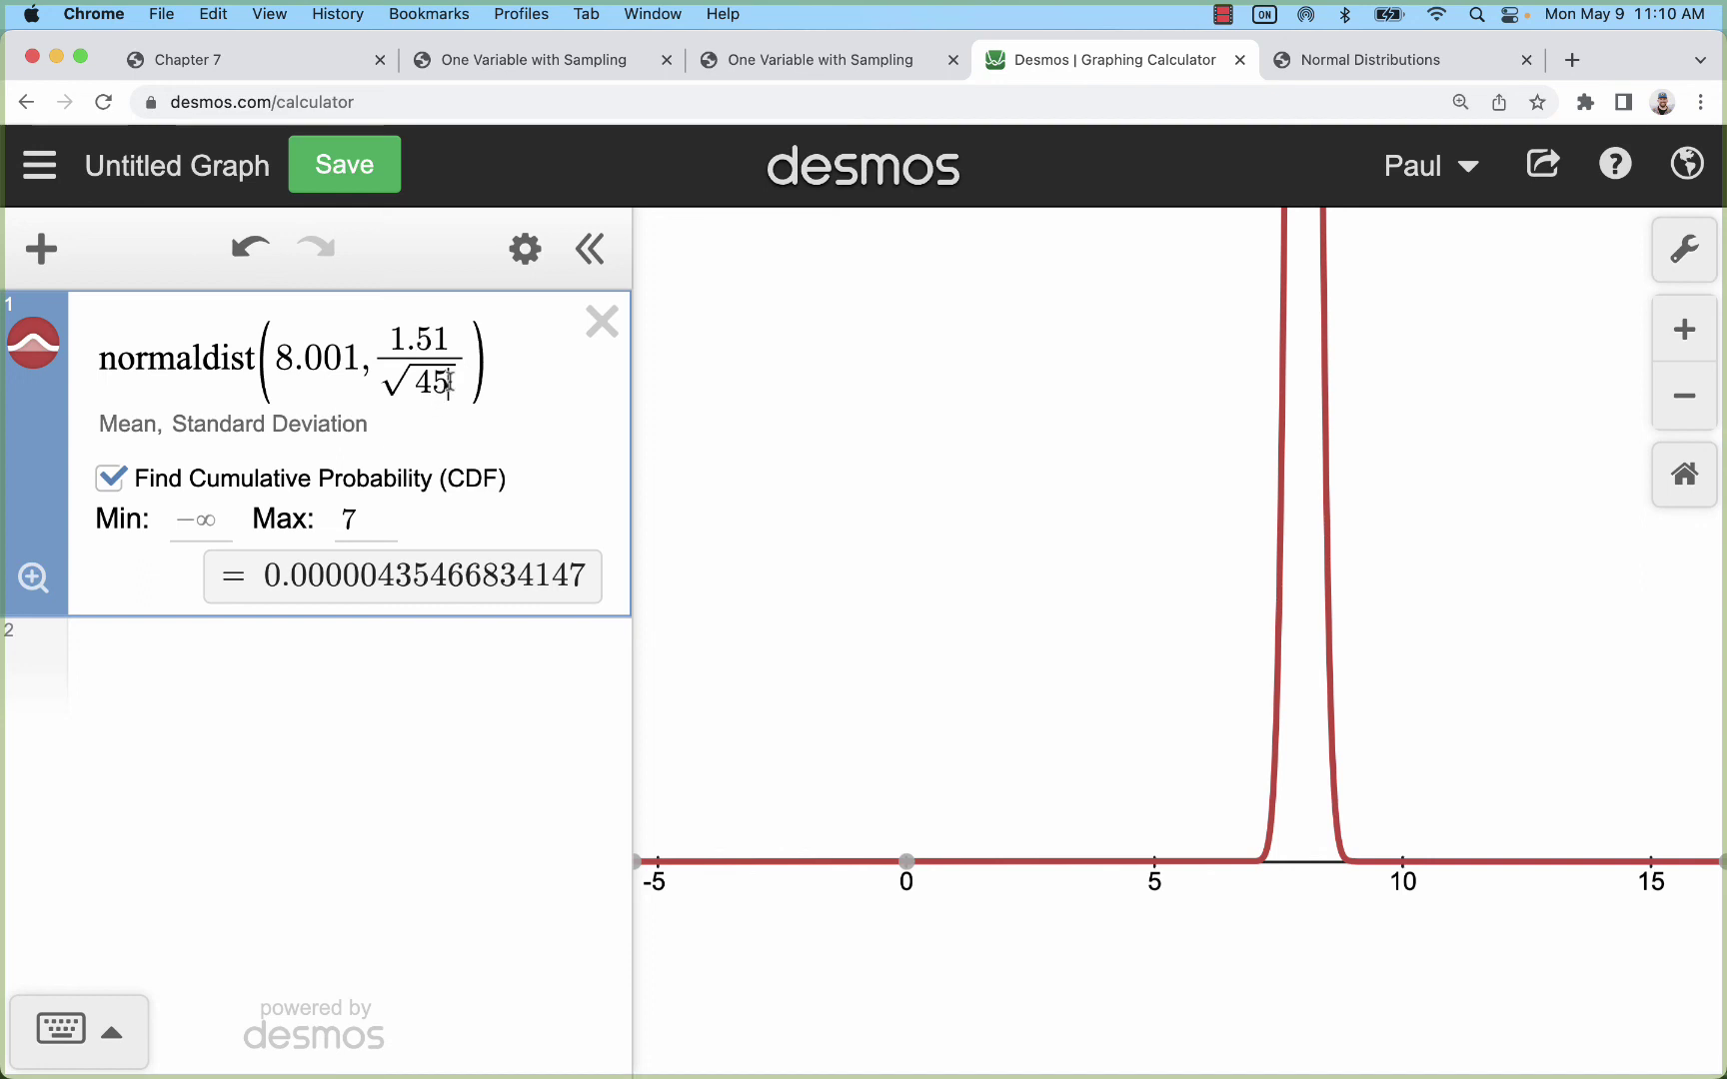
drag(449, 383, 419, 384)
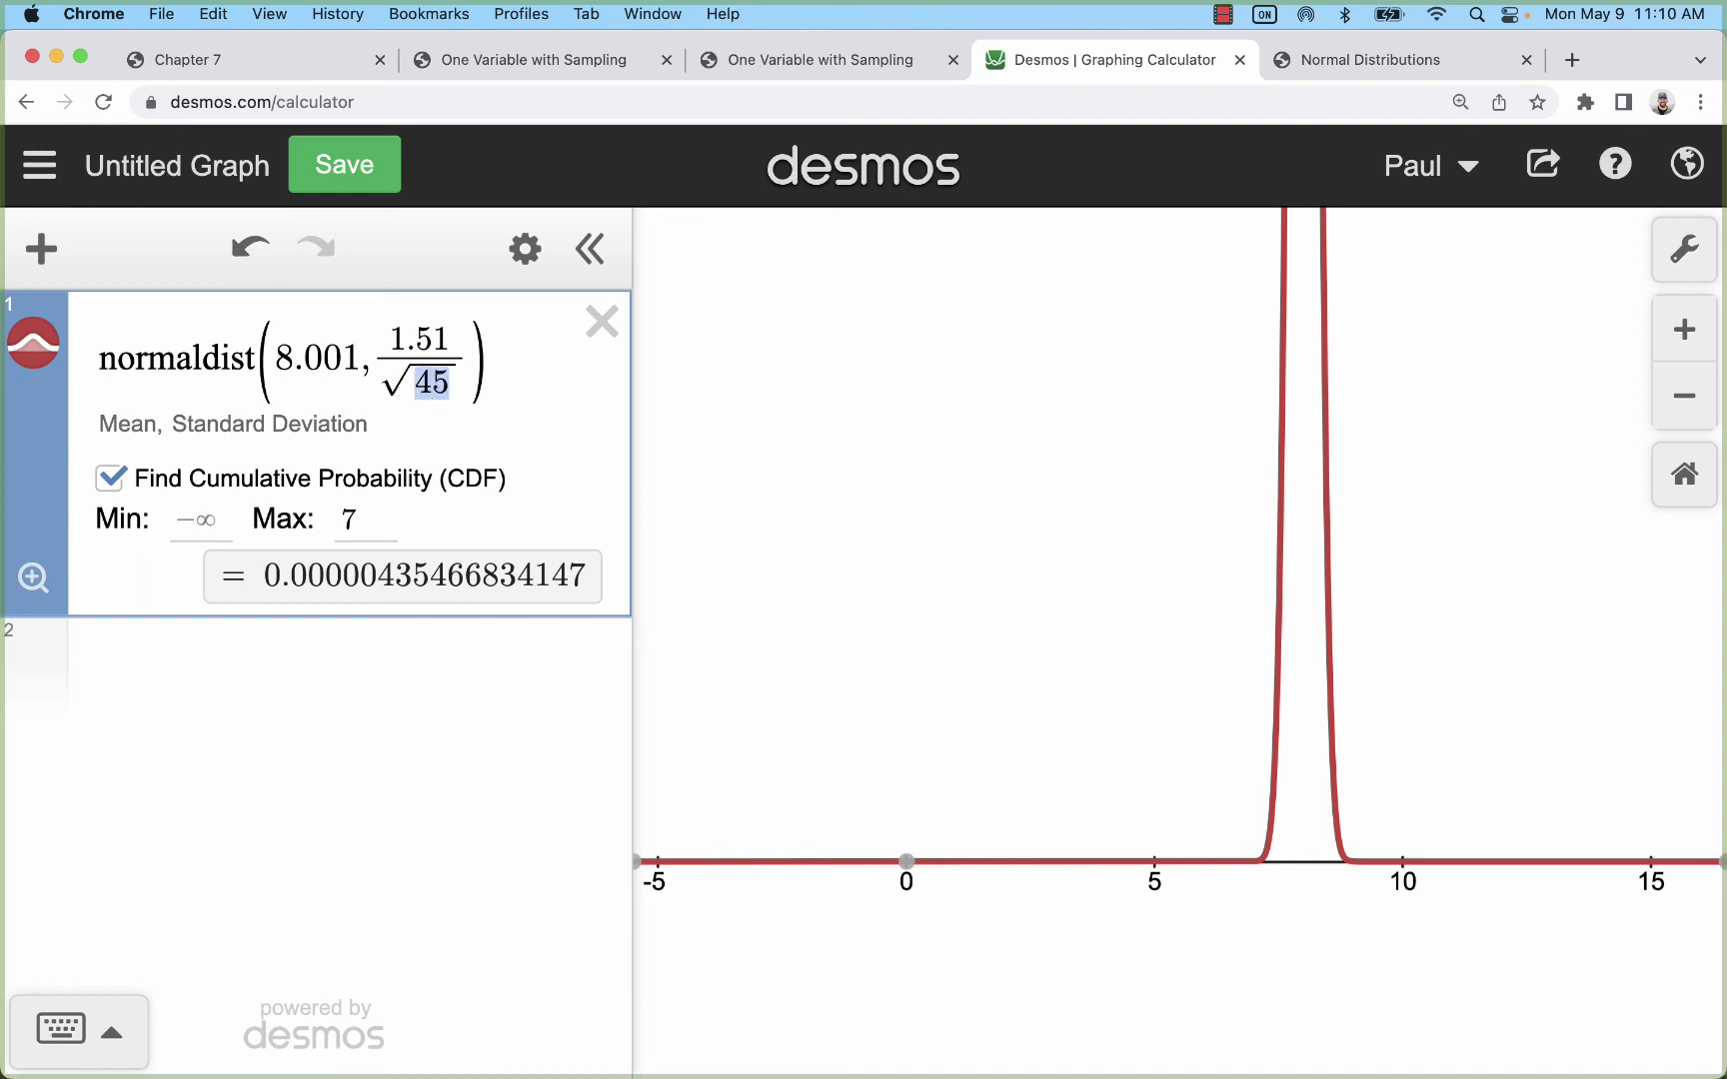
text(1)
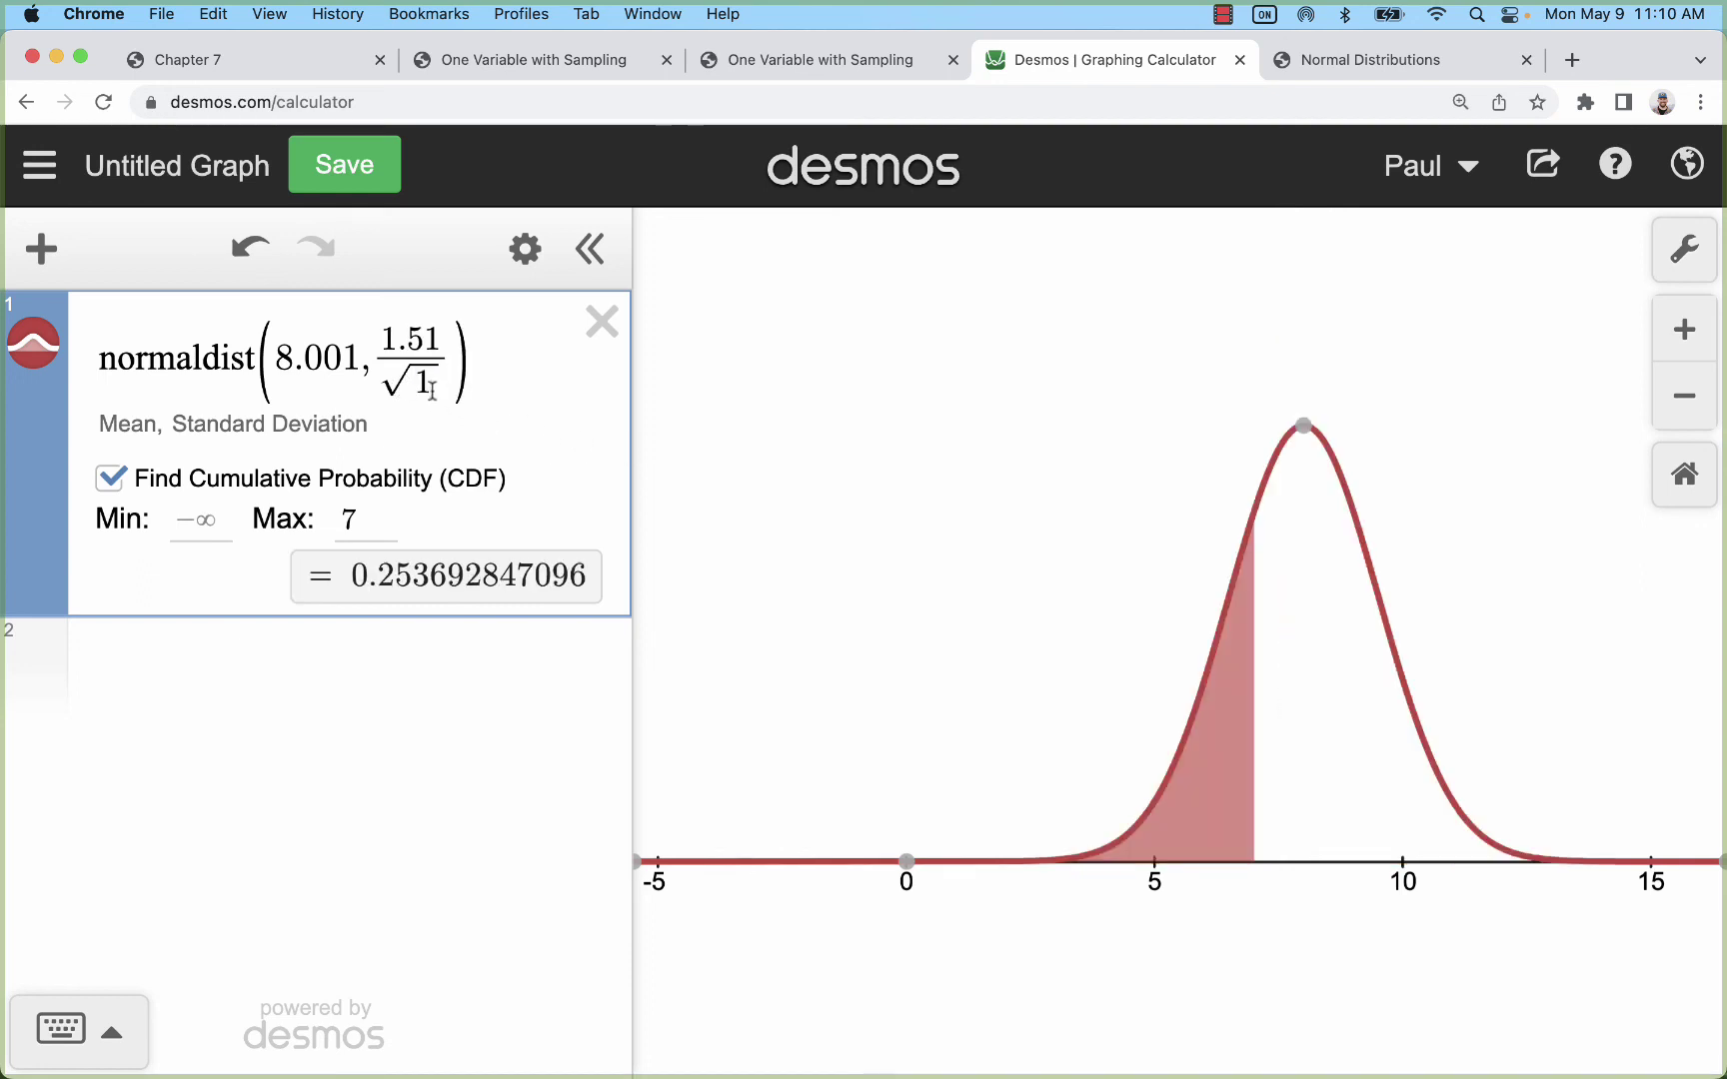
drag(432, 390, 409, 388)
Enter mean 8.001 in Normal Distributions, then highlight the 'Standard error' line in the Chapter 7 notes
click(1358, 63)
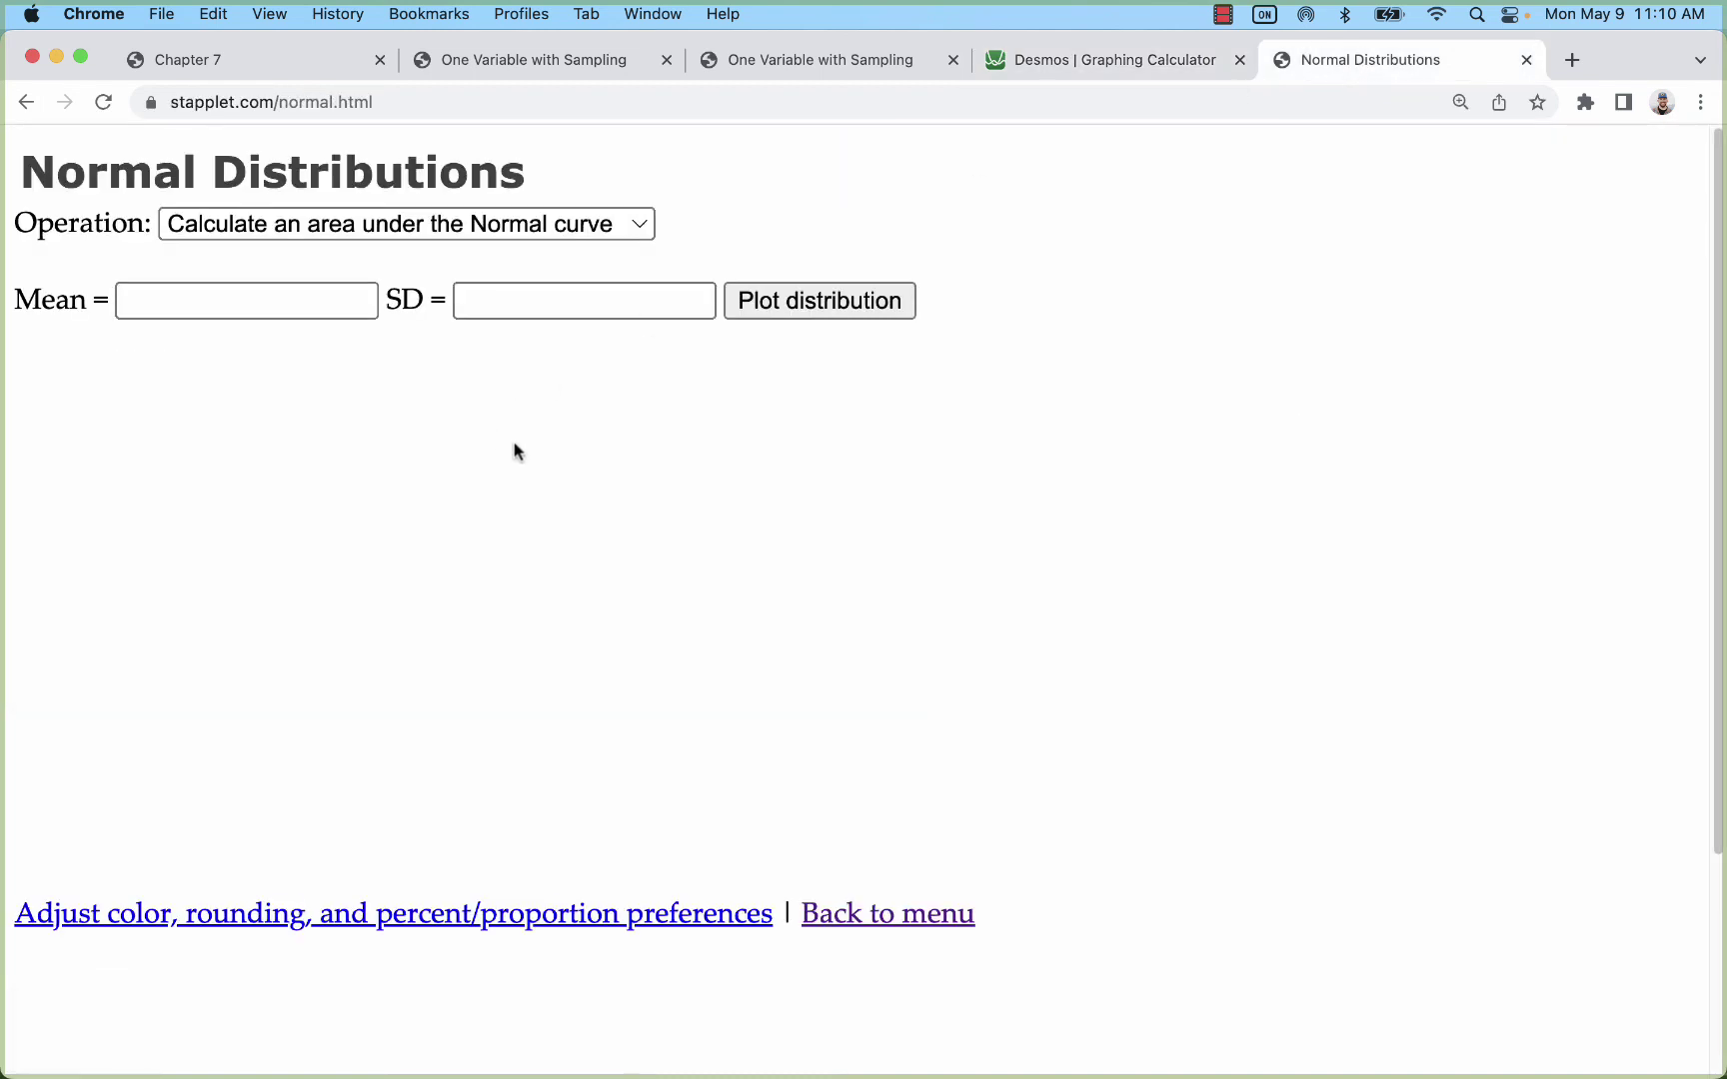
click(222, 307)
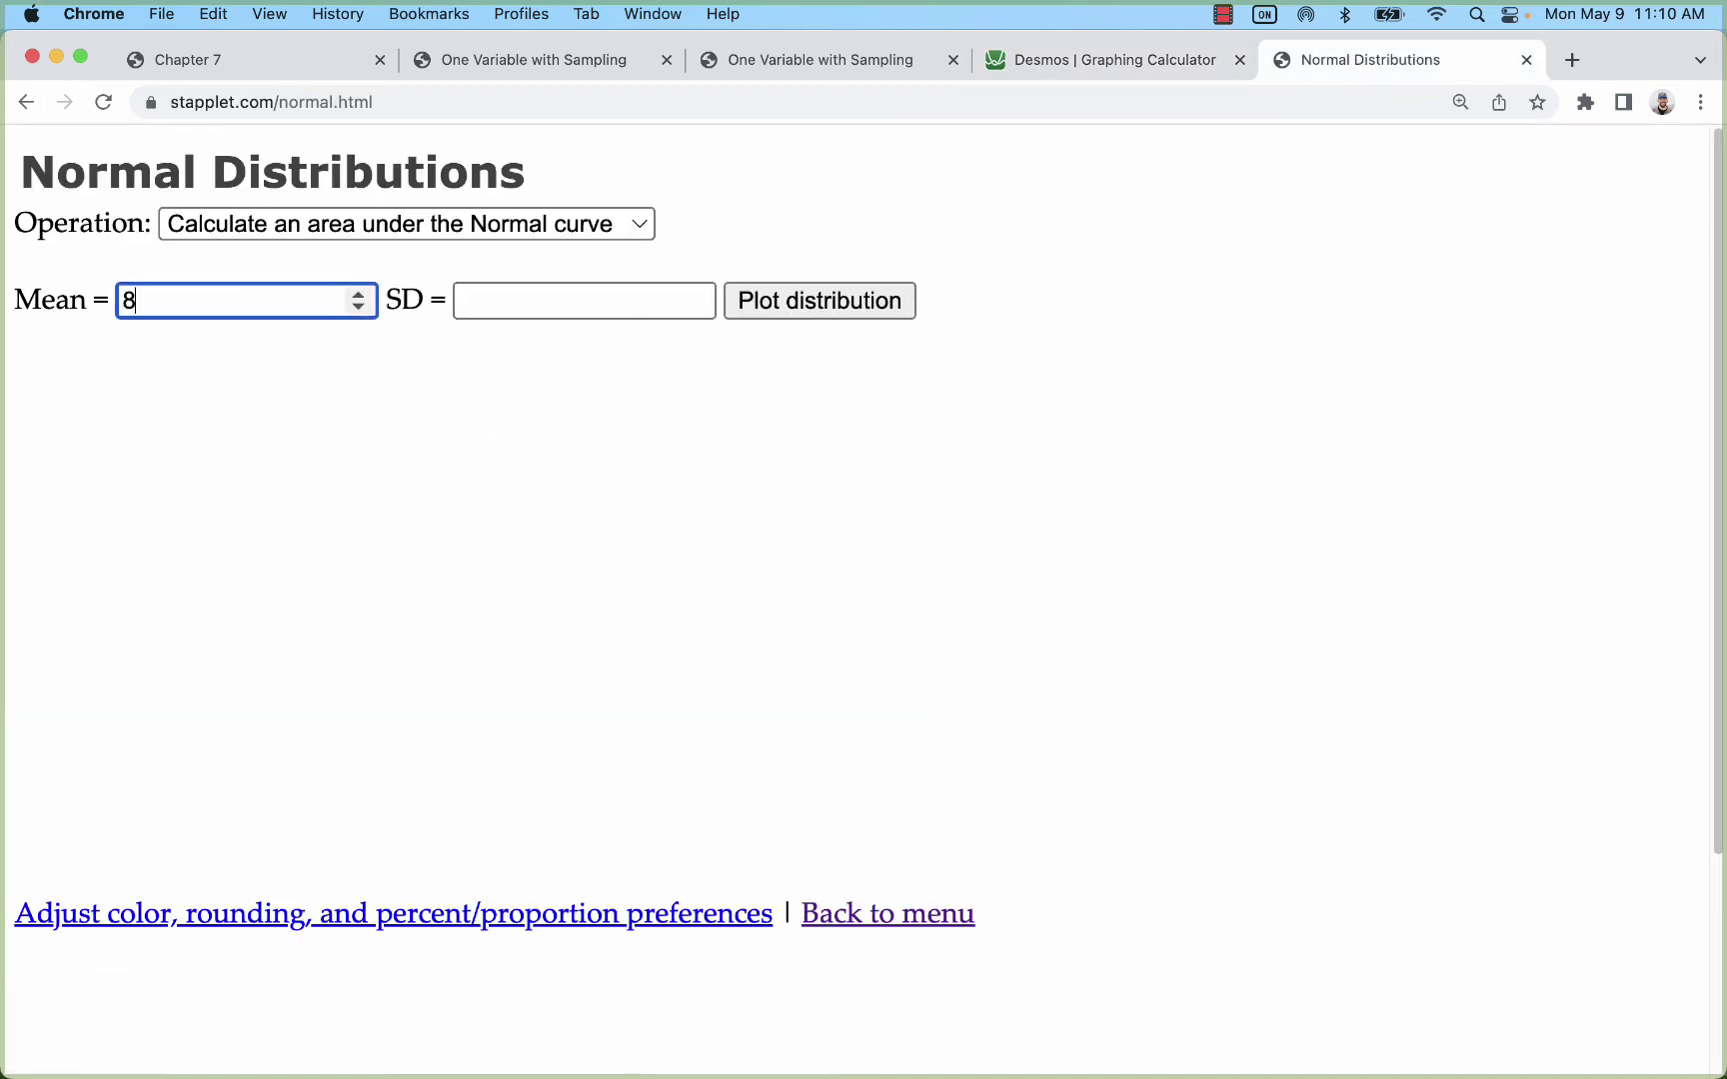
text(8.001)
click(547, 305)
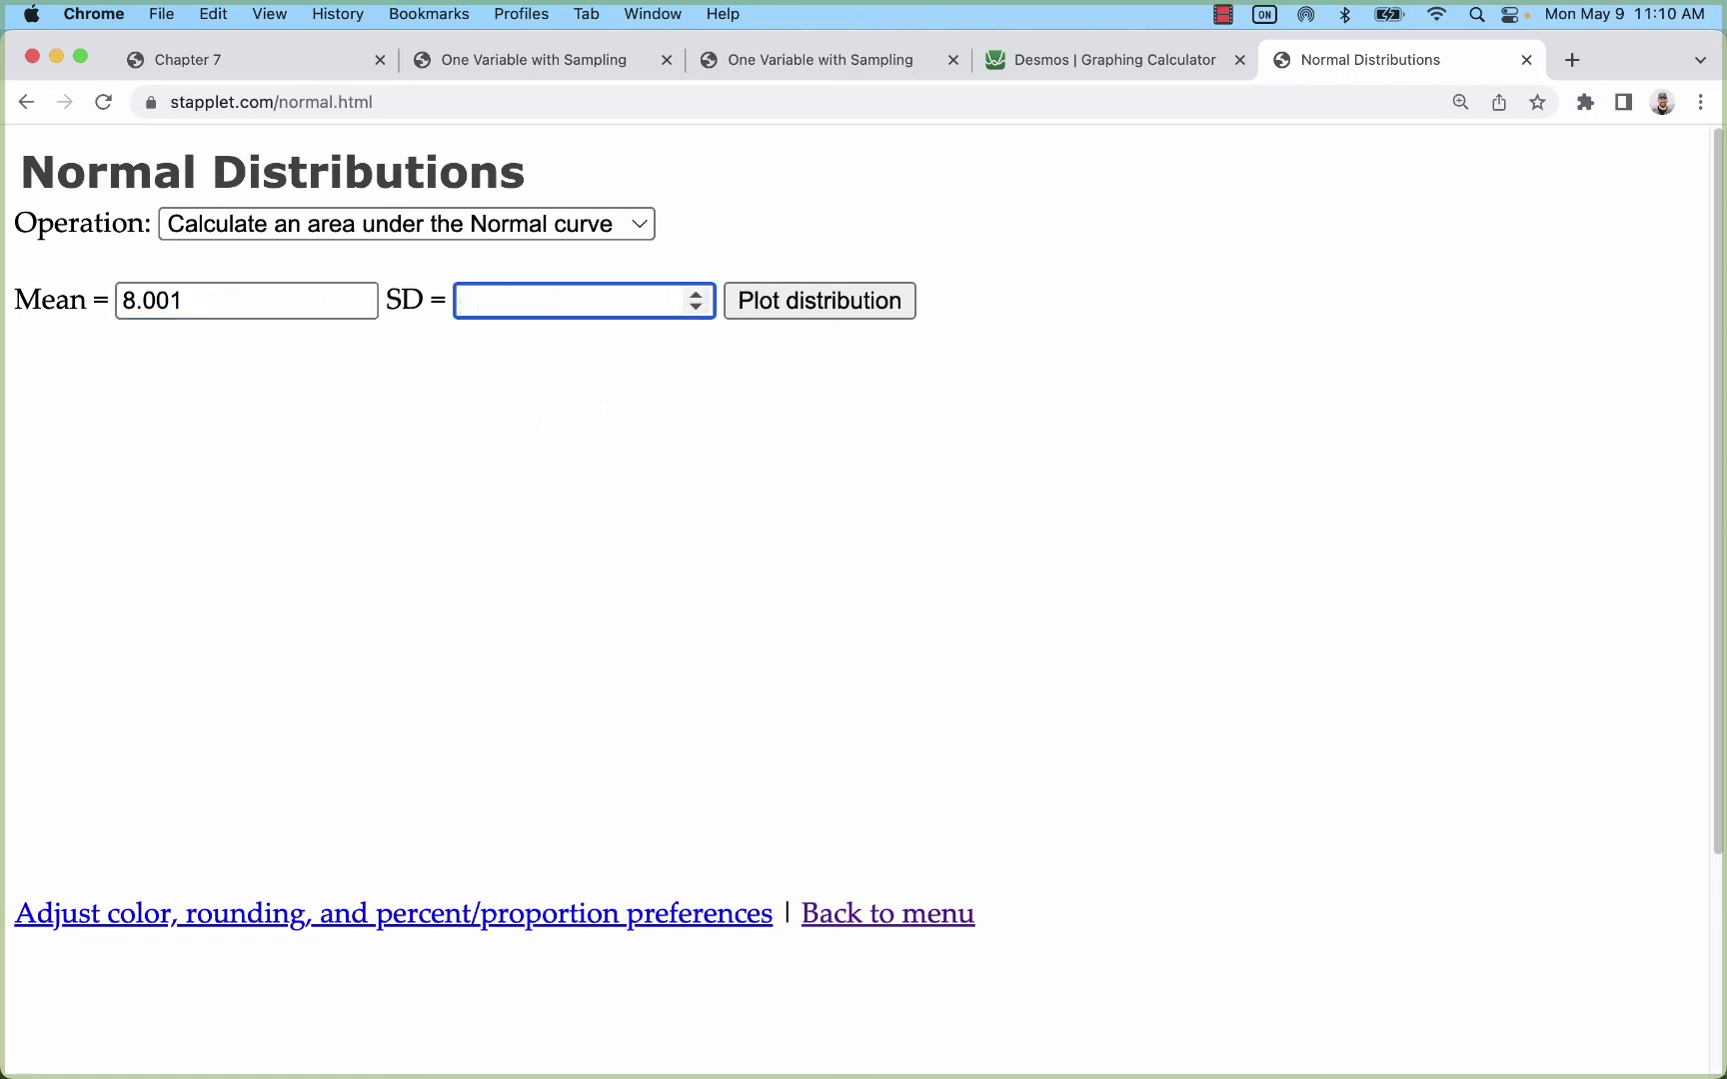
click(236, 64)
drag(478, 663, 103, 672)
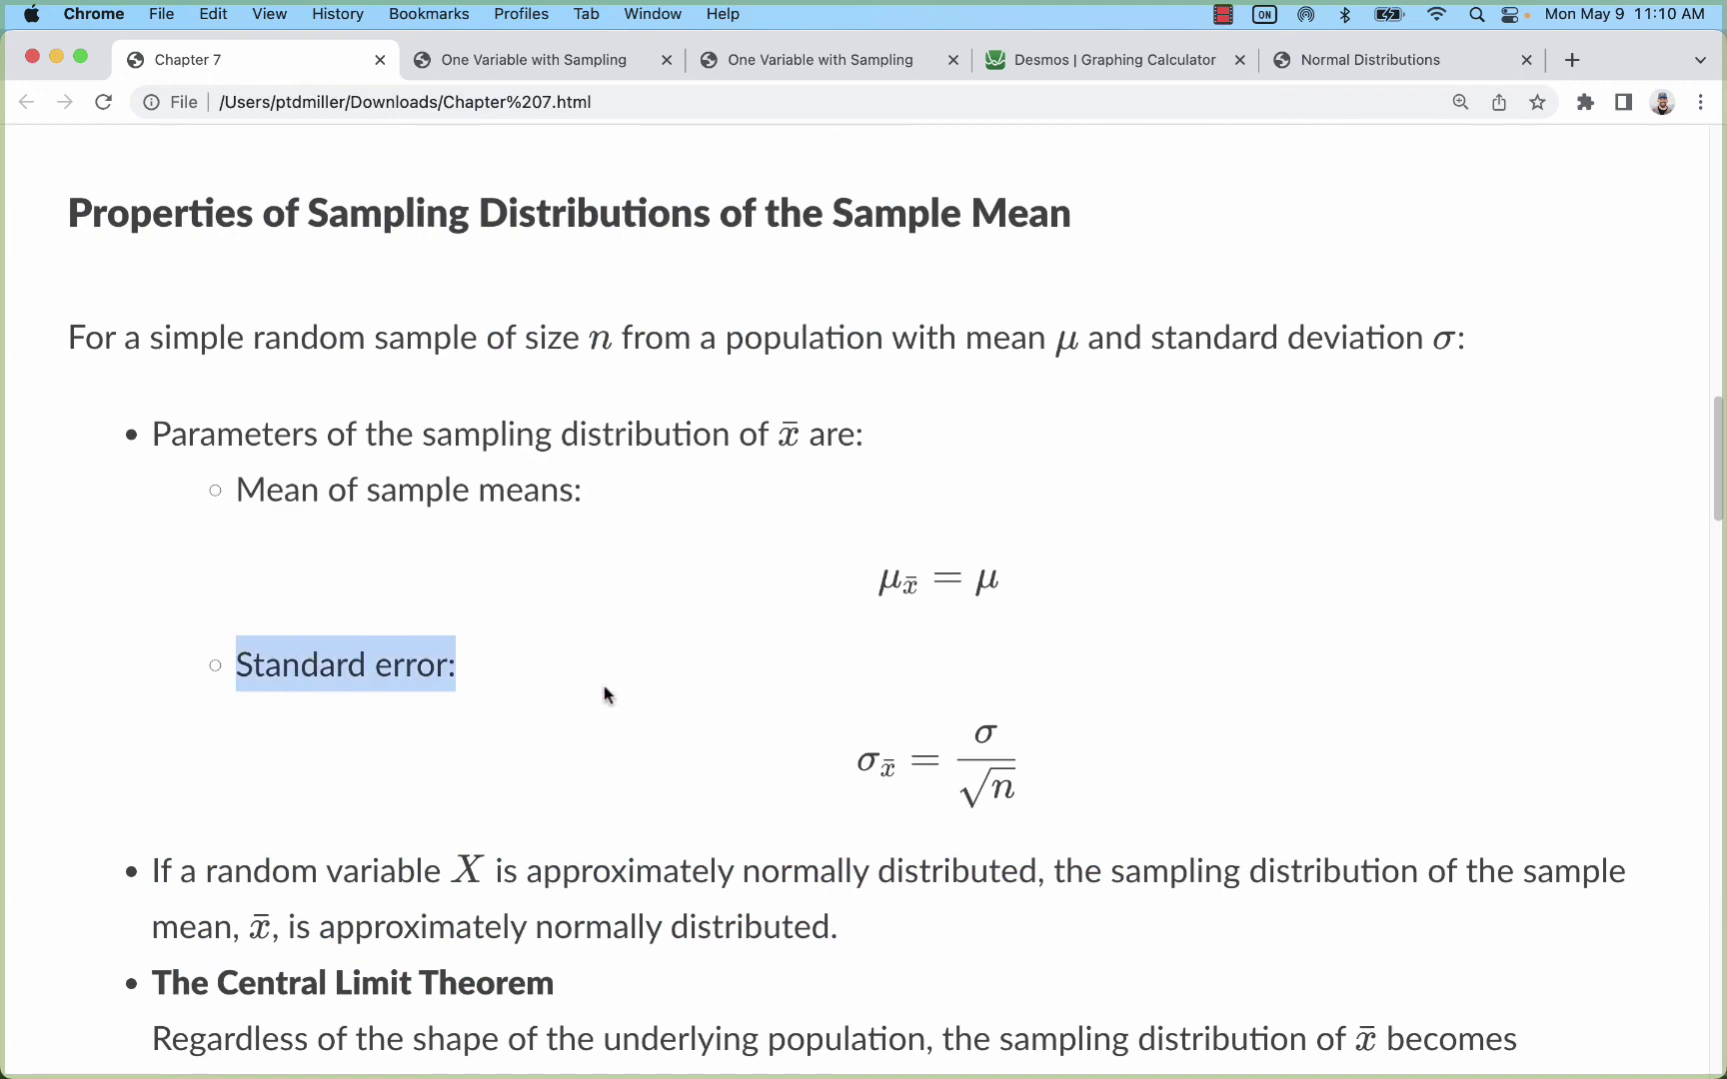
Compute 1.51/sqrt45 in a blank Desmos graph and copy the 0.225 standard error
click(1179, 60)
click(838, 166)
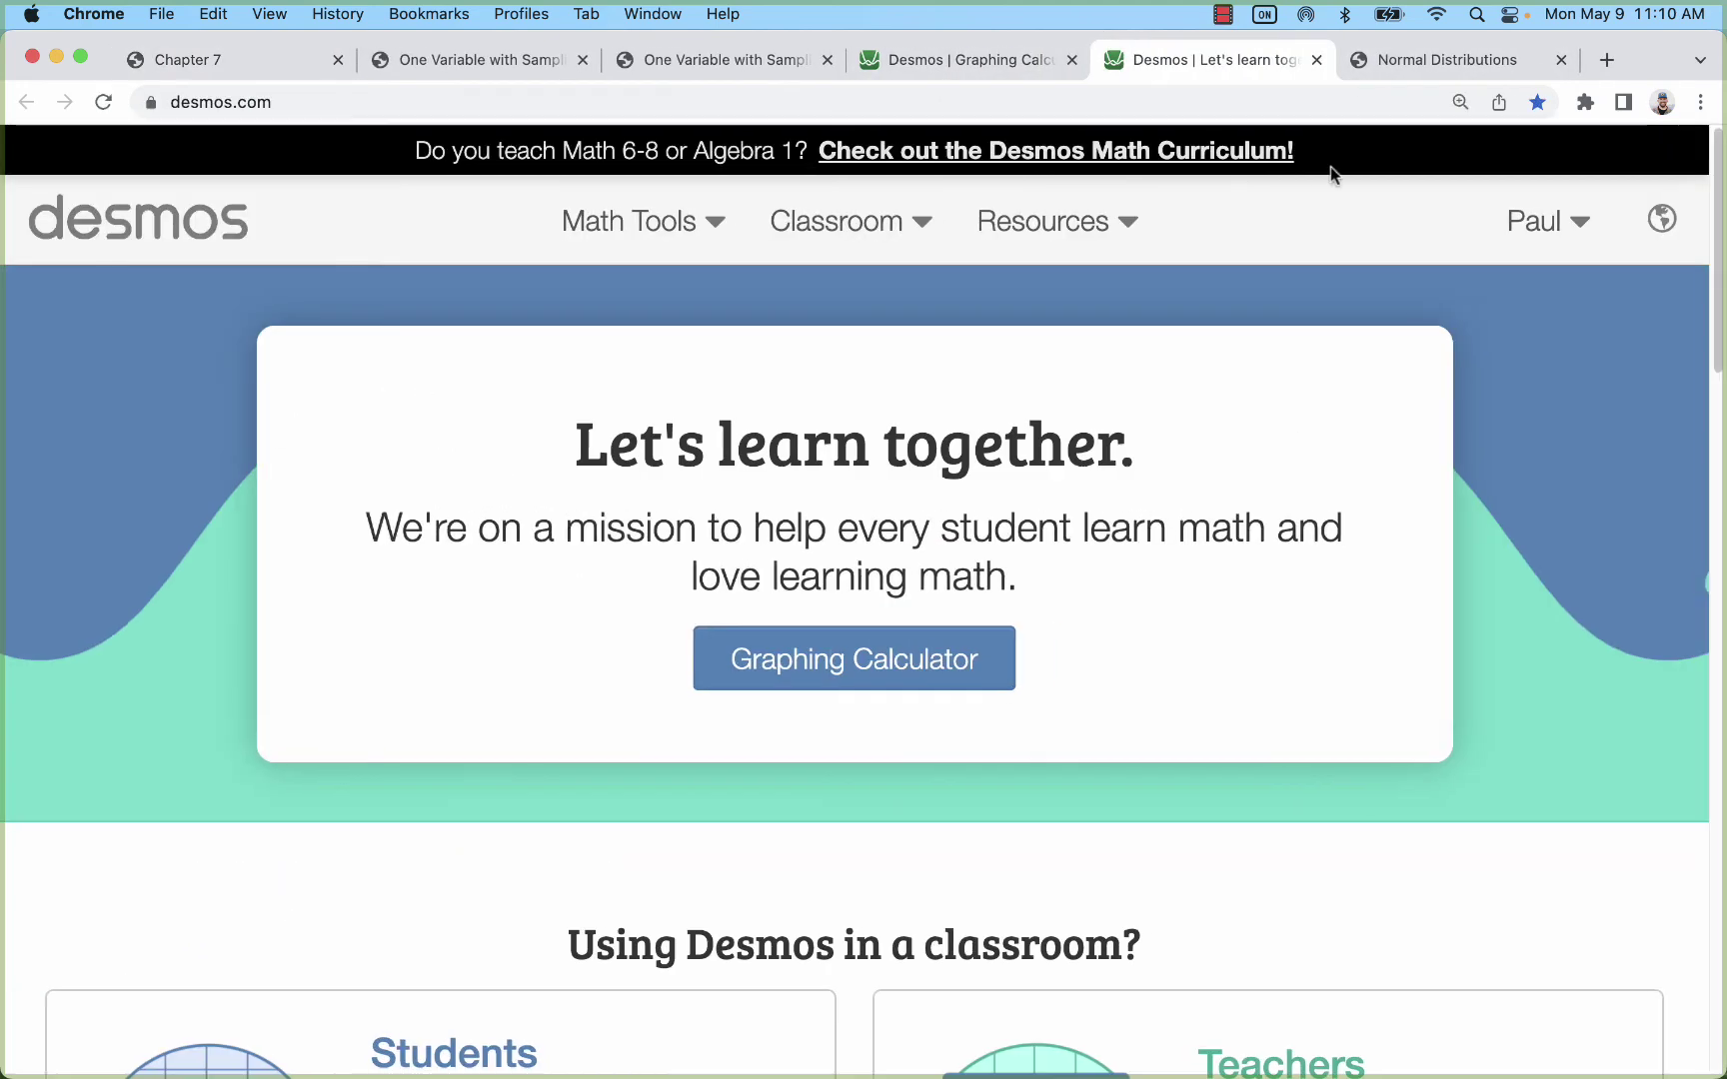
click(977, 644)
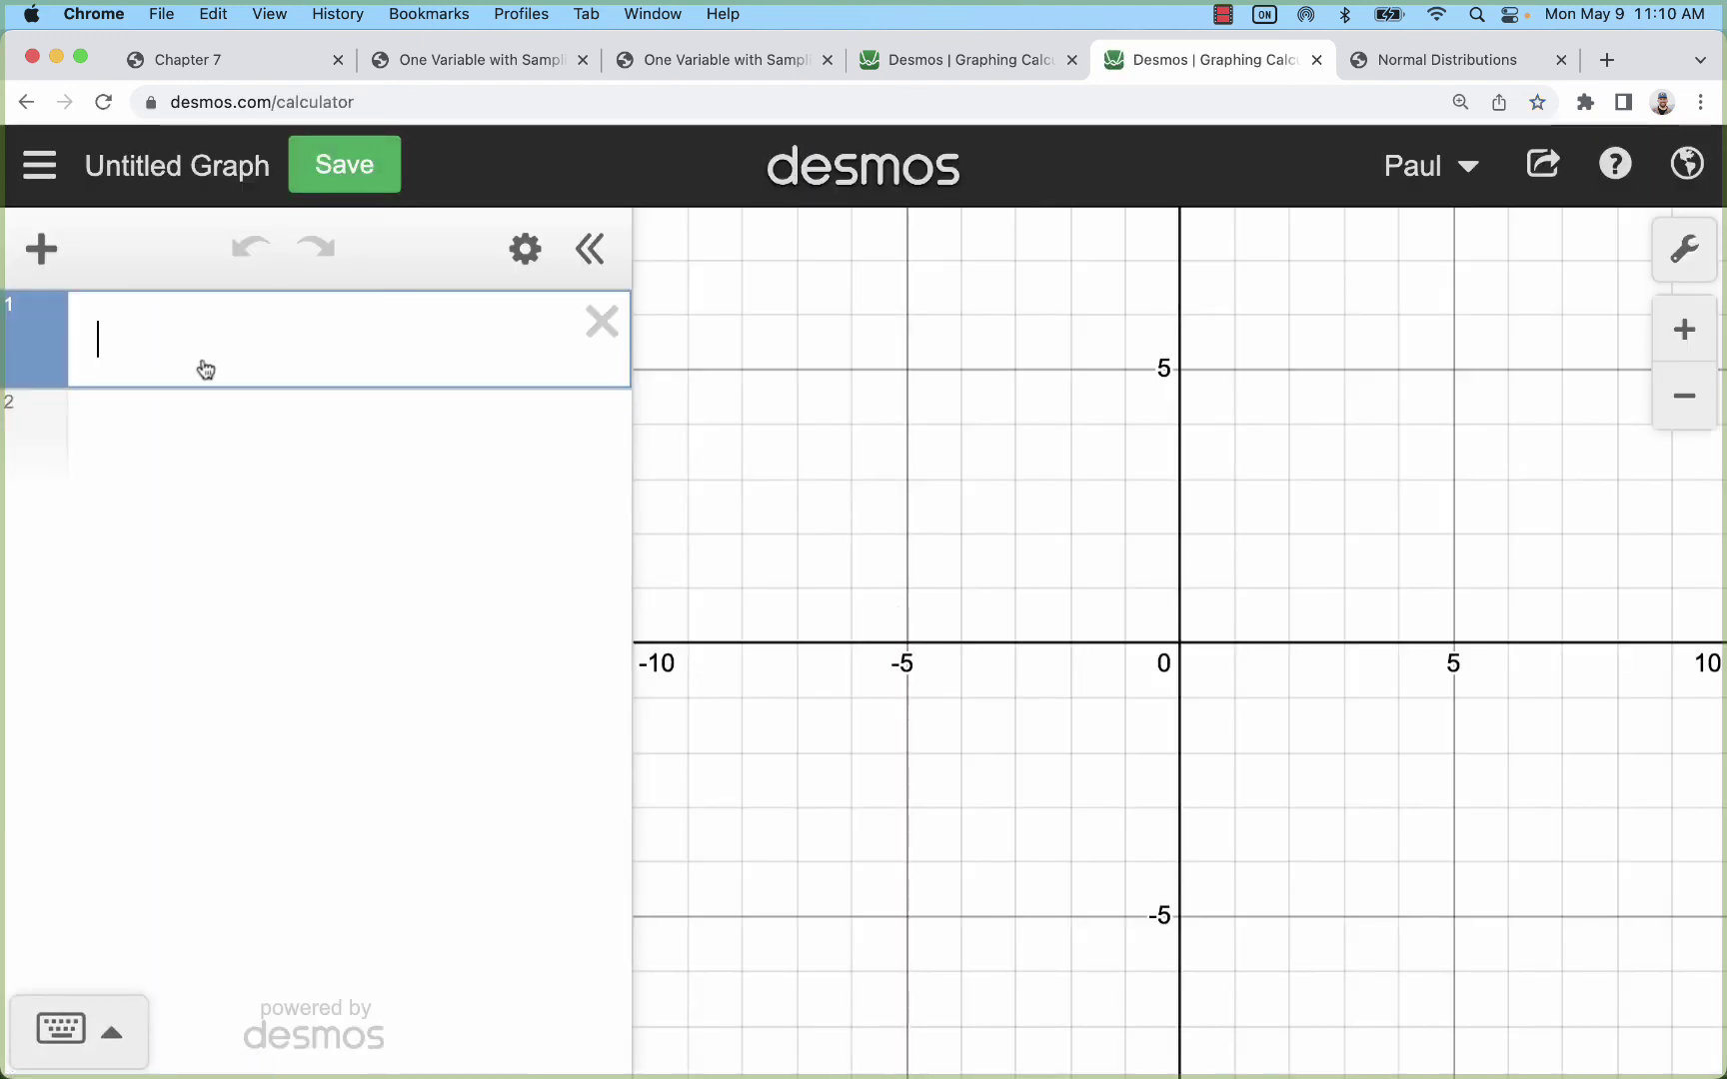
text(1.51/)
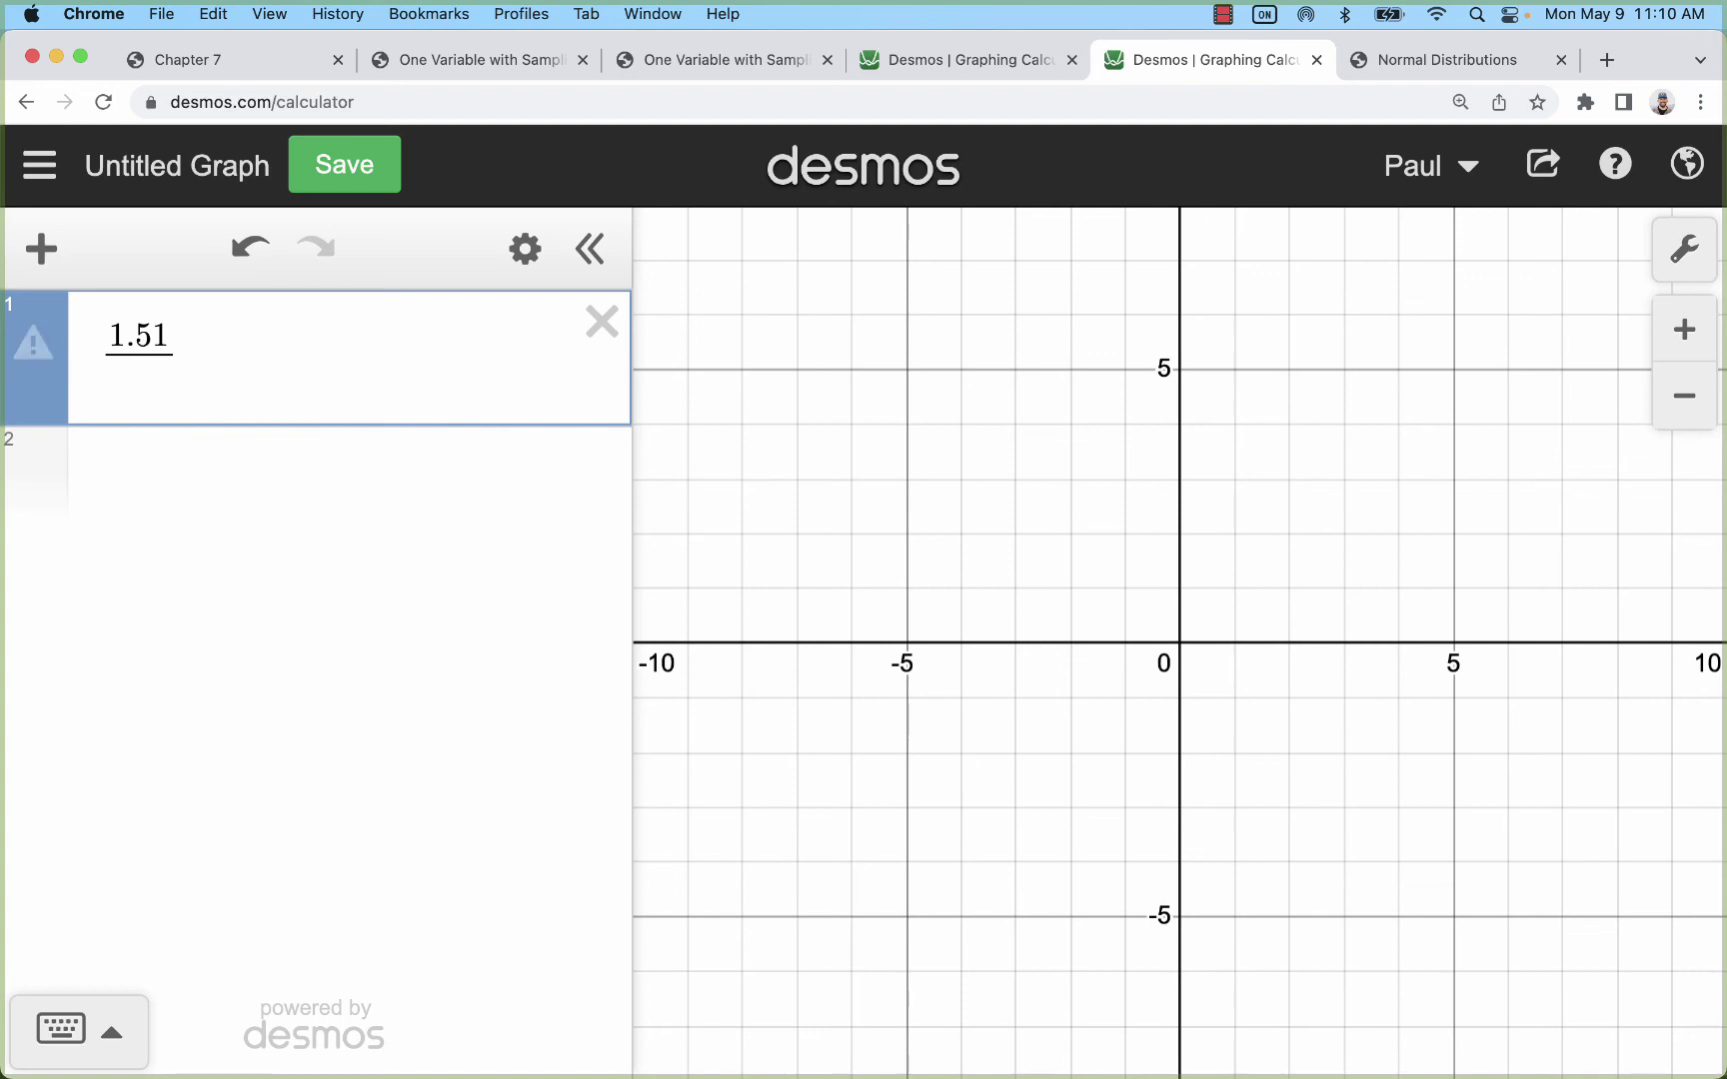
text(sqrt)
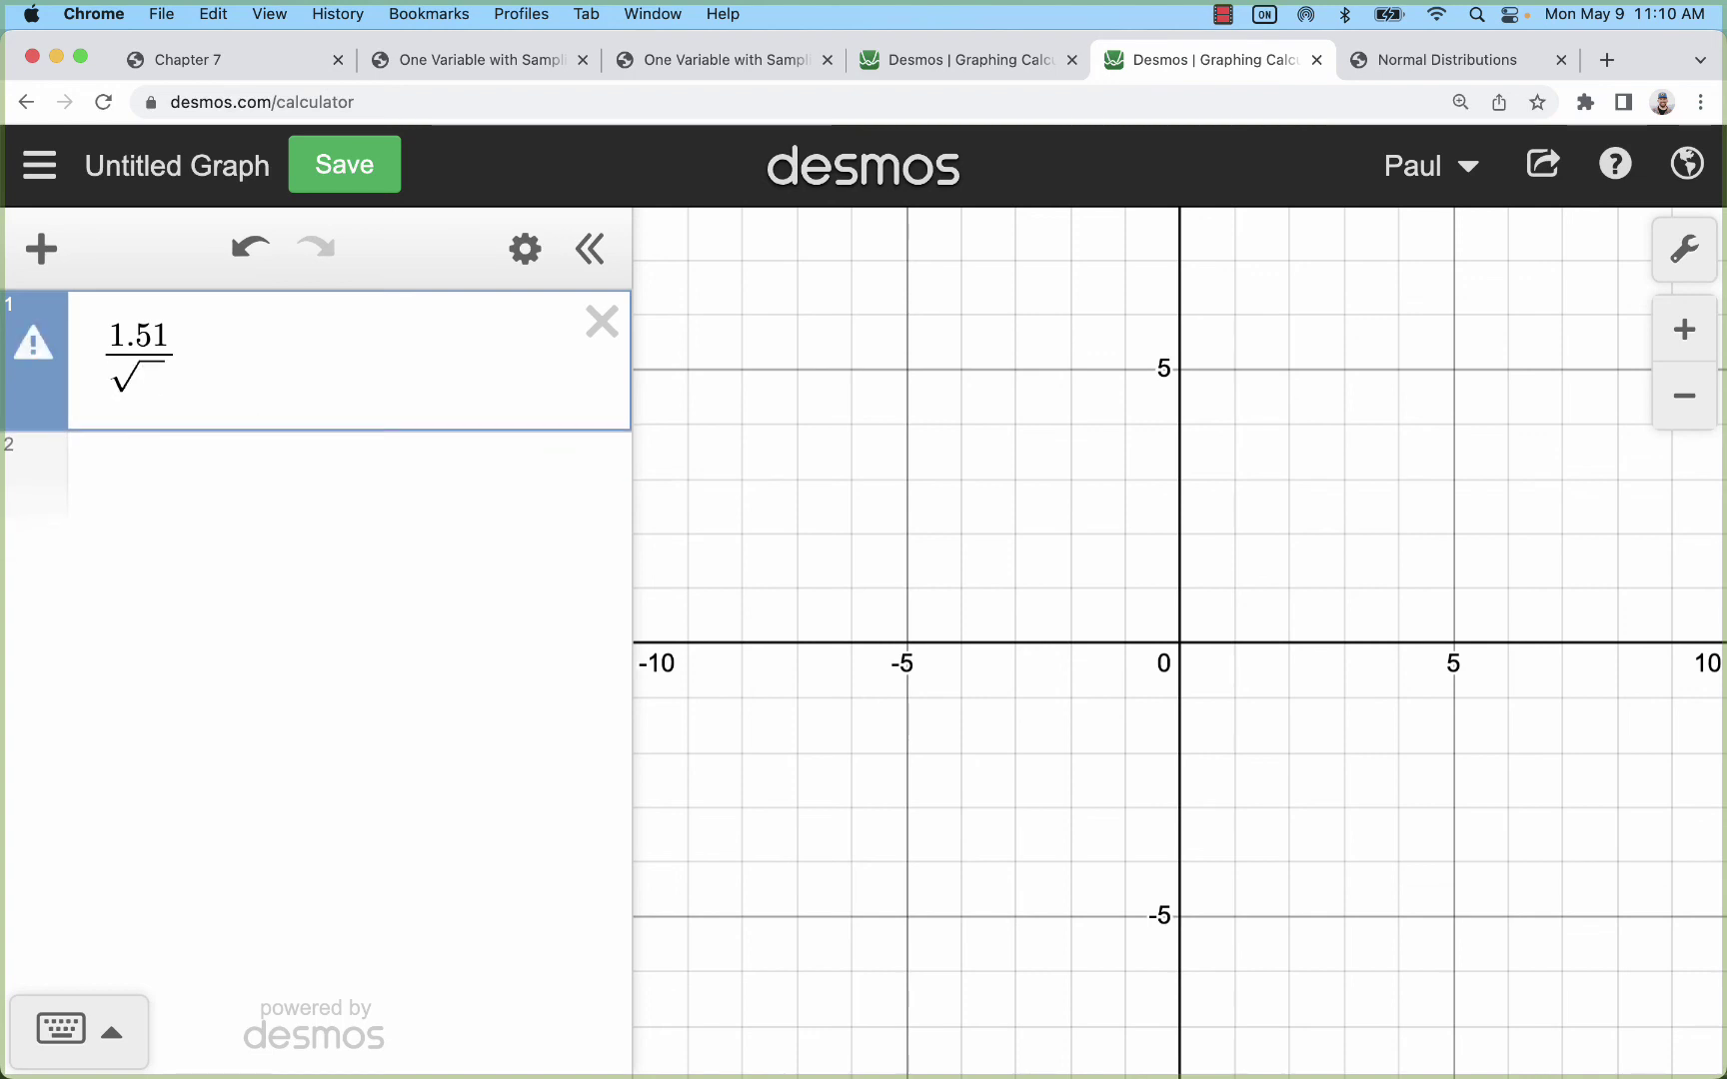
text(45)
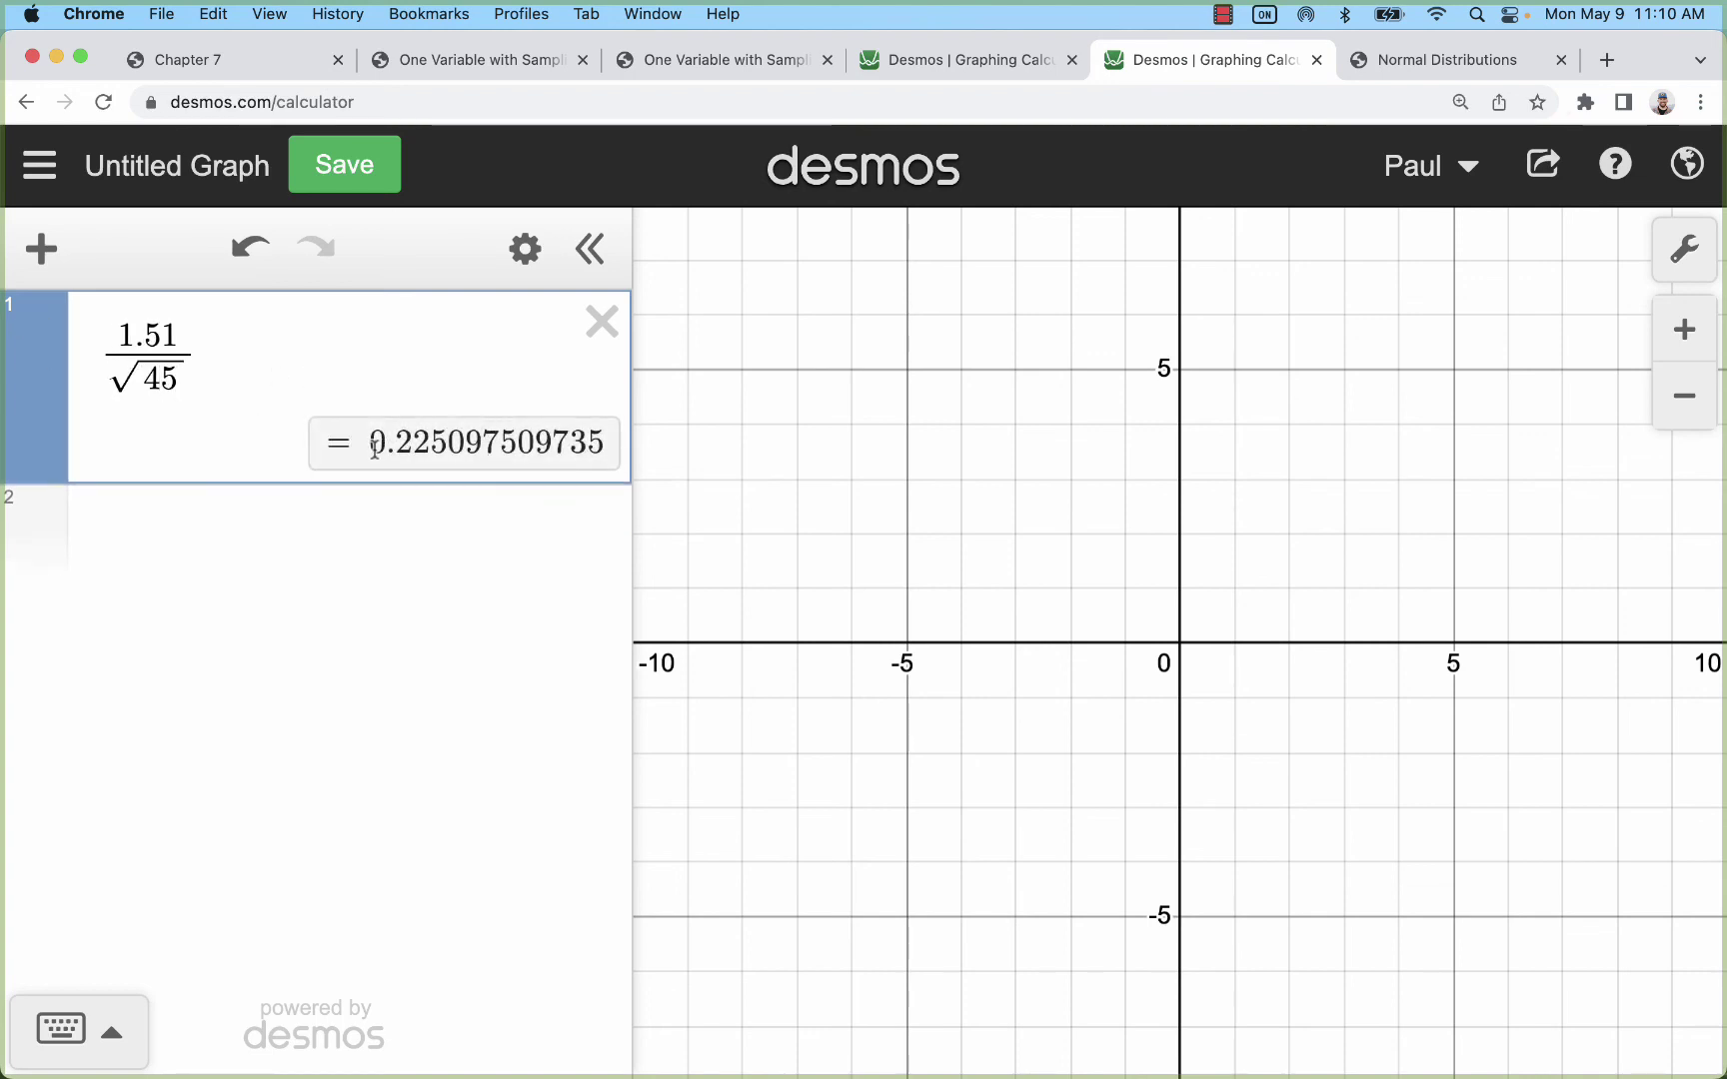
drag(449, 441, 370, 440)
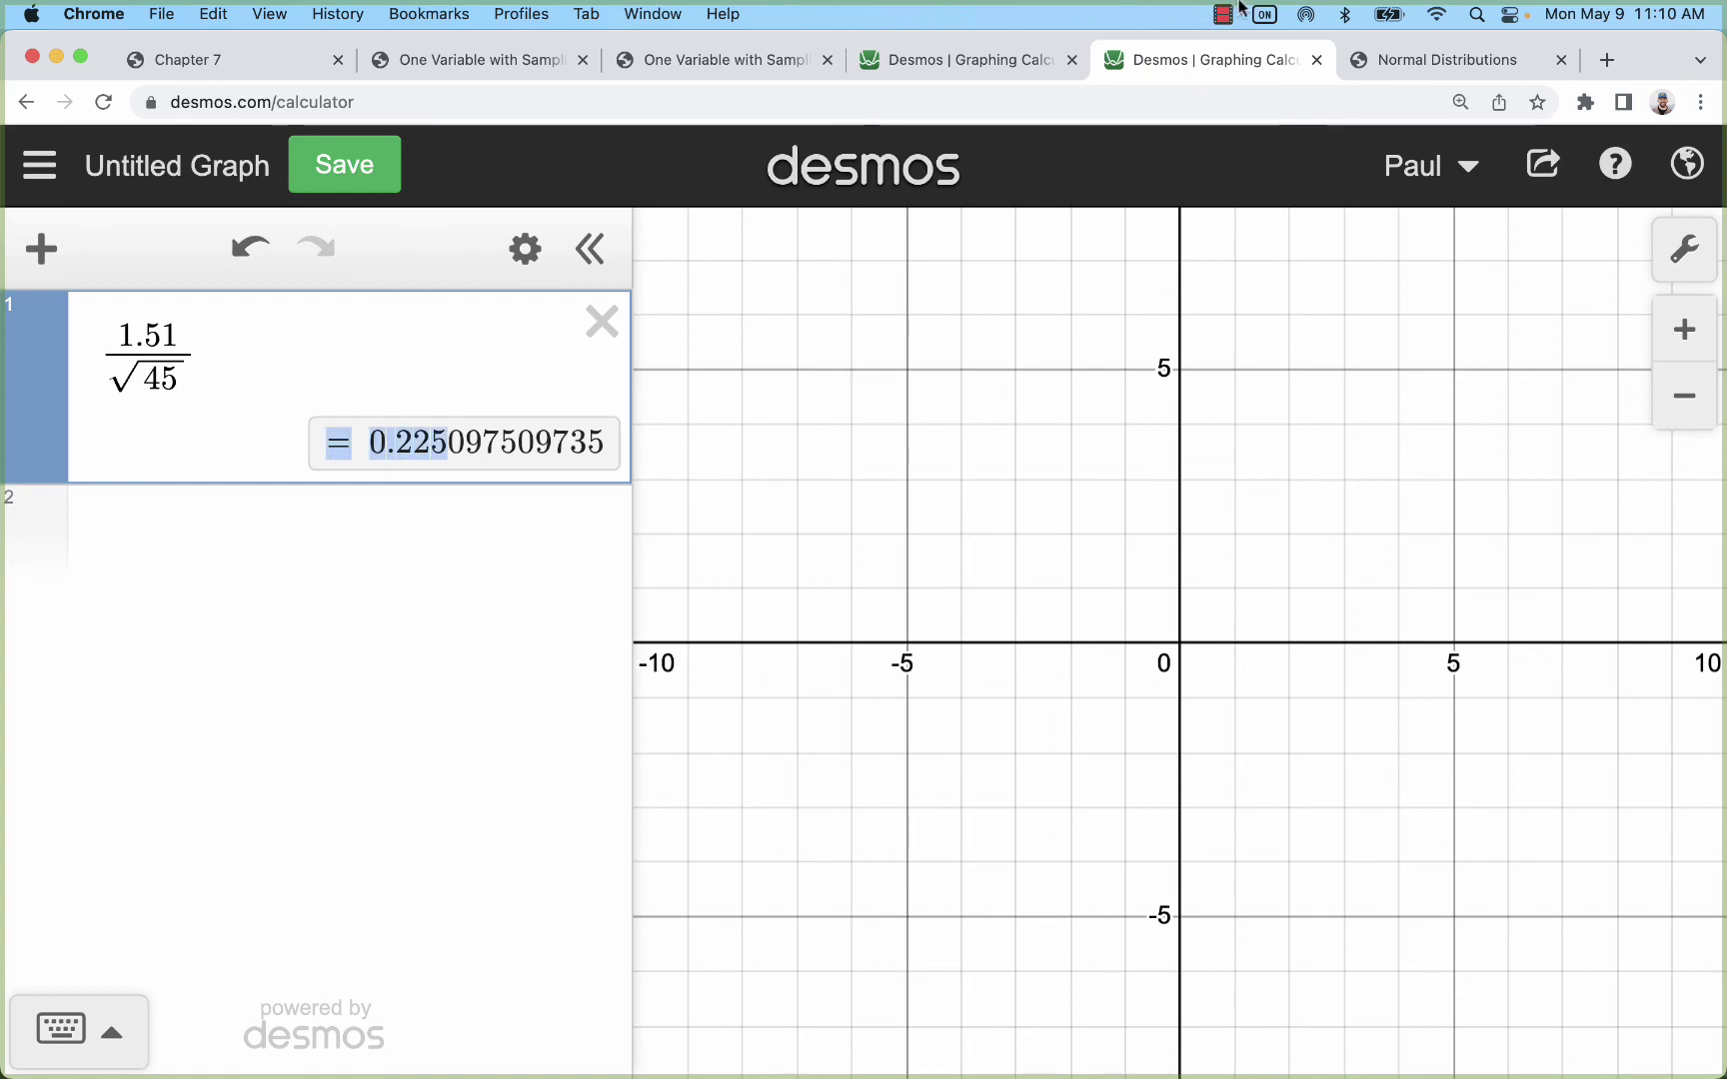
click(1404, 60)
Plot the normal curve with mean 8.001 and SD 0.225
text(0)
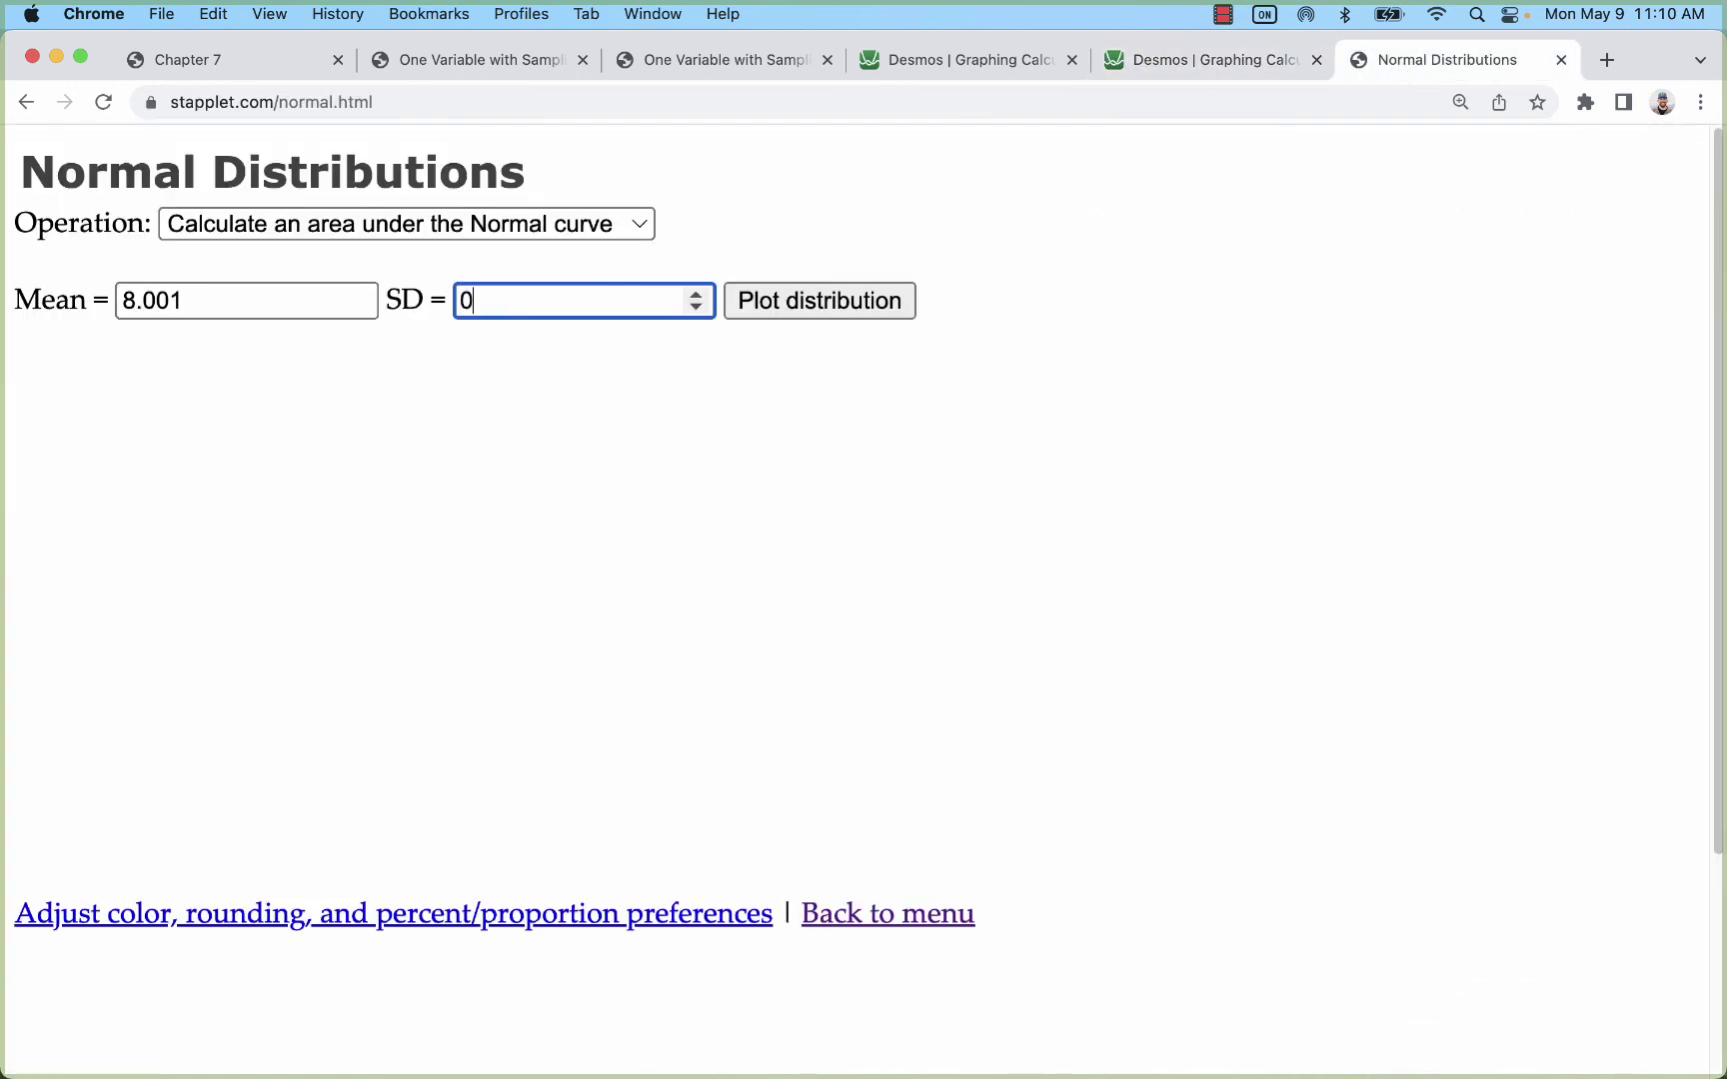
text(.225)
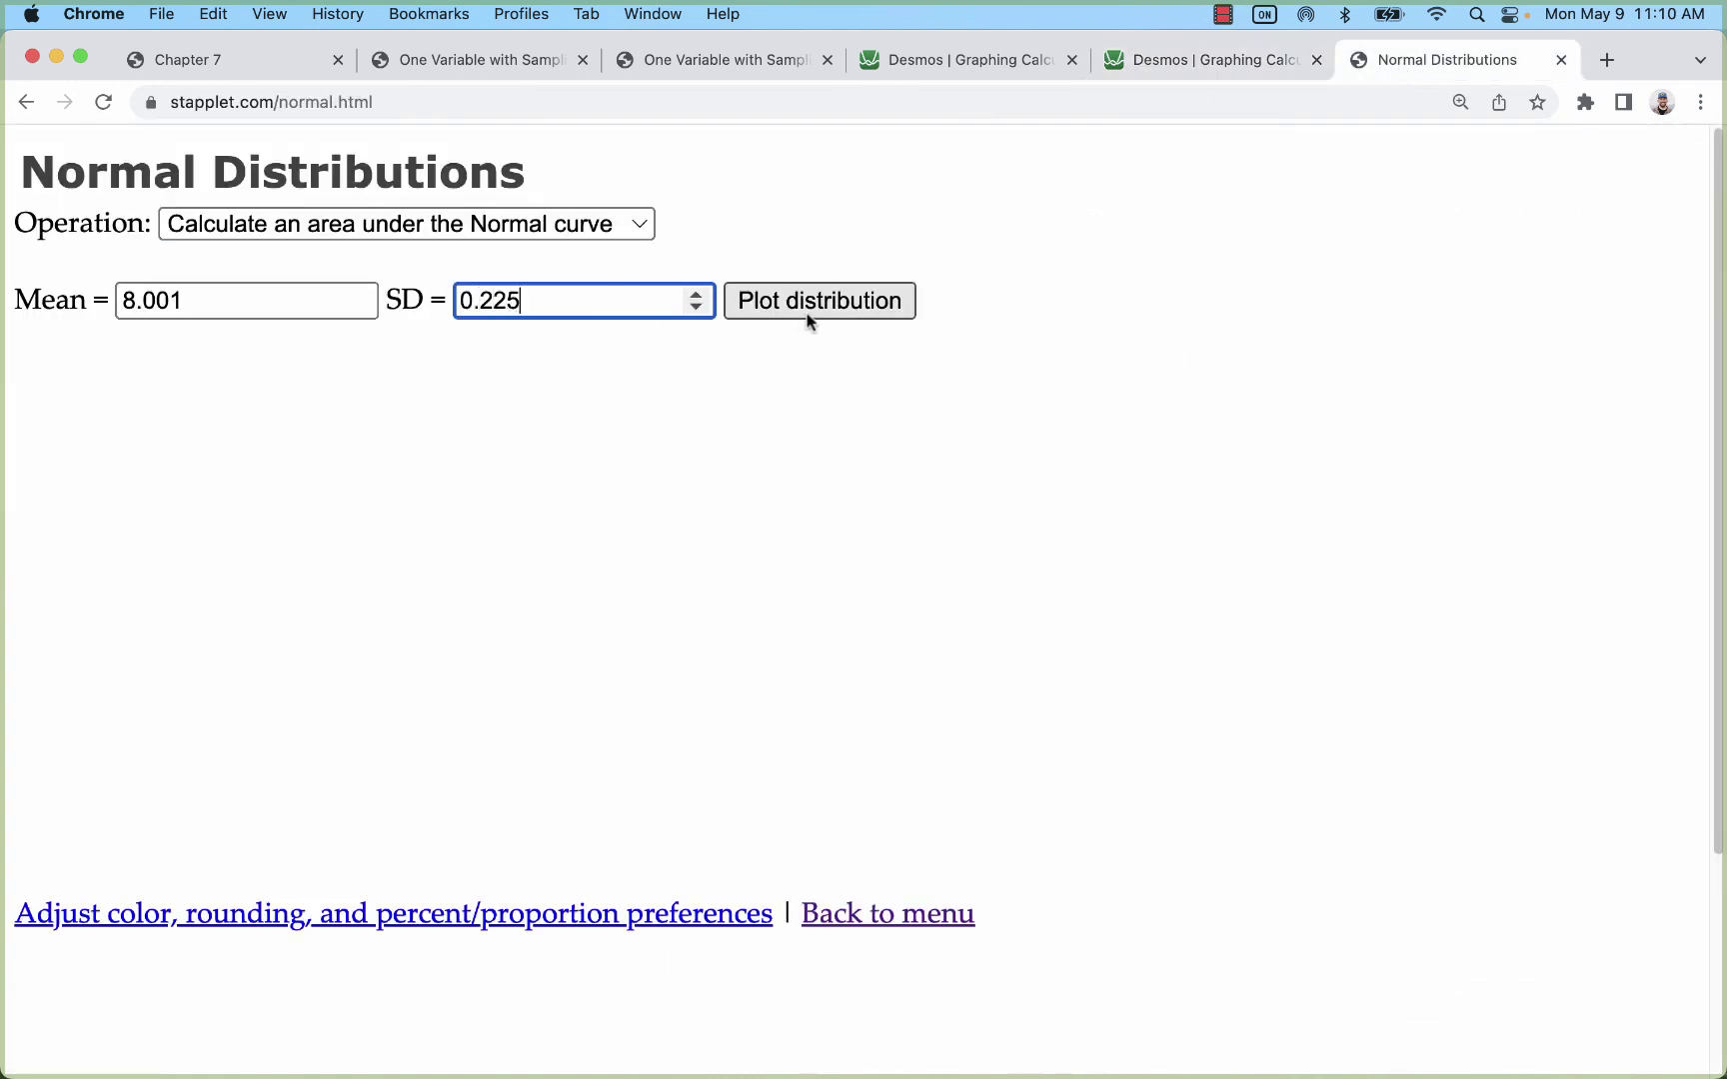
click(828, 306)
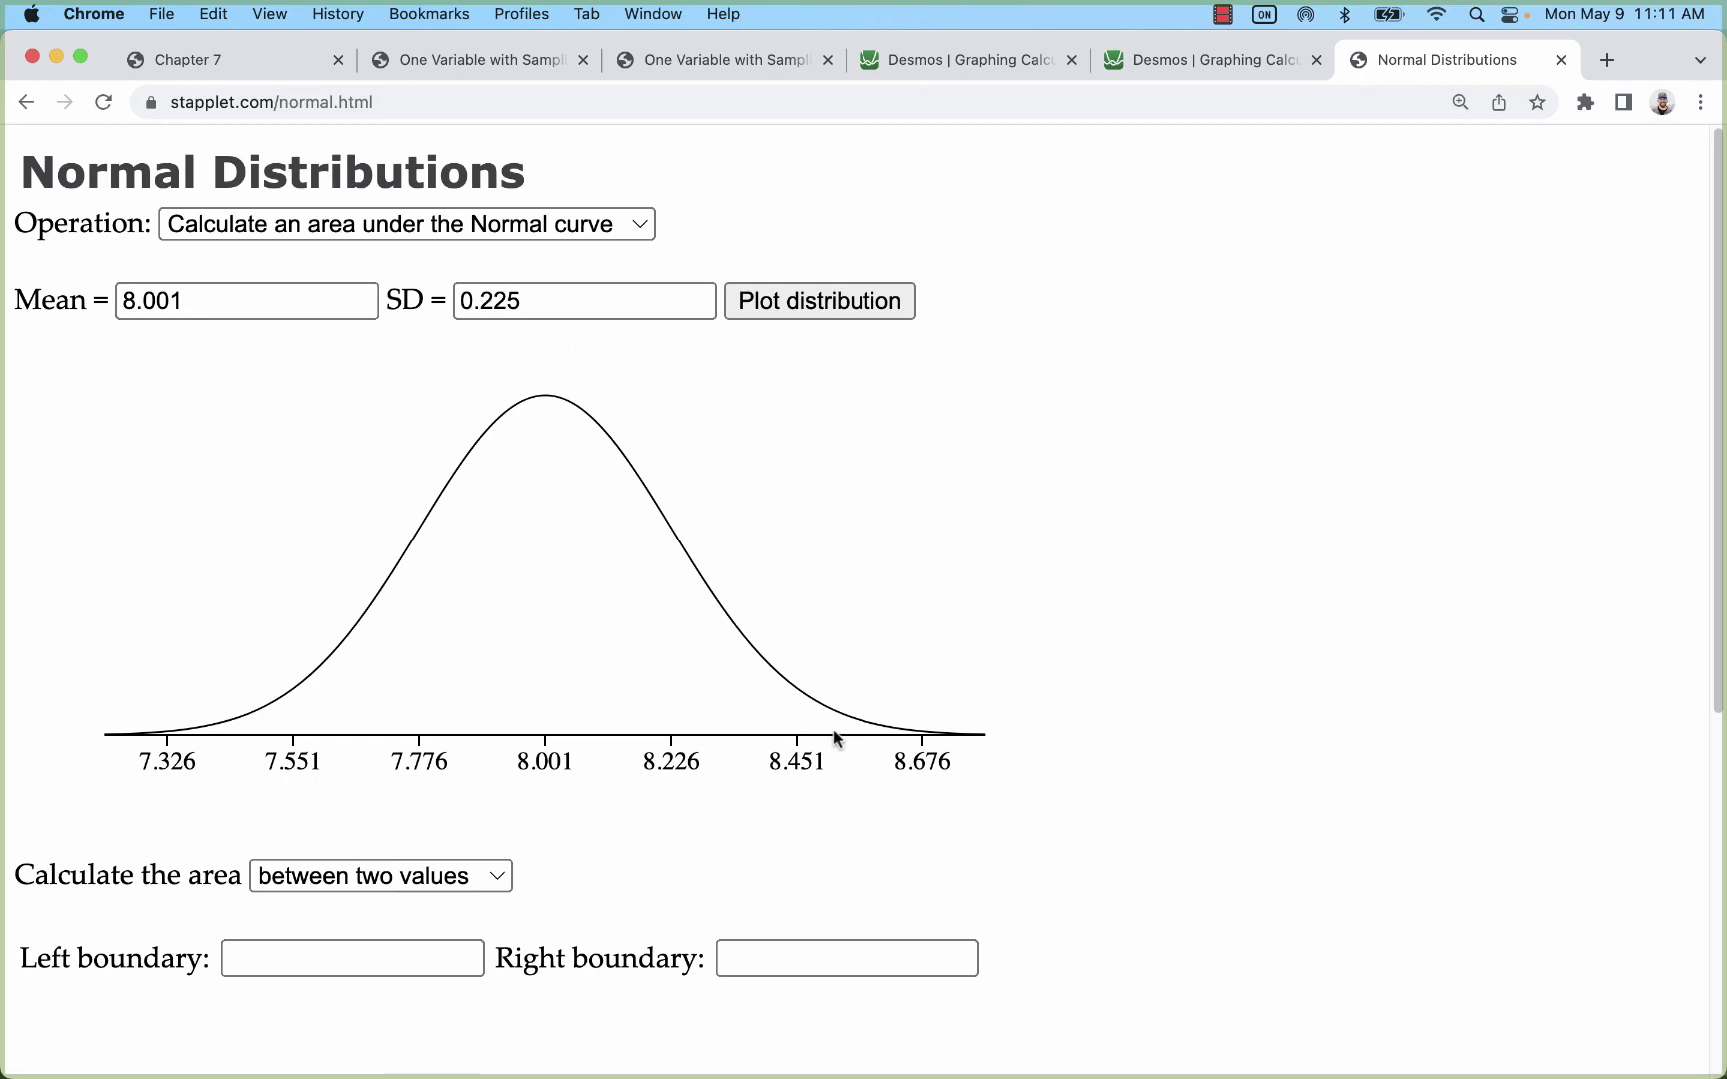
scroll(824, 742, down, 2)
click(401, 793)
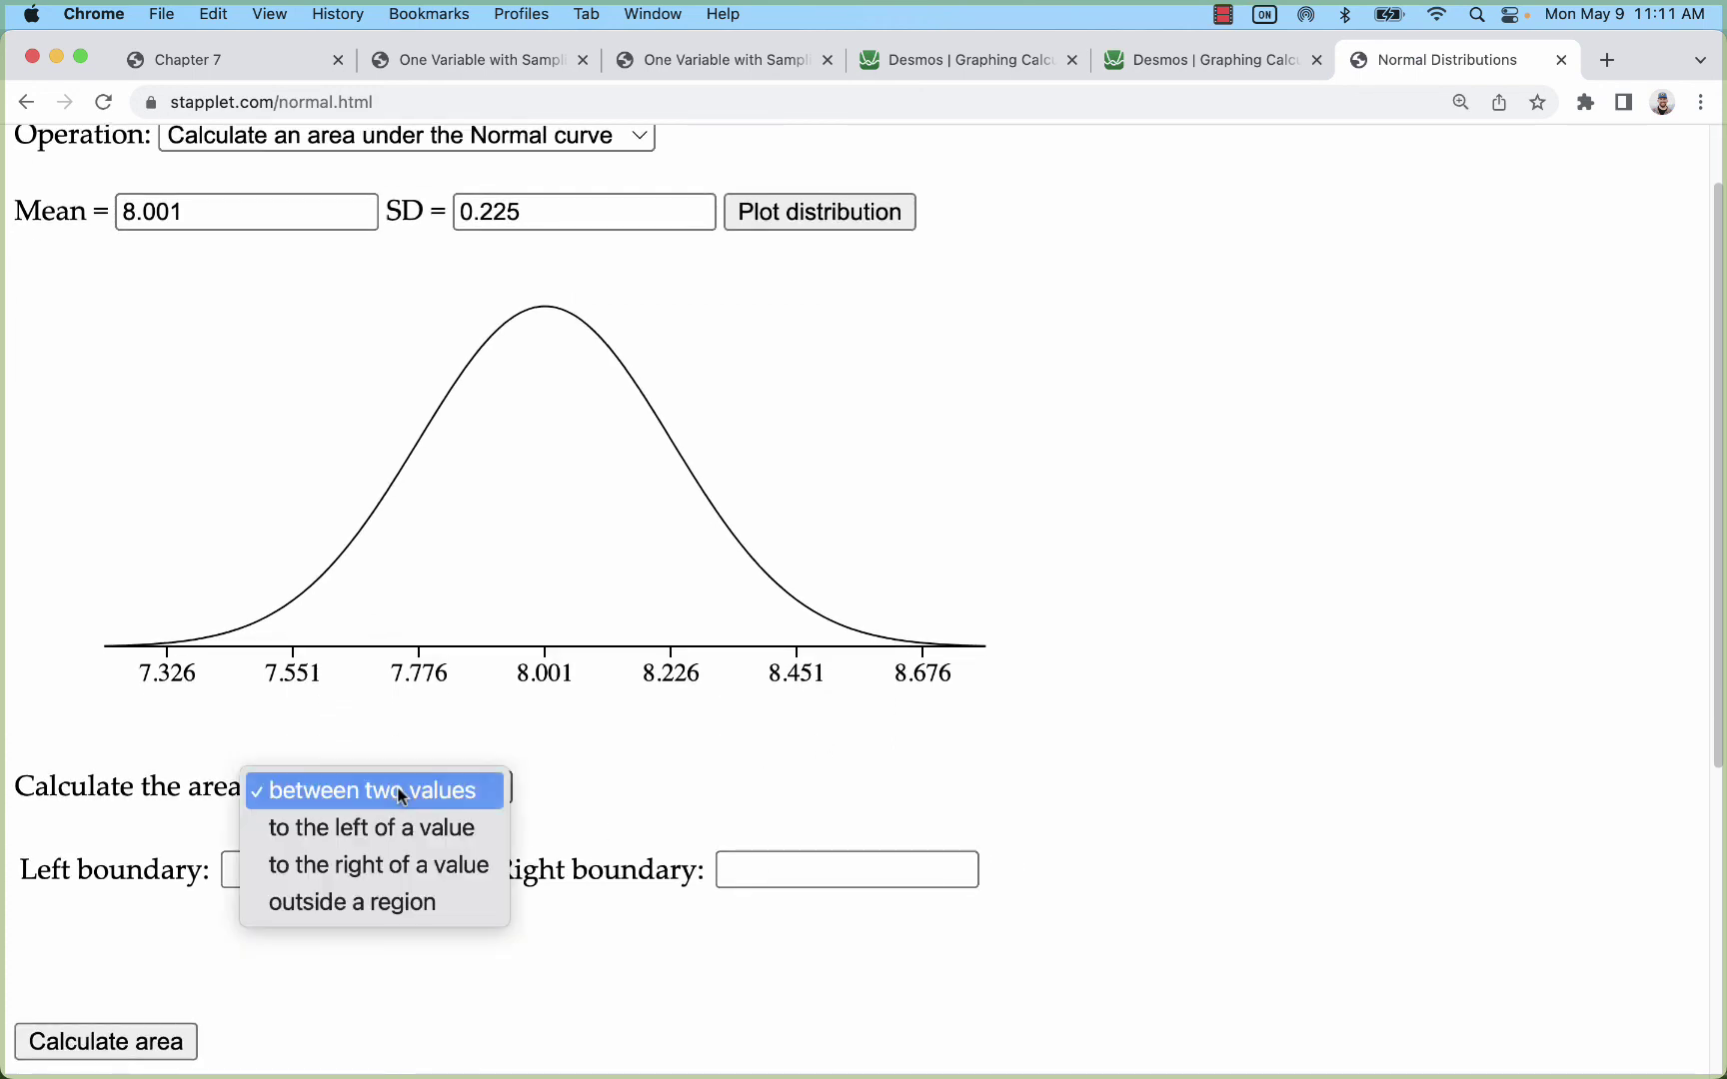
click(413, 792)
Calculate the value cutting off a 0.05 left-tail area: 7.631 (z = -1.645)
click(381, 136)
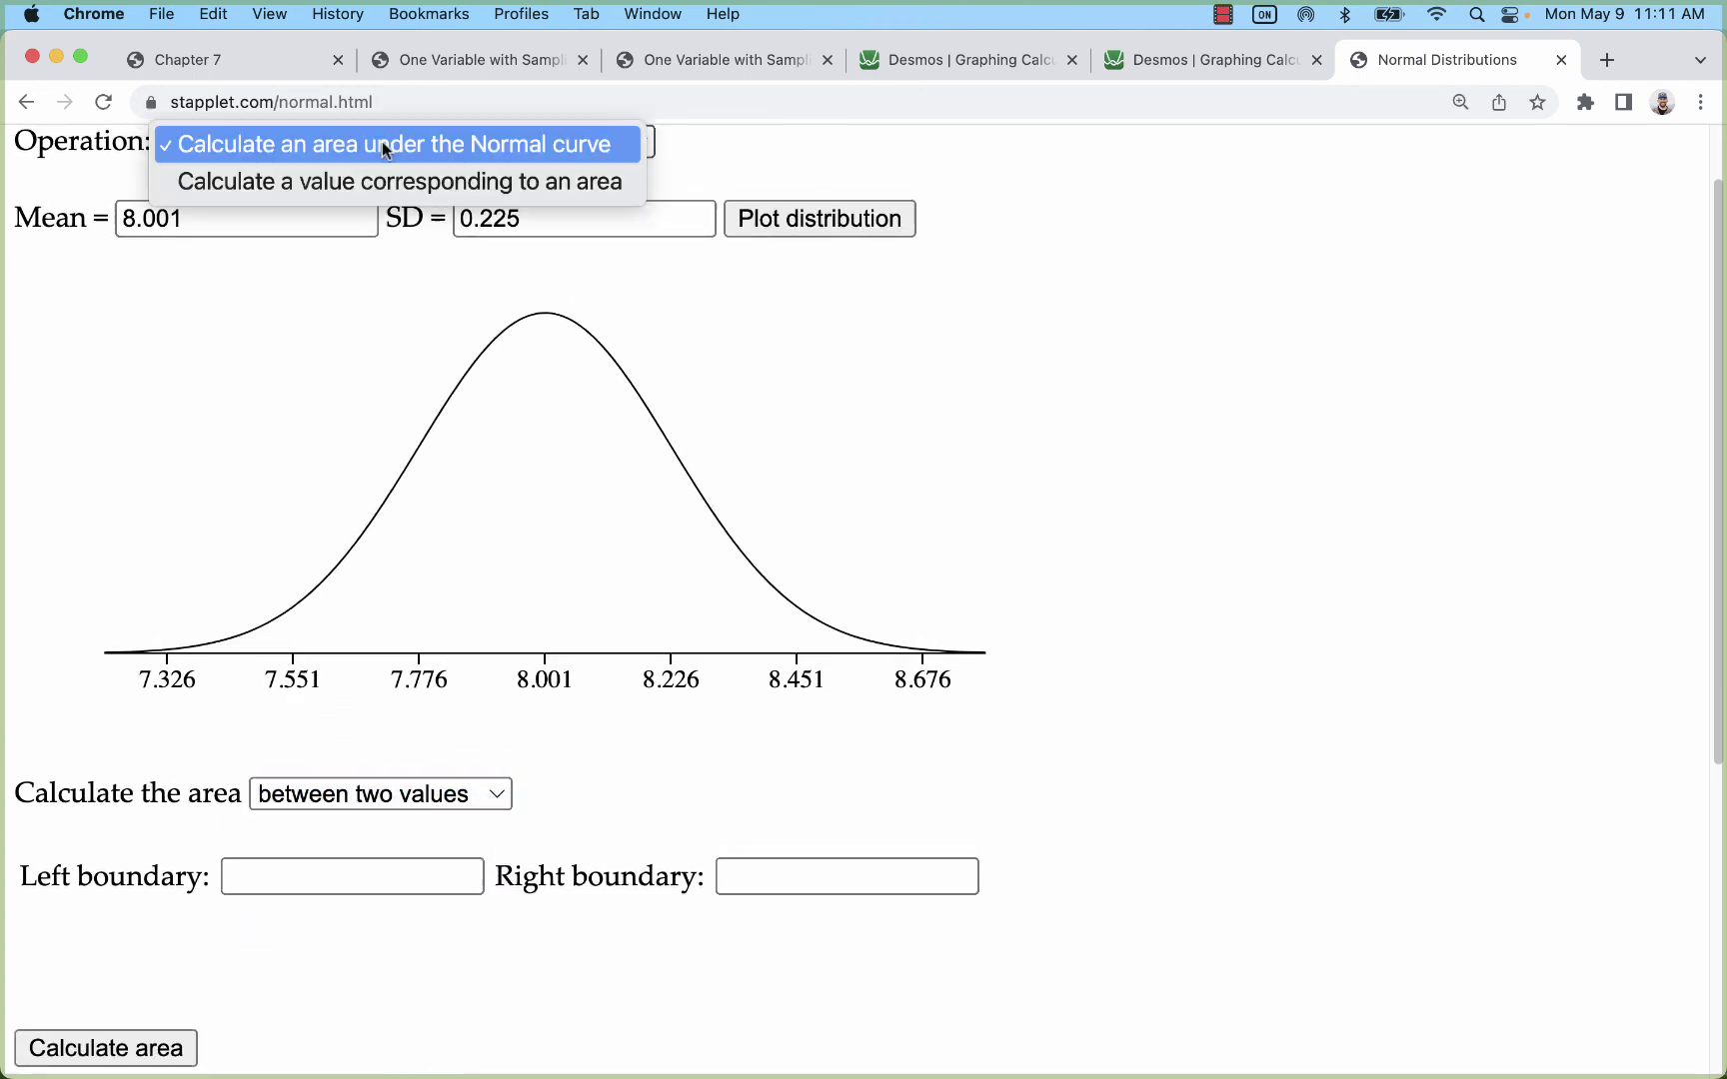
click(353, 182)
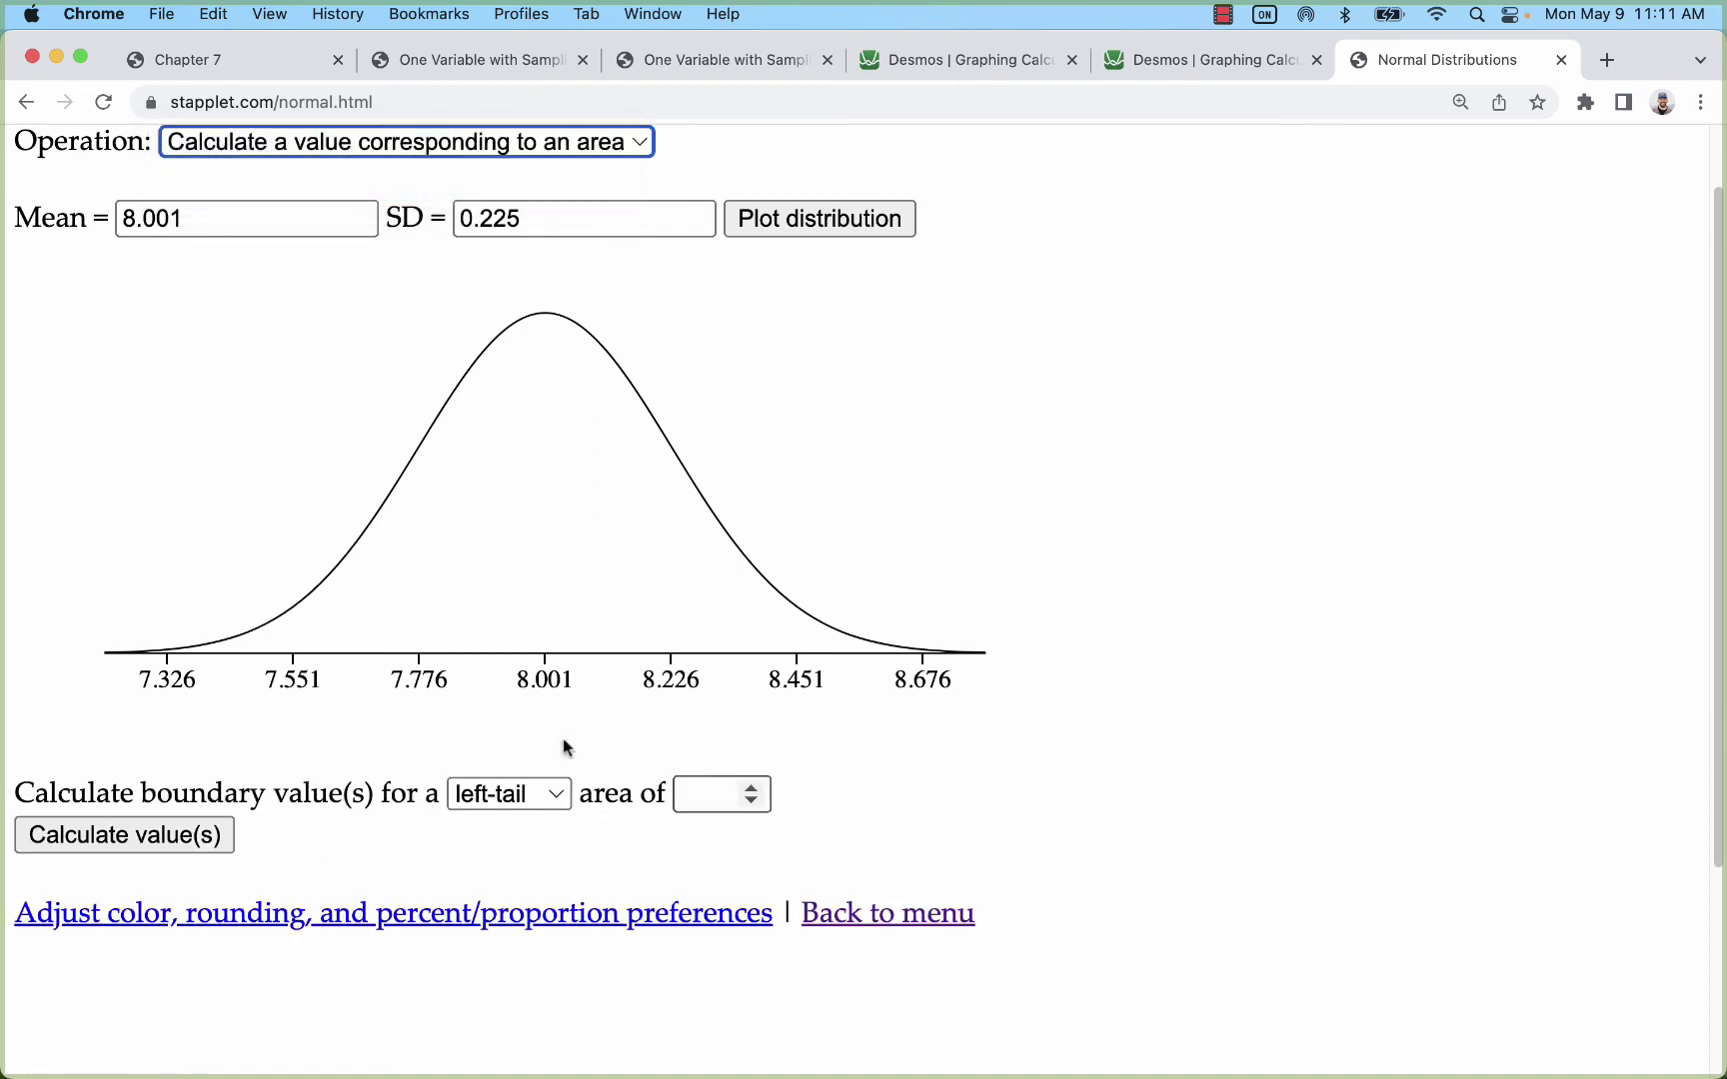
click(727, 797)
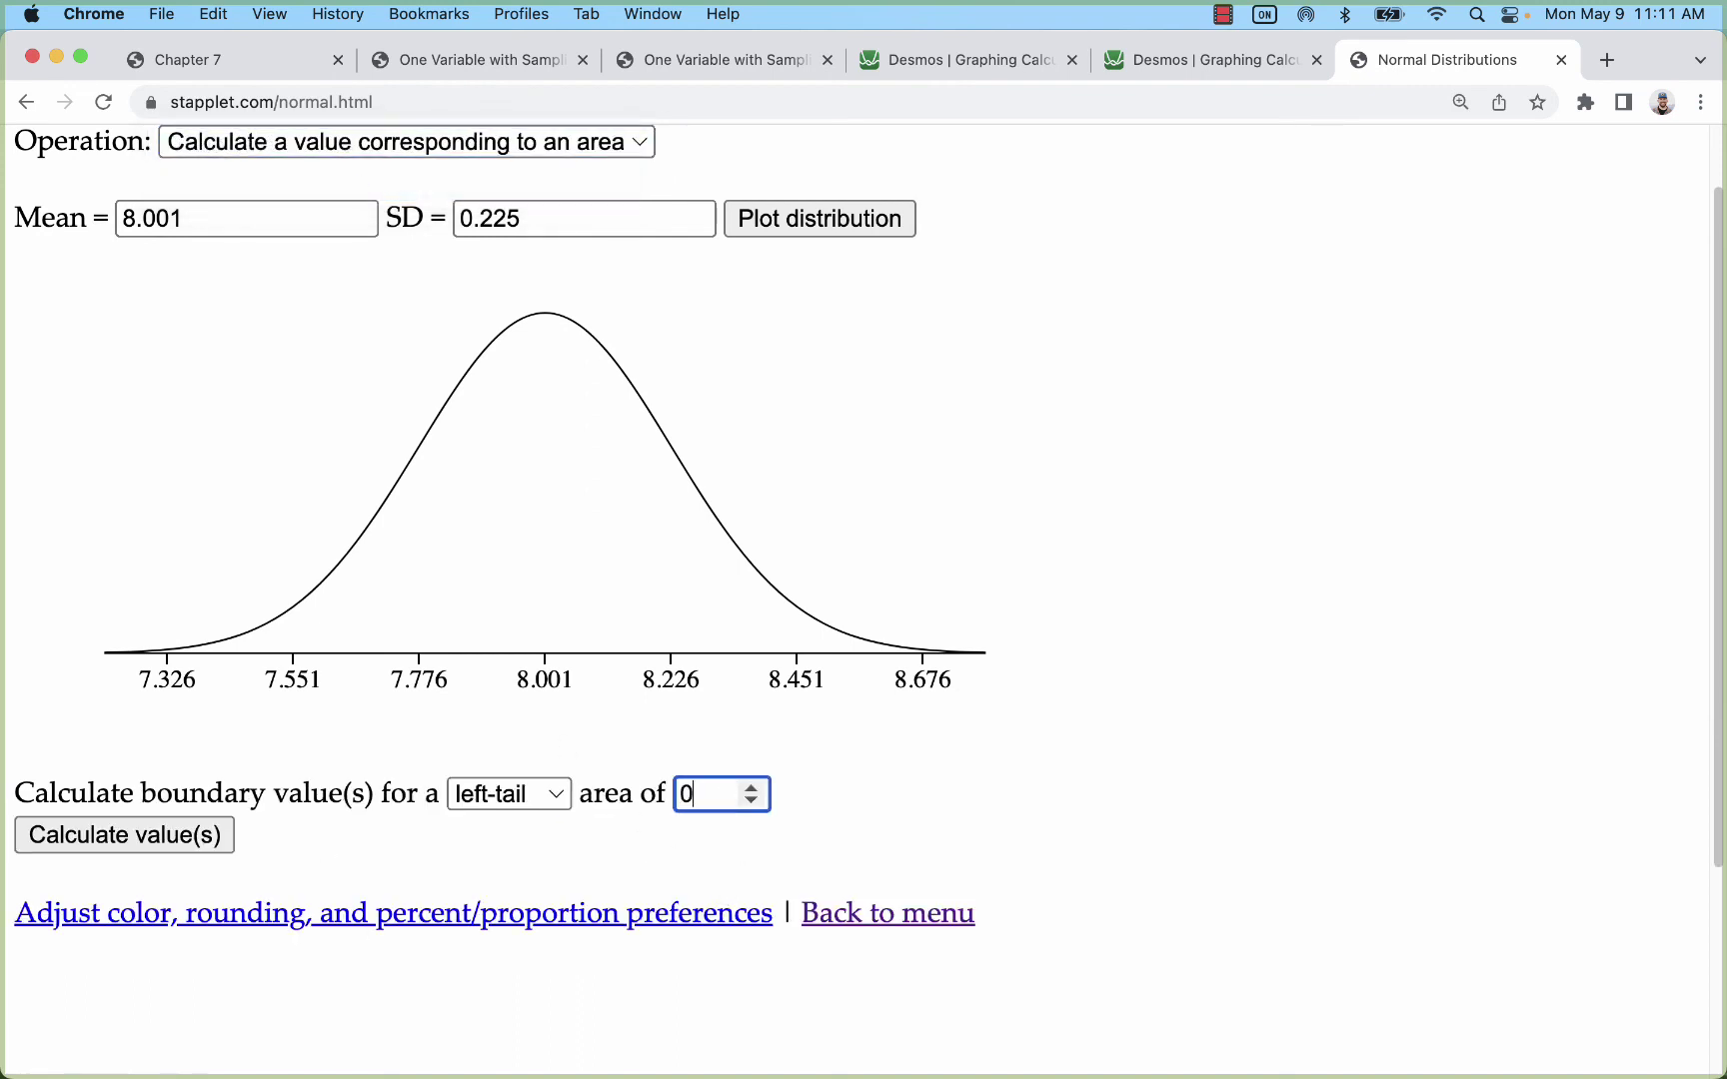
click(200, 835)
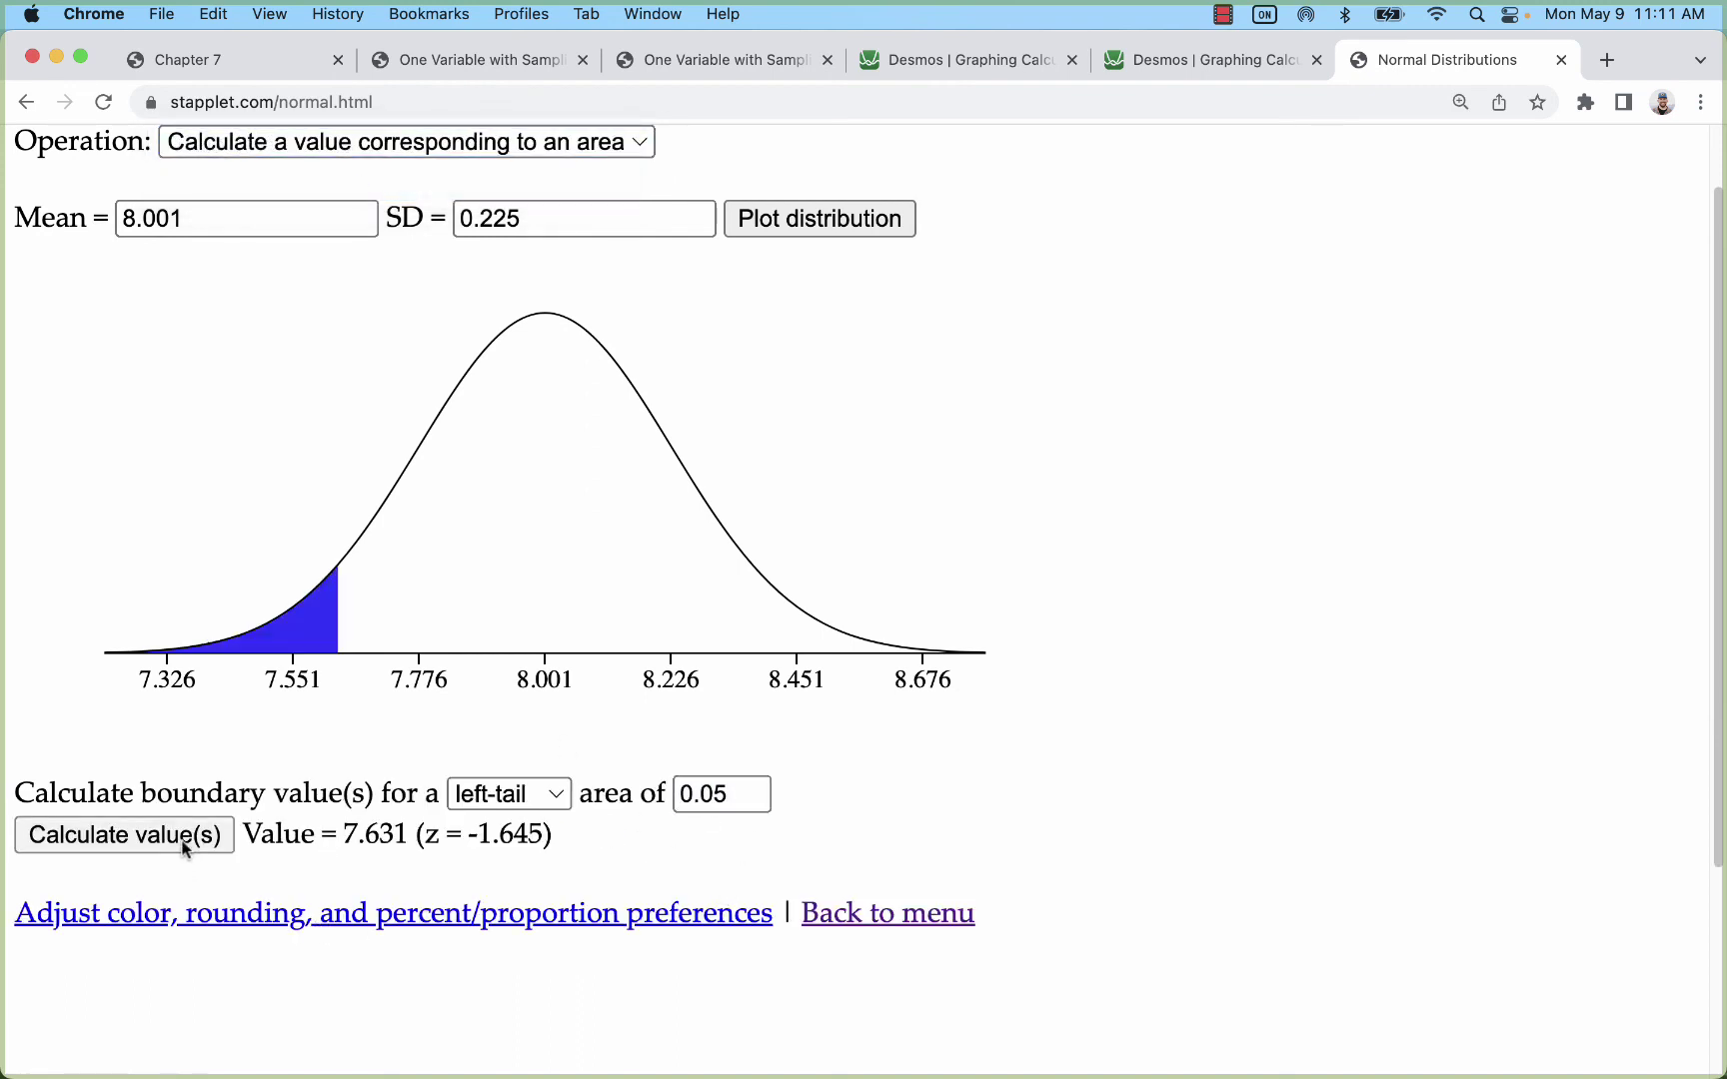